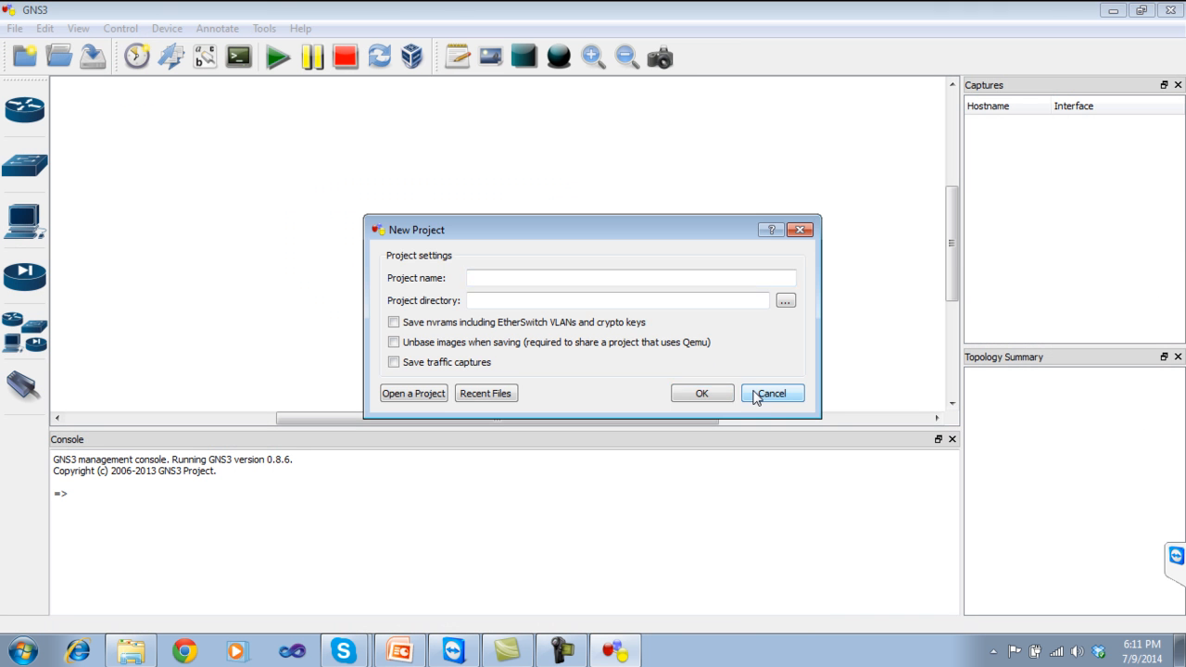
Skip the new project dialog, then drag a Cloud (C1) and a c2691 router (R1) onto the workspace.
{"action": "left_click", "coordinate": [770, 394]}
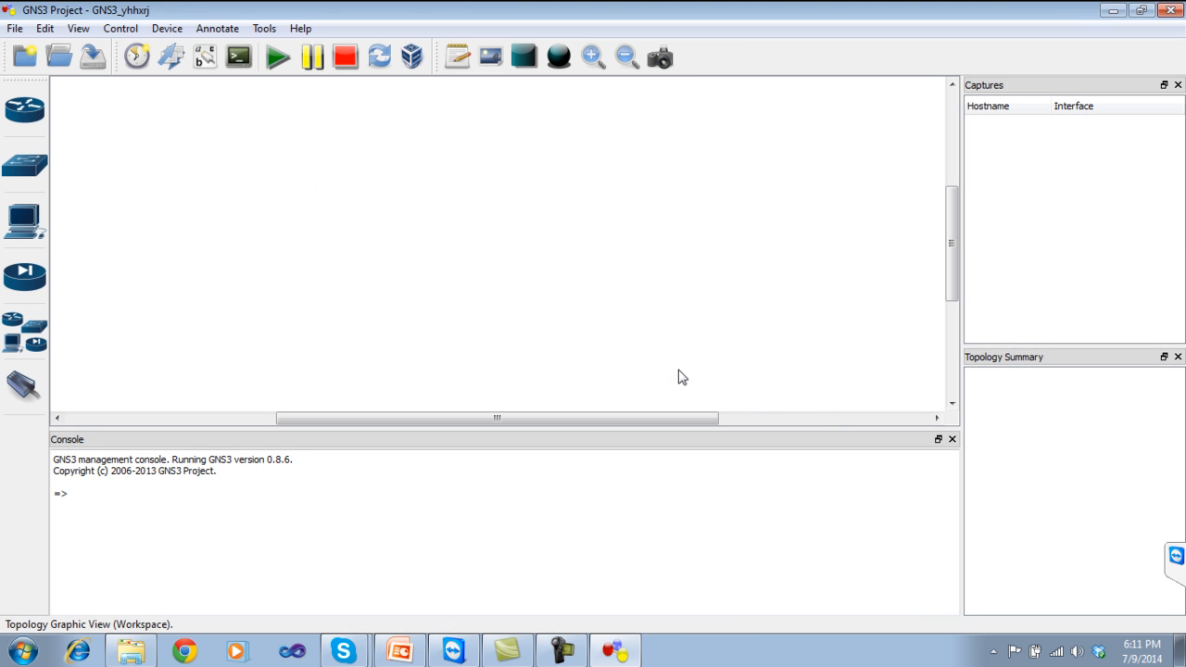
{"action": "left_click", "coordinate": [37, 332]}
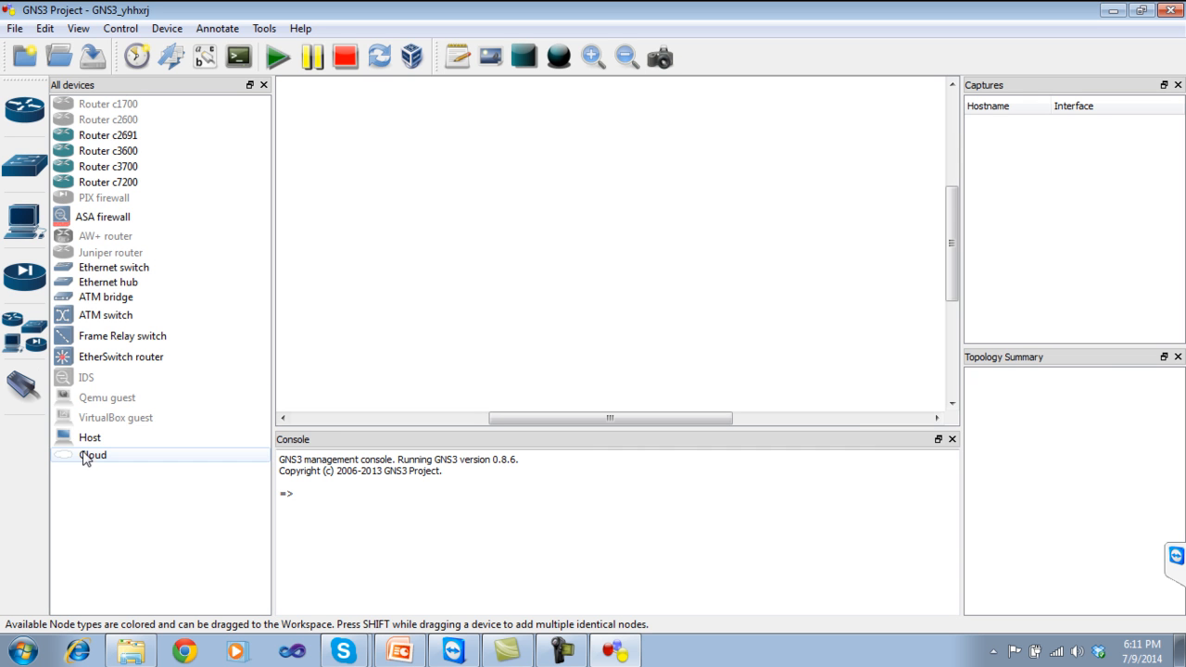
{"action": "left_click_drag", "start_coordinate": [85, 460], "coordinate": [357, 148]}
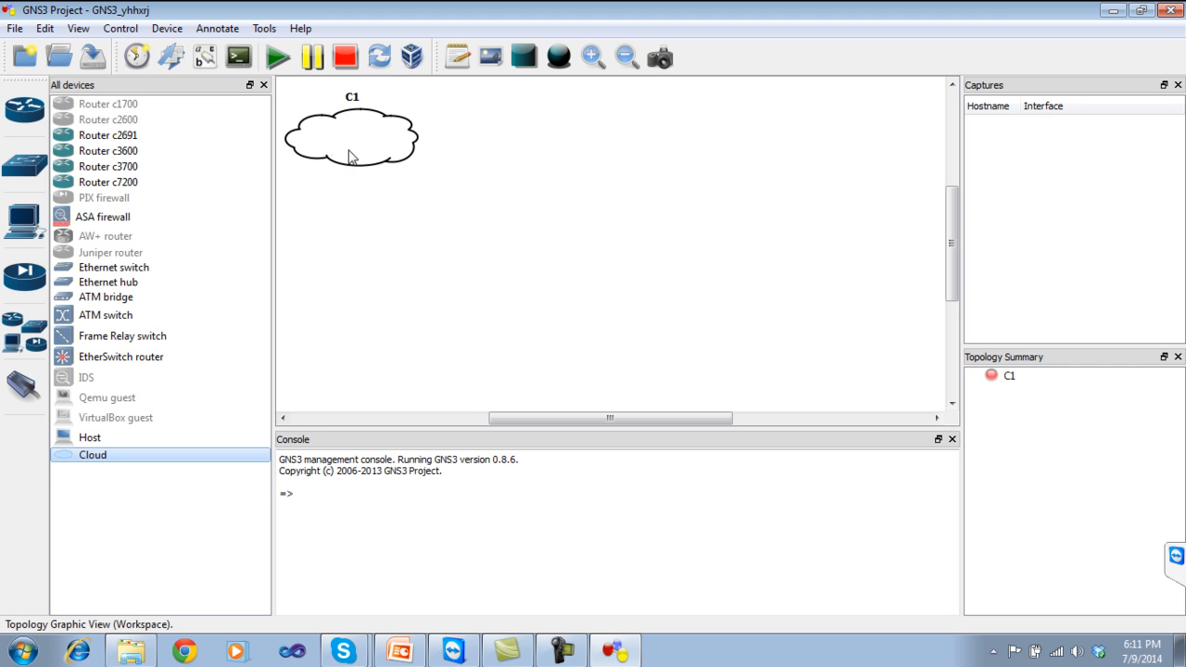
{"action": "left_click_drag", "start_coordinate": [108, 141], "coordinate": [617, 214]}
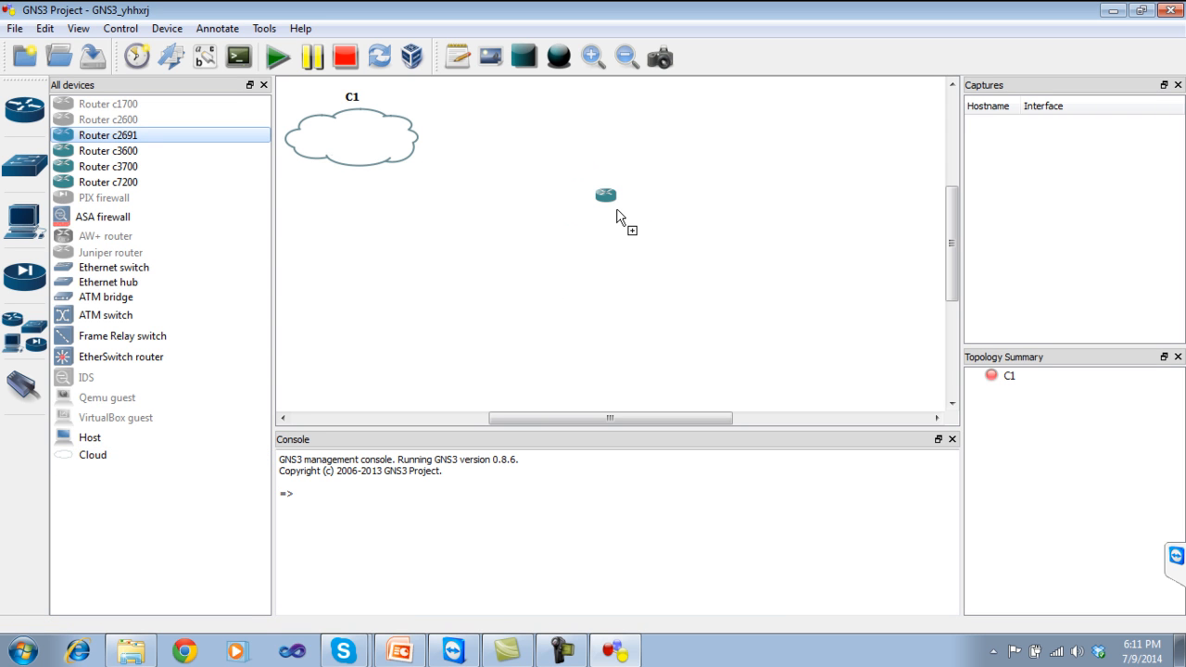
{"action": "left_click_drag", "start_coordinate": [617, 214], "coordinate": [617, 214]}
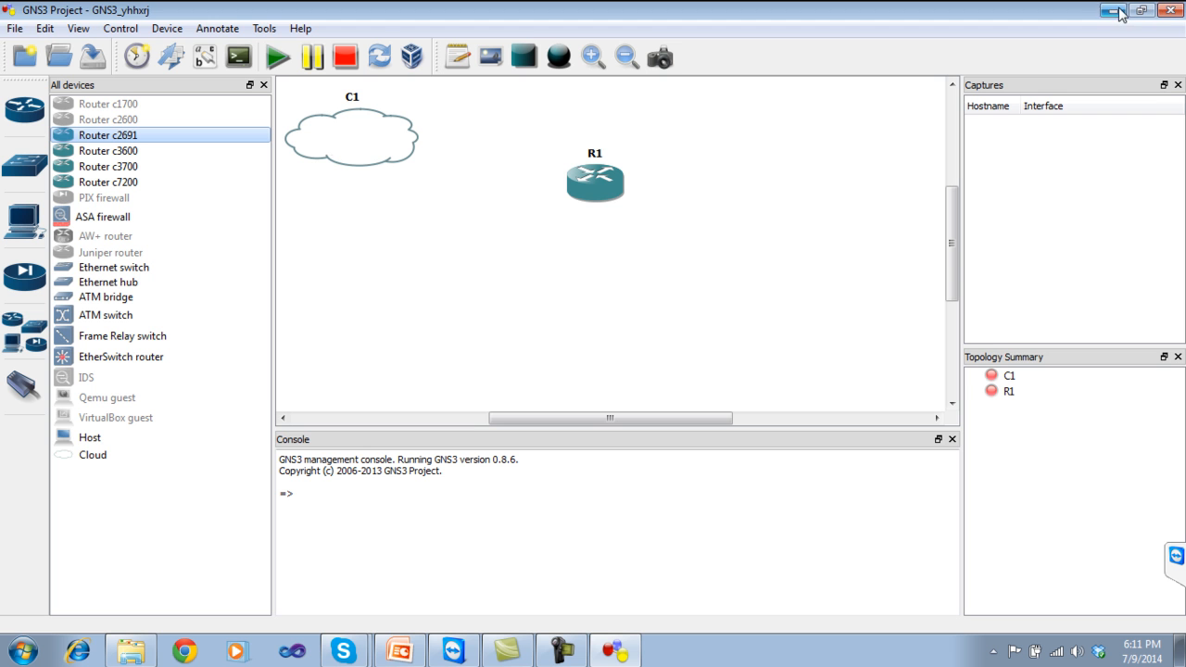
Quit GNS3 without saving and launch the hdwwiz Add Hardware Wizard from Start search.
{"action": "left_click", "coordinate": [1171, 10]}
{"action": "left_click", "coordinate": [611, 344]}
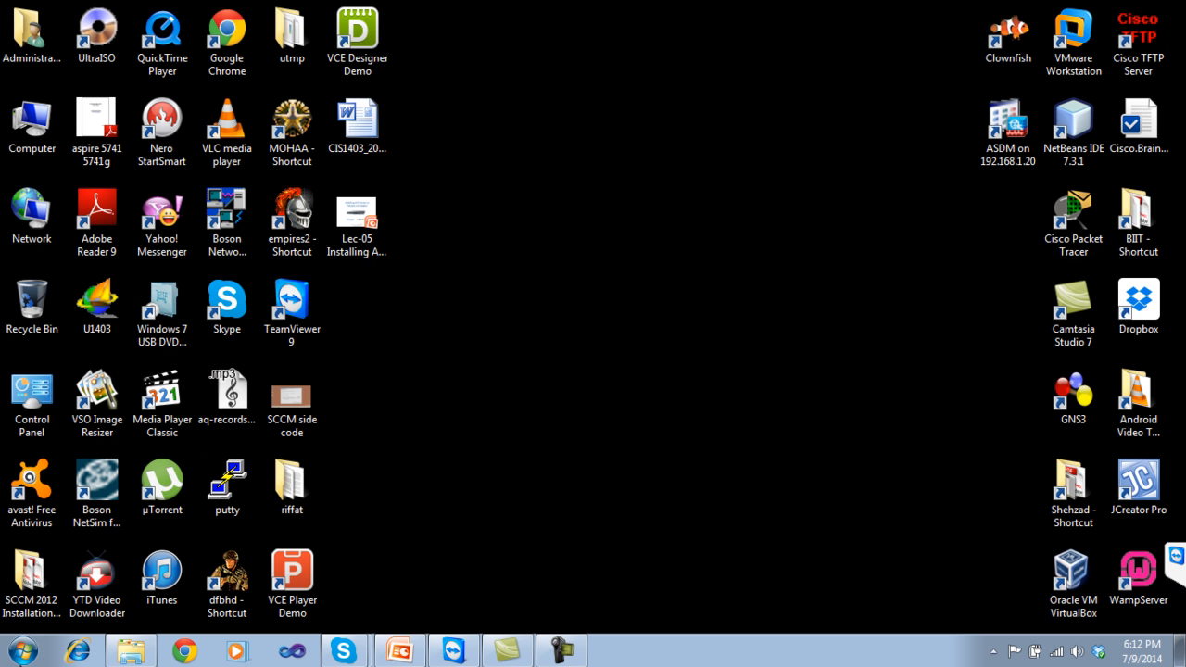
{"action": "left_click", "coordinate": [23, 651]}
{"action": "left_click", "coordinate": [77, 608]}
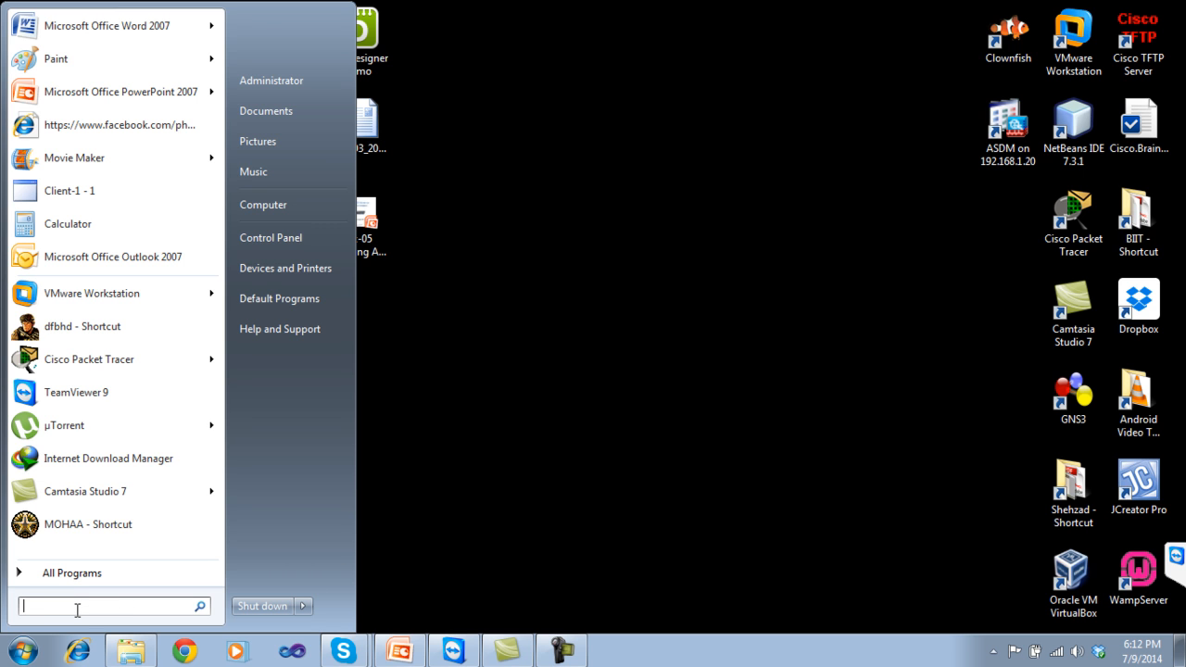
{"action": "type", "text": "hdww"}
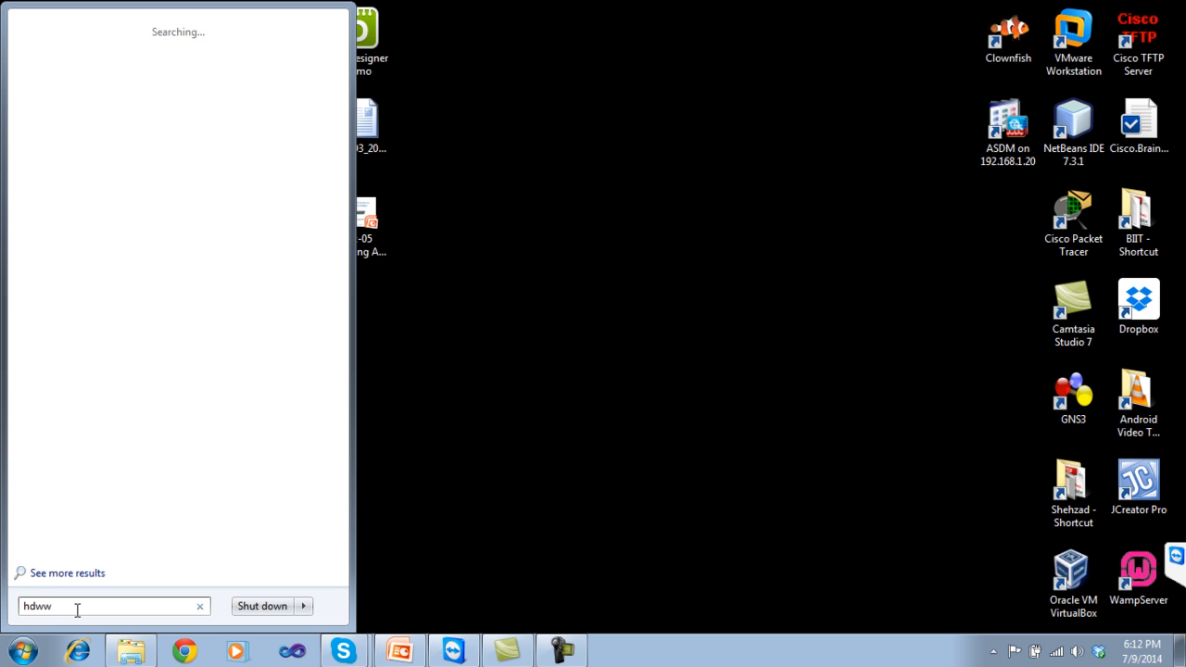
{"action": "type", "text": "iz"}
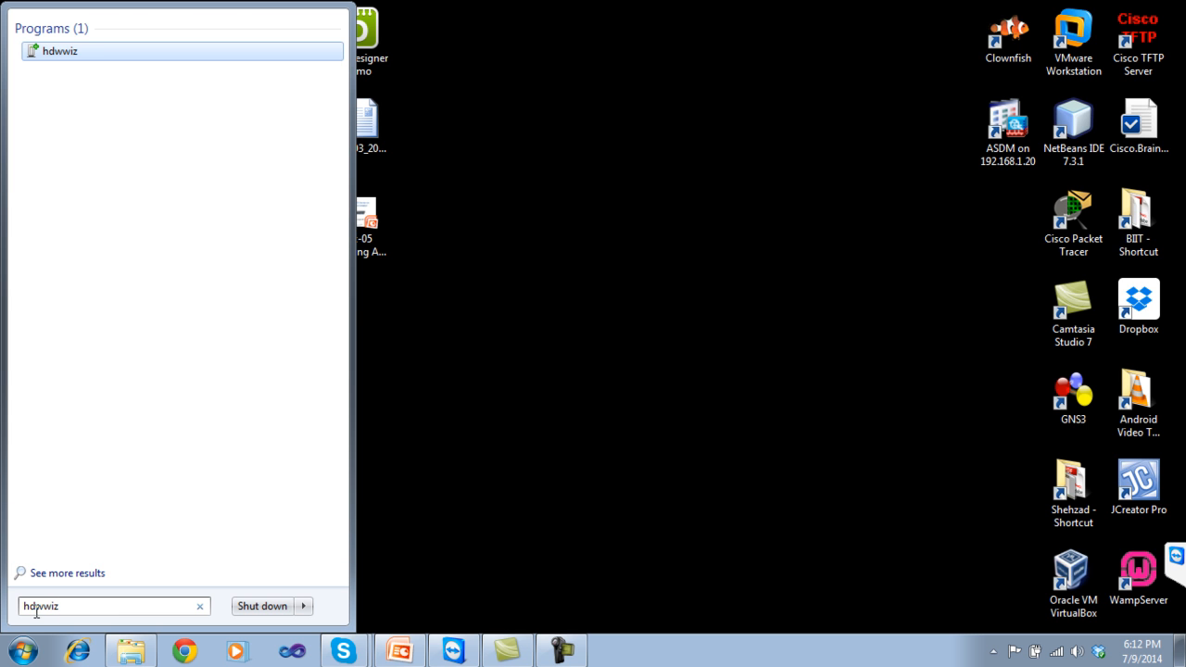
{"action": "left_click", "coordinate": [52, 52]}
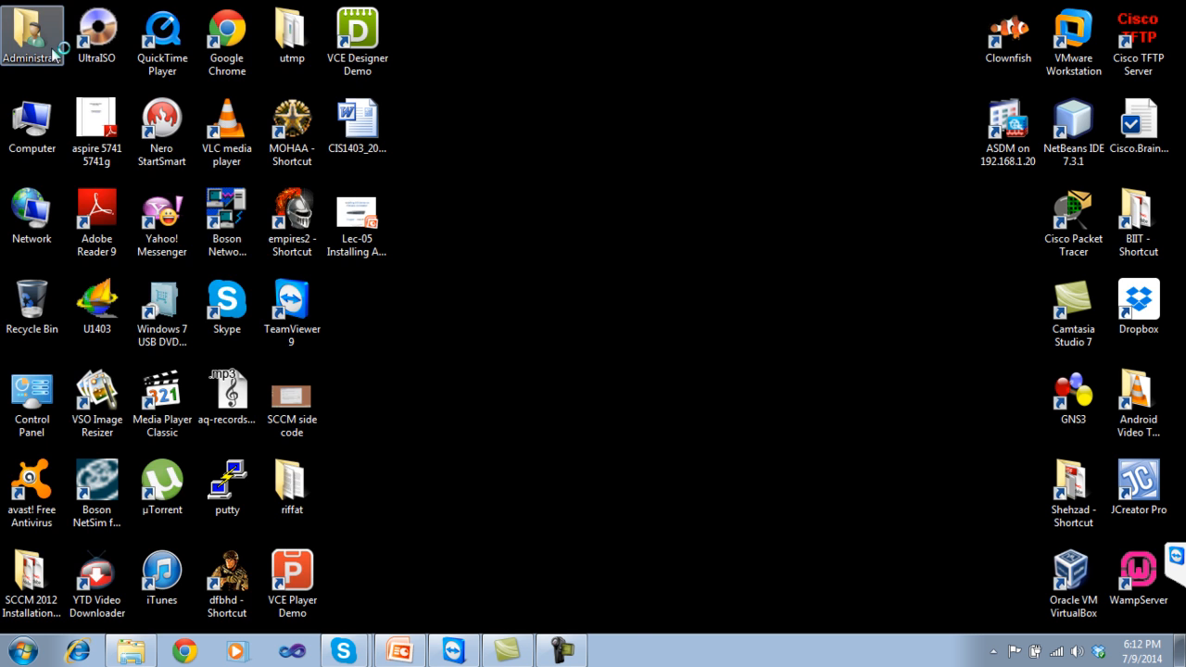
{"action": "left_click_drag", "start_coordinate": [302, 44], "coordinate": [646, 54]}
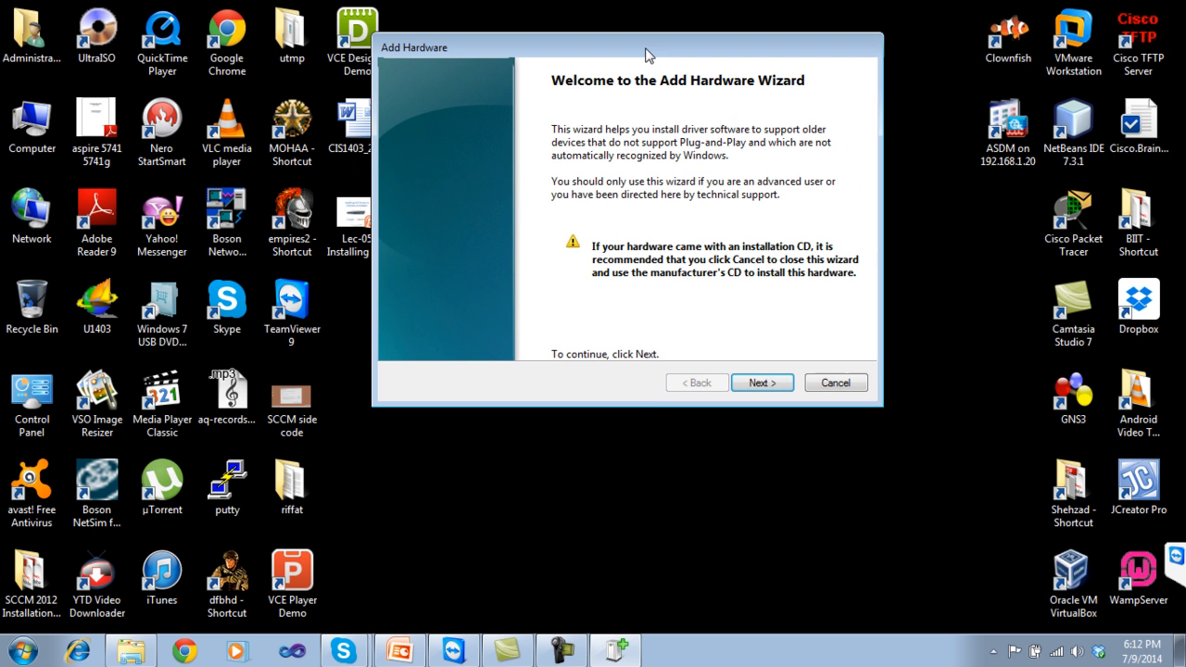
Choose manual hardware selection and pick Network adapters as the hardware type.
{"action": "left_click", "coordinate": [758, 385]}
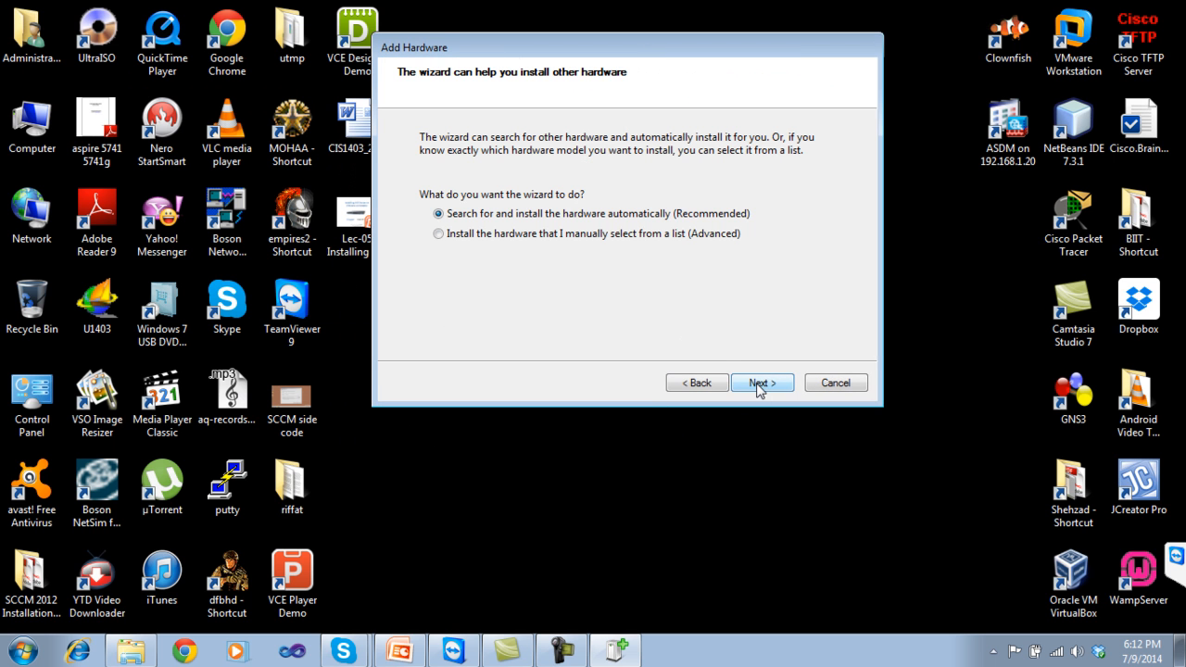
{"action": "left_click", "coordinate": [621, 234]}
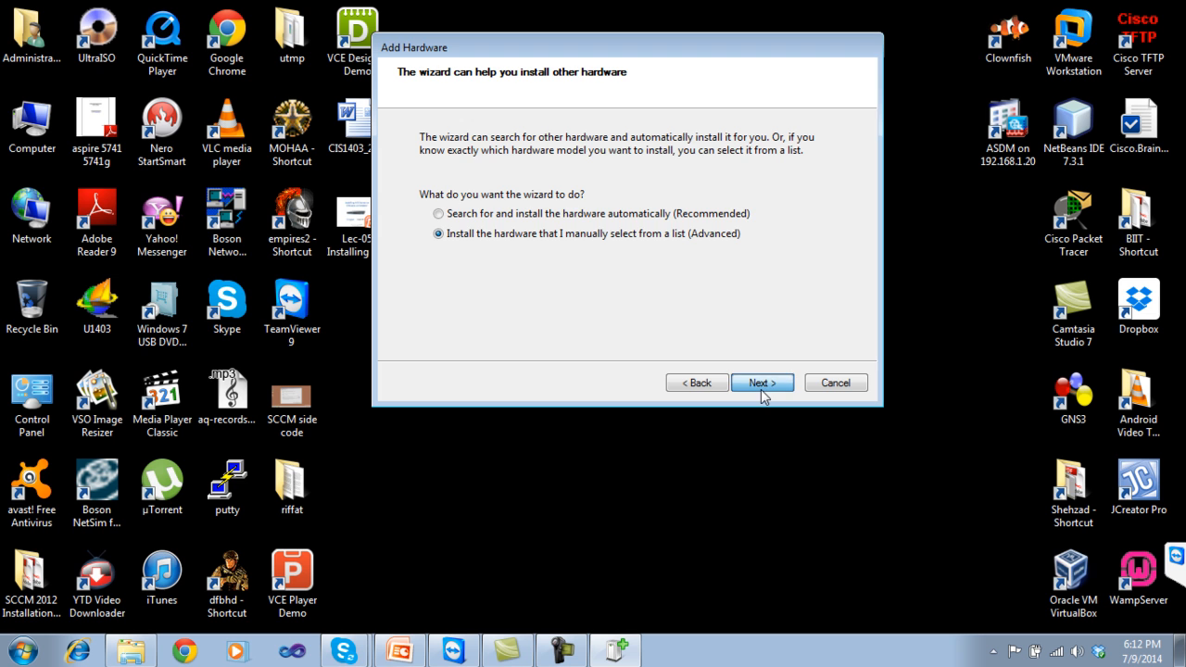
{"action": "left_click", "coordinate": [761, 390]}
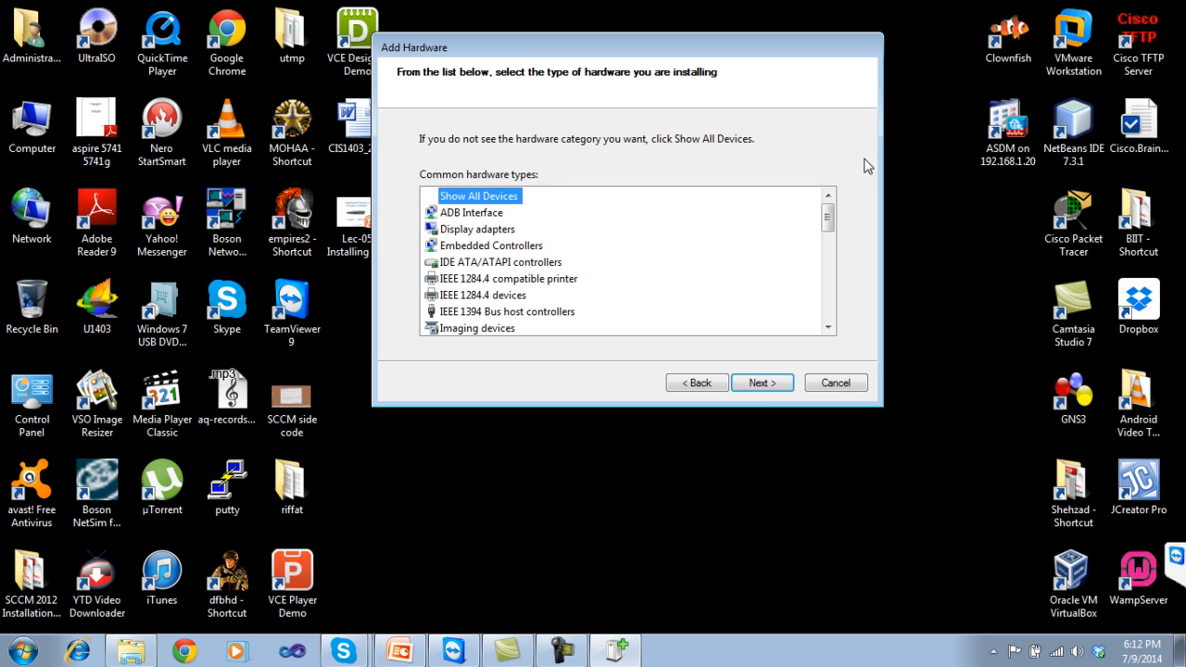
{"action": "left_click_drag", "start_coordinate": [829, 220], "coordinate": [830, 250]}
{"action": "left_click", "coordinate": [514, 287]}
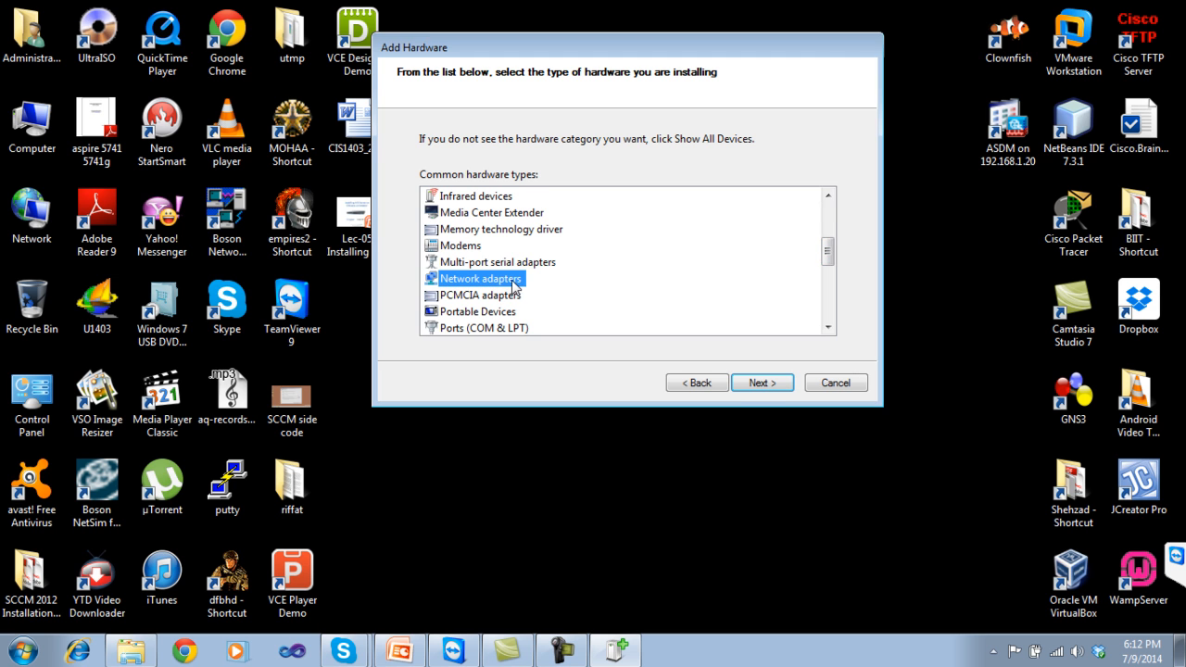
{"action": "left_click", "coordinate": [763, 382]}
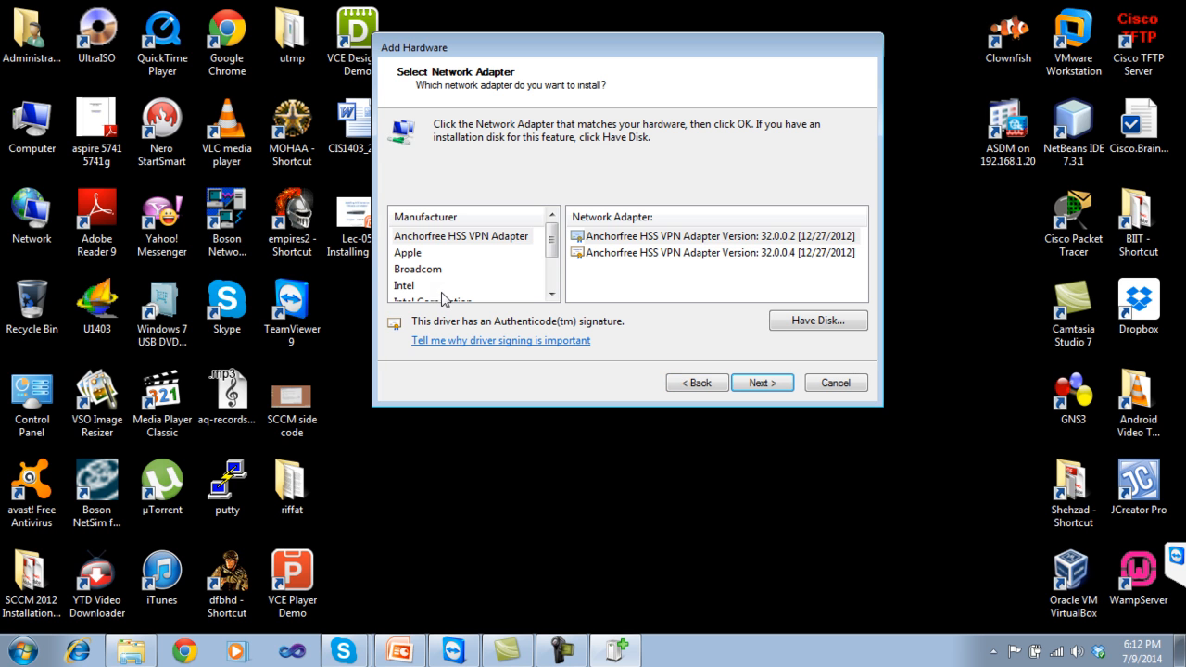
Select Microsoft > Microsoft Loopback Adapter, advance to the install step, then cancel the wizard.
{"action": "left_click_drag", "start_coordinate": [556, 243], "coordinate": [554, 263]}
{"action": "left_click", "coordinate": [431, 269]}
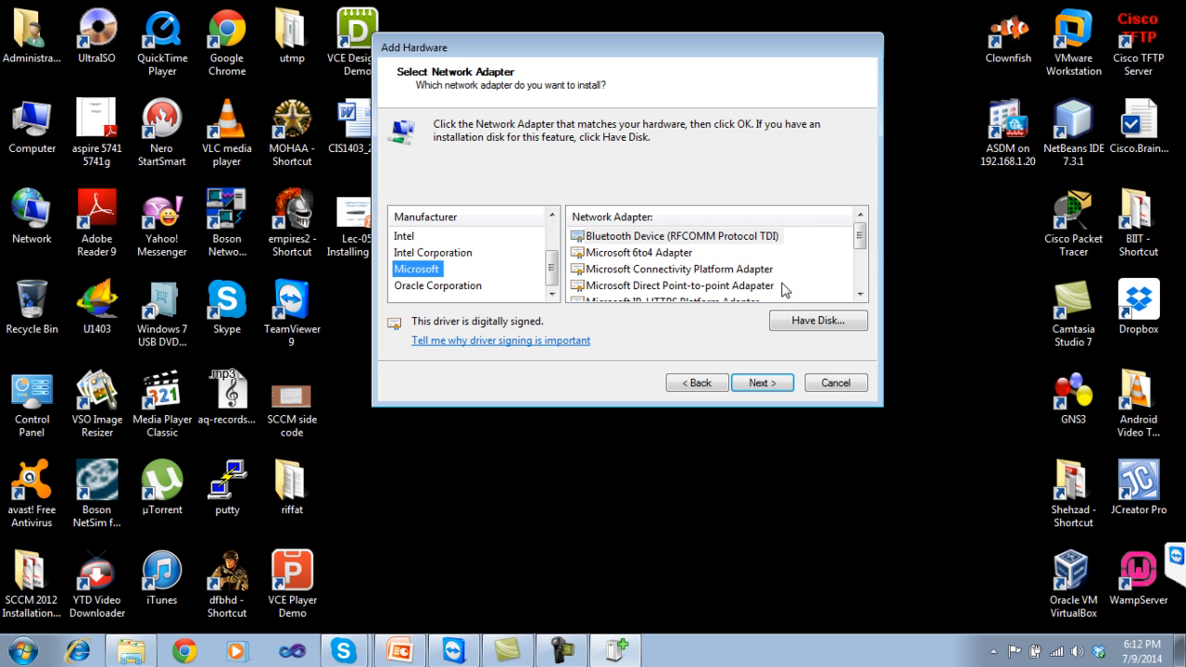
{"action": "left_click_drag", "start_coordinate": [859, 239], "coordinate": [862, 266]}
{"action": "left_click", "coordinate": [709, 271]}
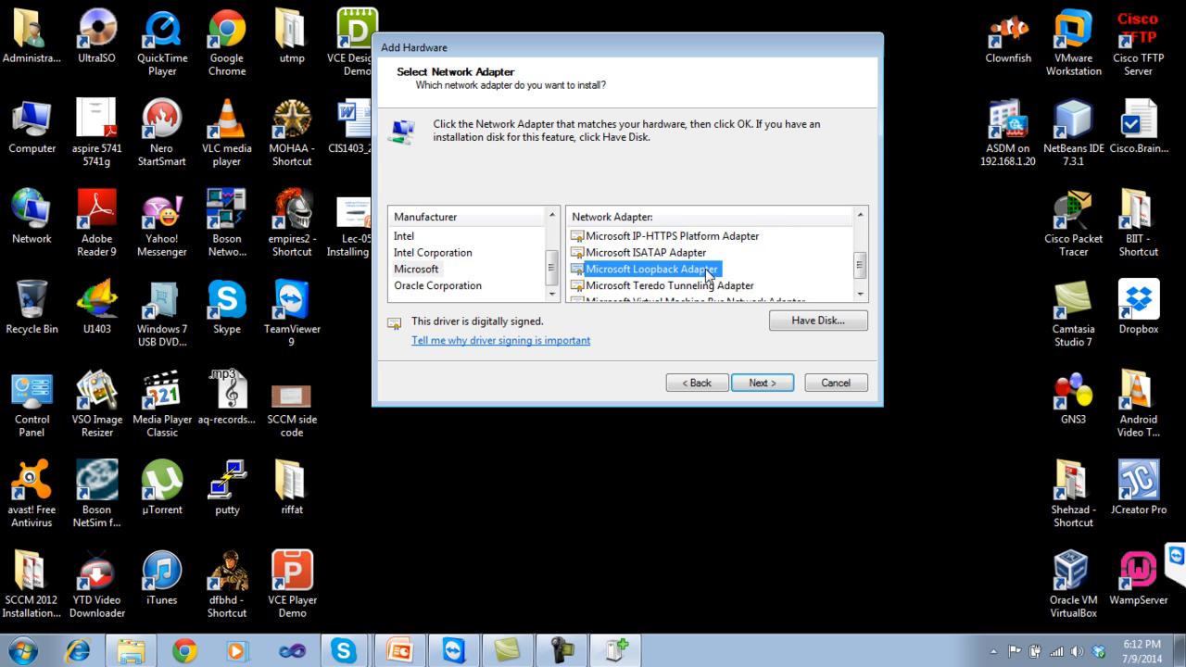
{"action": "left_click", "coordinate": [761, 388]}
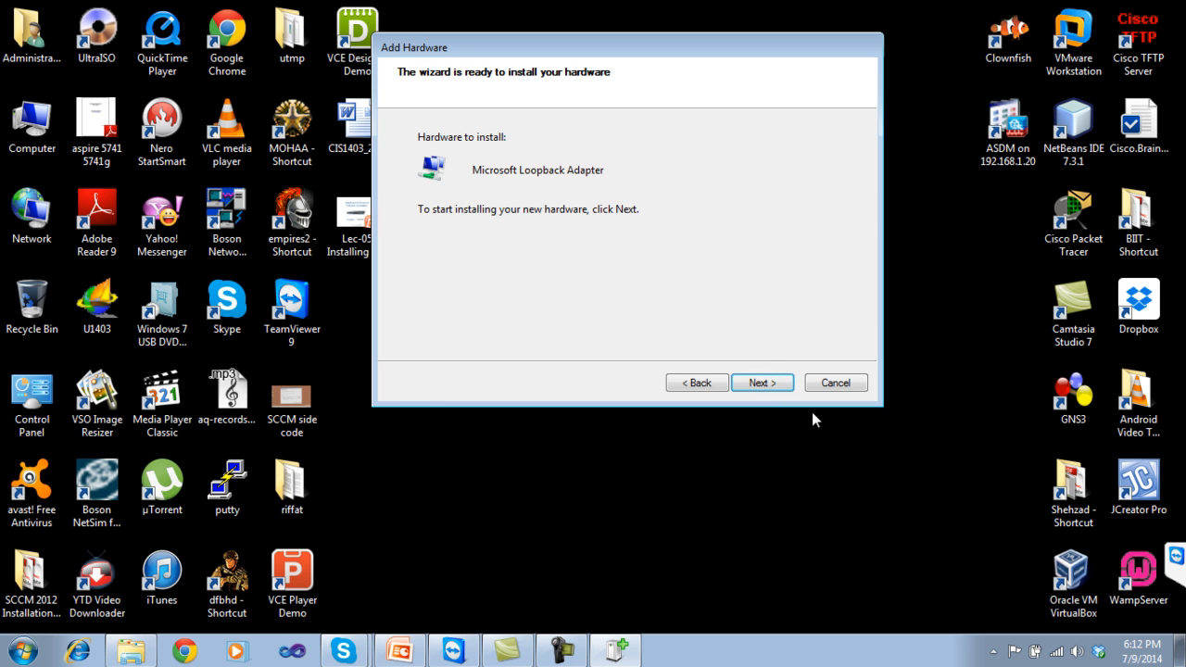
{"action": "left_click", "coordinate": [843, 386]}
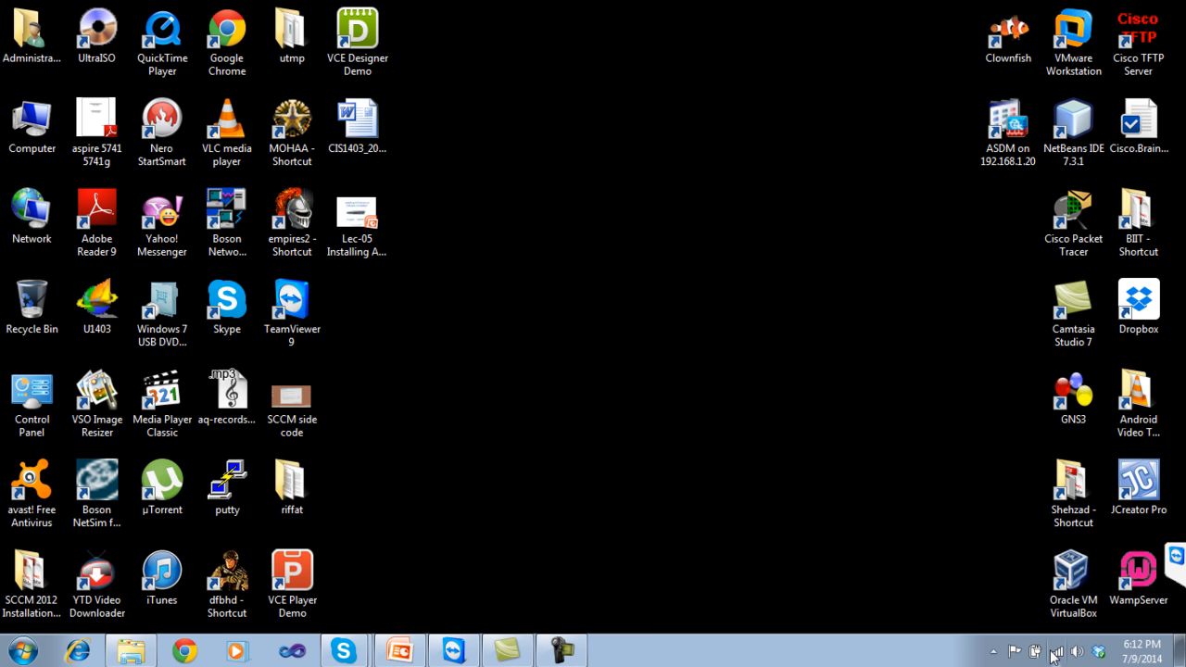
Open the Network and Sharing Center's adapter list and select Local Area Connection 2.
{"action": "left_click", "coordinate": [1056, 651]}
{"action": "left_click", "coordinate": [1025, 617]}
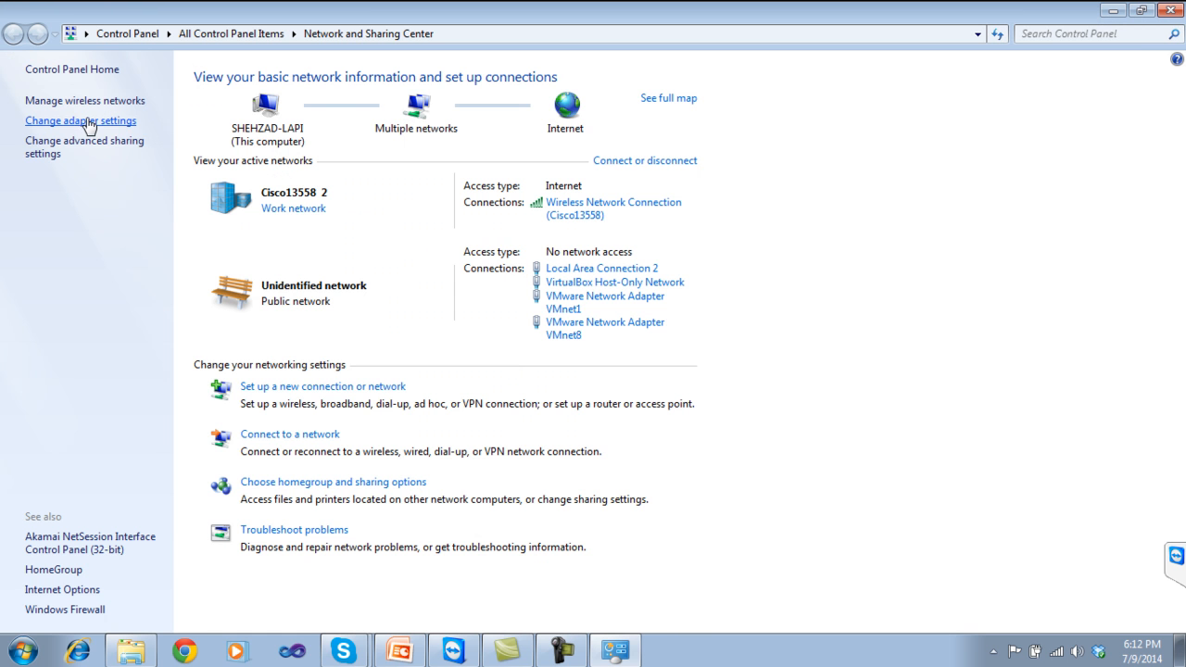
{"action": "left_click", "coordinate": [80, 122]}
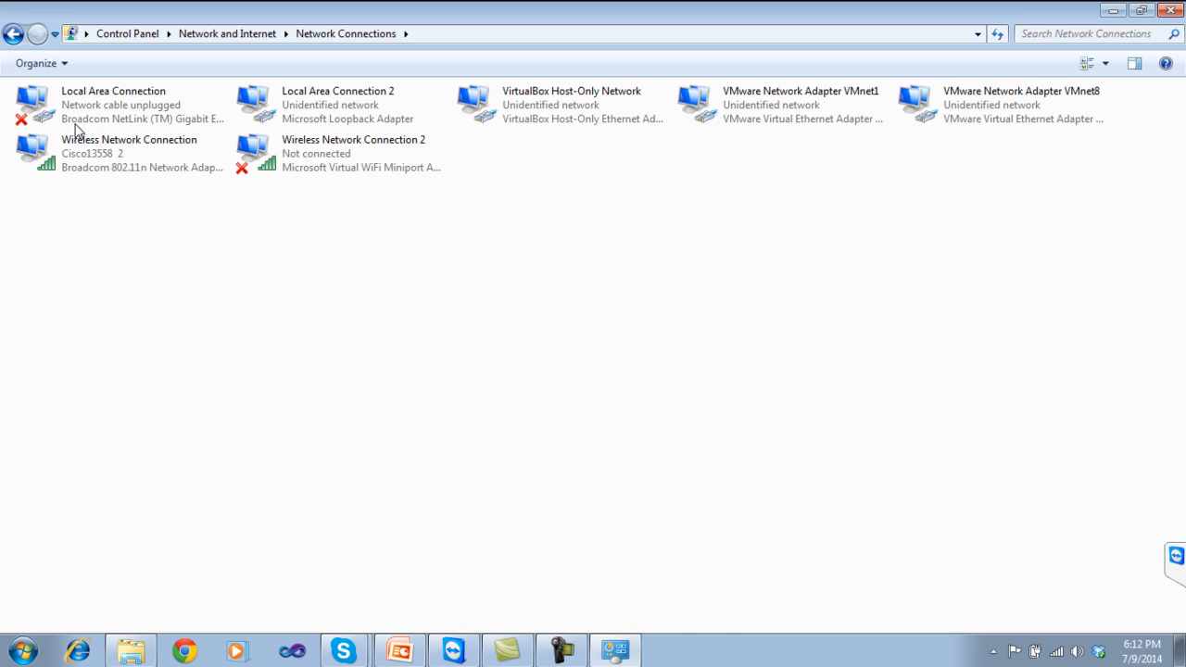
{"action": "left_click", "coordinate": [352, 128]}
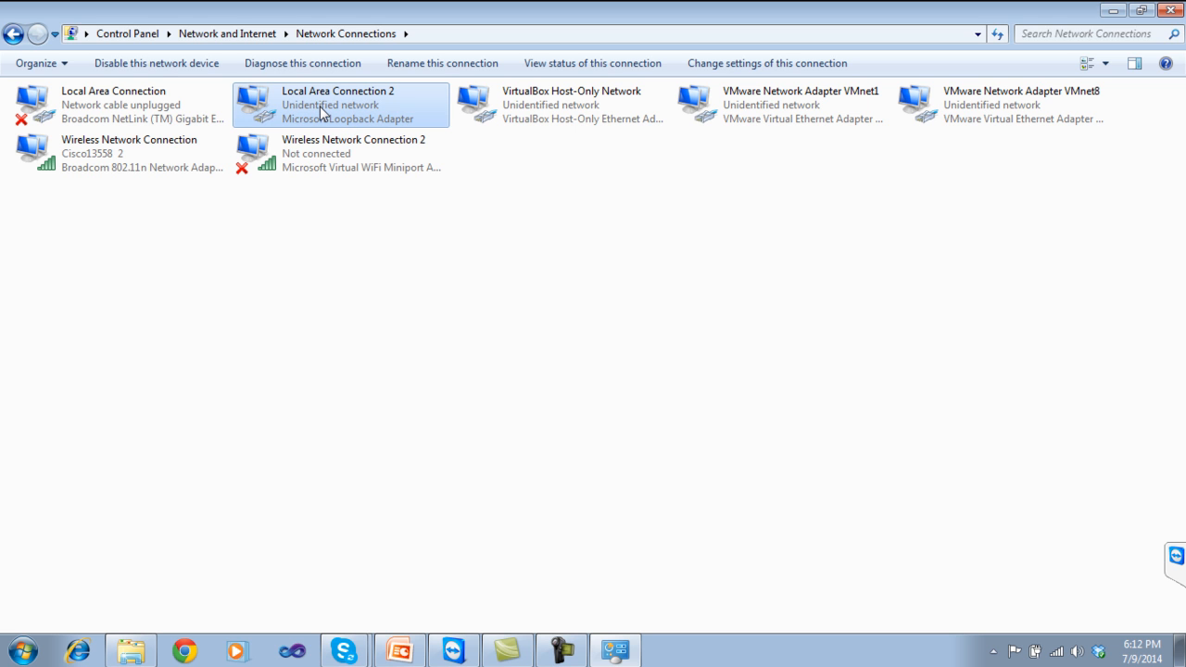
Inspect the TCP/IPv4 settings of Local Area Connection 2, then close them without changes.
{"action": "right_click", "coordinate": [360, 111]}
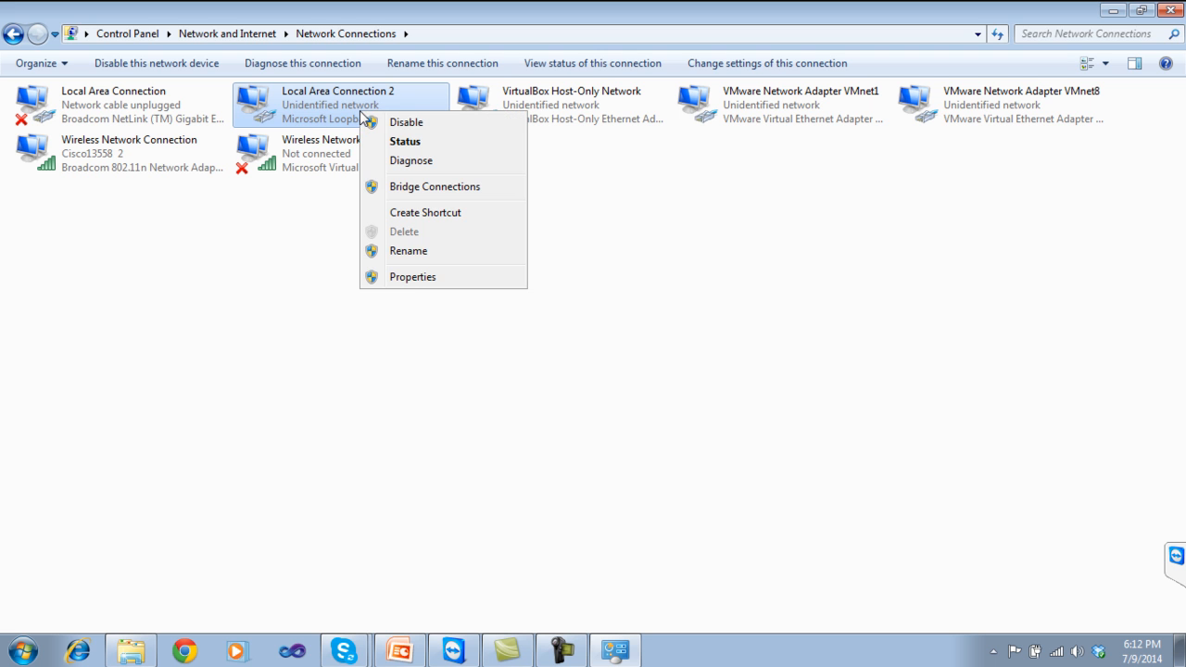
{"action": "left_click", "coordinate": [406, 278]}
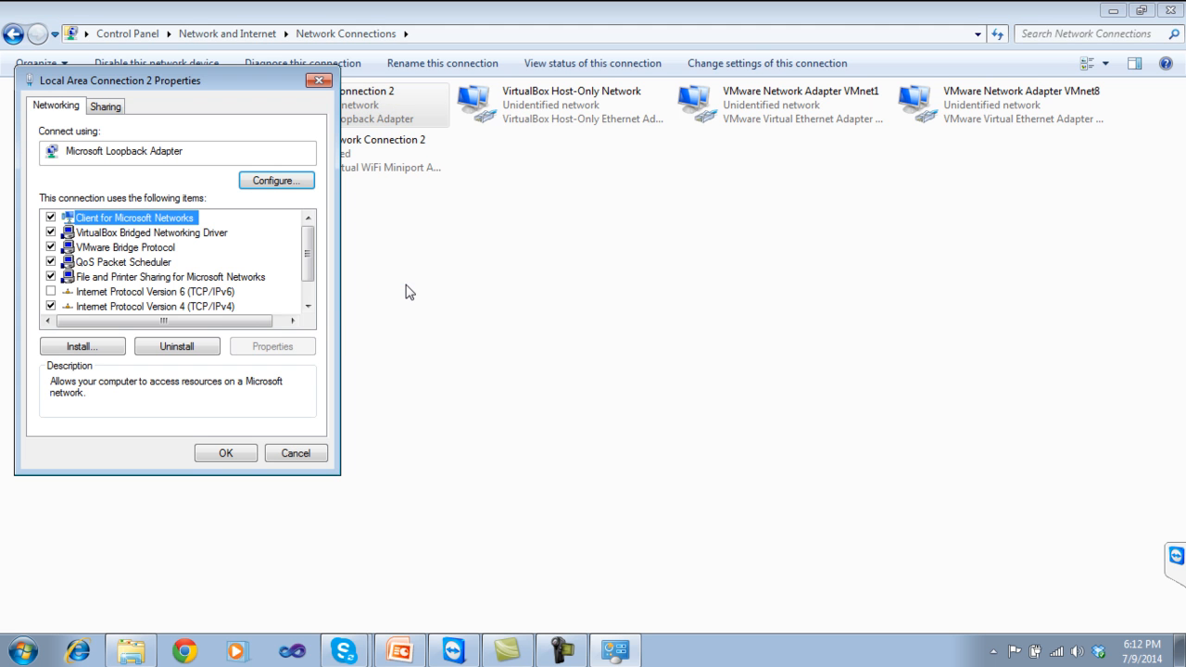
{"action": "left_click", "coordinate": [221, 307]}
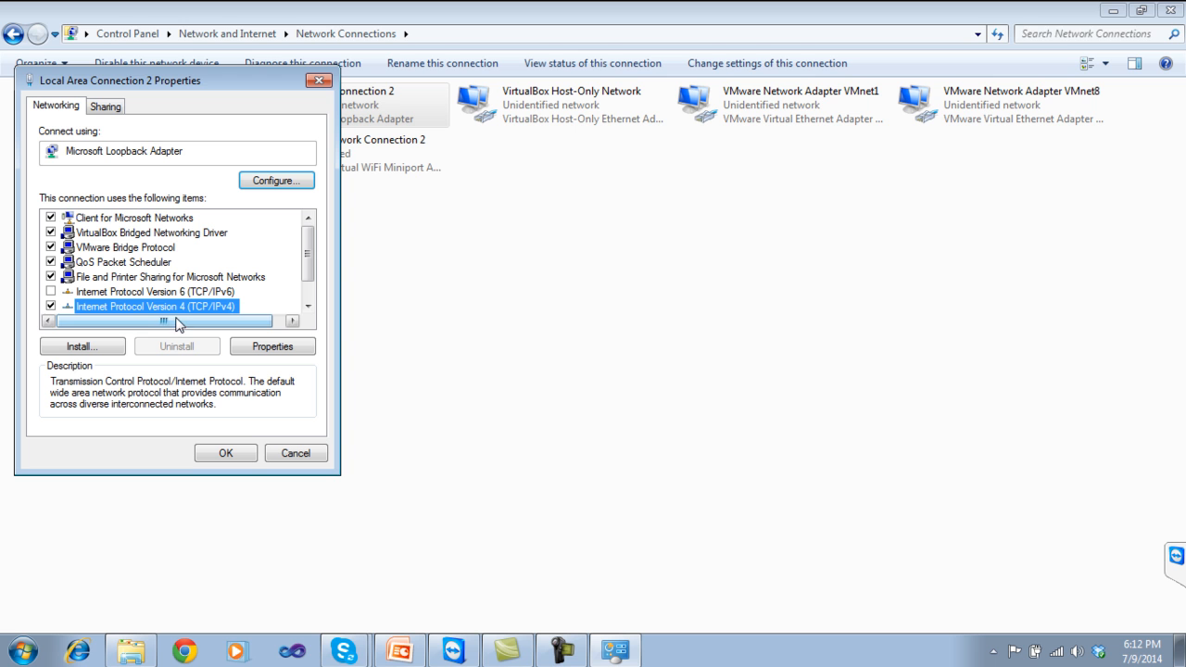
{"action": "left_click_drag", "start_coordinate": [313, 255], "coordinate": [315, 280]}
{"action": "left_click", "coordinate": [287, 346]}
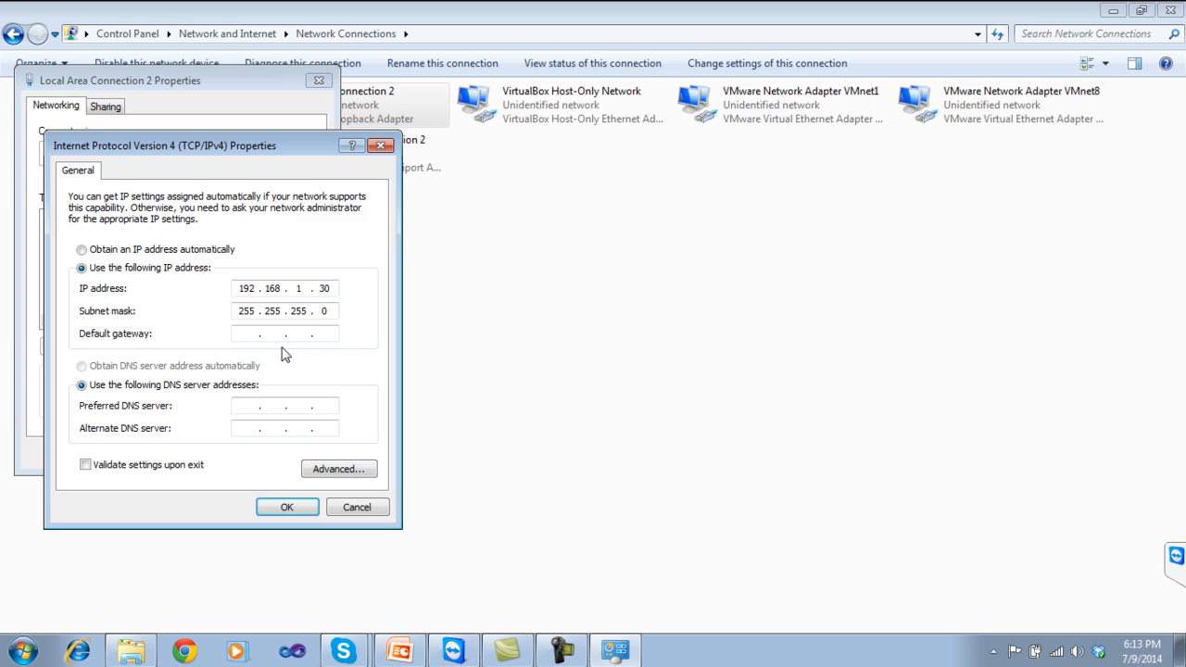
{"action": "left_click_drag", "start_coordinate": [250, 153], "coordinate": [469, 195]}
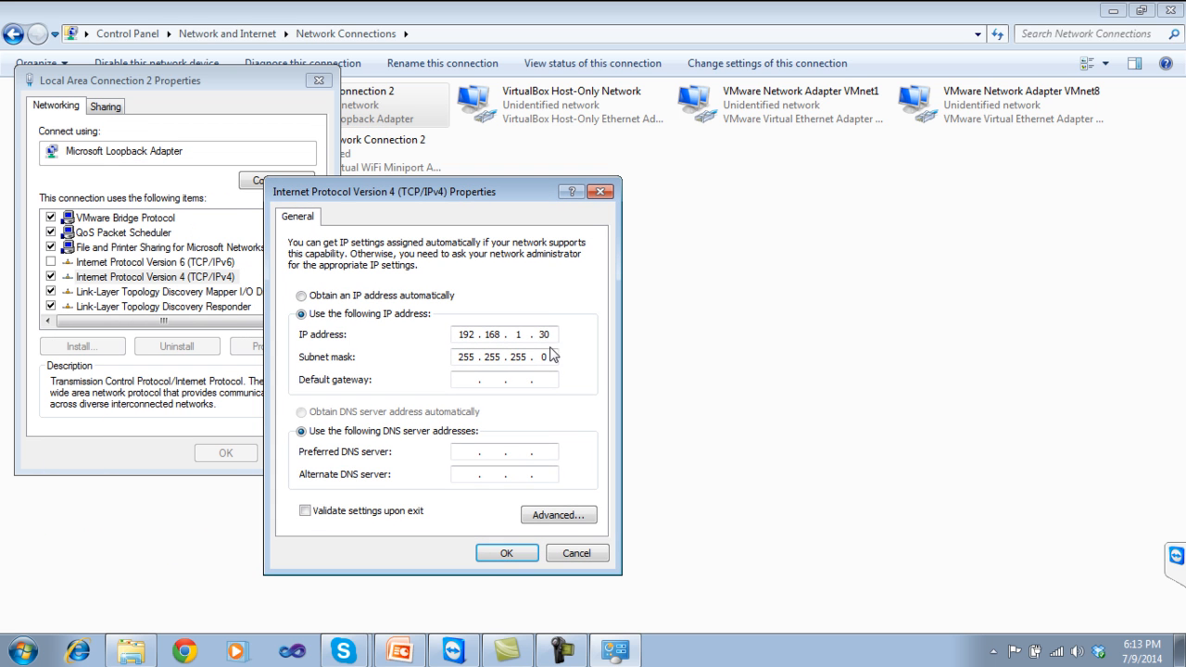
{"action": "left_click", "coordinate": [560, 554]}
{"action": "left_click", "coordinate": [310, 455]}
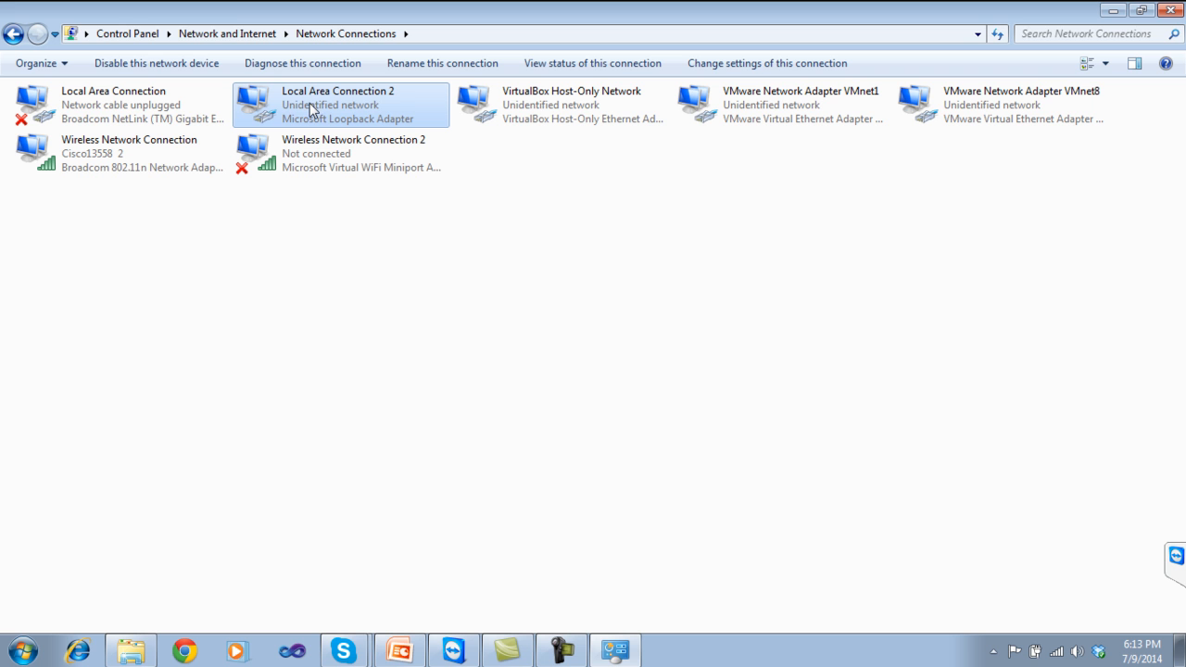
{"action": "left_click", "coordinate": [801, 424]}
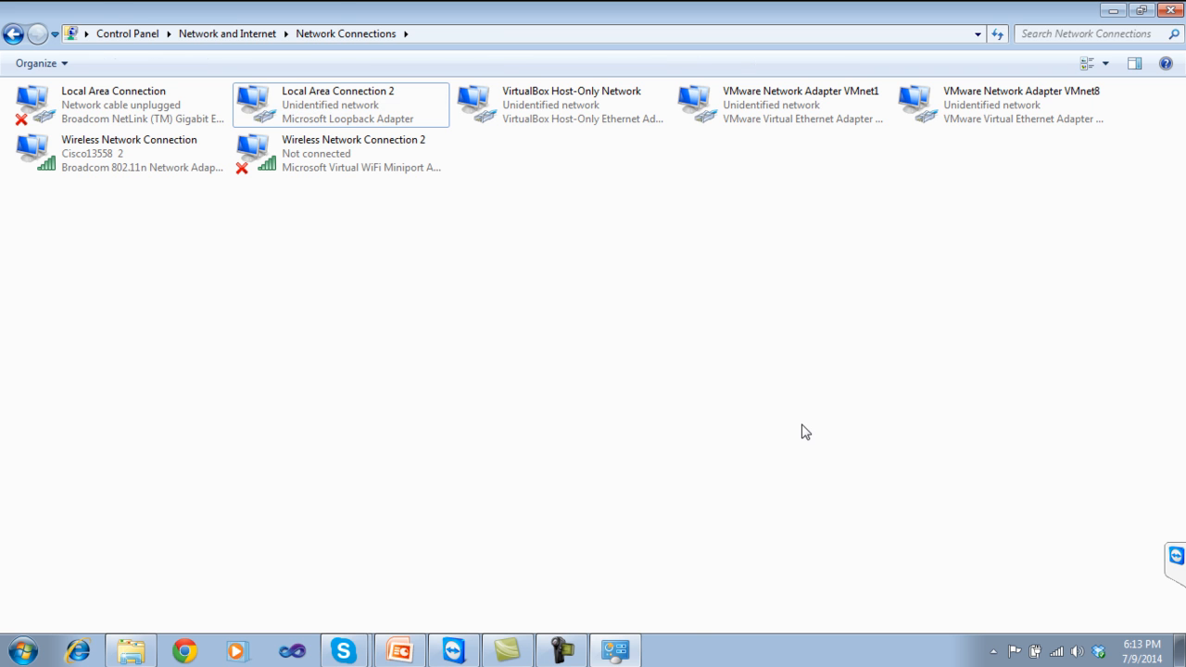
Close Network Connections and open the ACS 5.4 folder on drive D in a maximized window.
{"action": "left_click", "coordinate": [1171, 9]}
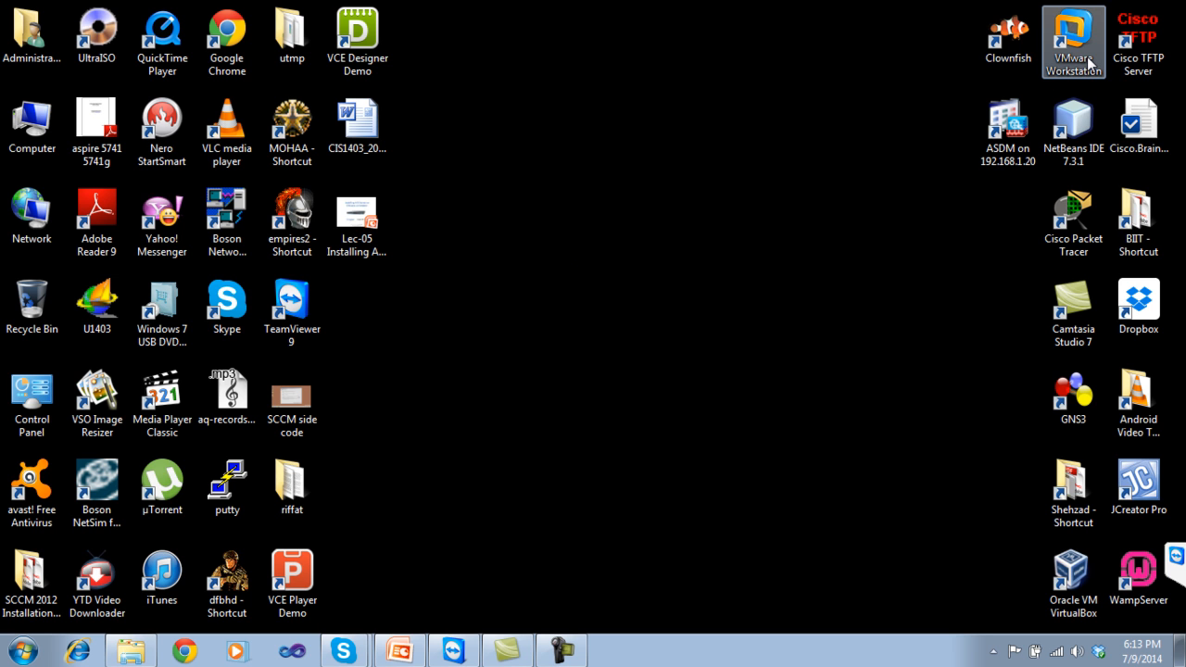
{"action": "double_click", "coordinate": [1074, 519]}
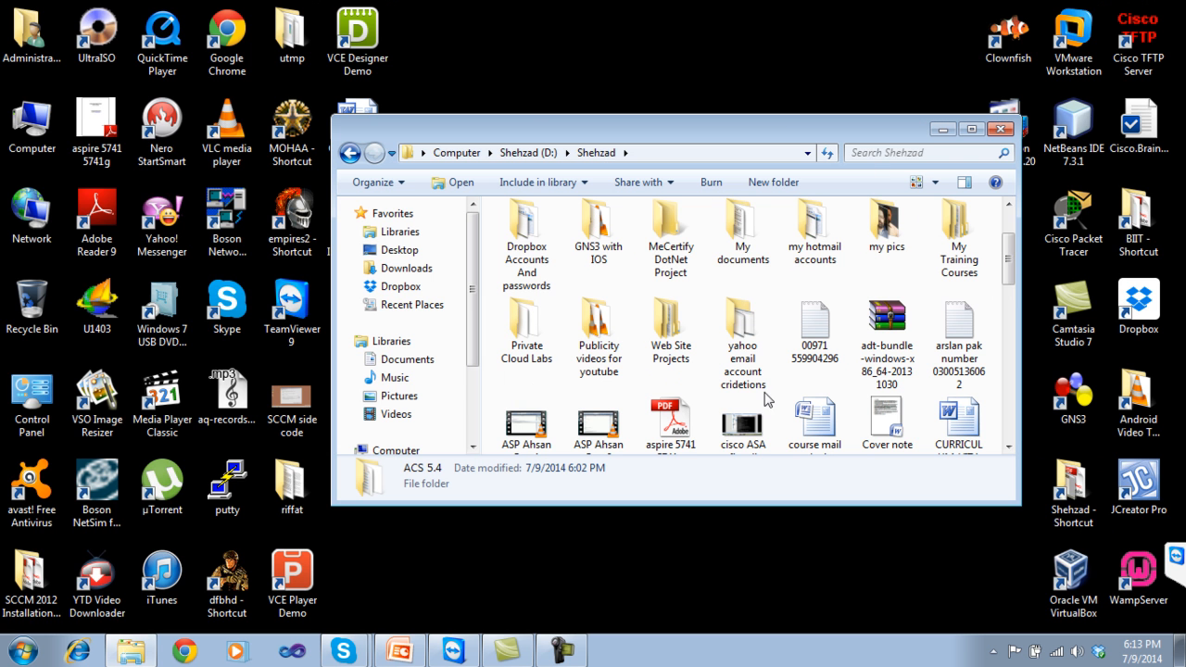
{"action": "double_click", "coordinate": [795, 124]}
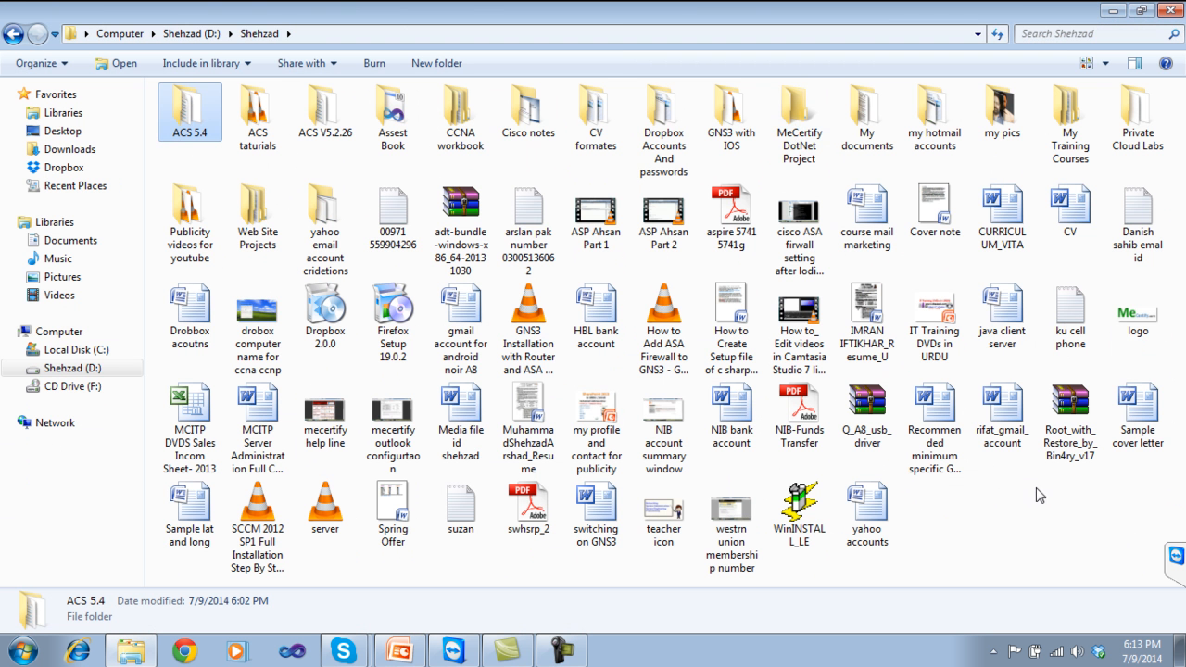
{"action": "double_click", "coordinate": [192, 116]}
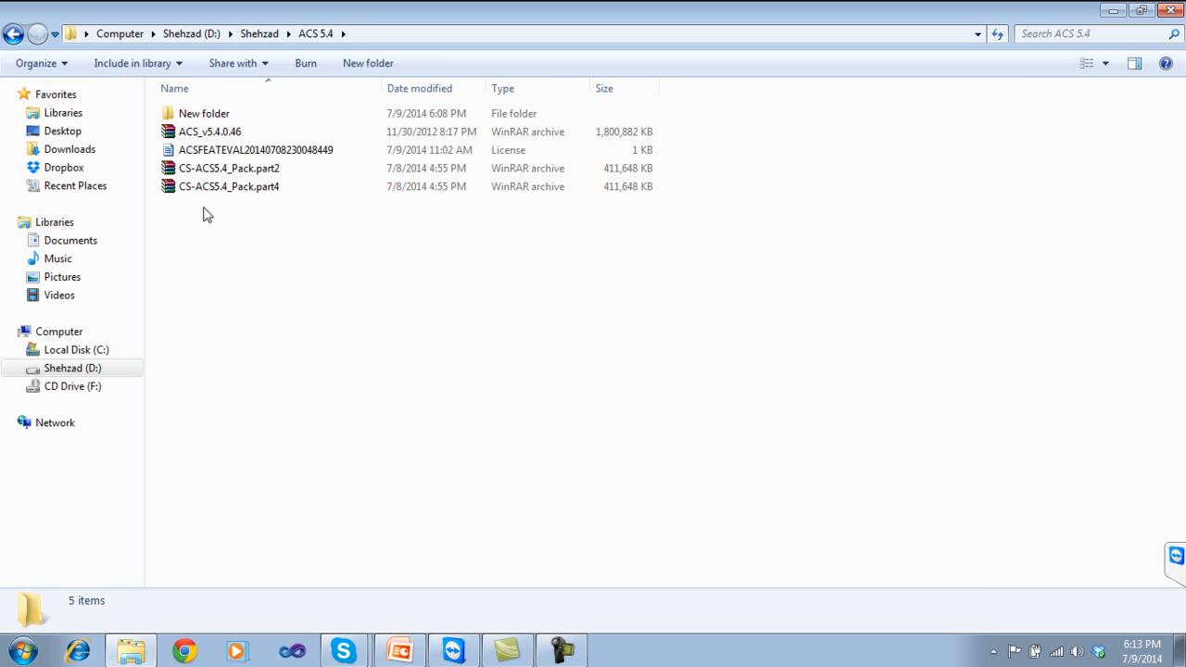
{"action": "left_click", "coordinate": [234, 132]}
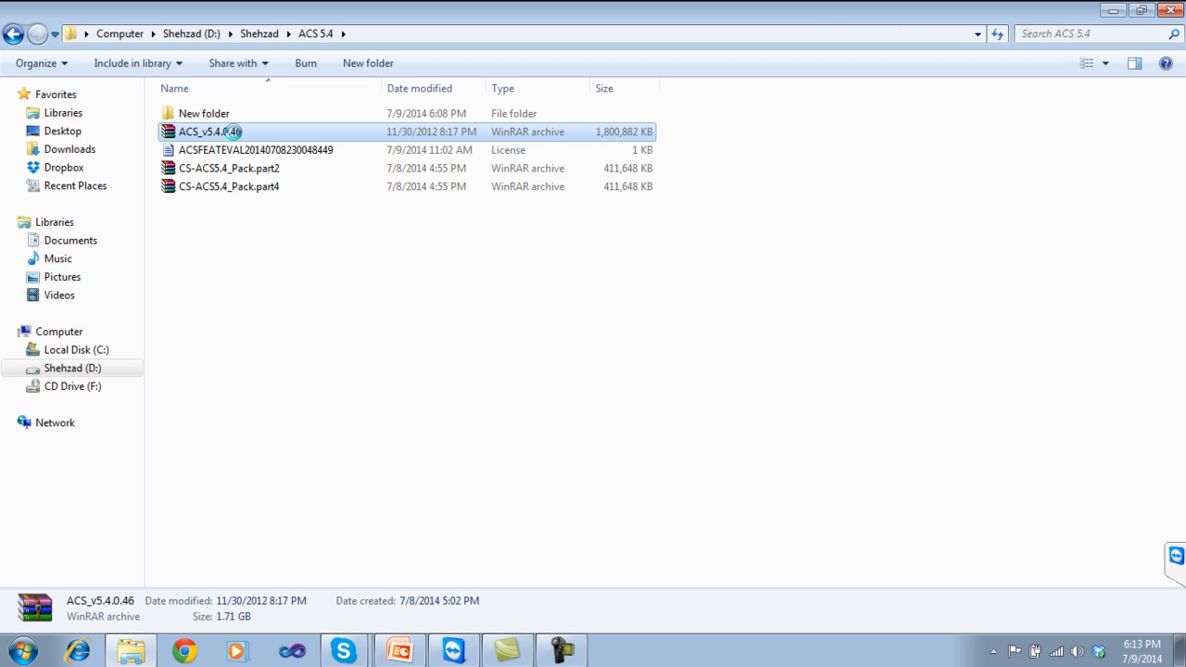
Check ACS_v5.4.0.46's properties, a 1.71 GB .iso file, then go back to the parent folder.
{"action": "right_click", "coordinate": [233, 131]}
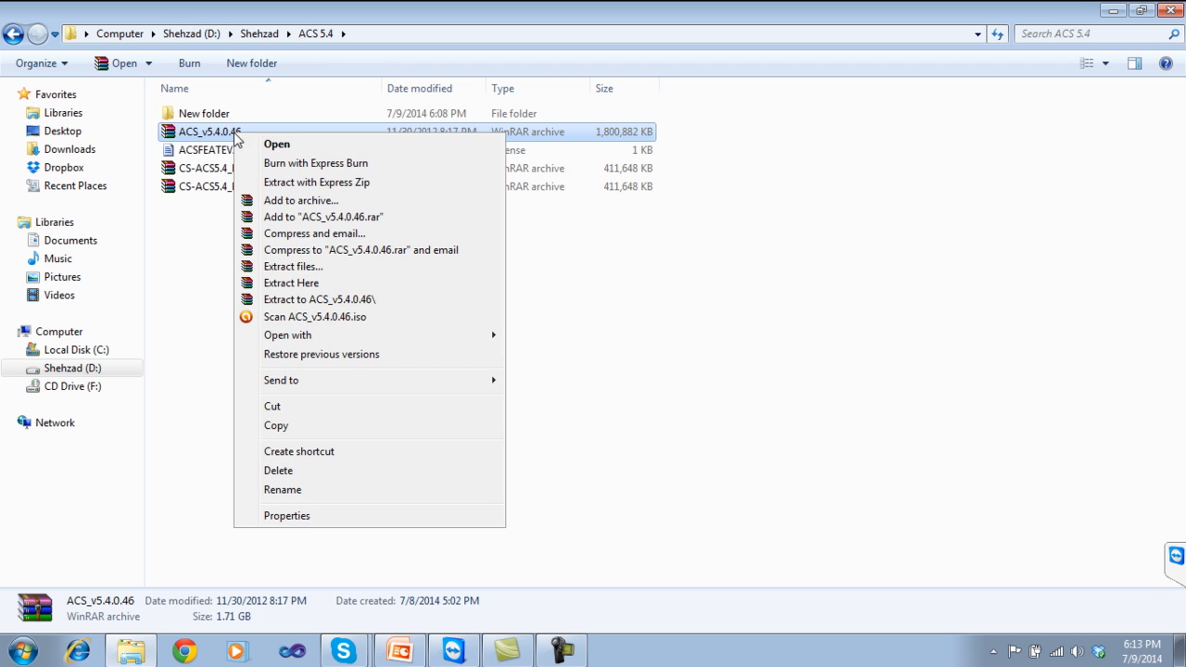
{"action": "left_click", "coordinate": [286, 516]}
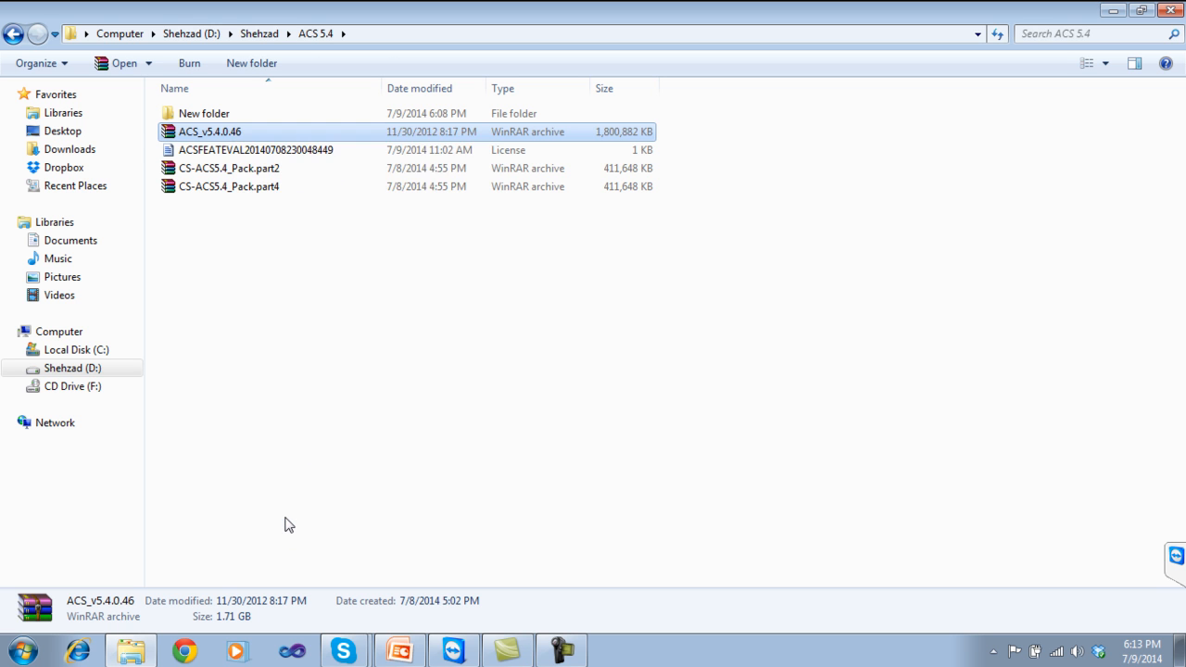
{"action": "left_click_drag", "start_coordinate": [394, 248], "coordinate": [419, 245]}
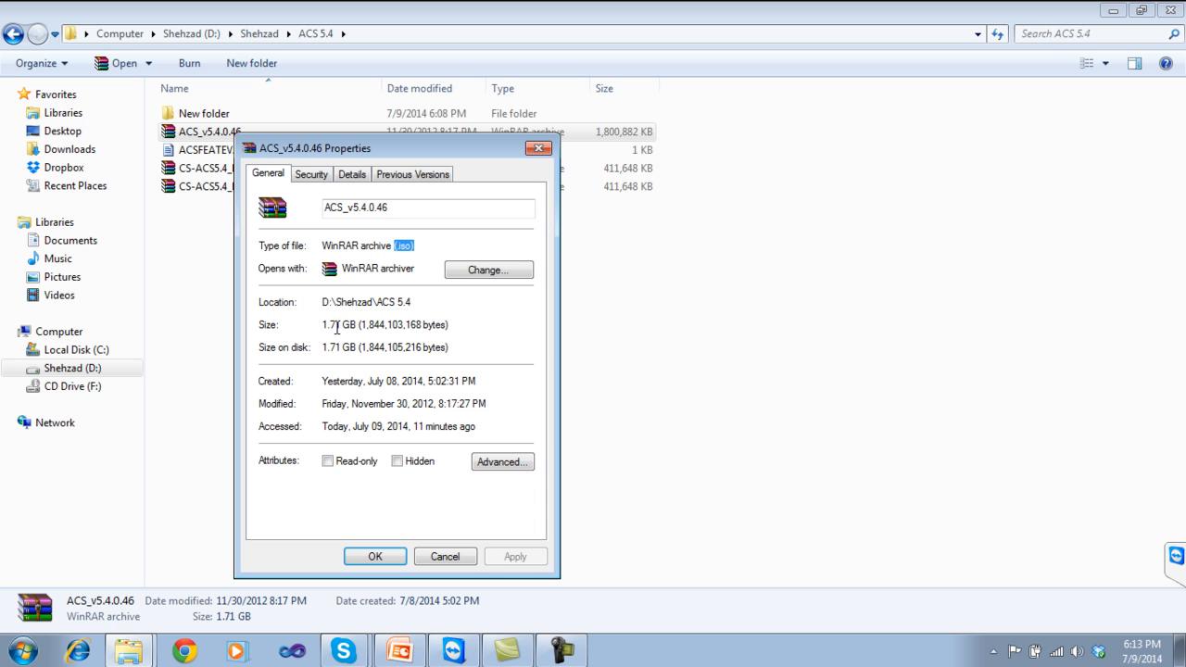
{"action": "left_click", "coordinate": [445, 554]}
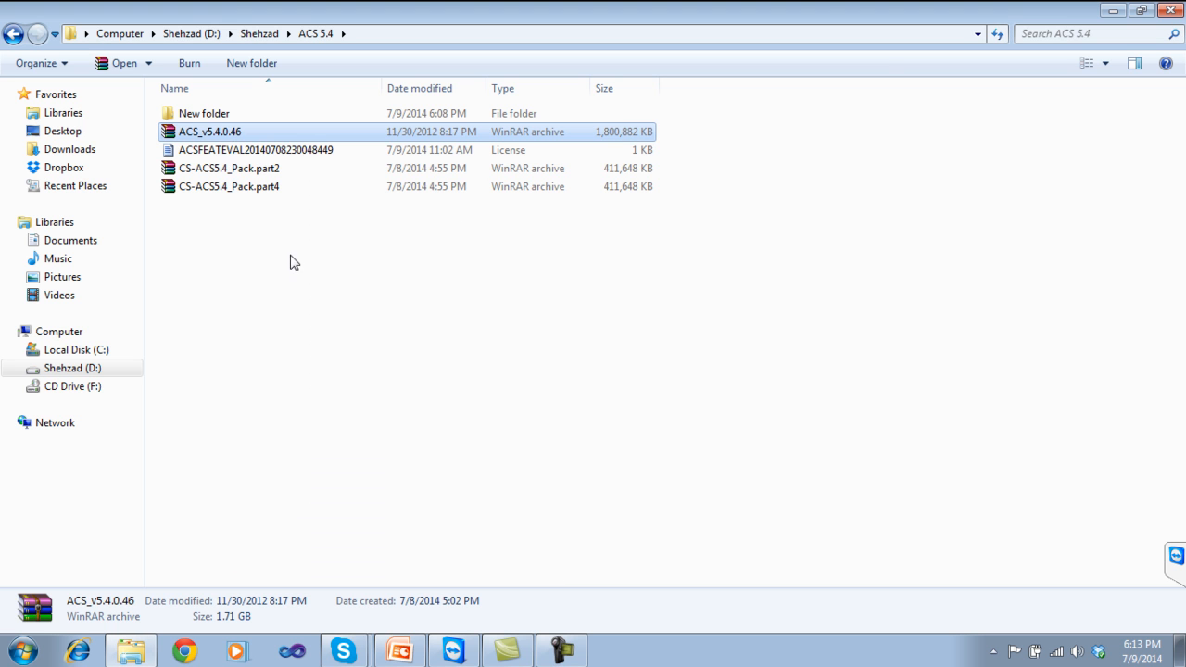
{"action": "left_click", "coordinate": [227, 150]}
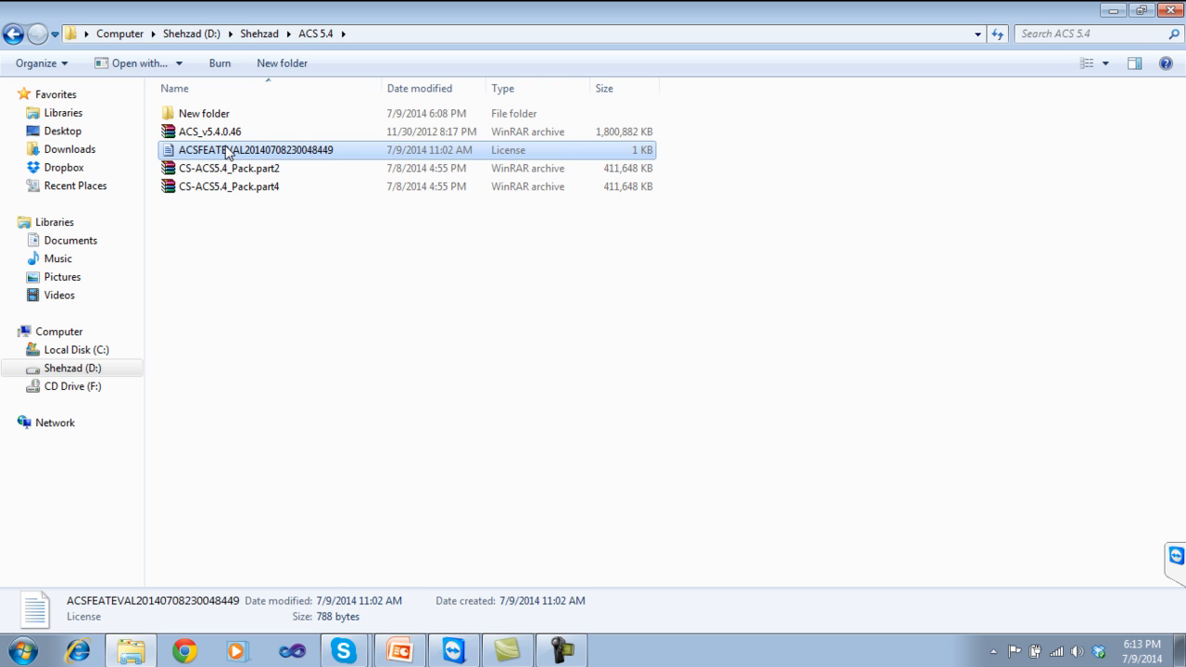
{"action": "left_click", "coordinate": [233, 137]}
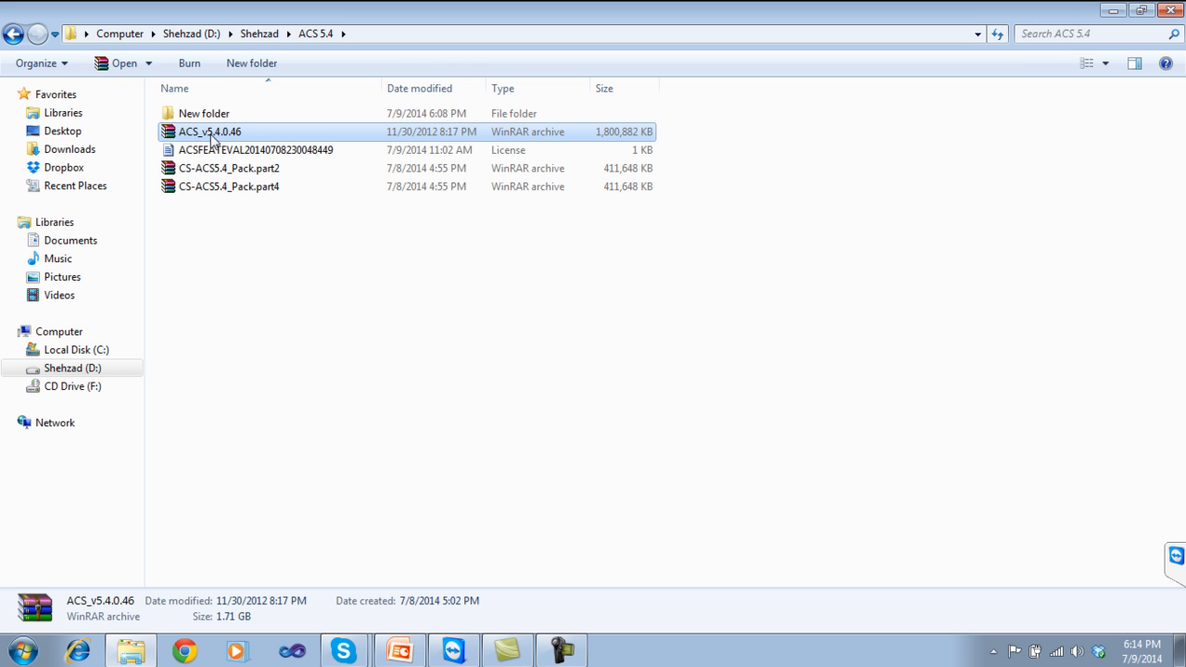
{"action": "left_click", "coordinate": [20, 37]}
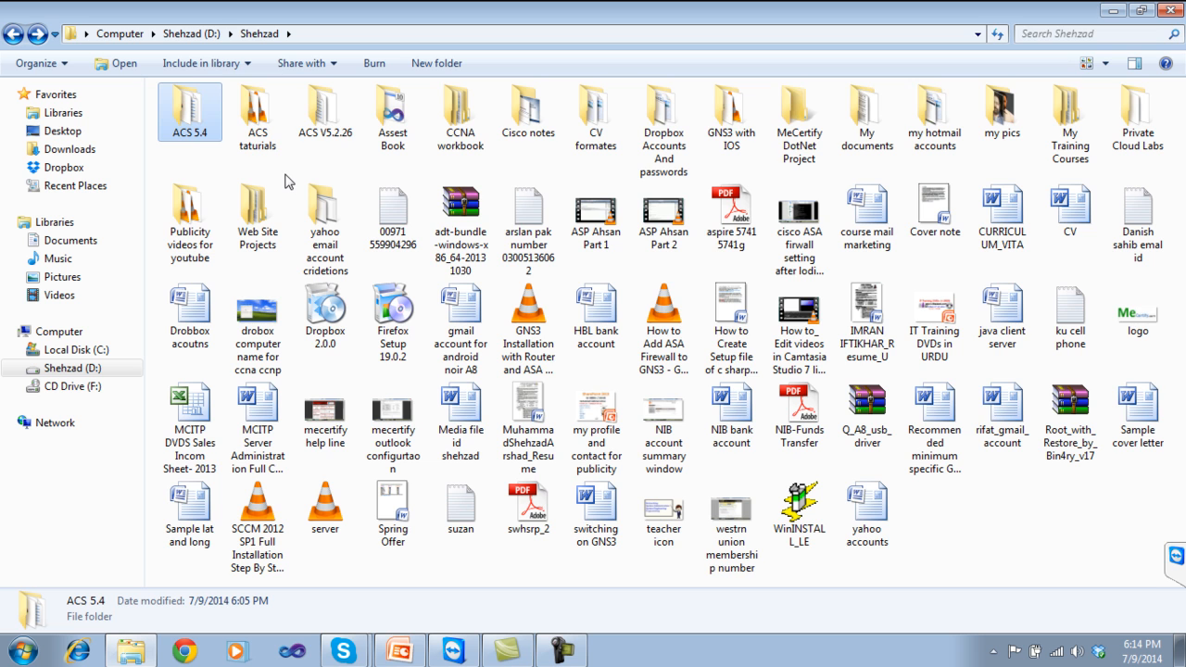
Open the ACS V5.2.26 folder listing its three files, then launch Google Chrome.
{"action": "double_click", "coordinate": [326, 116]}
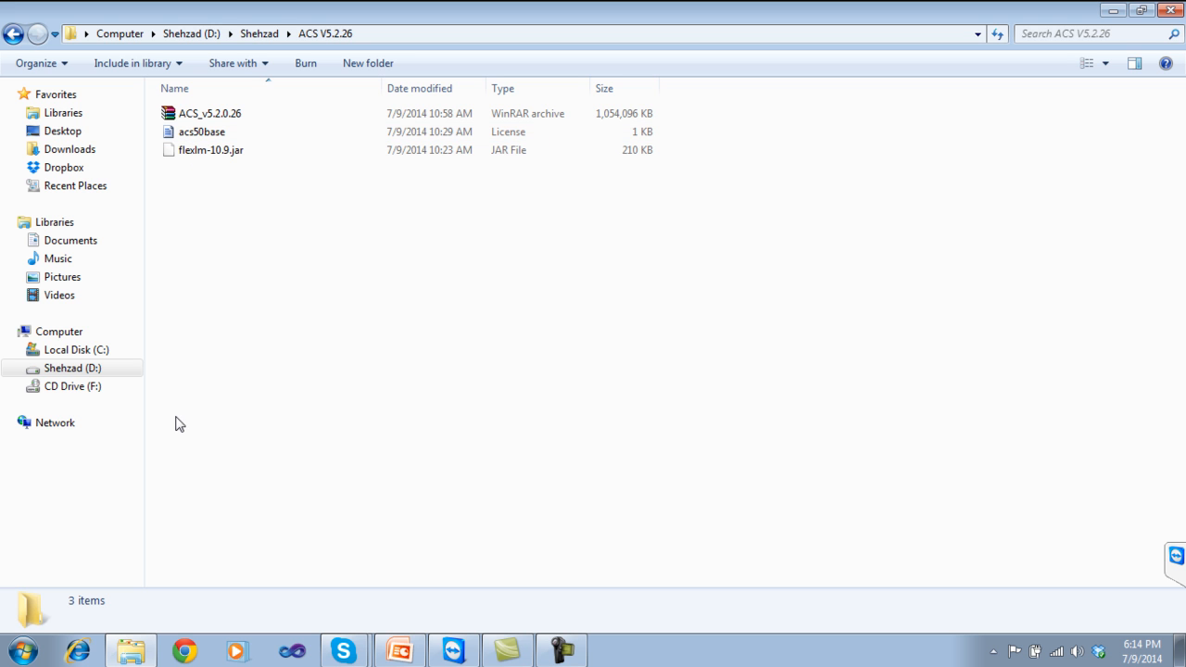
{"action": "left_click", "coordinate": [184, 651]}
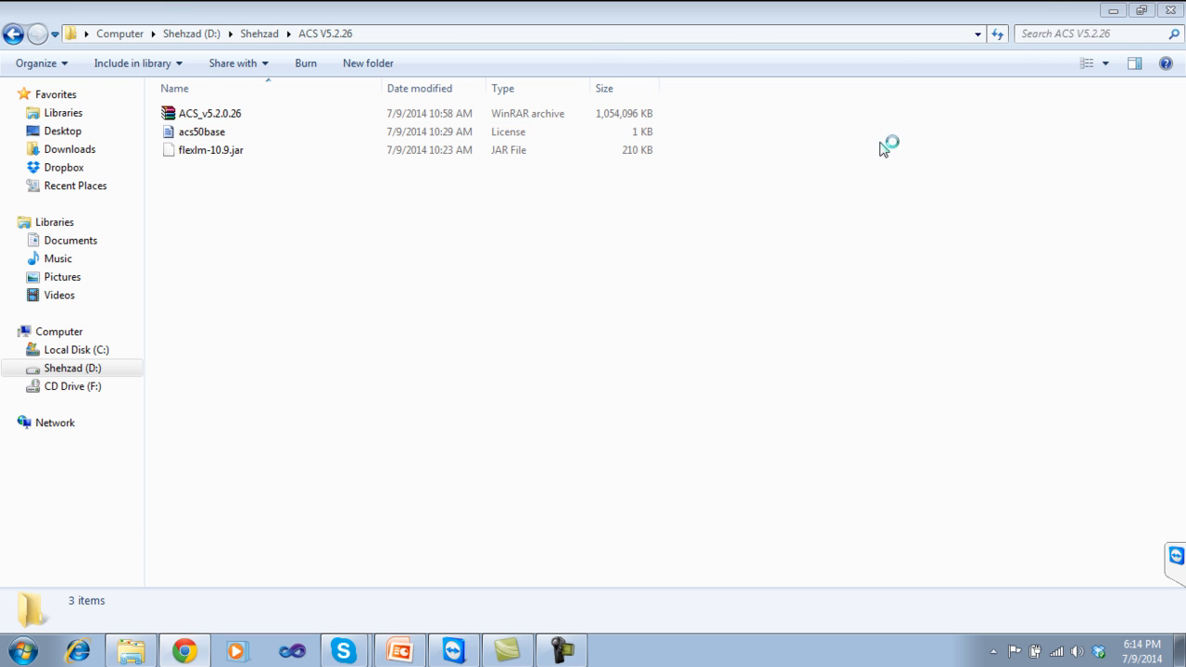
Search Google for acs_v5.2.0.26.iso in a maximized Chrome window.
{"action": "left_click", "coordinate": [1137, 9]}
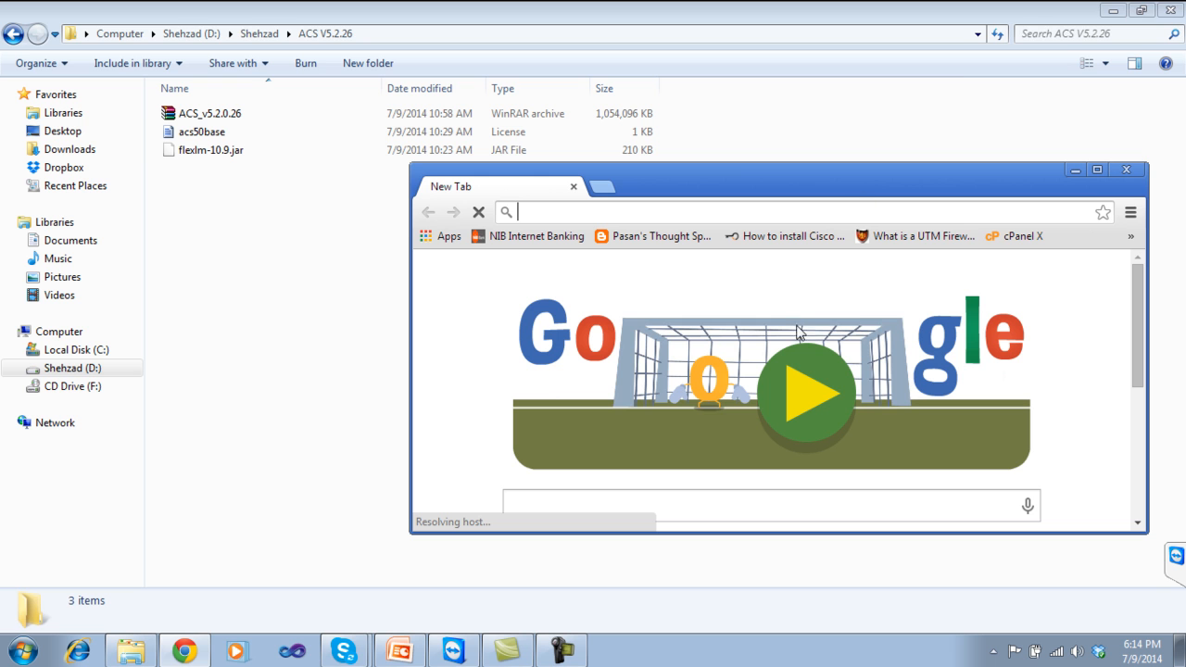
{"action": "left_click", "coordinate": [684, 502]}
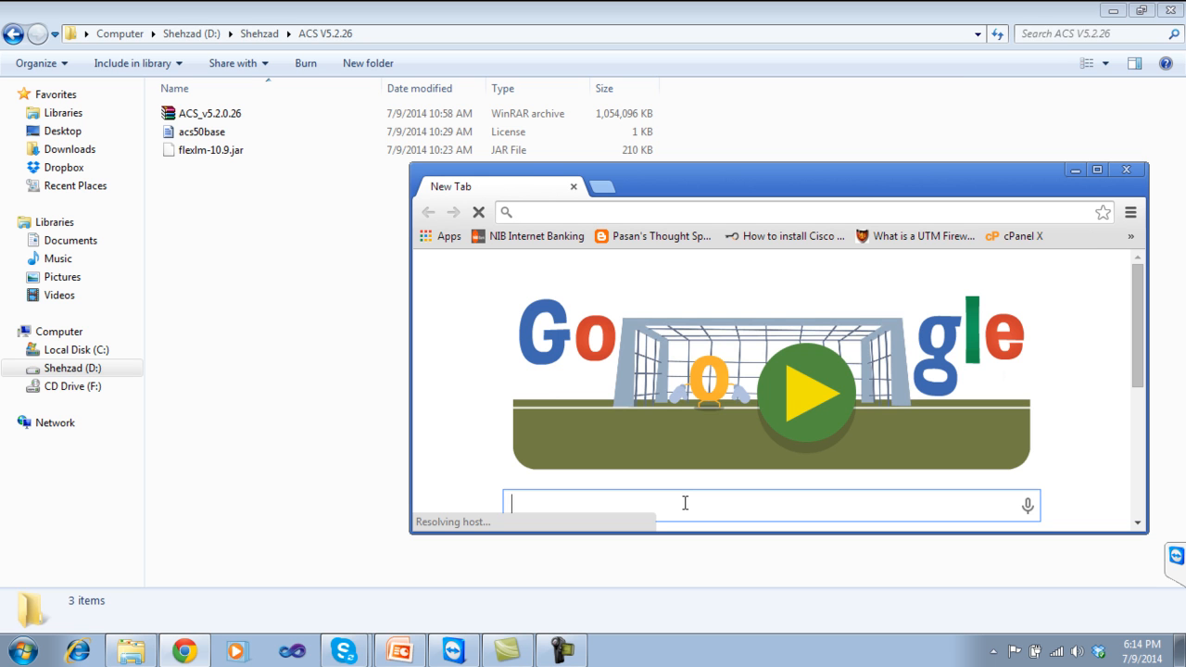
{"action": "type", "text": "ACS"}
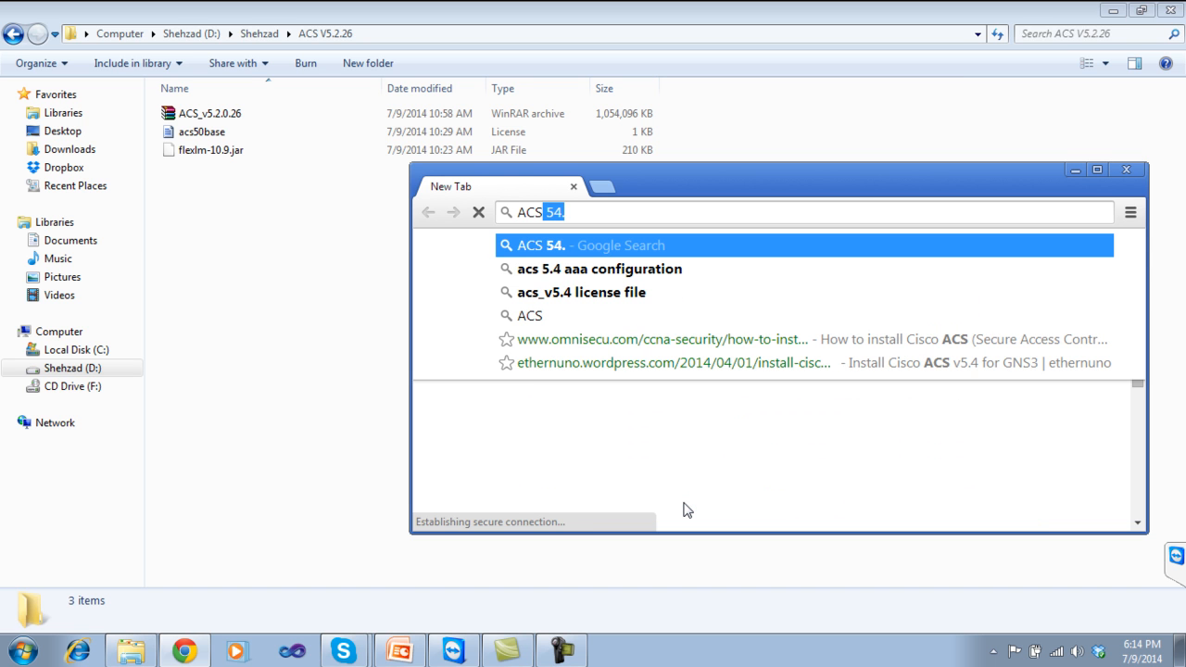
{"action": "type", "text": "_v"}
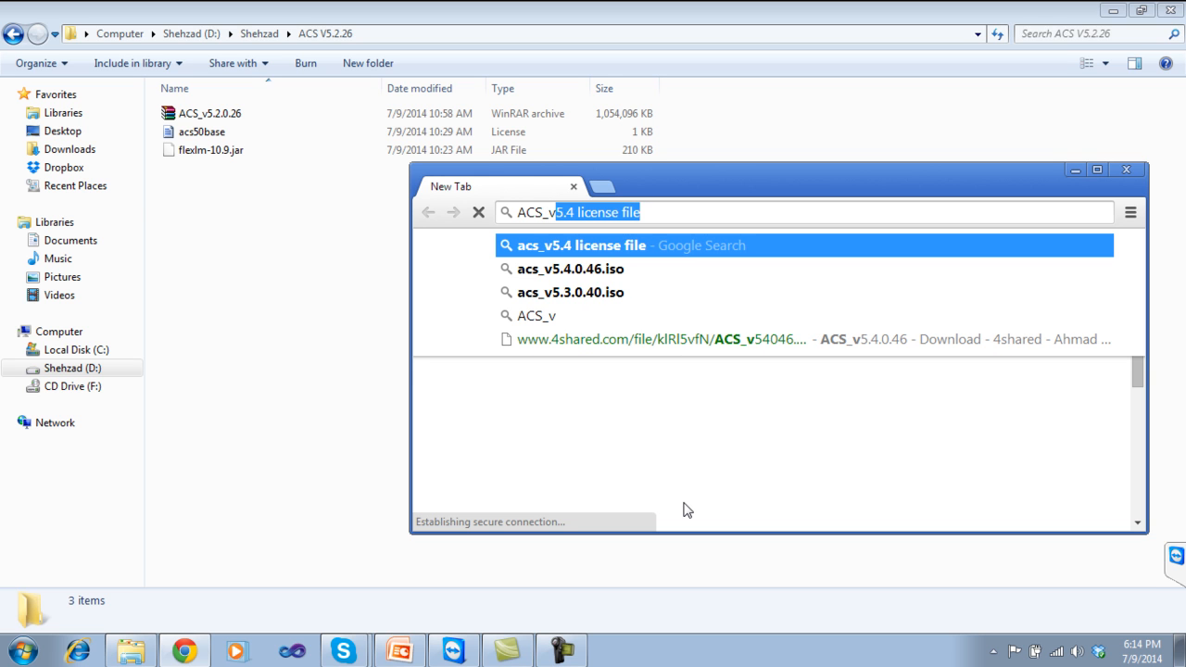
{"action": "type", "text": "5"}
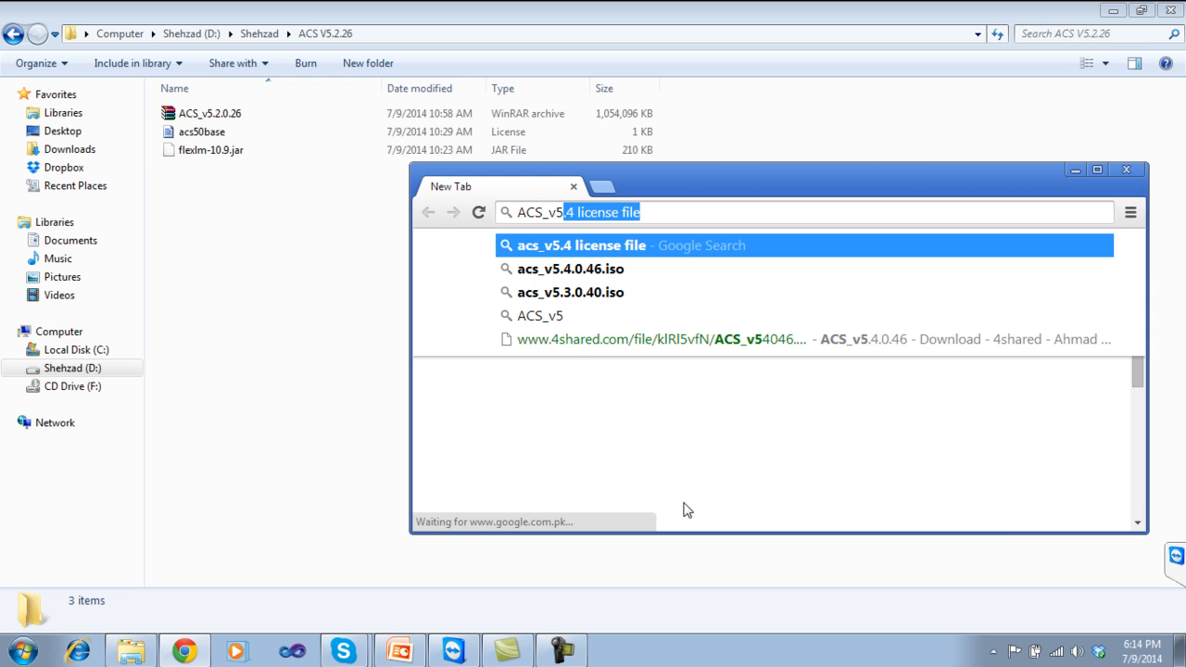
{"action": "type", "text": ".2"}
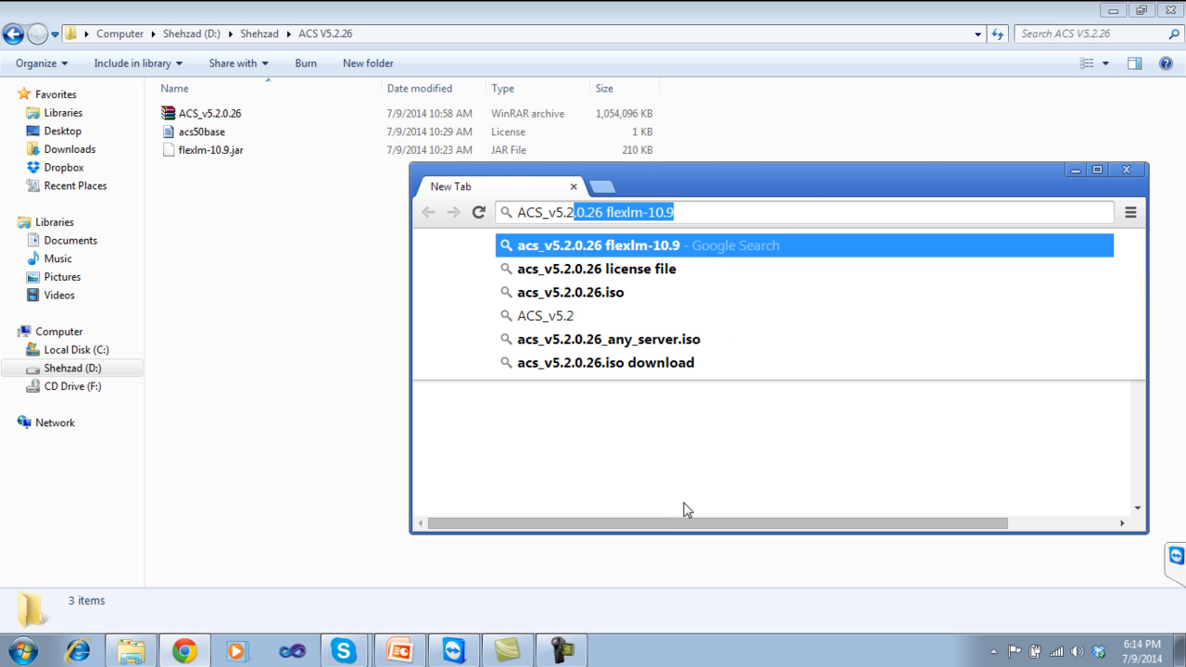
{"action": "left_click", "coordinate": [584, 293]}
{"action": "double_click", "coordinate": [685, 175]}
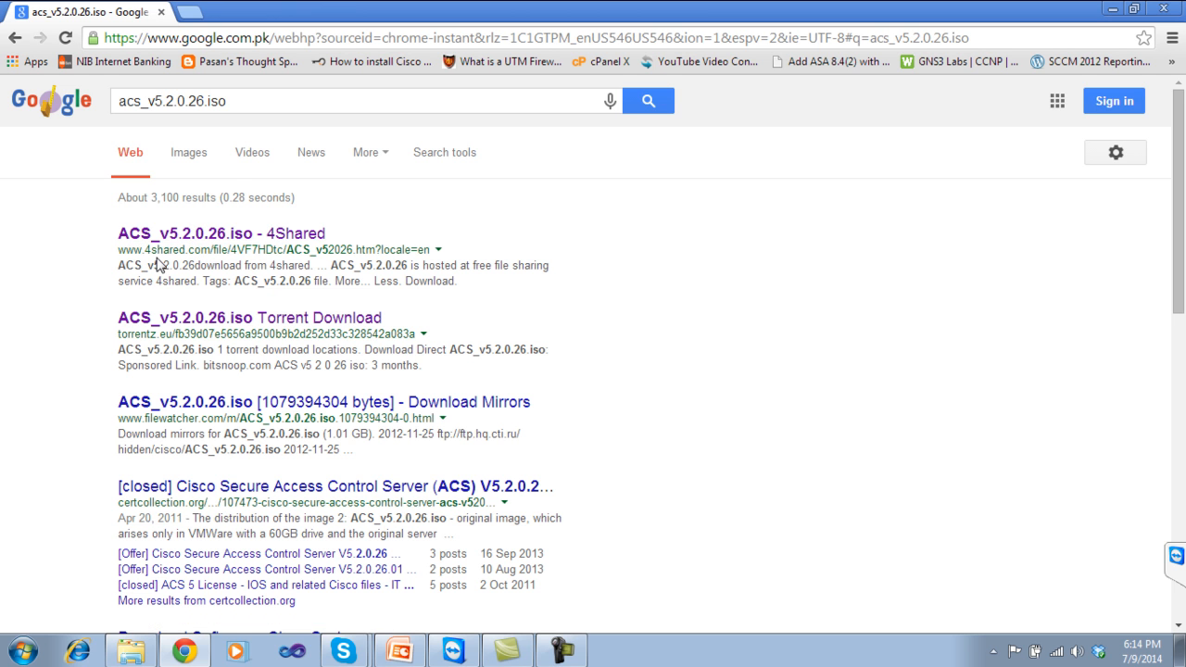
Look over the ACS_v5.2.0.26.iso 4Shared download page, then return to the search results.
{"action": "left_click", "coordinate": [204, 234]}
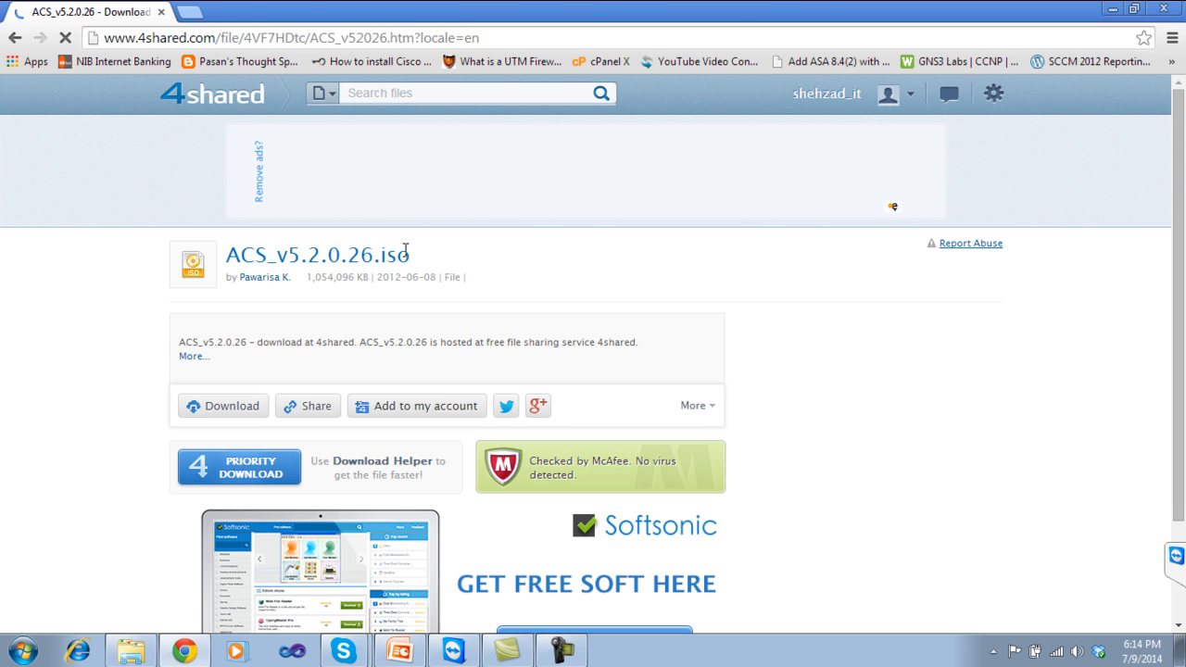
{"action": "left_click_drag", "start_coordinate": [414, 257], "coordinate": [326, 259]}
{"action": "left_click_drag", "start_coordinate": [237, 260], "coordinate": [238, 257]}
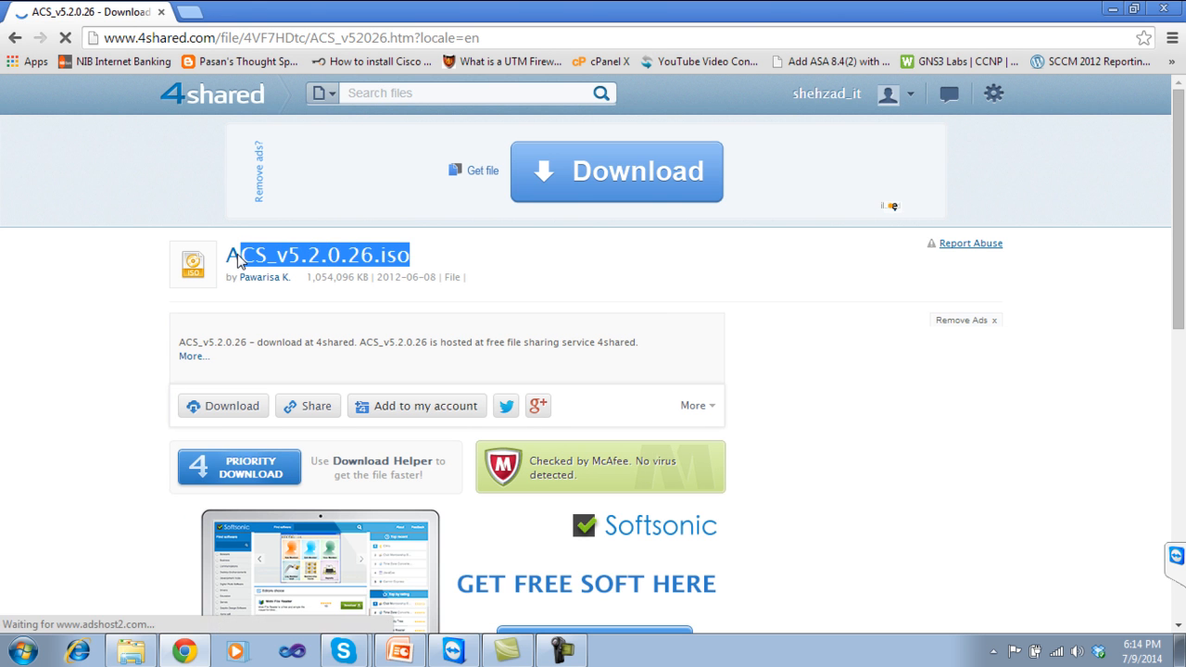
{"action": "left_click", "coordinate": [490, 288]}
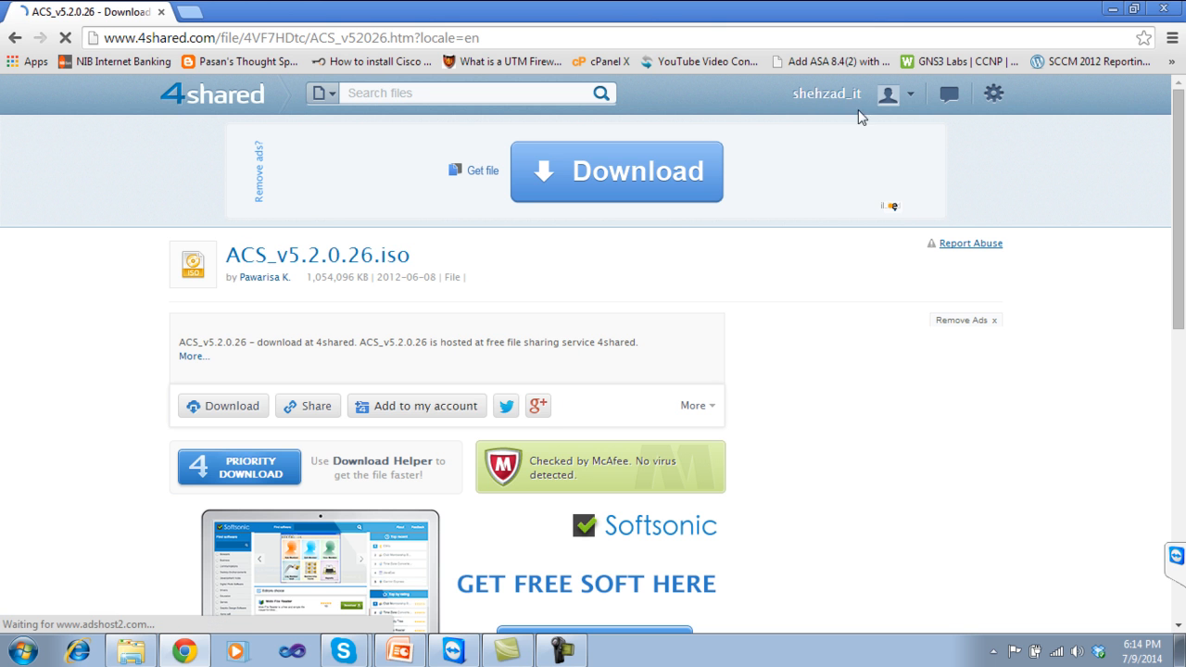
{"action": "mouse_move", "coordinate": [1181, 167]}
{"action": "left_mouse_down"}
{"action": "mouse_move", "coordinate": [1181, 335]}
{"action": "mouse_move", "coordinate": [1181, 162]}
{"action": "left_mouse_up"}
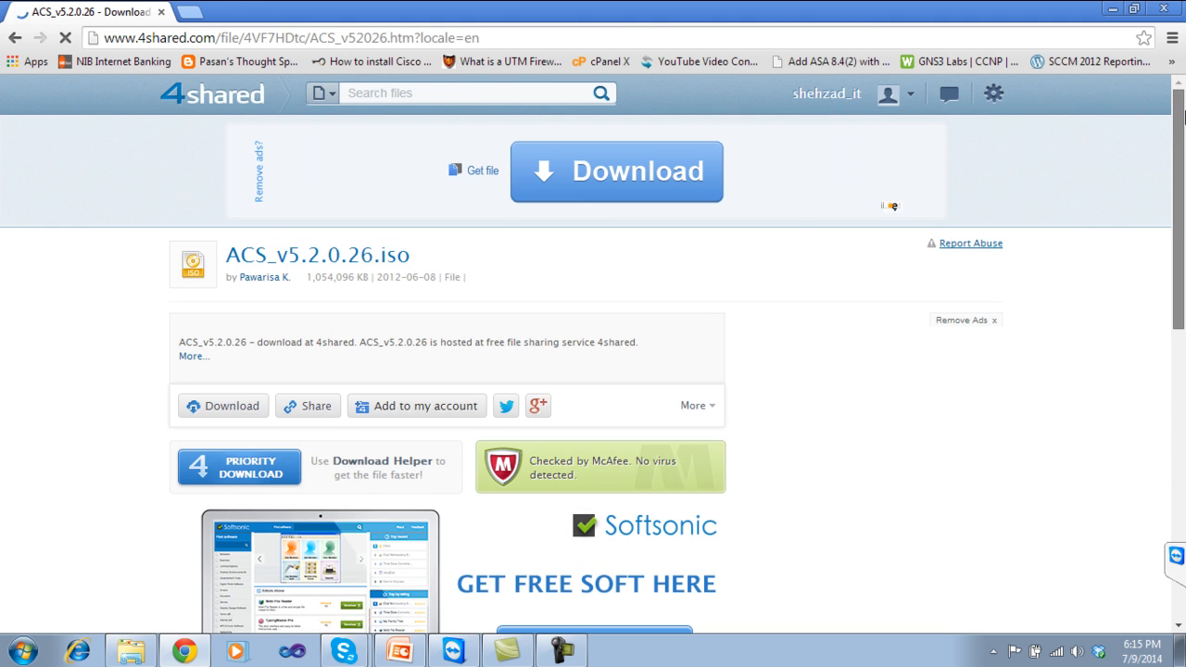
{"action": "left_click", "coordinate": [14, 39]}
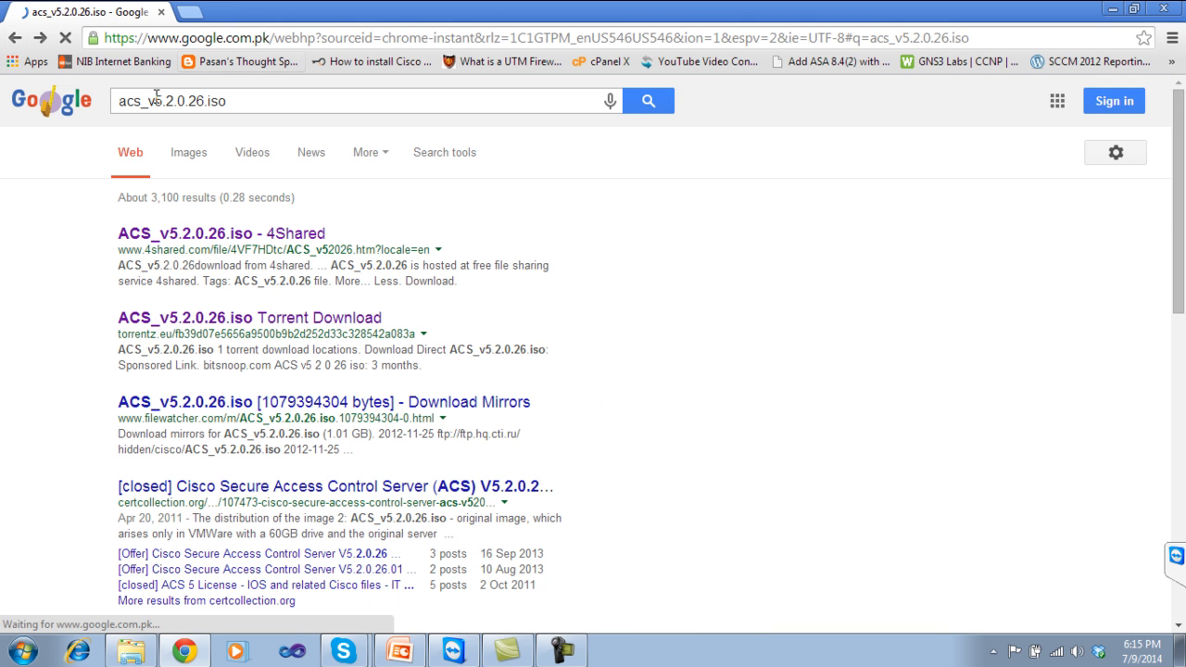
Change the search to the ACS_v5.4 ISO and open its 4shared download page.
{"action": "left_click", "coordinate": [237, 103]}
{"action": "key", "text": "BackSpace"}
{"action": "key", "text": "BackSpace"}
{"action": "key", "text": "BackSpace"}
{"action": "key", "text": "BackSpace"}
{"action": "key", "text": "BackSpace"}
{"action": "key", "text": "BackSpace"}
{"action": "key", "text": "BackSpace"}
{"action": "key", "text": "BackSpace"}
{"action": "key", "text": "BackSpace"}
{"action": "key", "text": "BackSpace"}
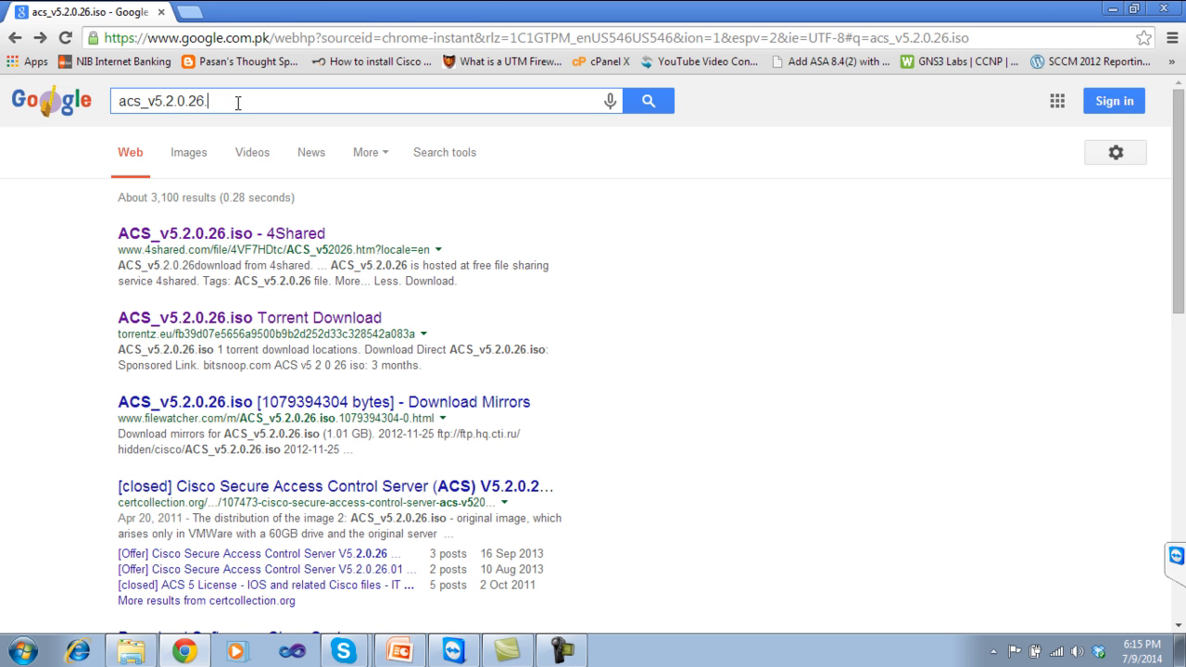
{"action": "type", "text": "r"}
{"action": "type", "text": "4"}
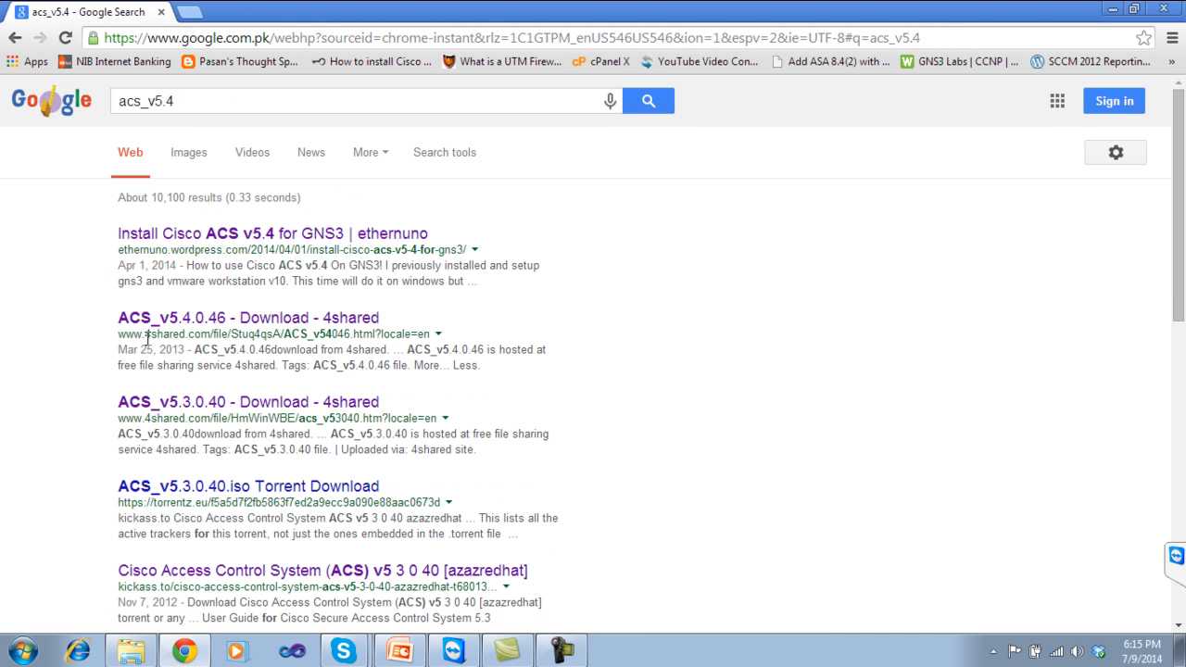
{"action": "left_click", "coordinate": [222, 319]}
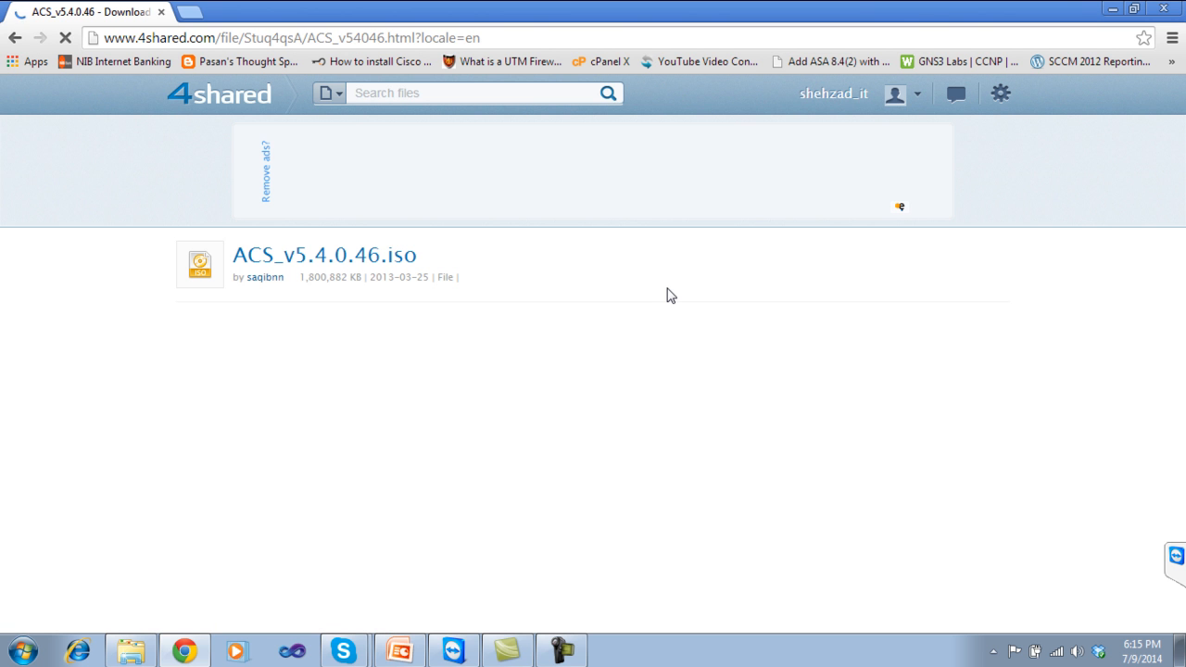
Highlight the ACS_v5.4.0.46.iso file name and its 1,800,882 KB size, then close Chrome.
{"action": "left_click_drag", "start_coordinate": [303, 276], "coordinate": [231, 253]}
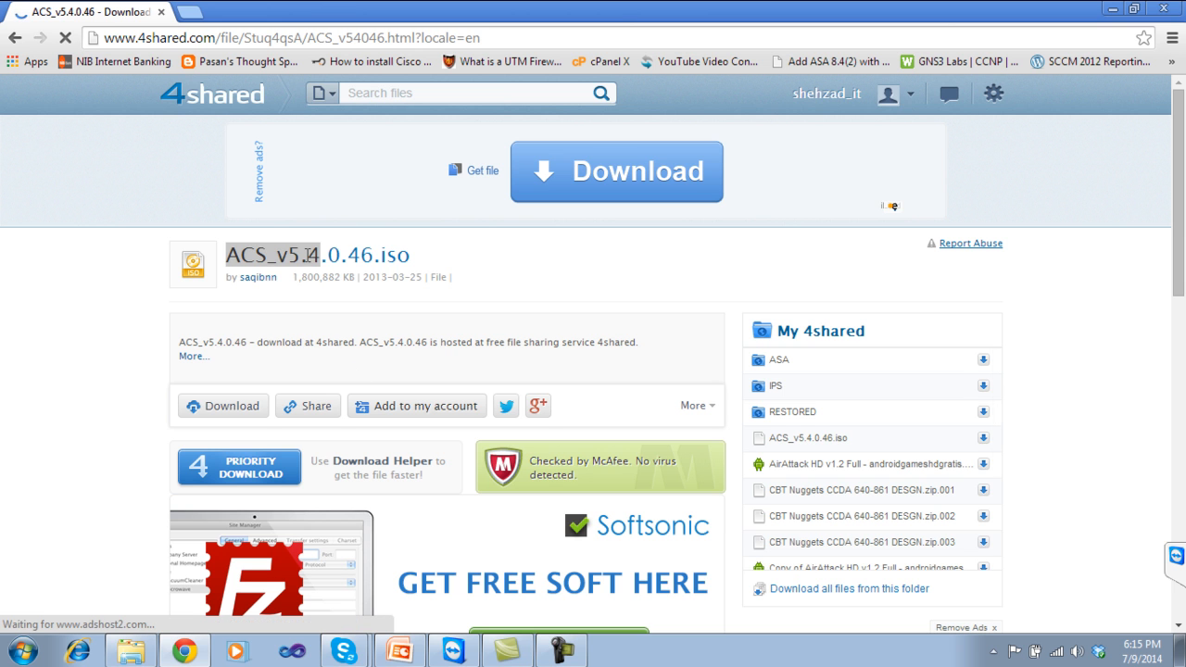
{"action": "left_click", "coordinate": [428, 269]}
{"action": "left_click_drag", "start_coordinate": [413, 265], "coordinate": [244, 258]}
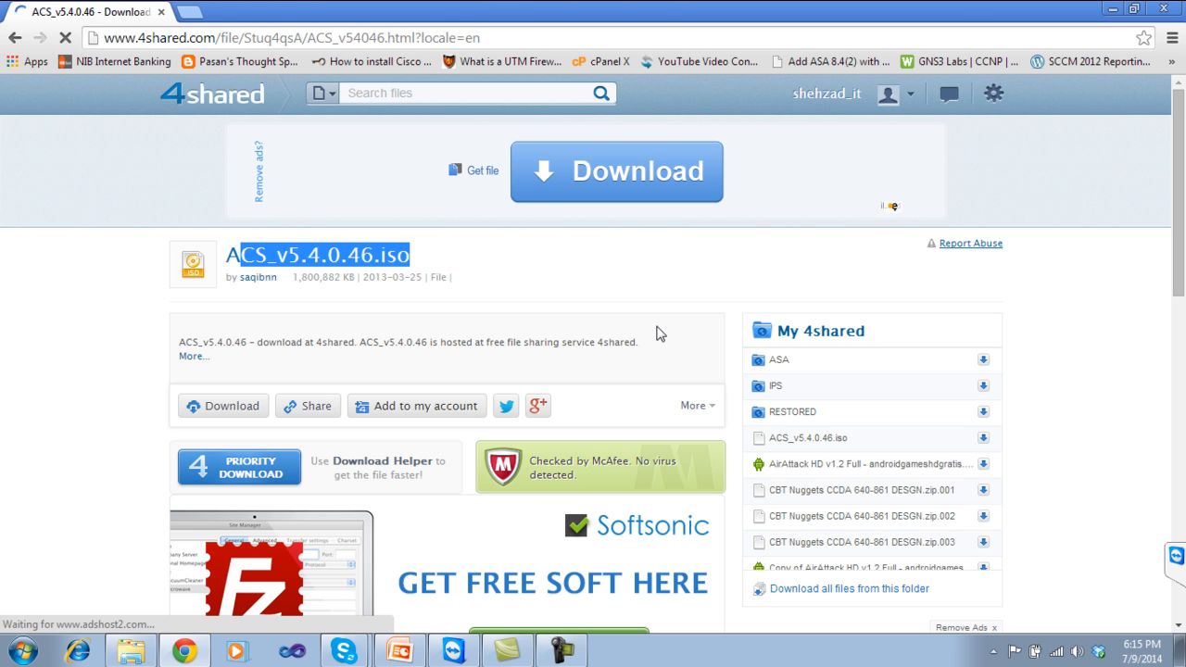
{"action": "left_click", "coordinate": [1173, 13]}
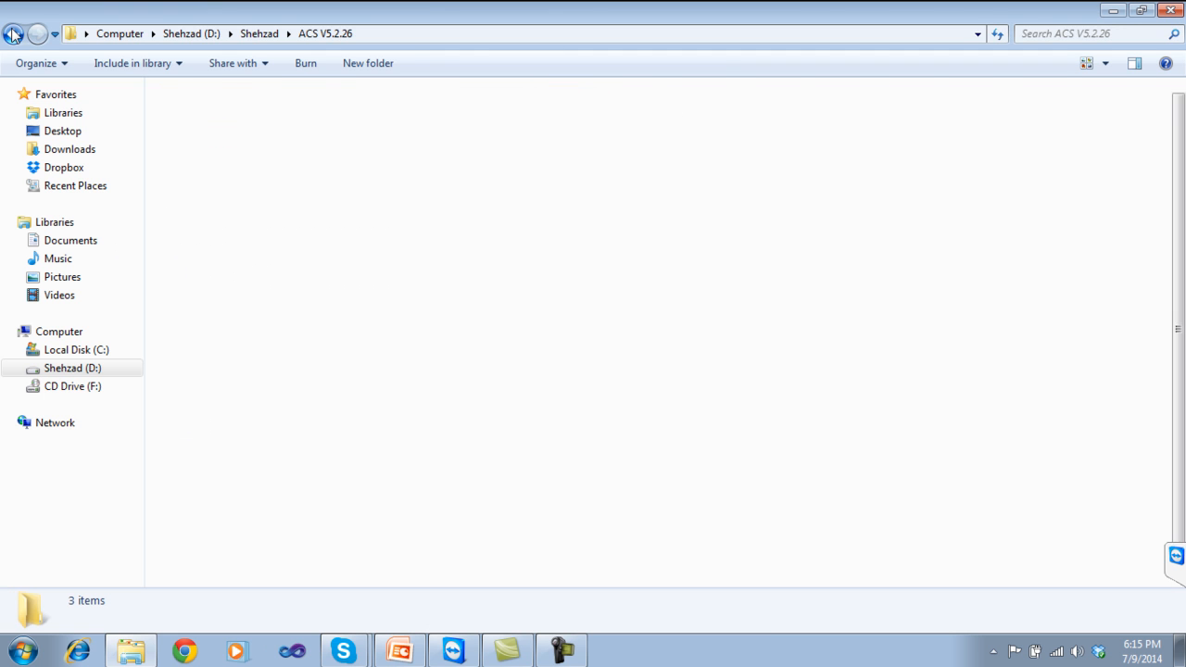
Reopen the ACS 5.4 folder, check the ACS_v5.4.0.46 archive and licence file, then close Explorer.
{"action": "left_click", "coordinate": [12, 34]}
{"action": "double_click", "coordinate": [185, 125]}
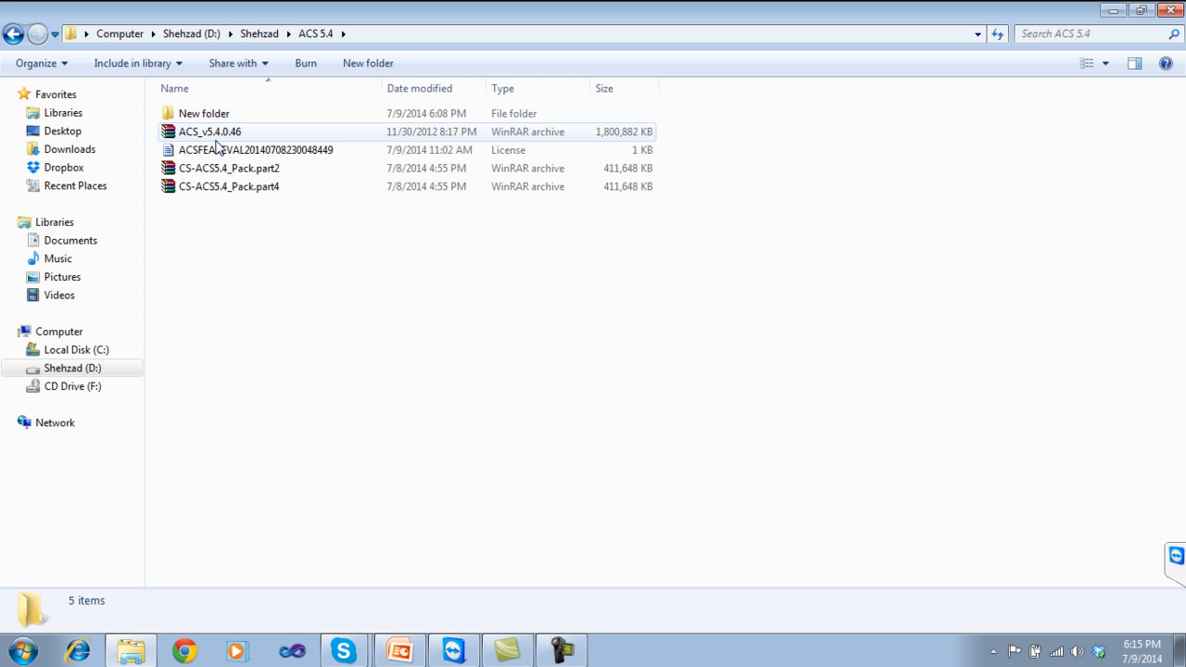
{"action": "left_click", "coordinate": [216, 139]}
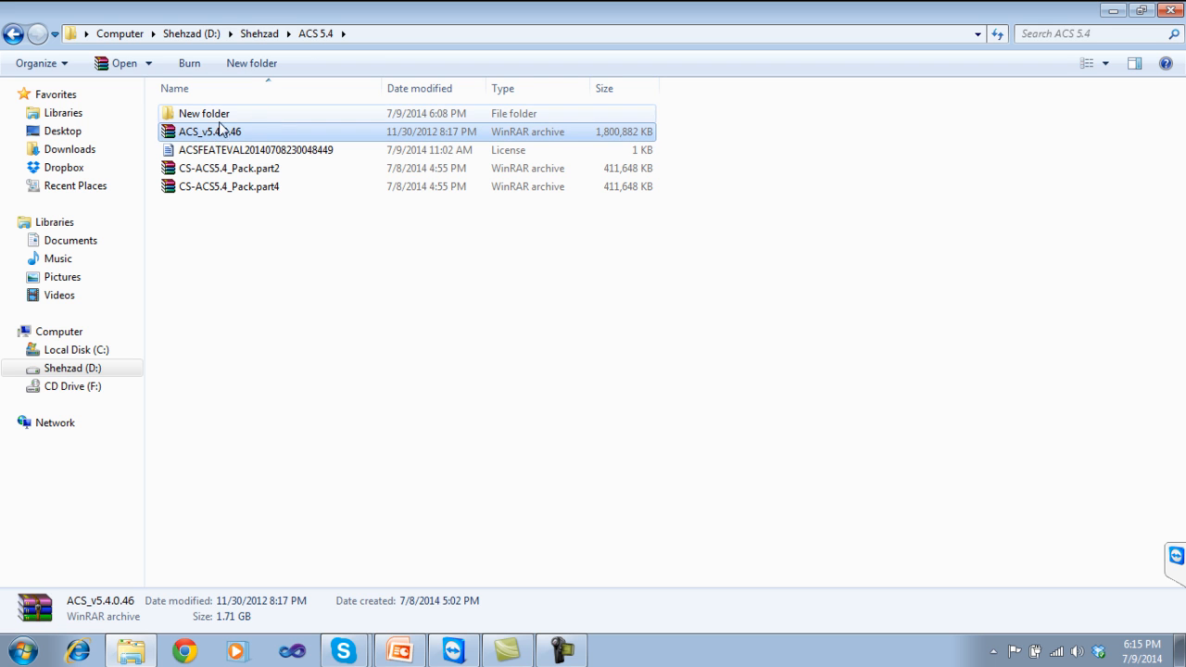
{"action": "left_click", "coordinate": [205, 153]}
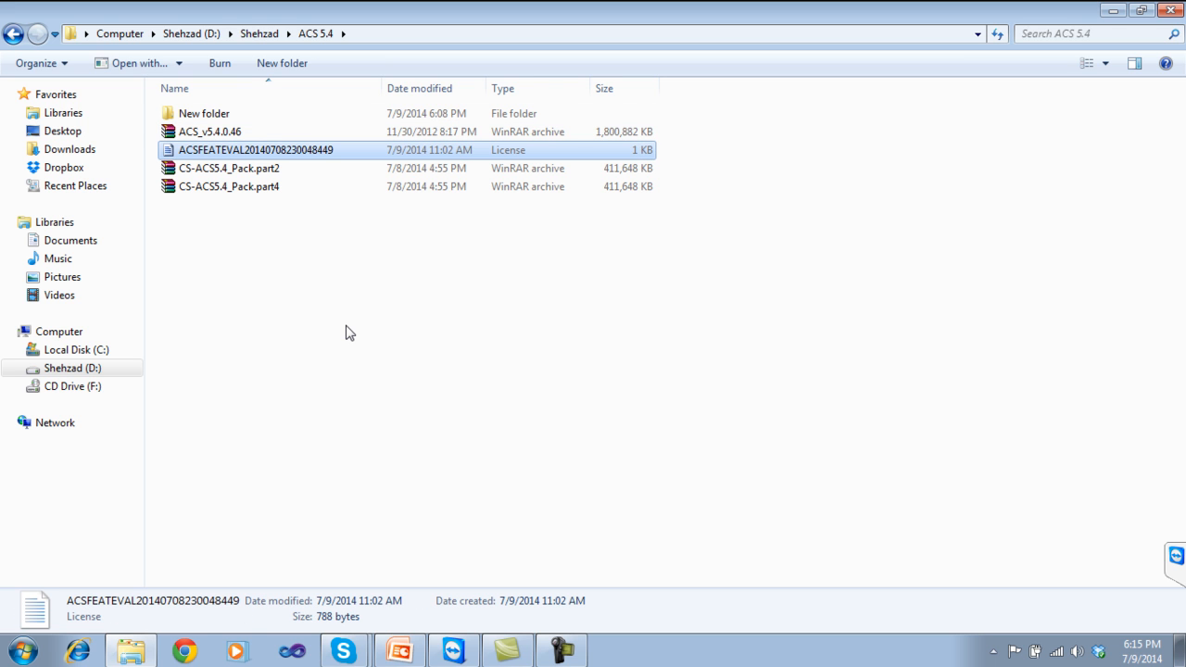
{"action": "left_click", "coordinate": [1172, 10]}
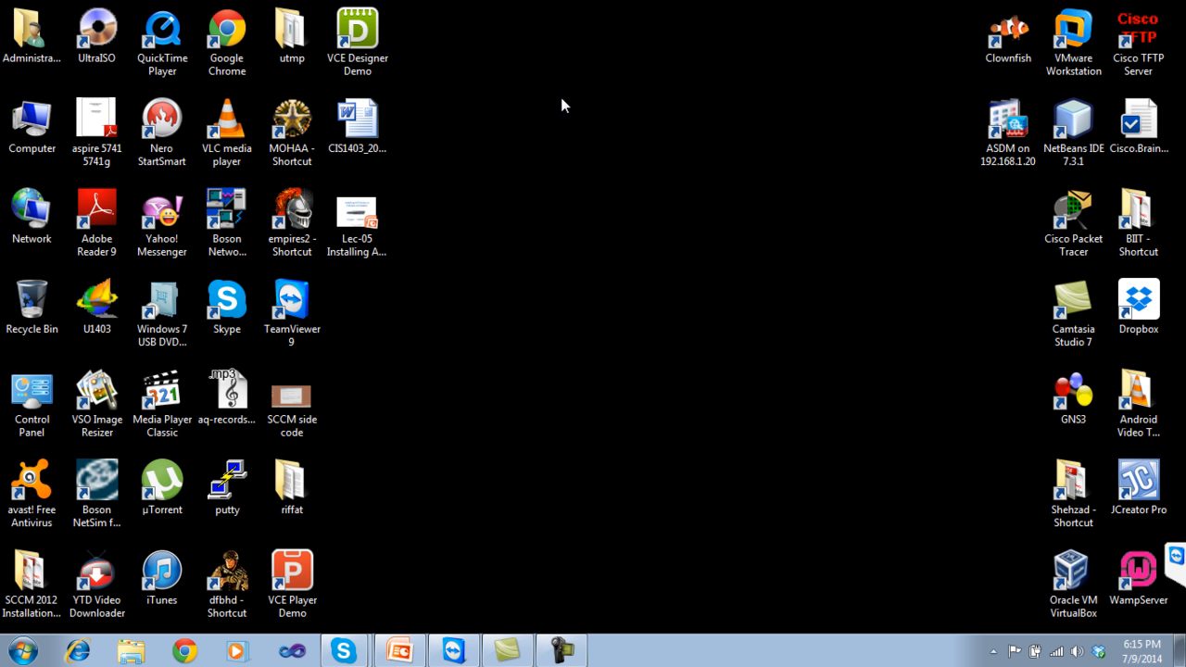
Launch VMware Workstation from the desktop, browse its menus, and show the Workstation 10 Home page.
{"action": "double_click", "coordinate": [1073, 37]}
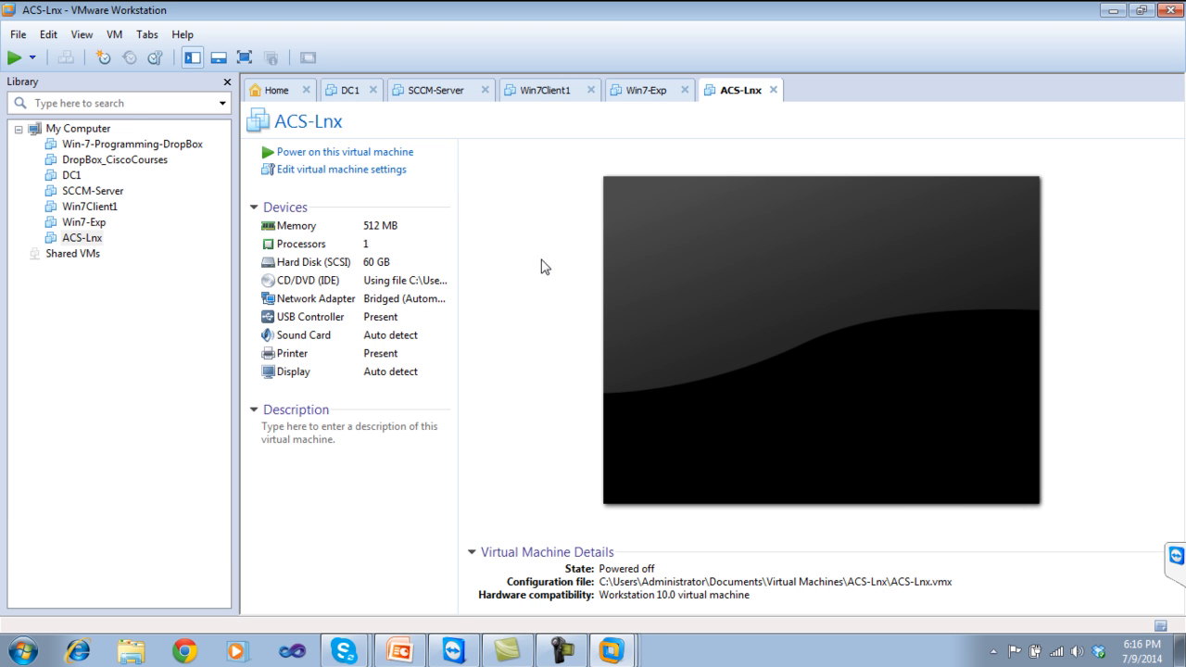
{"action": "left_click", "coordinate": [17, 35]}
{"action": "mouse_move", "coordinate": [37, 38]}
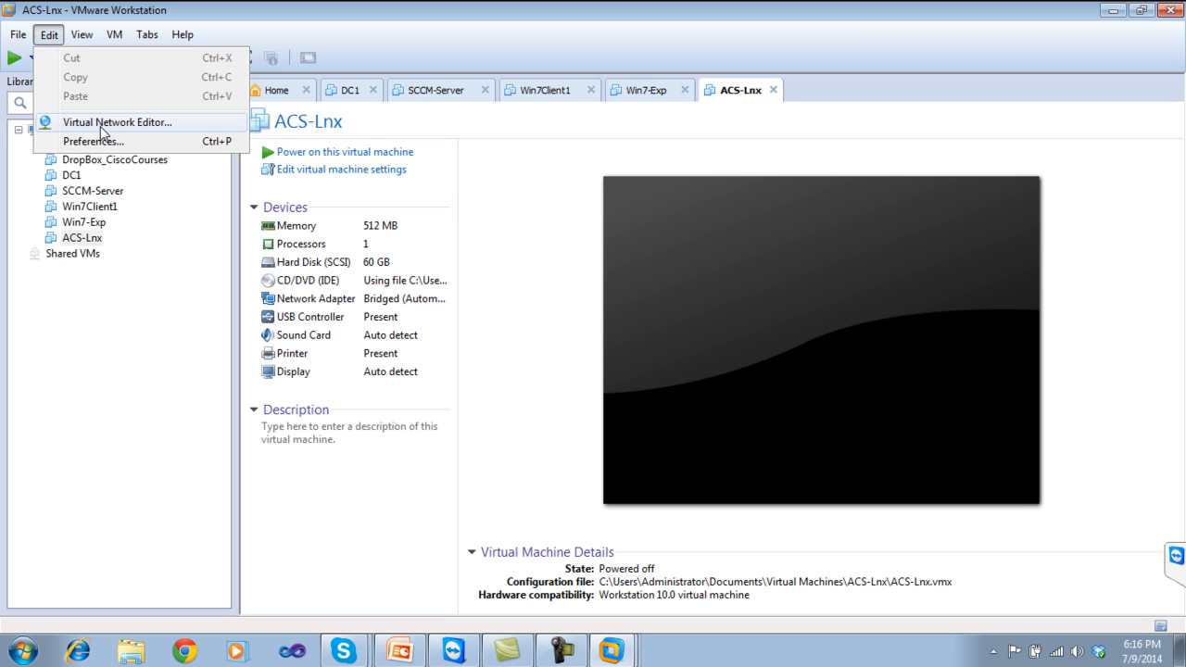
{"action": "left_click", "coordinate": [134, 350]}
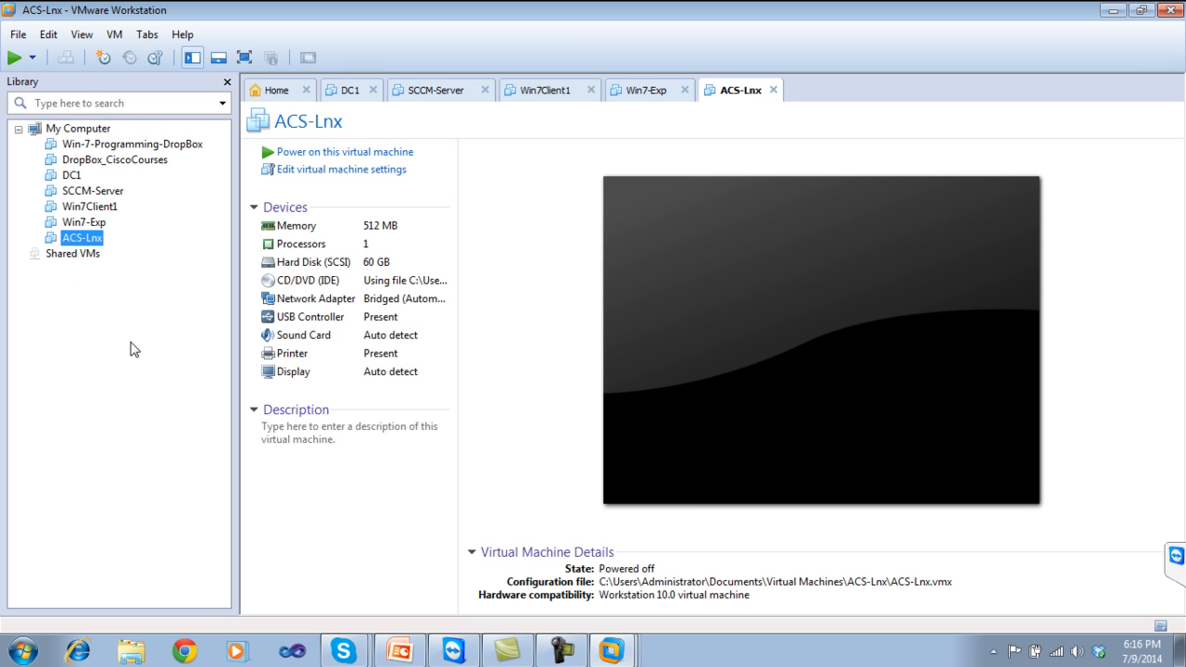
{"action": "left_click", "coordinate": [276, 92]}
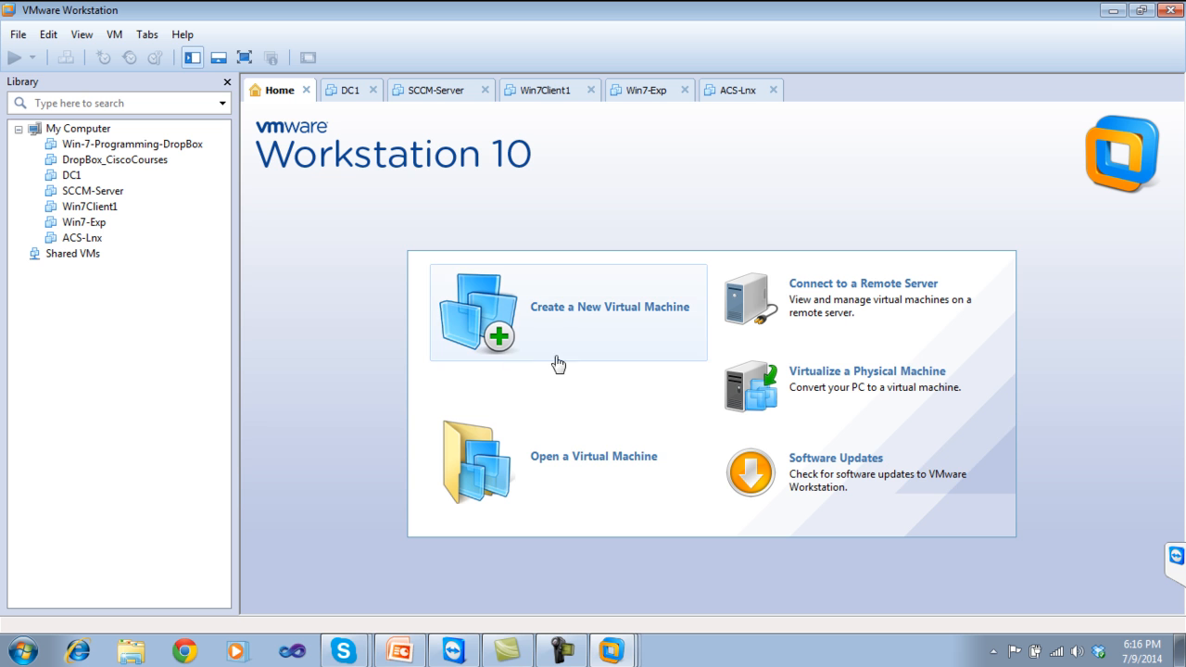
Start a Typical new virtual machine with OS installation deferred, reaching the Linux guest OS page.
{"action": "left_click", "coordinate": [600, 318]}
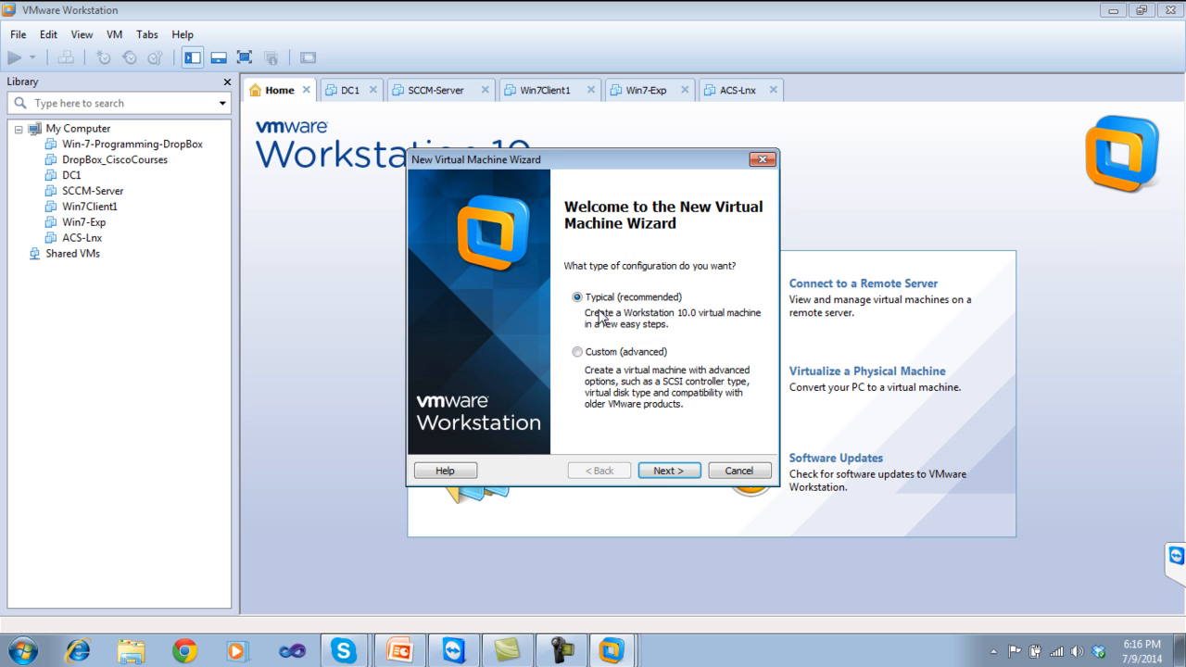
{"action": "left_click_drag", "start_coordinate": [575, 163], "coordinate": [452, 96]}
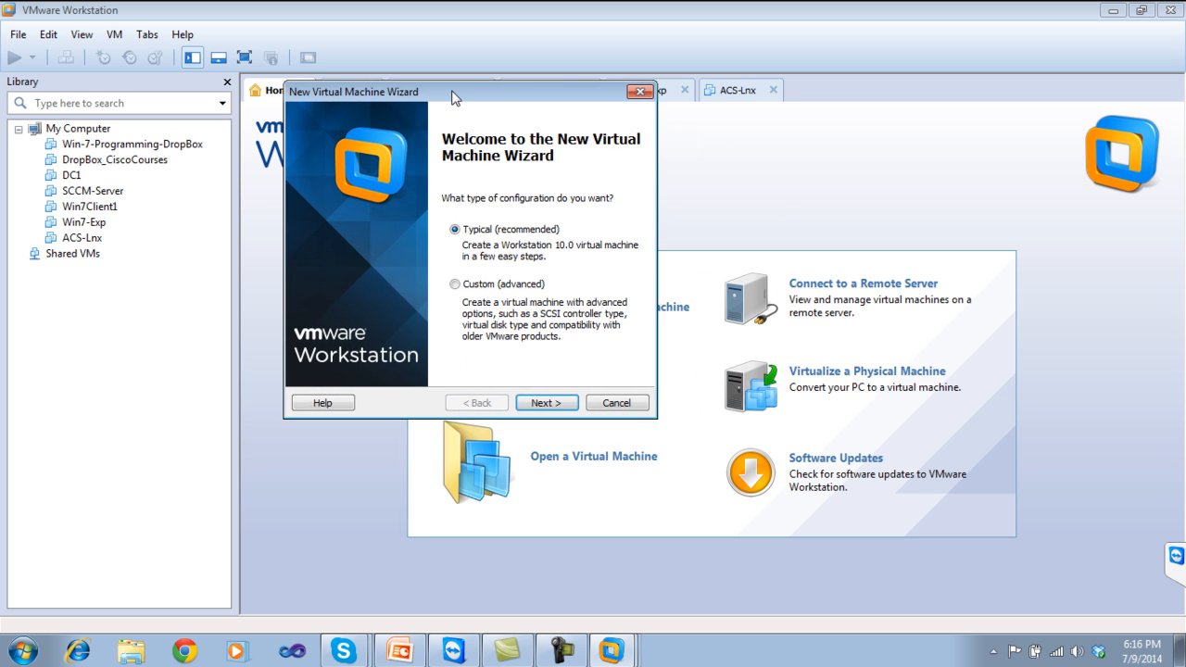
{"action": "left_click", "coordinate": [545, 403]}
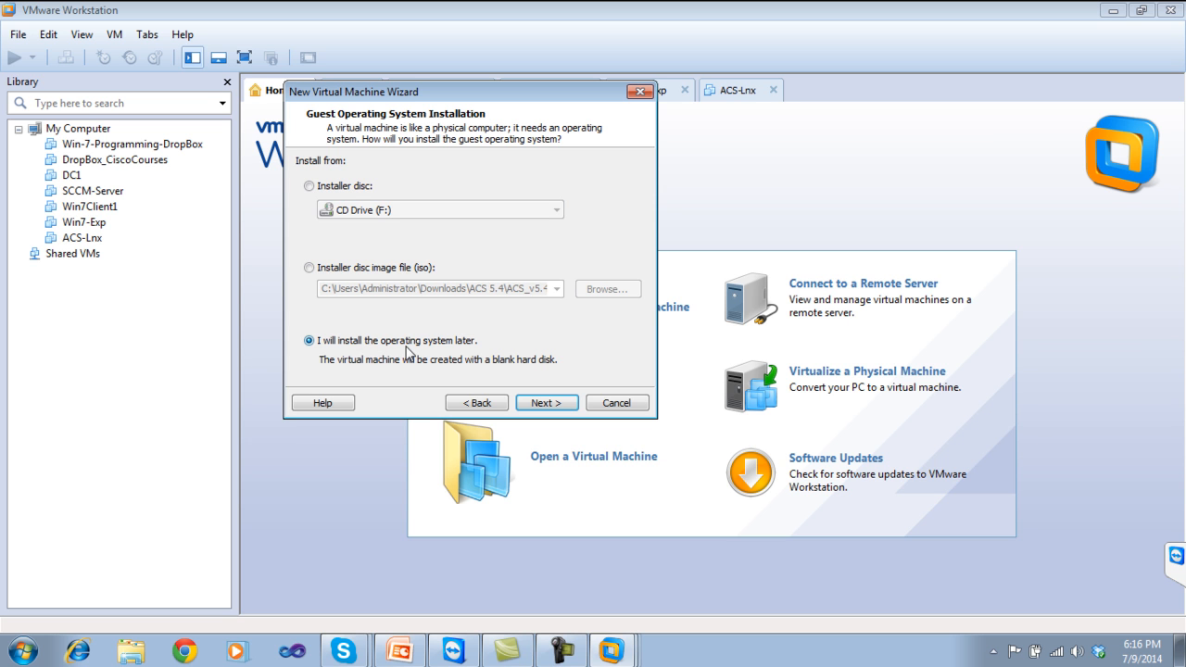
{"action": "left_click", "coordinate": [534, 402]}
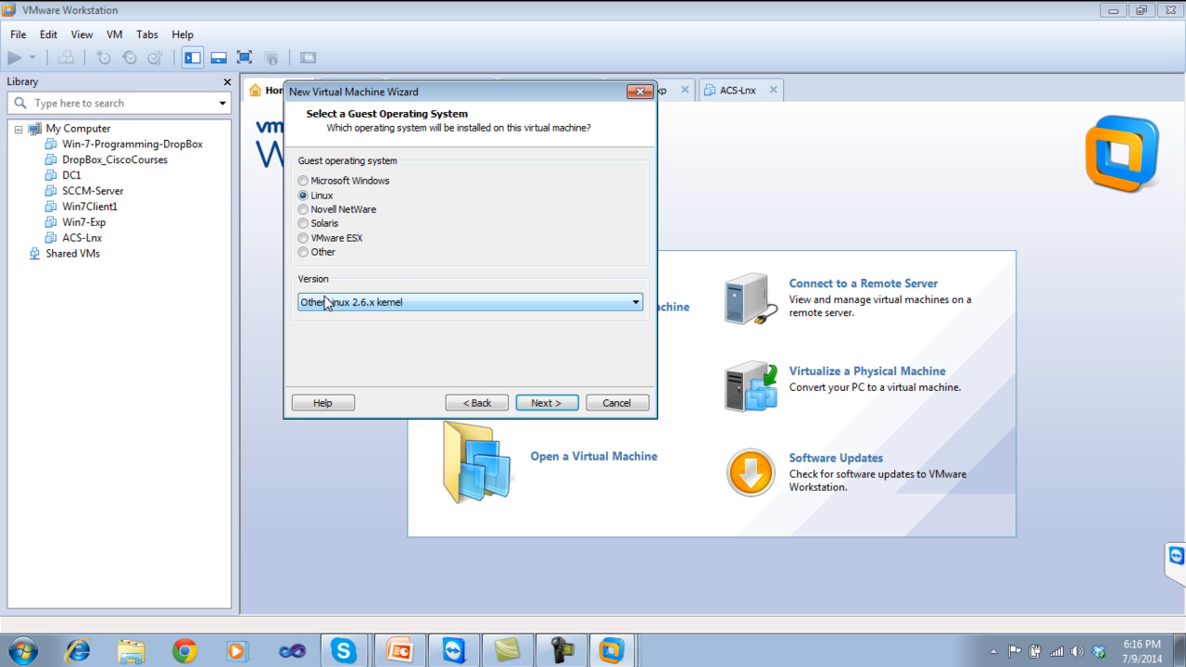
Keep Other Linux 2.6.x kernel as the guest version and continue to the naming page.
{"action": "left_click", "coordinate": [374, 307]}
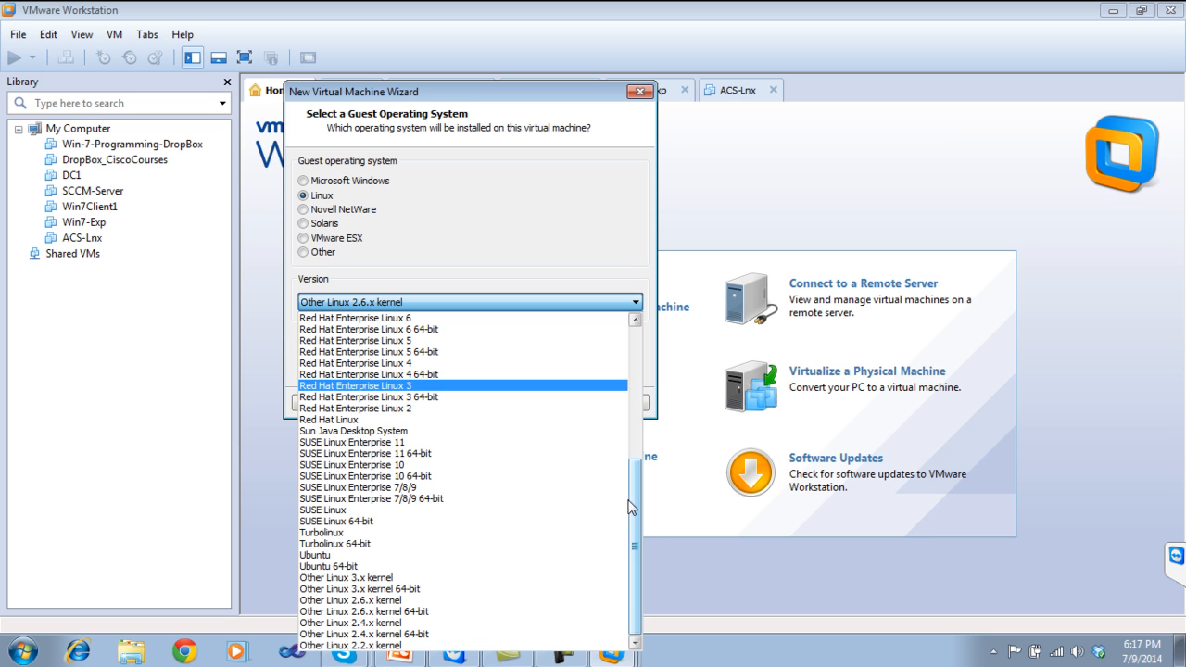
{"action": "left_click_drag", "start_coordinate": [637, 503], "coordinate": [635, 506]}
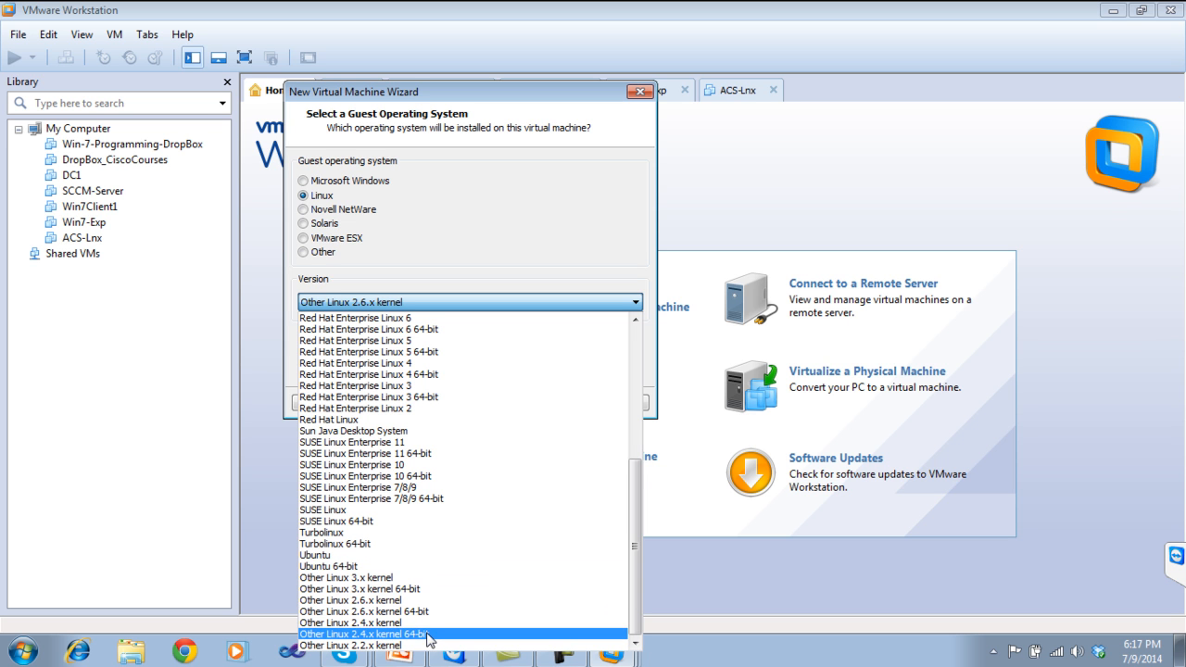
{"action": "left_click_drag", "start_coordinate": [630, 503], "coordinate": [634, 393]}
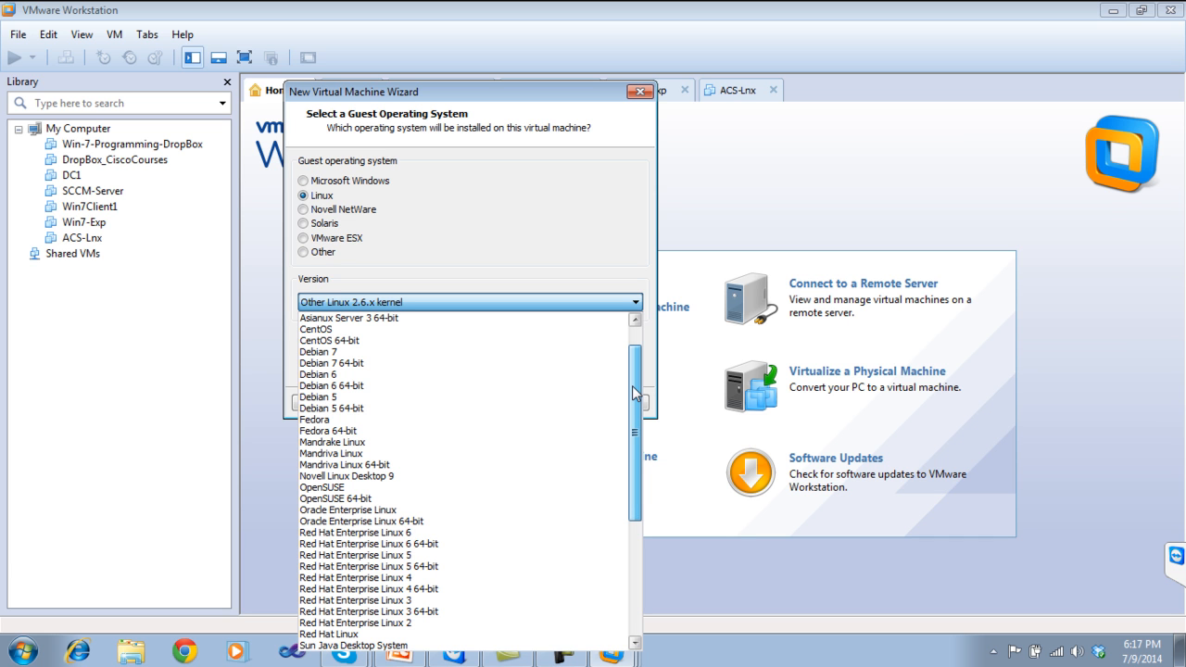
{"action": "left_click_drag", "start_coordinate": [634, 393], "coordinate": [632, 517]}
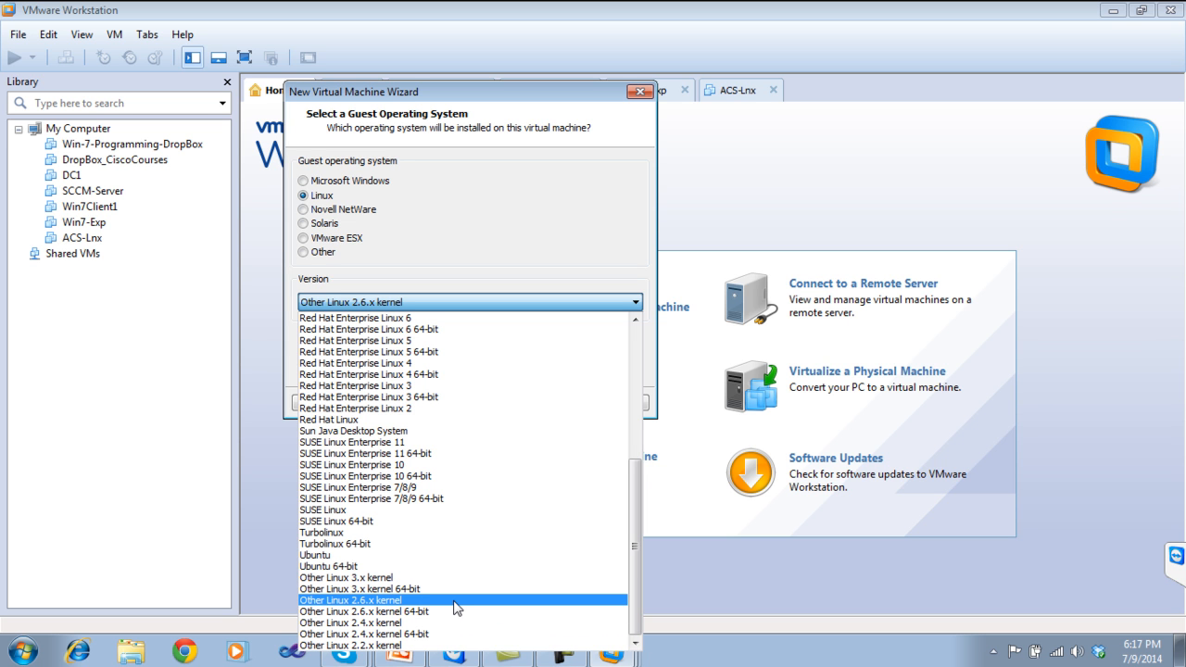
{"action": "left_click_drag", "start_coordinate": [639, 553], "coordinate": [635, 523]}
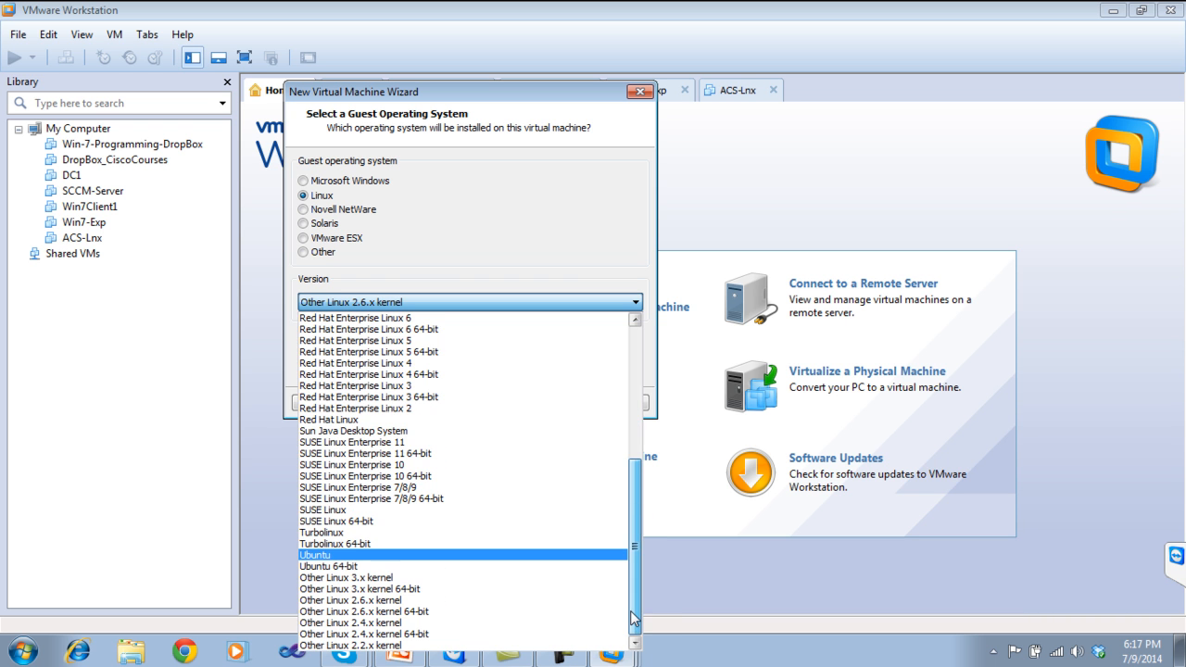
{"action": "left_click", "coordinate": [637, 228]}
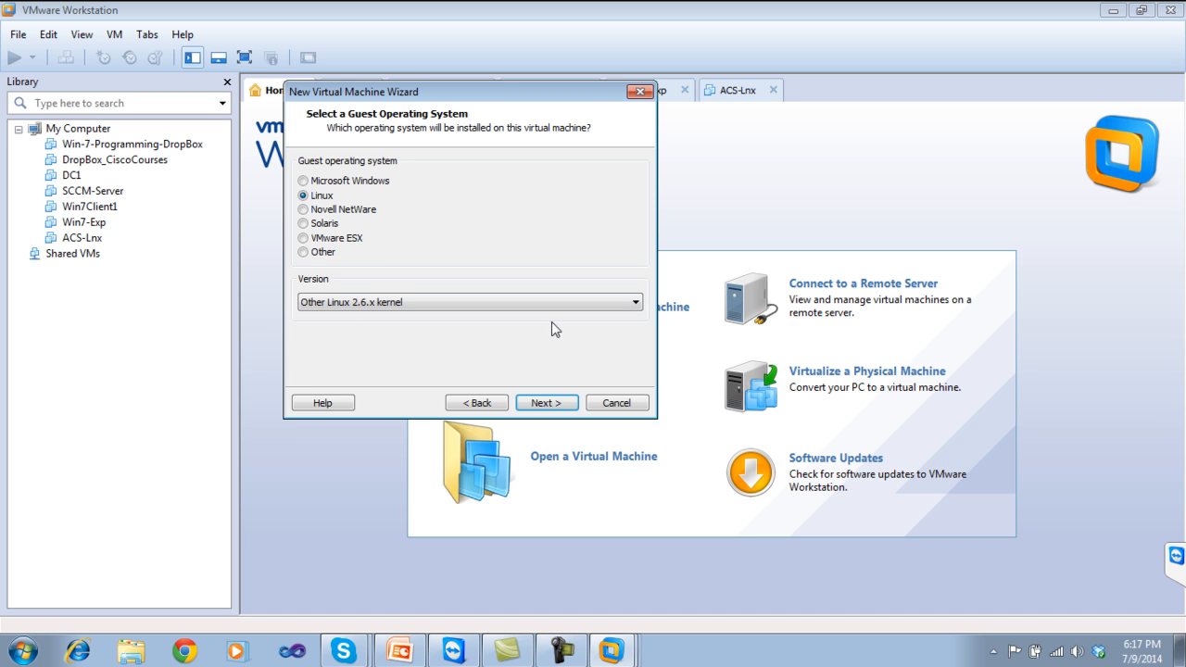
{"action": "left_click", "coordinate": [545, 403]}
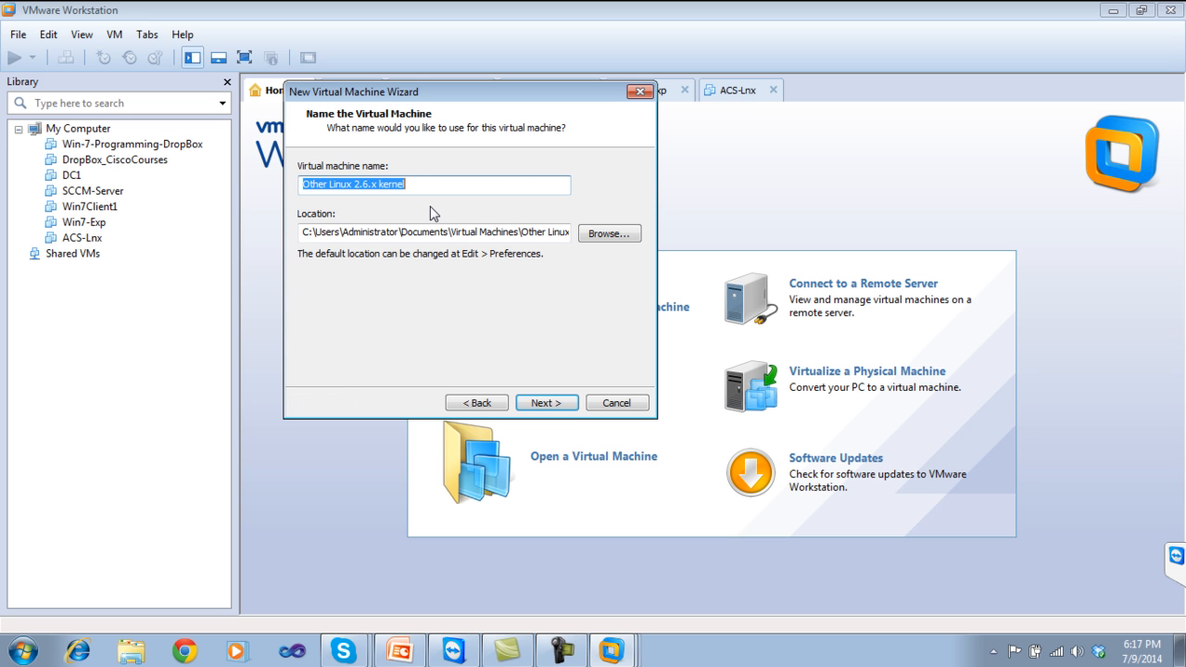
Enter ACS_4.5 as the virtual machine name and continue to the disk capacity page.
{"action": "type", "text": "Cisco"}
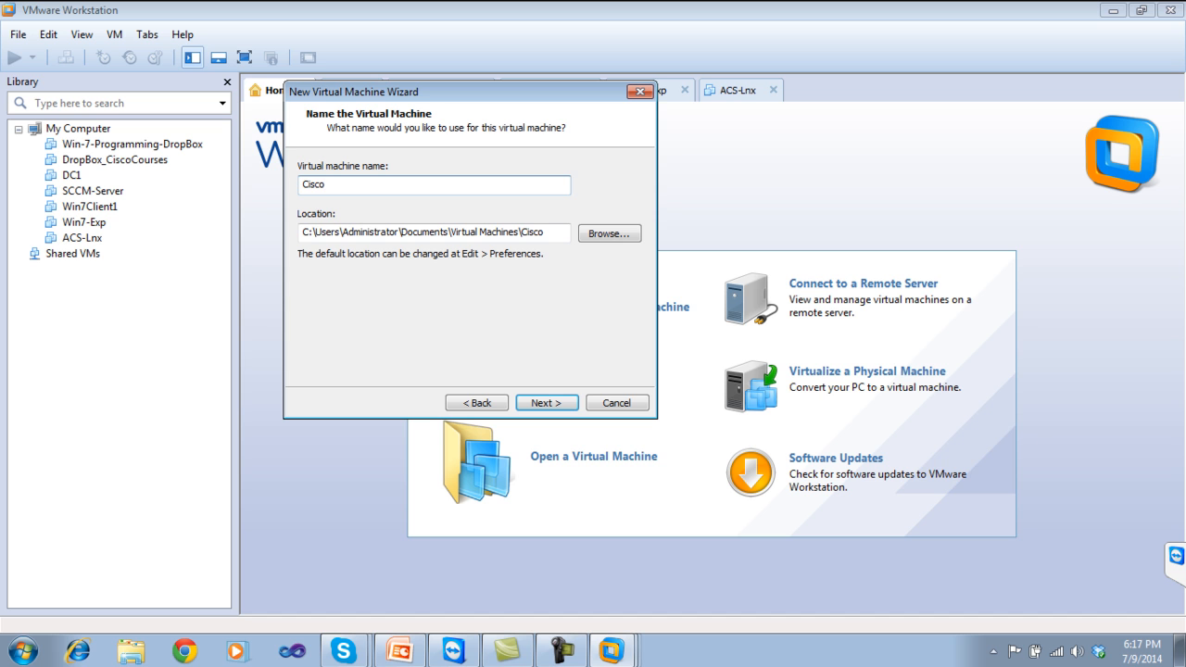
{"action": "type", "text": "_ACS_.5"}
{"action": "left_click", "coordinate": [355, 184]}
{"action": "type", "text": "_.5"}
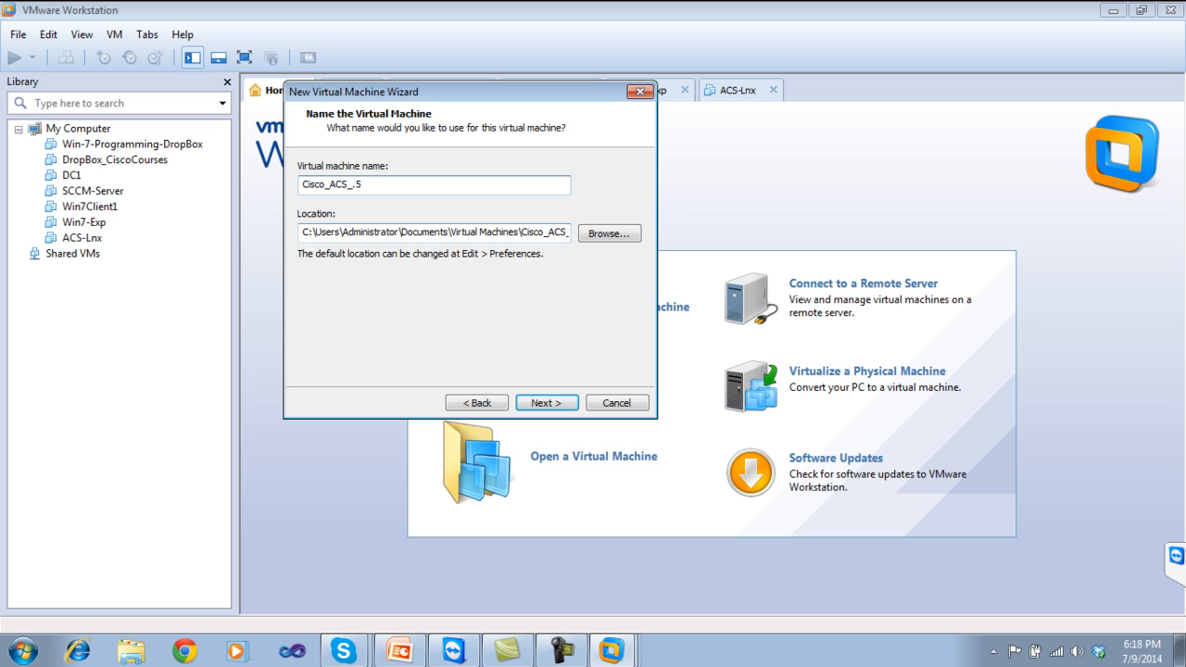
{"action": "type", "text": "$"}
{"action": "key", "text": "BackSpace"}
{"action": "key", "text": "BackSpace"}
{"action": "key", "text": "BackSpace"}
{"action": "key", "text": "BackSpace"}
{"action": "key", "text": "BackSpace"}
{"action": "key", "text": "BackSpace"}
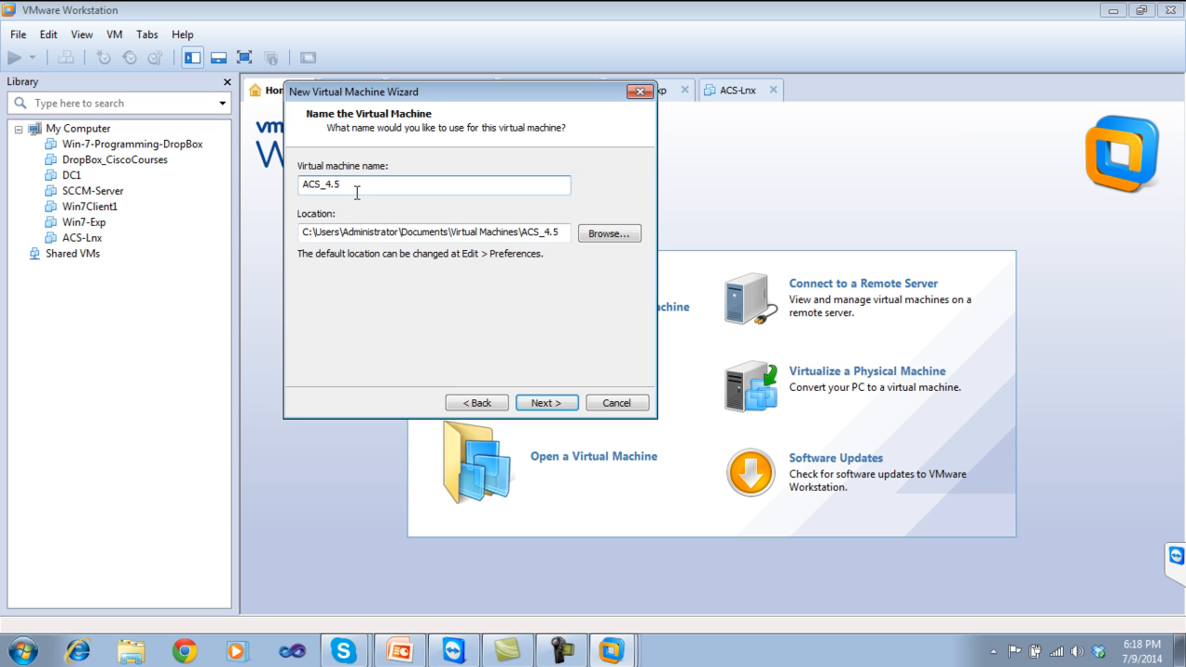
{"action": "left_click", "coordinate": [543, 405]}
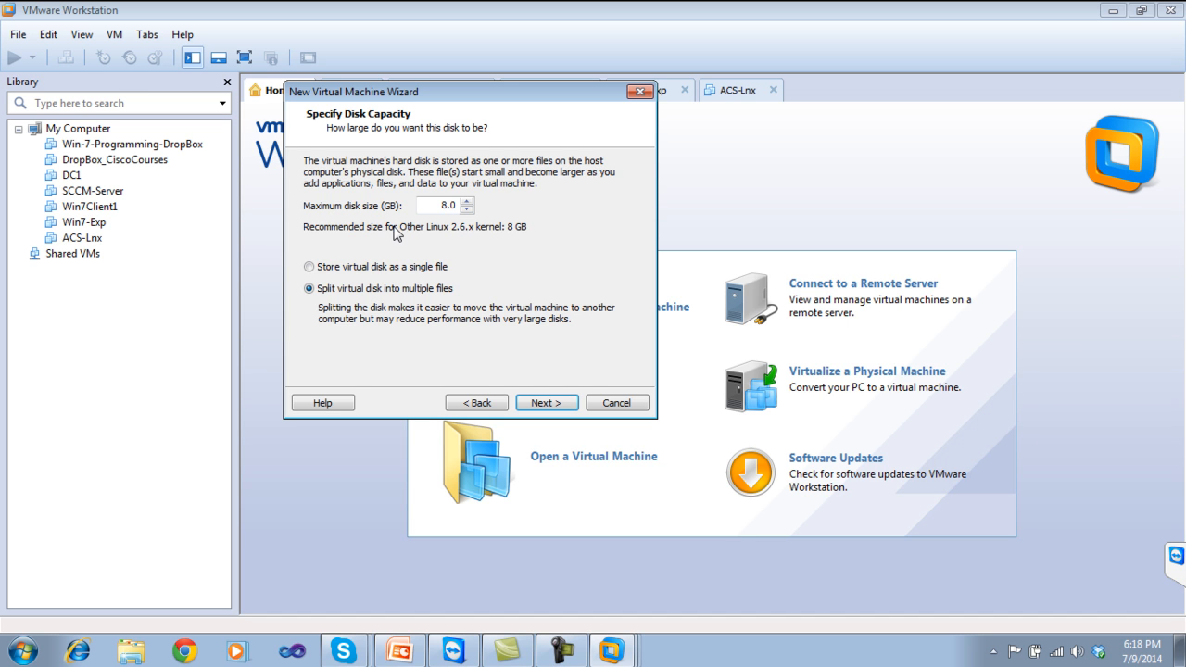
Set the maximum disk size to 60 GB split and raise the VM memory to 512 MB.
{"action": "left_click", "coordinate": [456, 205]}
{"action": "double_click", "coordinate": [455, 205]}
{"action": "type", "text": "60"}
{"action": "left_click", "coordinate": [548, 405]}
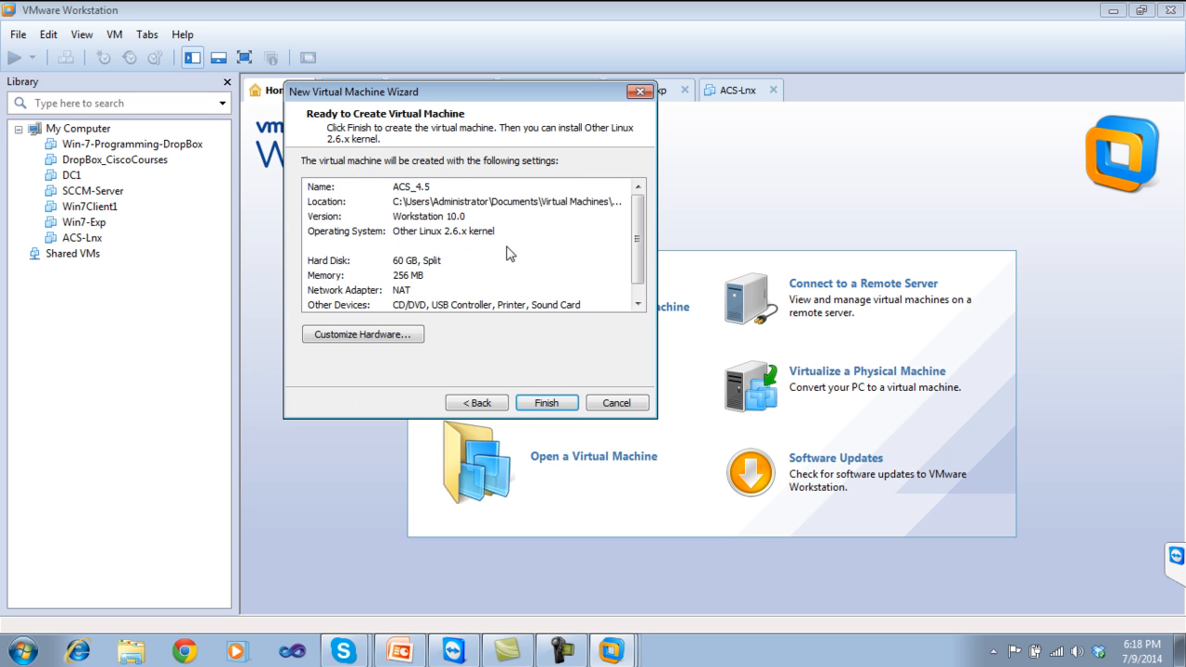
{"action": "left_click", "coordinate": [389, 334]}
{"action": "left_click_drag", "start_coordinate": [540, 266], "coordinate": [545, 249]}
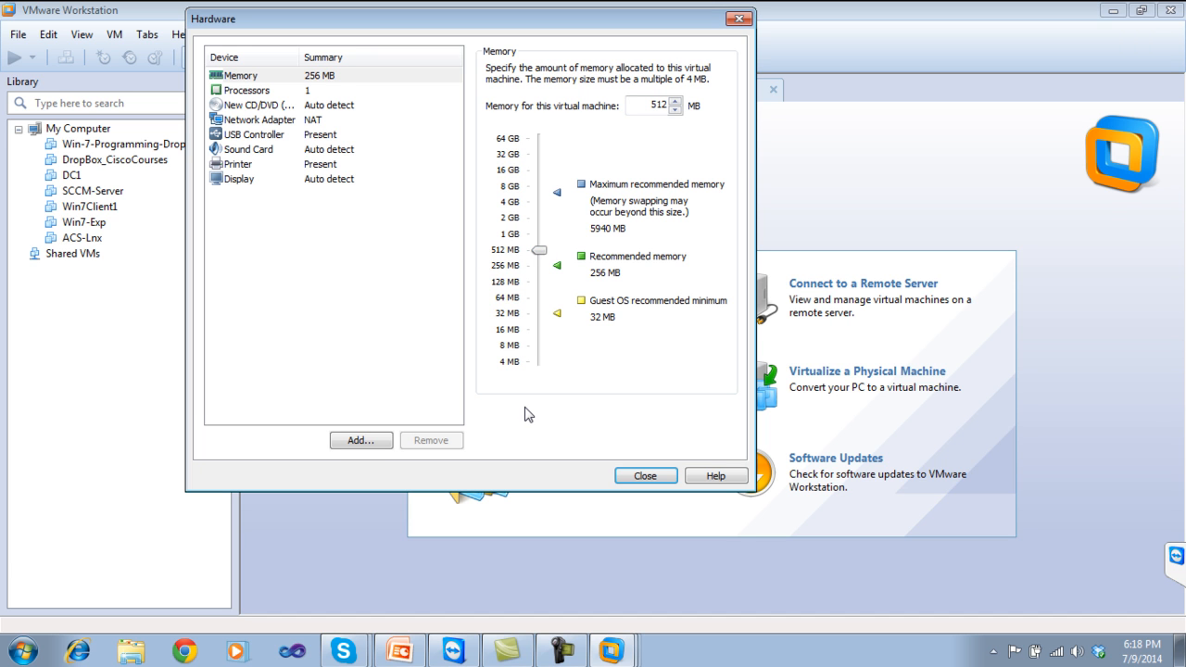
Point the CD/DVD drive at the ACS_v5.4.0.46 ISO in D:\Shehzad\ACS 5.4 and close the hardware settings.
{"action": "left_click", "coordinate": [250, 111]}
{"action": "left_click", "coordinate": [518, 176]}
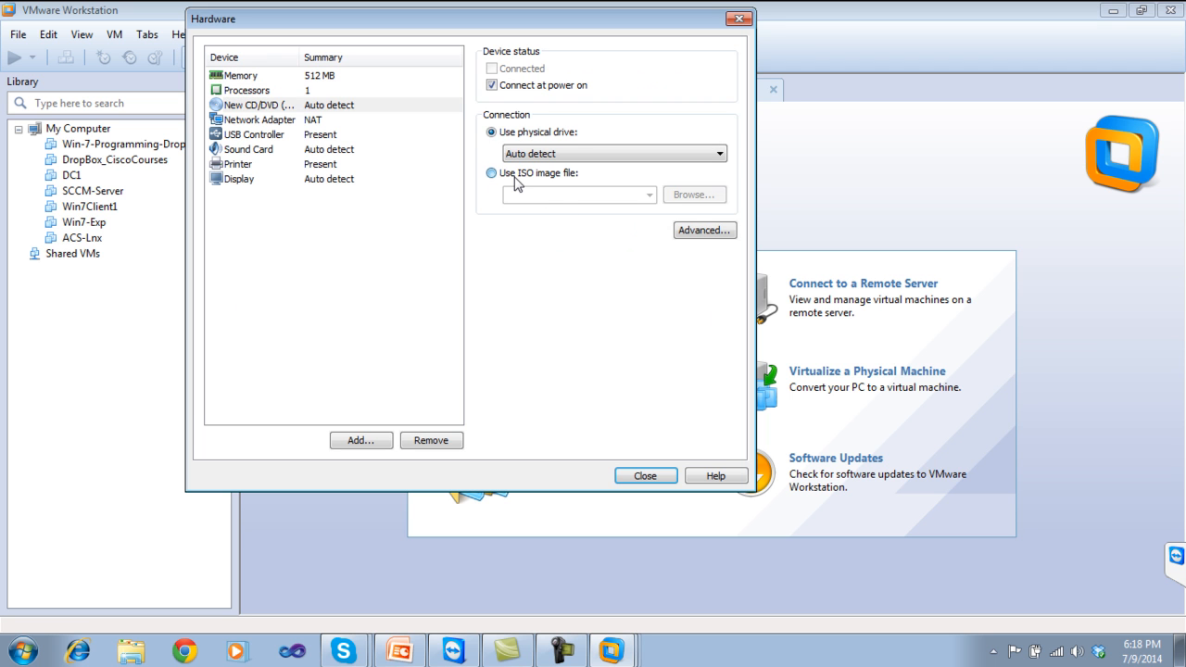
{"action": "left_click", "coordinate": [689, 197]}
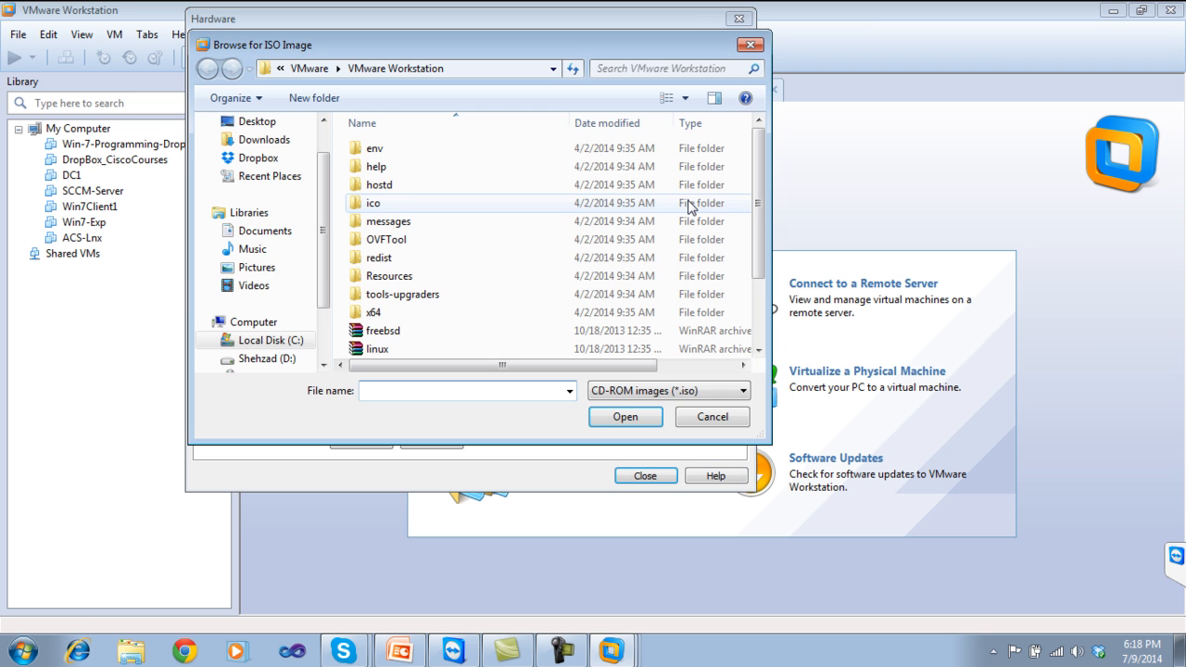
{"action": "left_click", "coordinate": [267, 359]}
{"action": "left_click", "coordinate": [404, 221]}
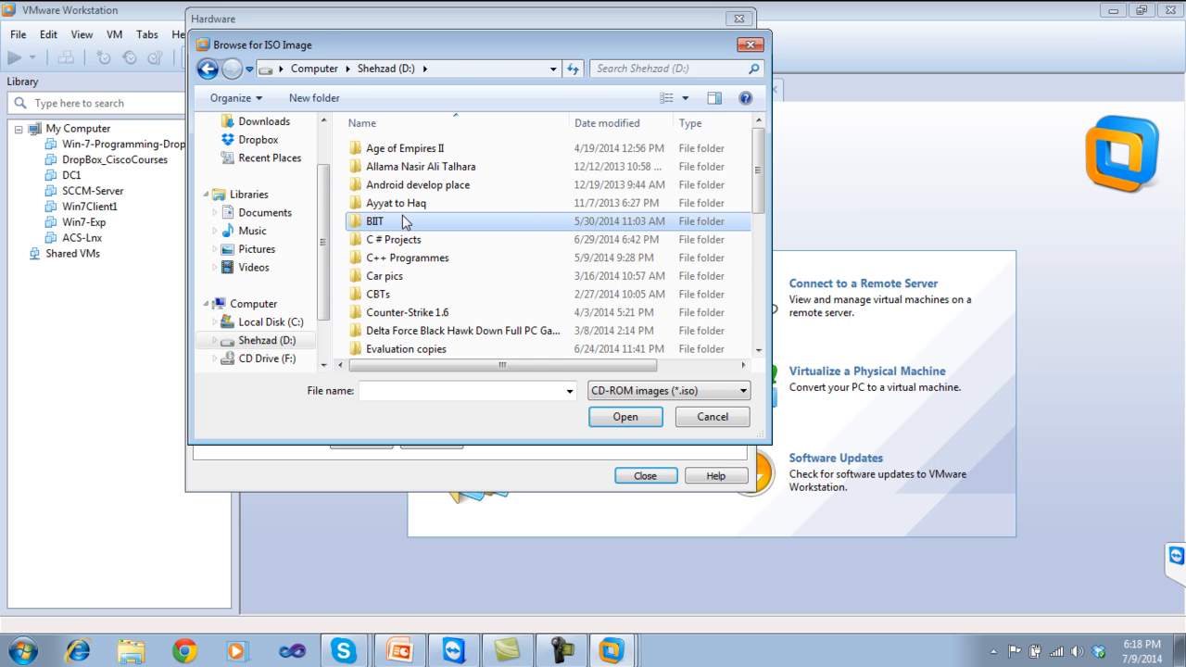
{"action": "scroll", "coordinate": [402, 215], "scroll_direction": "down", "scroll_amount": 6}
{"action": "left_click", "coordinate": [395, 259]}
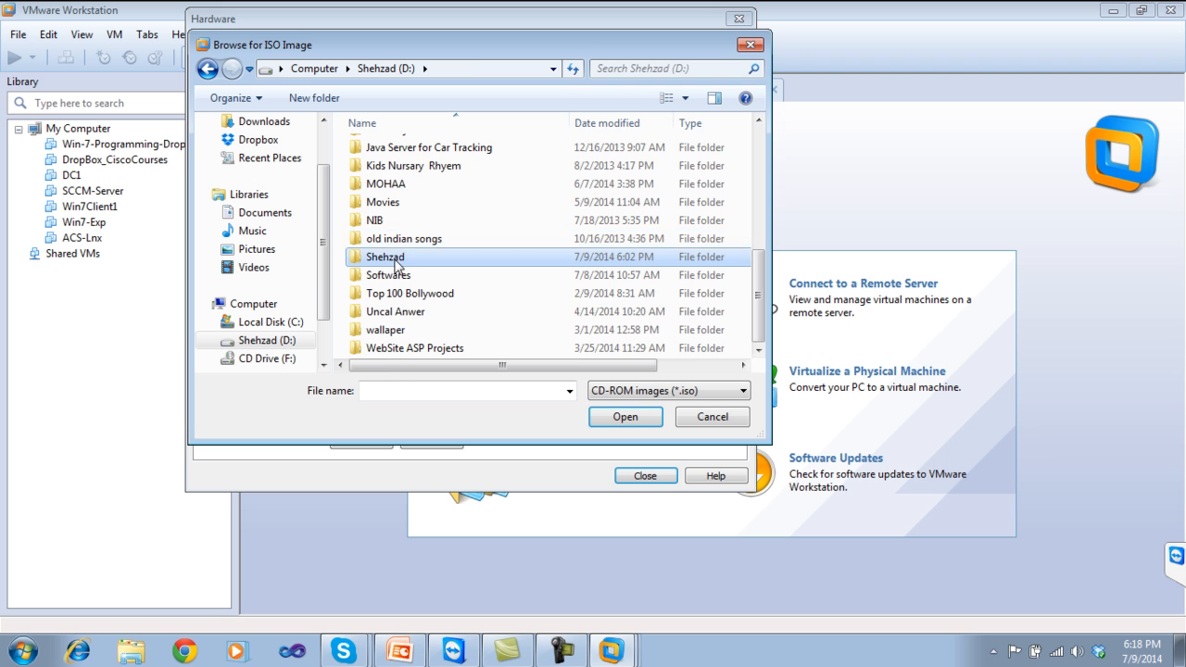
{"action": "double_click", "coordinate": [396, 260]}
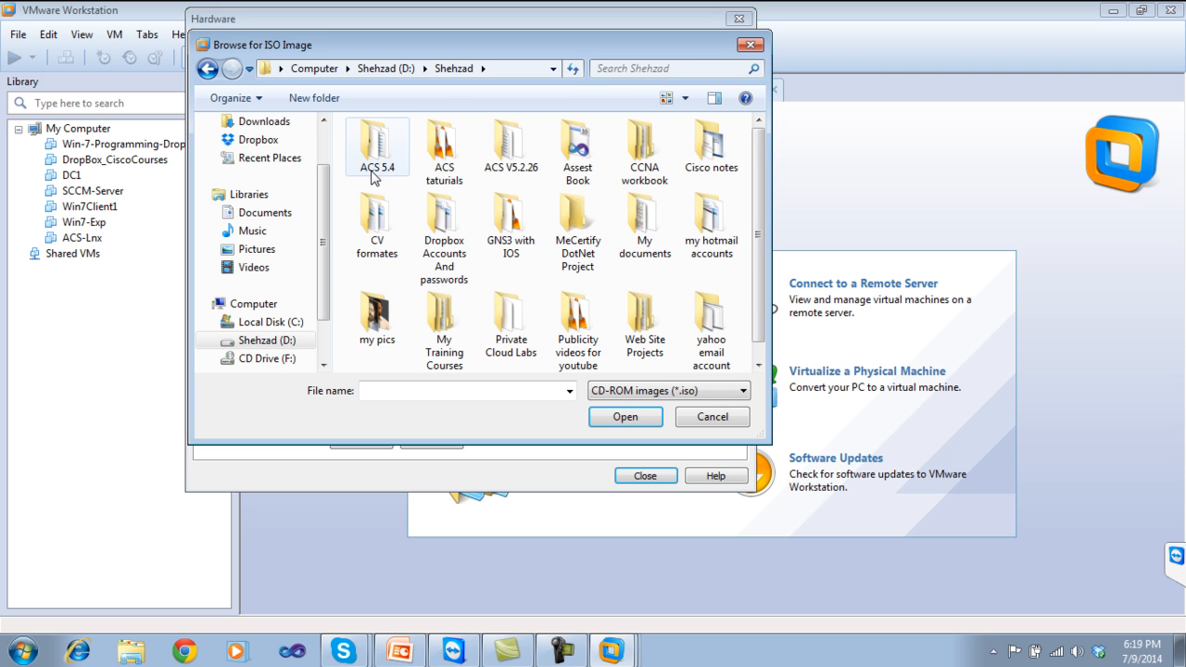
{"action": "double_click", "coordinate": [376, 175]}
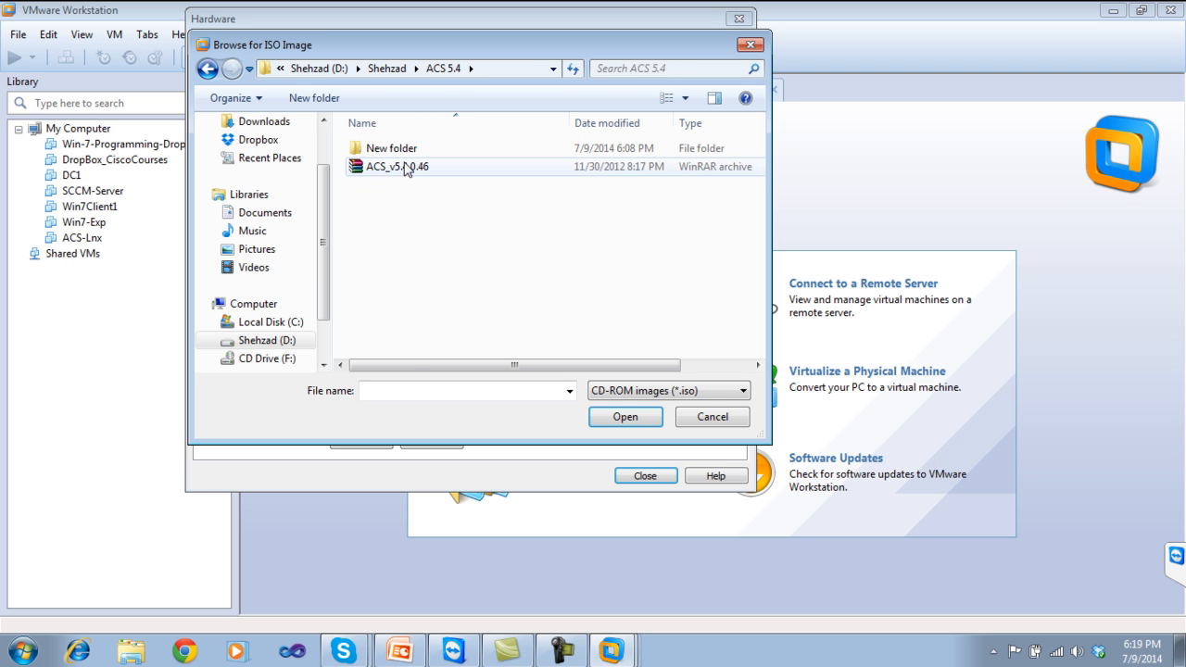
{"action": "left_click", "coordinate": [405, 168]}
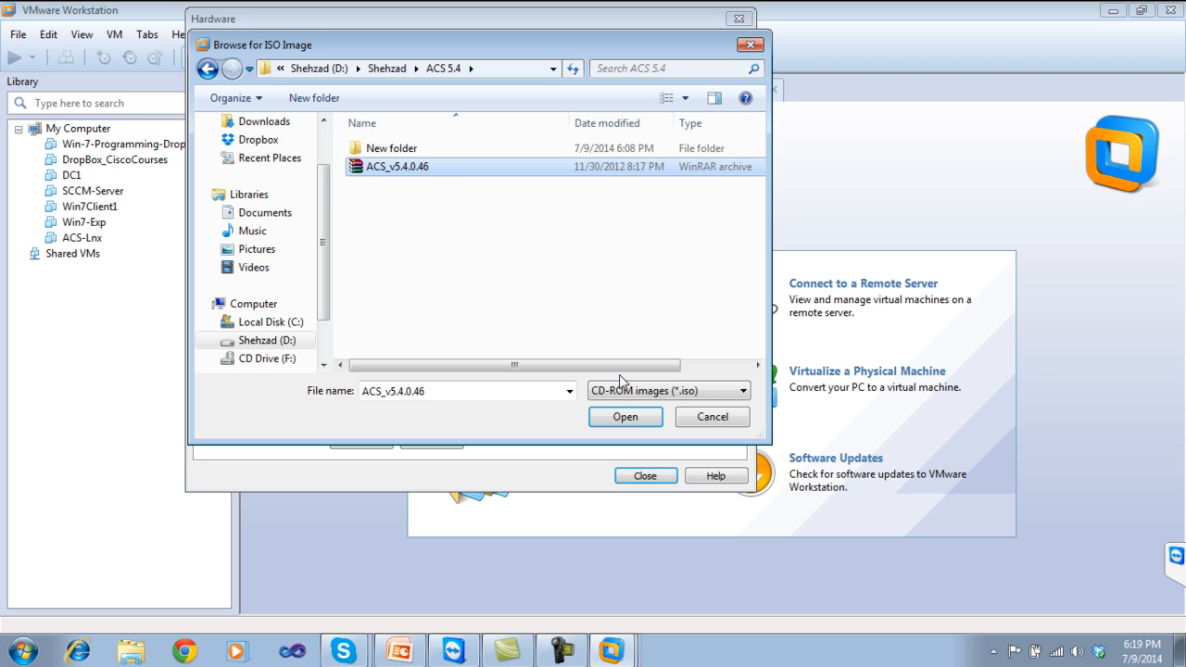
{"action": "left_click", "coordinate": [604, 419]}
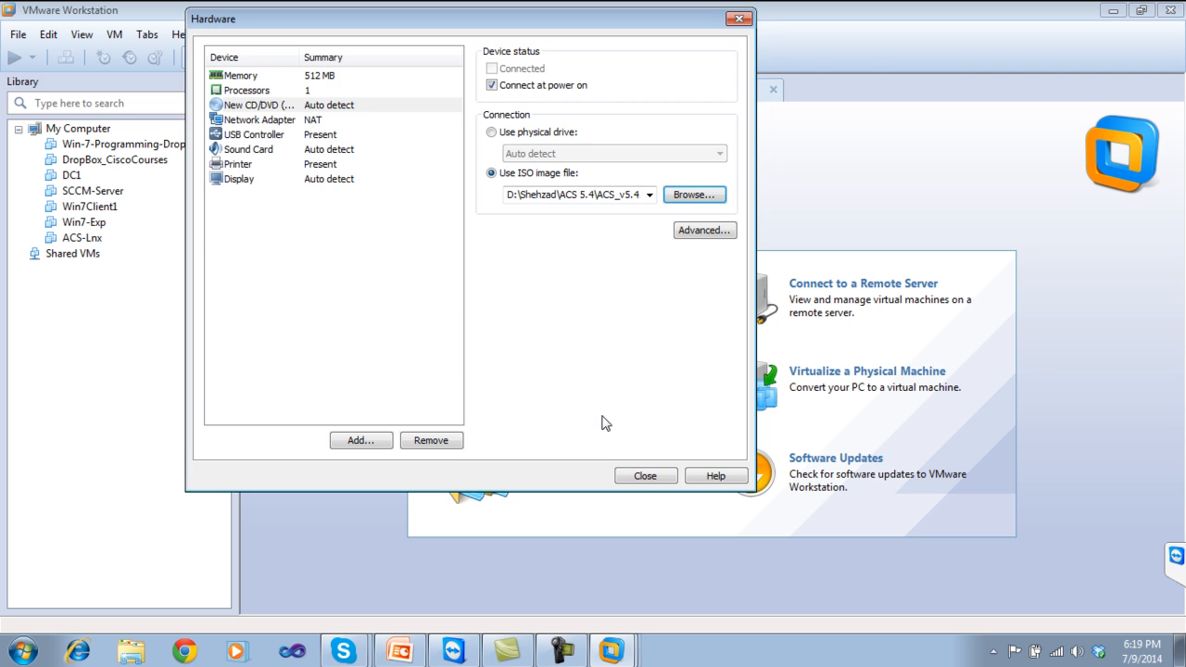
{"action": "left_click", "coordinate": [630, 478]}
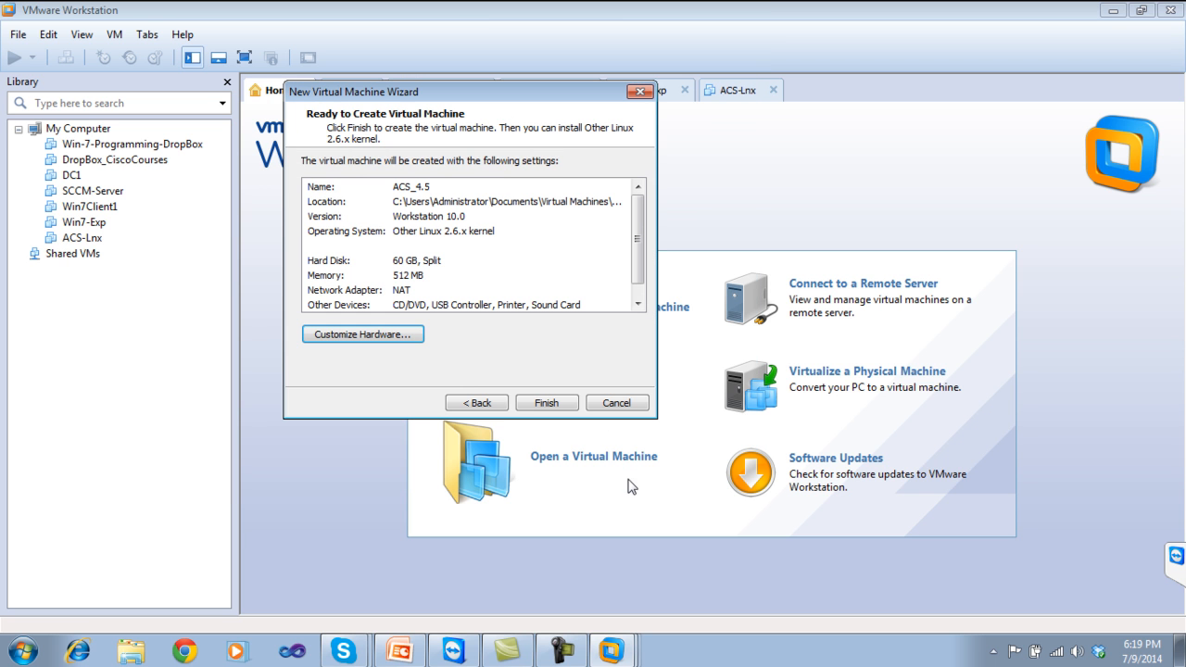
Create the ACS_4.5 VM and switch its network adapter from NAT to Bridged.
{"action": "left_click", "coordinate": [545, 404]}
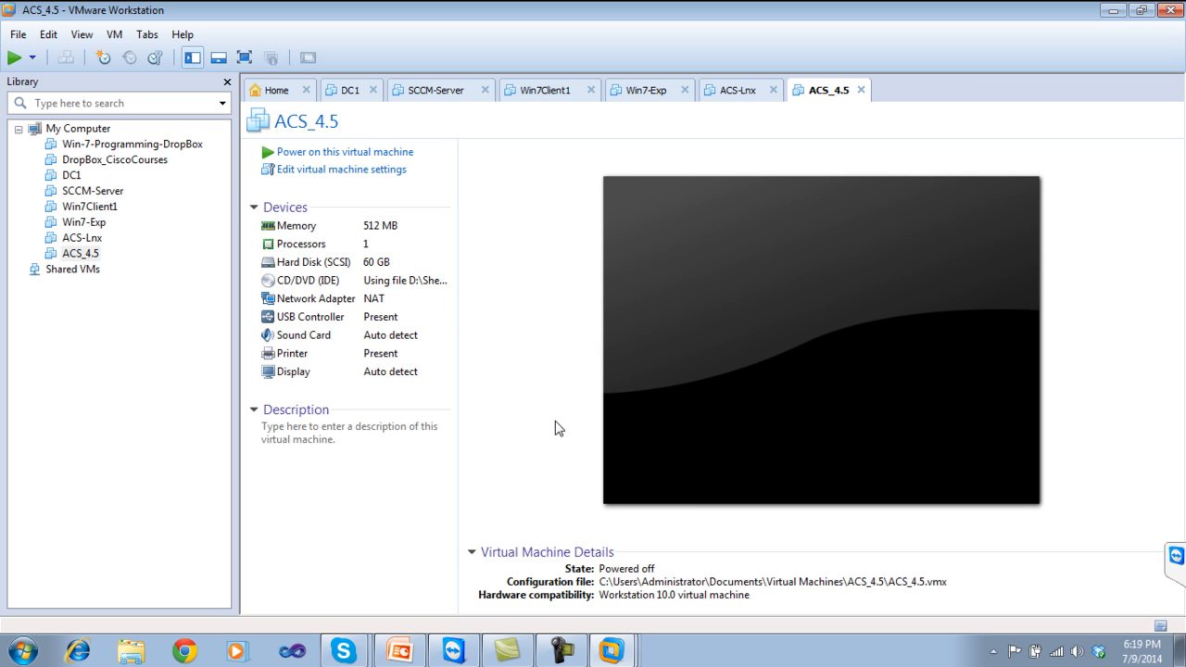
{"action": "left_click", "coordinate": [330, 302]}
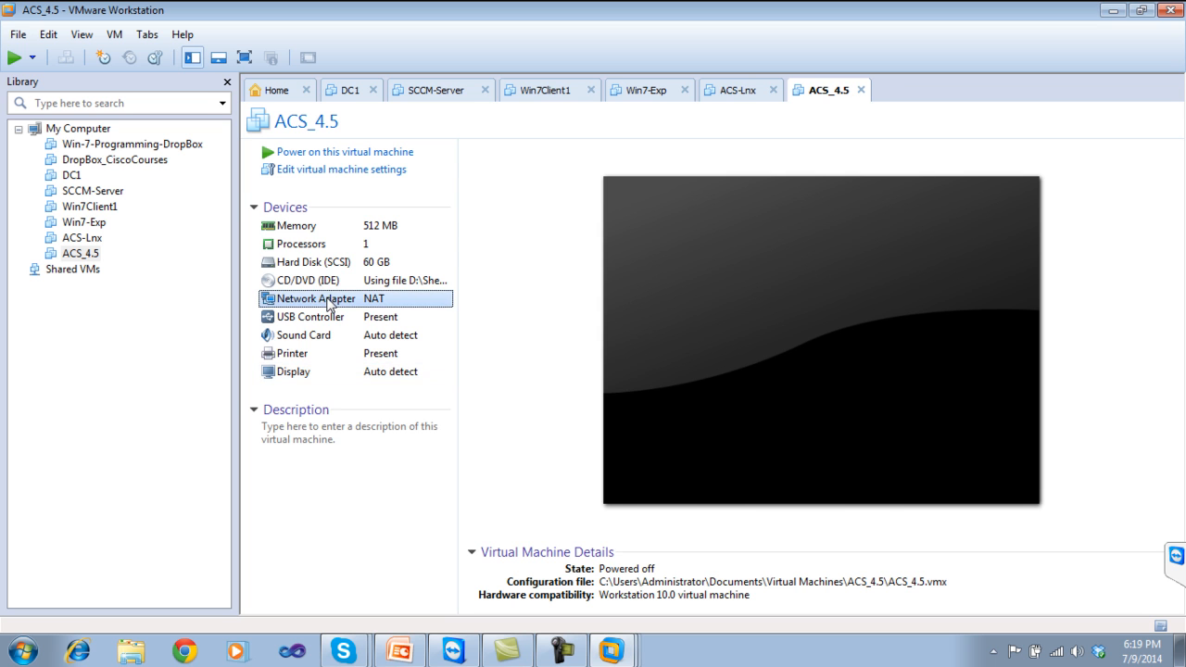
{"action": "double_click", "coordinate": [330, 302]}
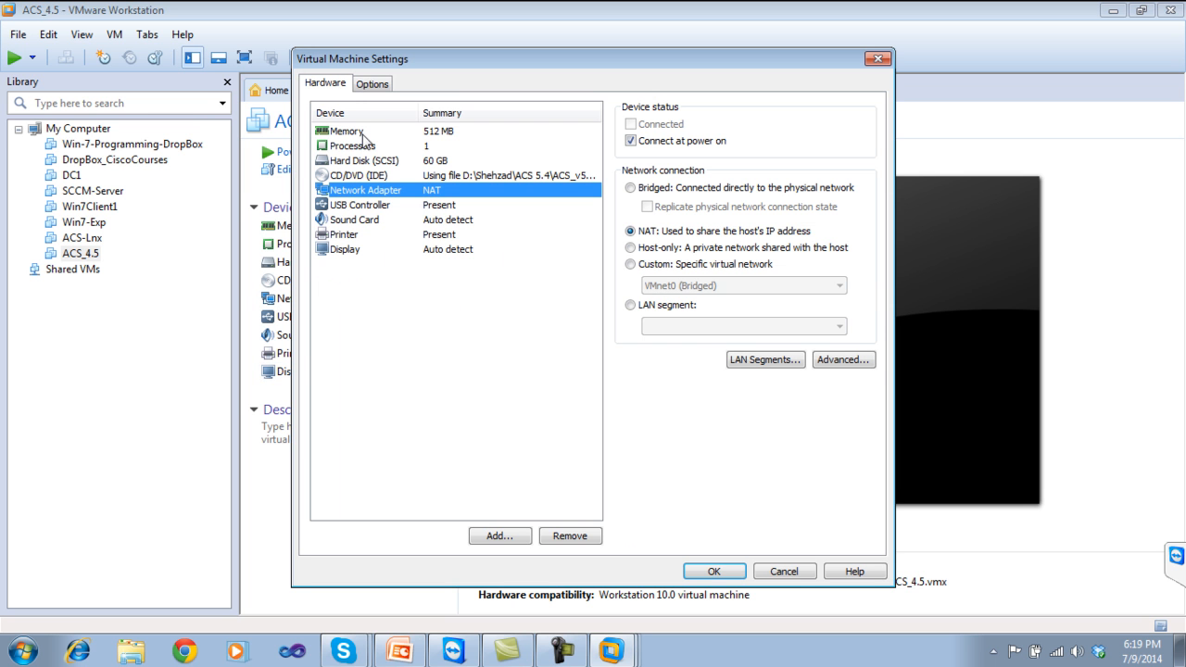
{"action": "left_click", "coordinate": [631, 188]}
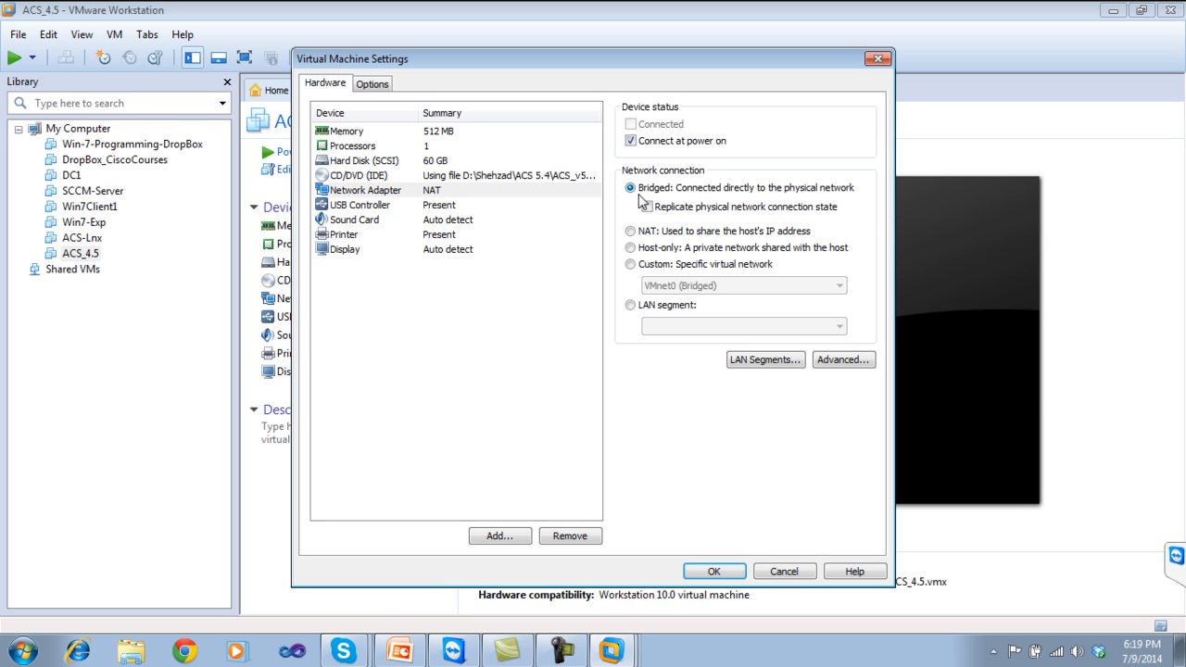
{"action": "left_click", "coordinate": [712, 573]}
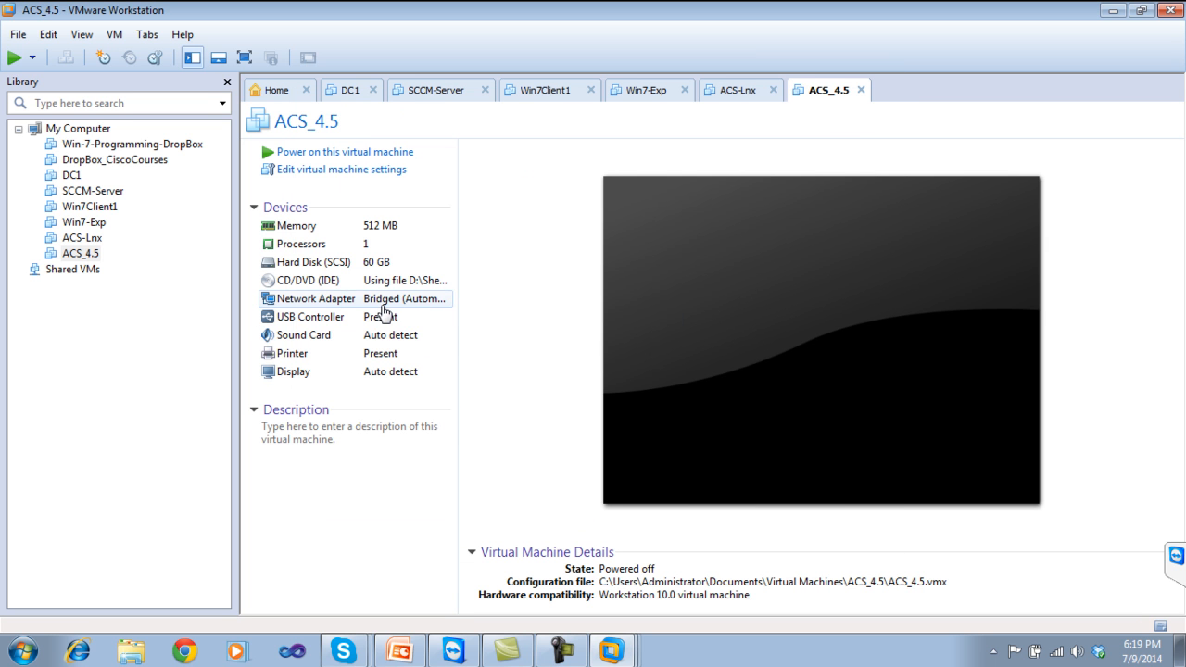
{"action": "left_click", "coordinate": [47, 36]}
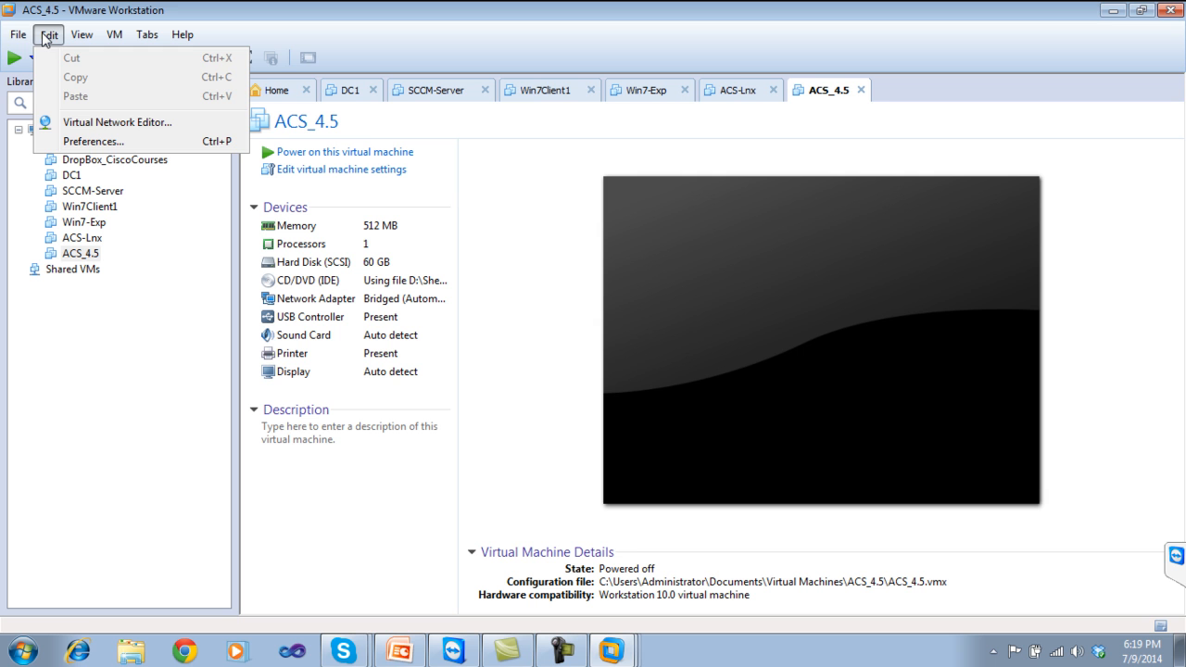
{"action": "left_click", "coordinate": [84, 121]}
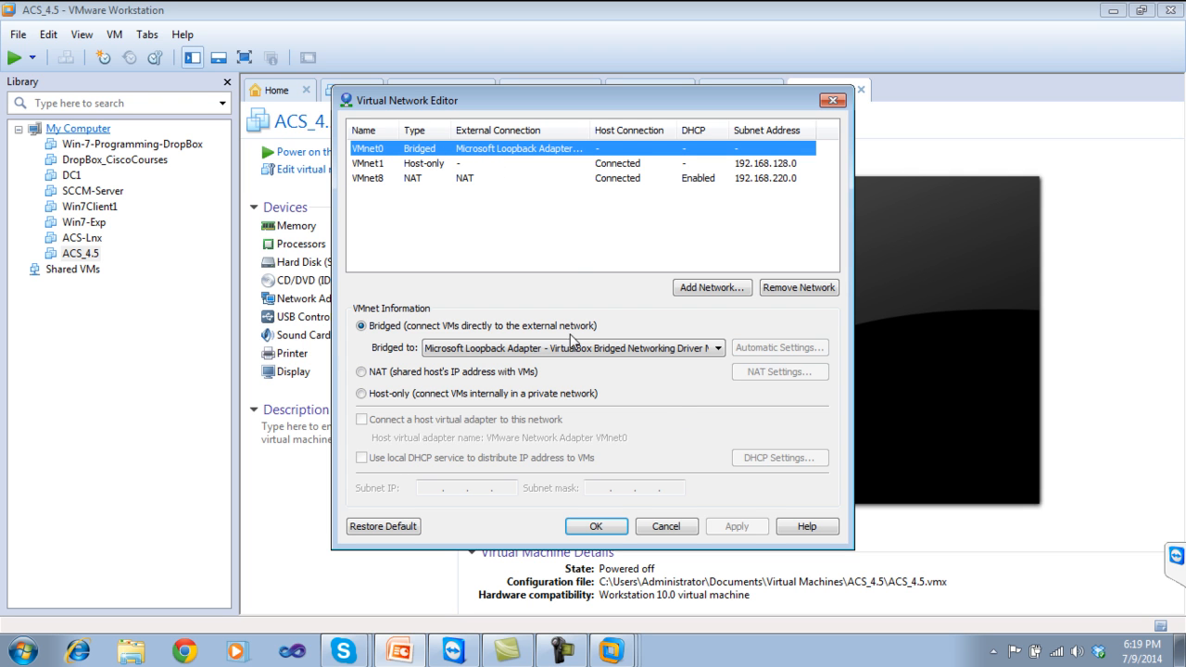
{"action": "left_click", "coordinate": [484, 347]}
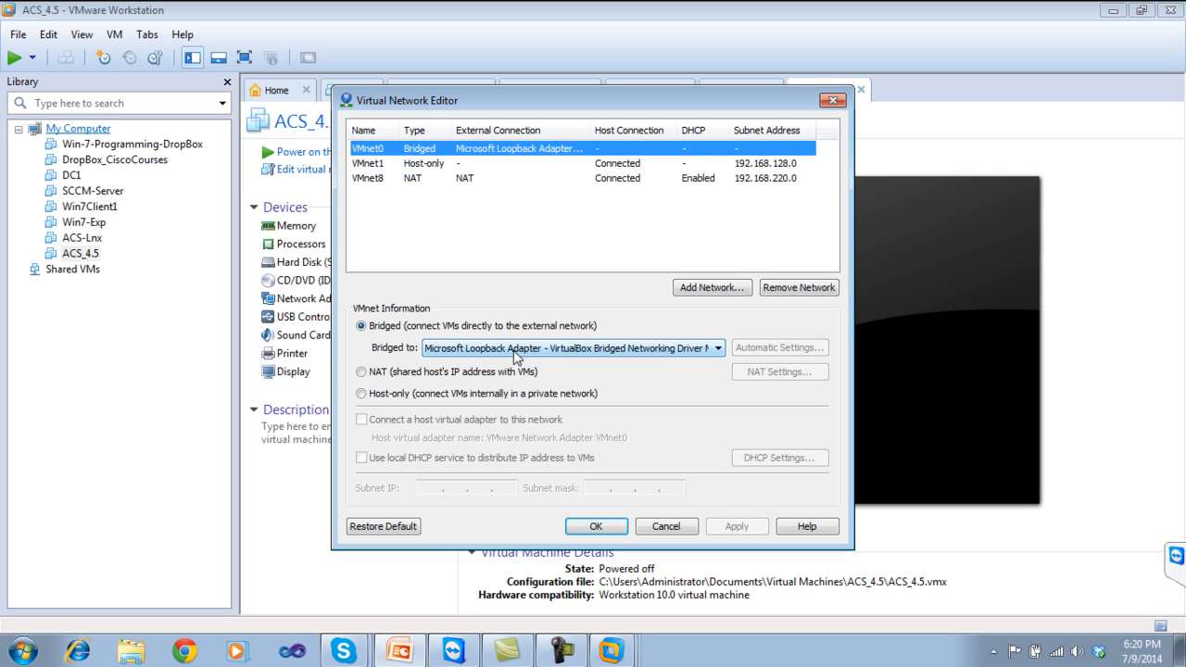
{"action": "left_click", "coordinate": [666, 526]}
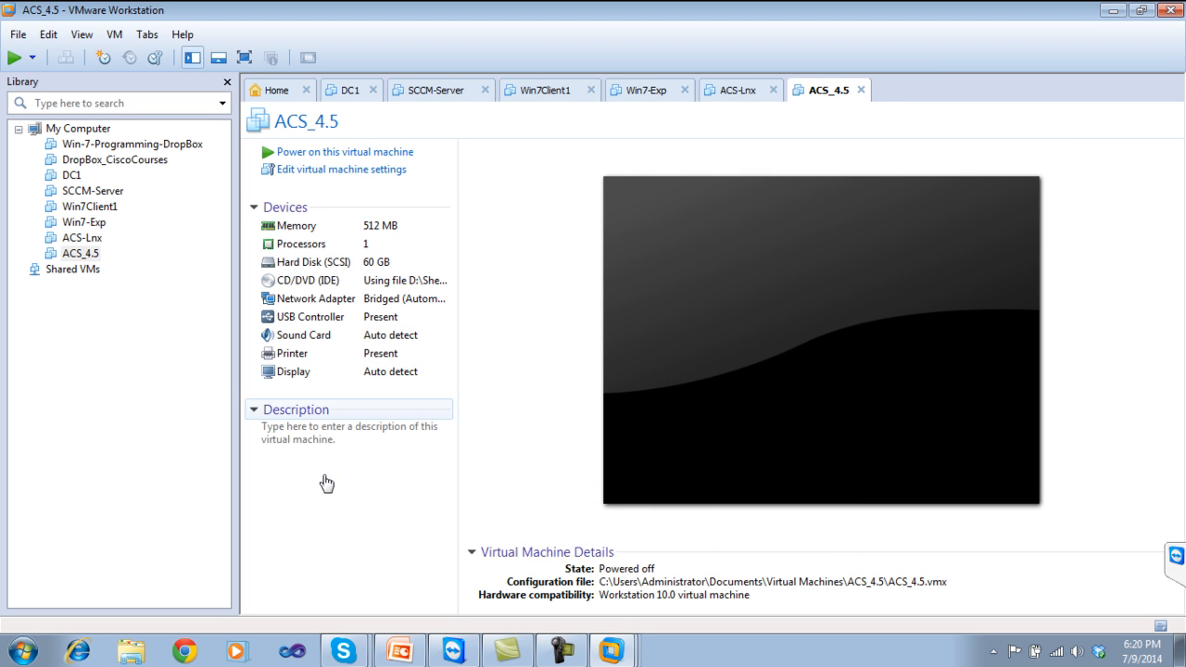
Power on ACS_4.5 and choose boot option 1 for the keyboard/monitor ACS 5.4 installation.
{"action": "left_click", "coordinate": [384, 156]}
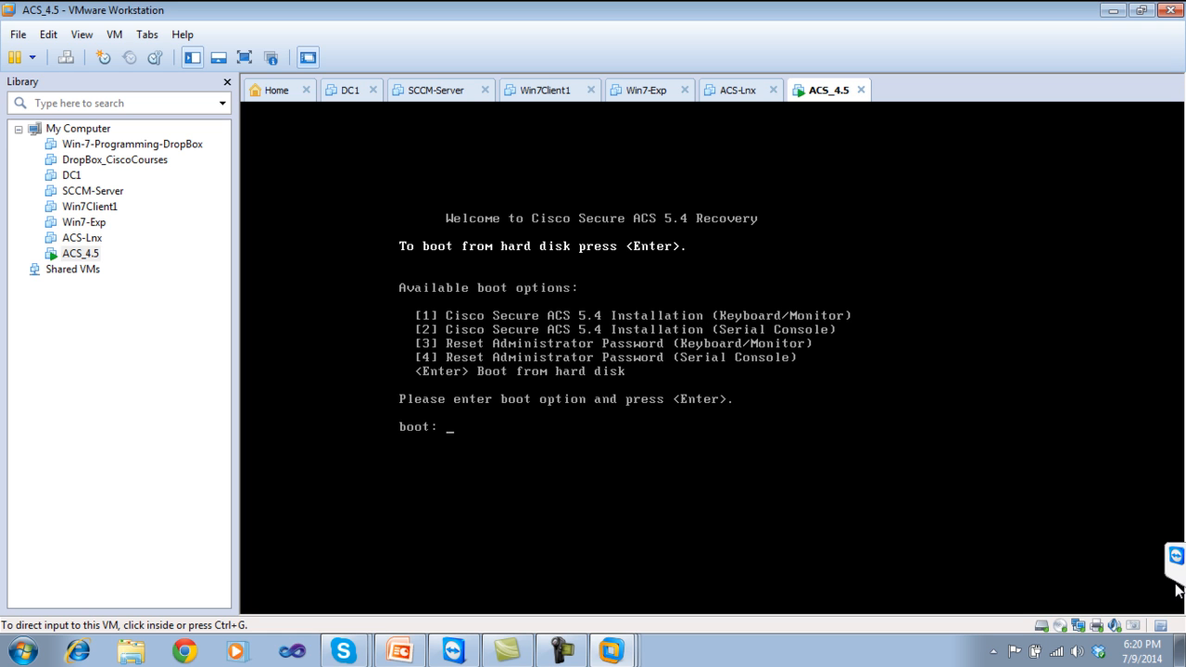
{"action": "left_click", "coordinate": [499, 412]}
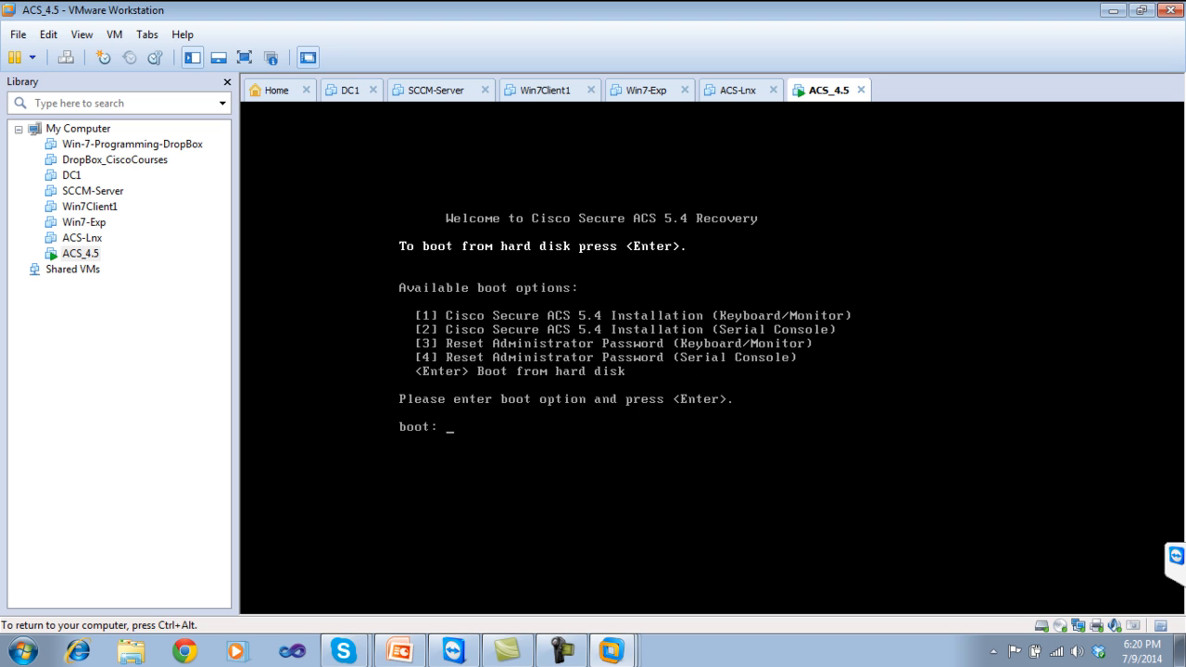
{"action": "key", "text": "ctrl+alt"}
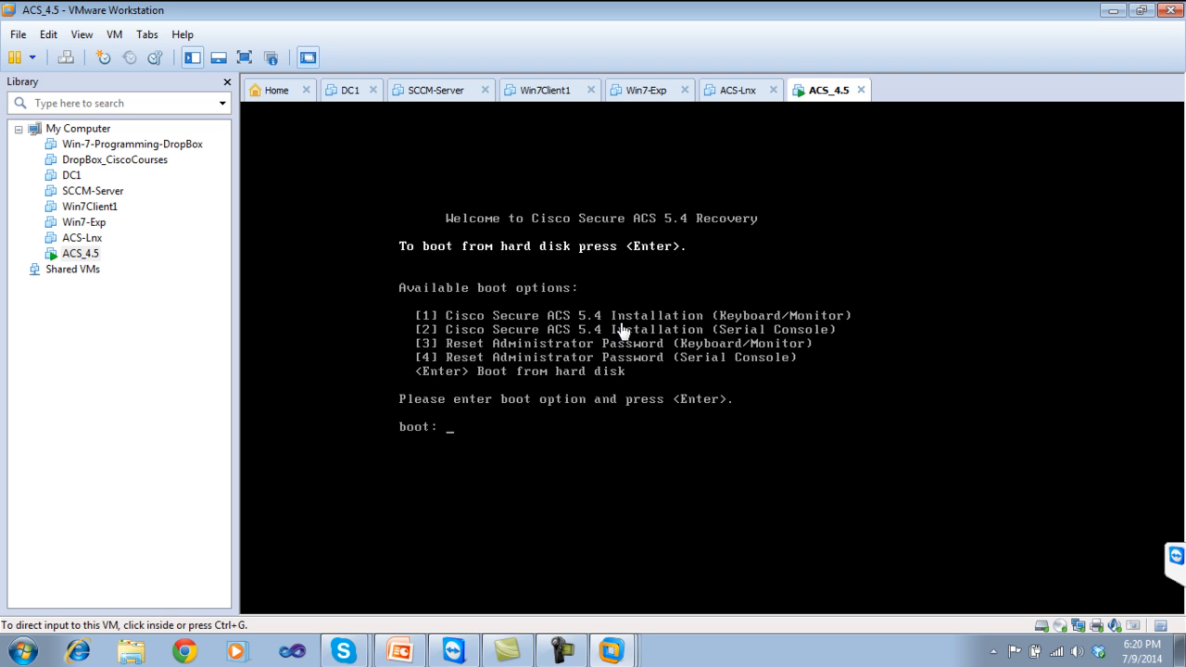
{"action": "left_click", "coordinate": [464, 430]}
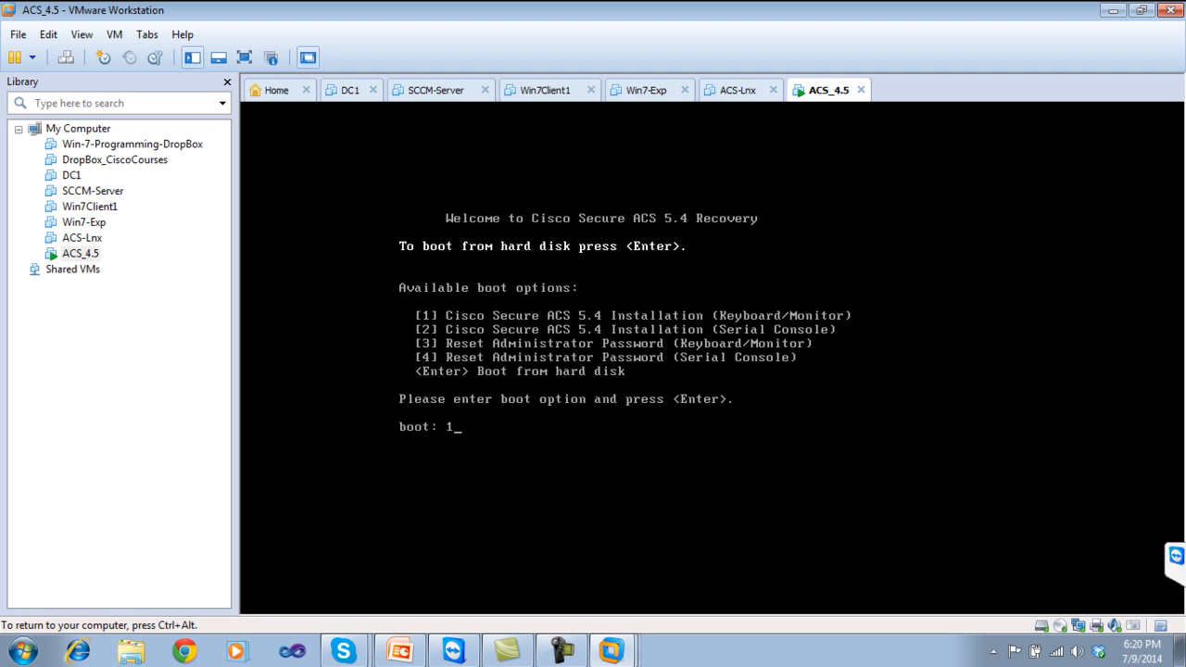
{"action": "type", "text": "1"}
{"action": "key", "text": "Return"}
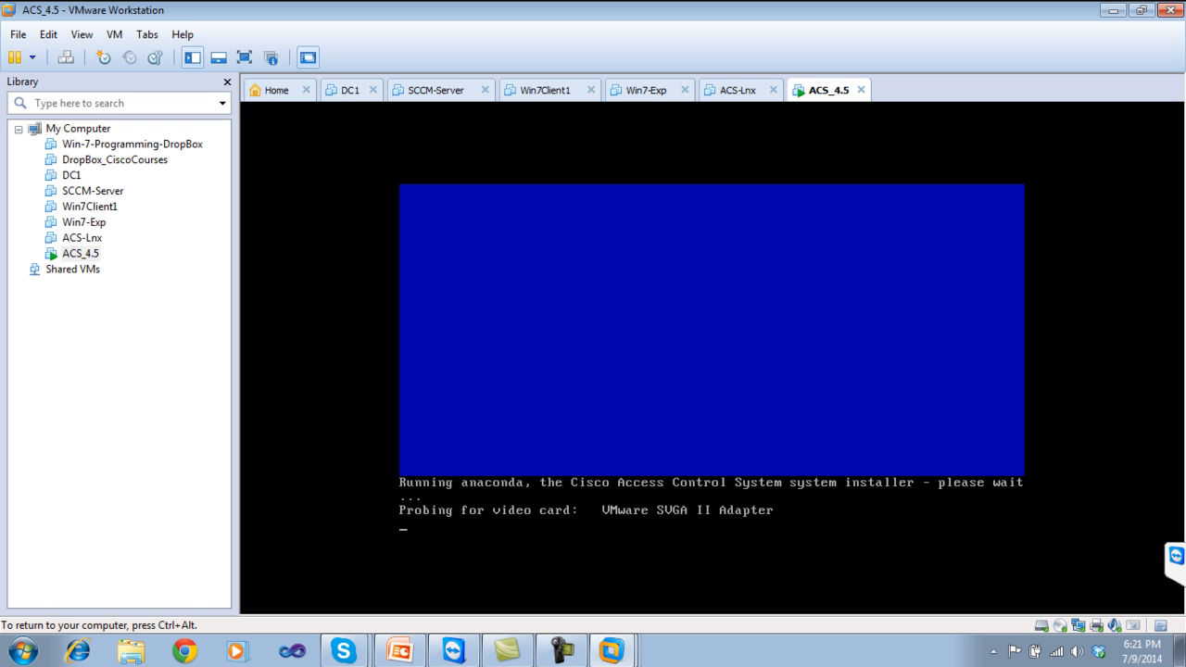
Let the installer reach its dependency check, then bring up the Lec-05 PowerPoint slides.
{"action": "key", "text": "ctrl+alt"}
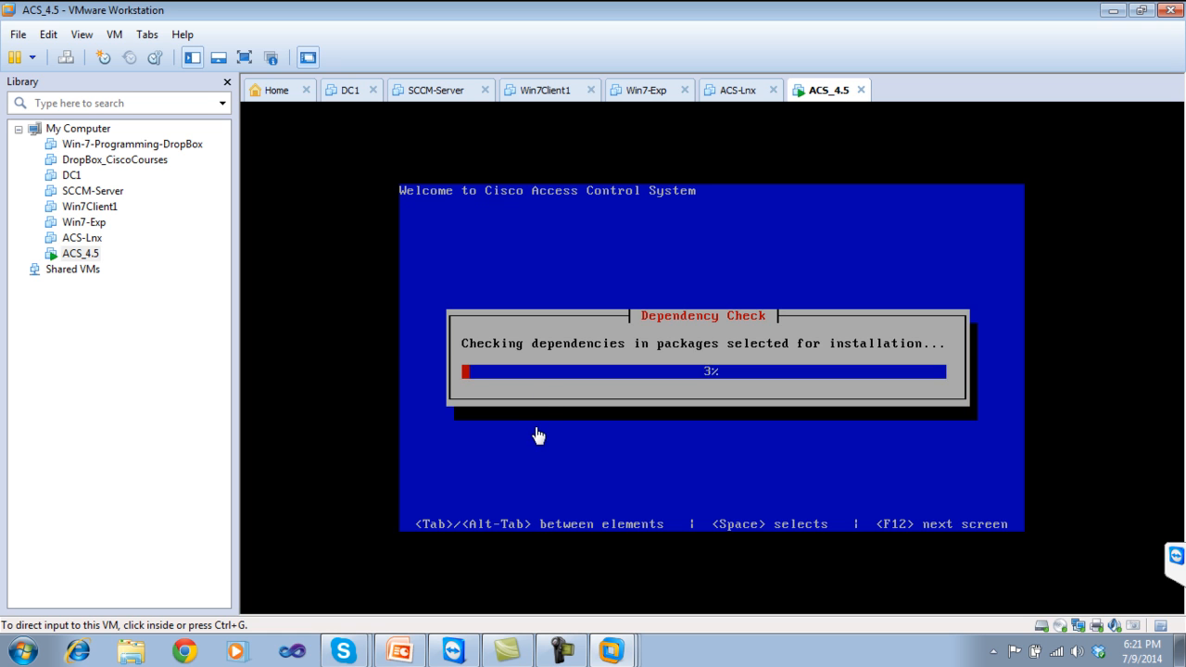
{"action": "left_click", "coordinate": [399, 651]}
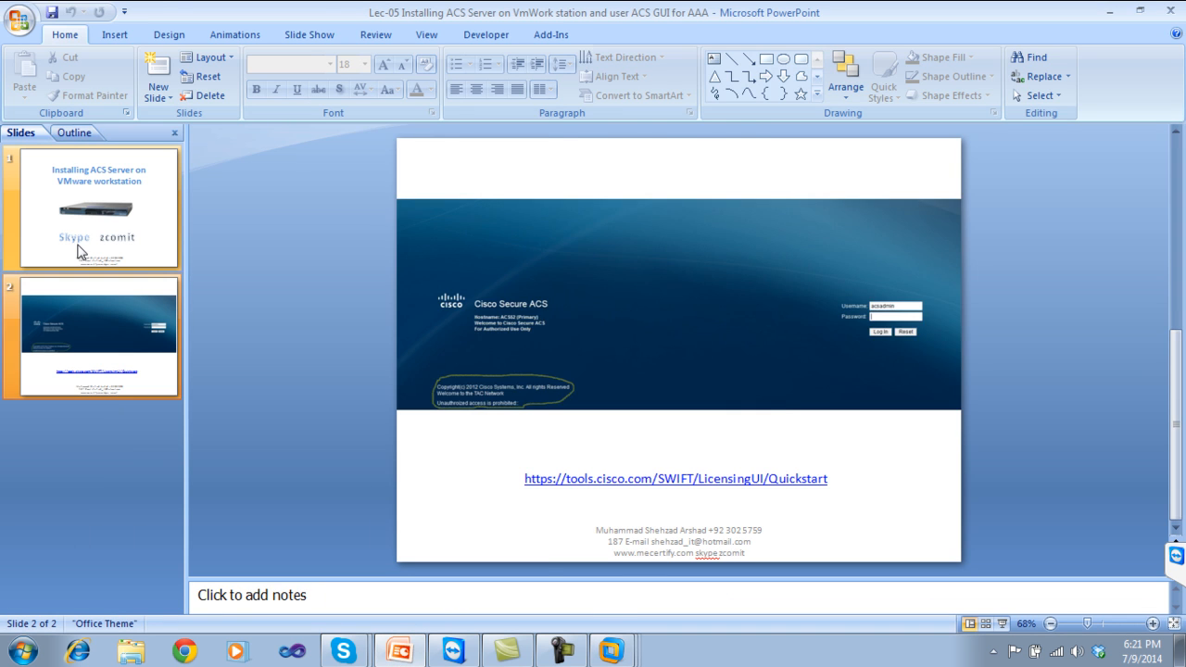
Show the title slide, then minimize PowerPoint to reveal the ACS login prompt.
{"action": "left_click", "coordinate": [85, 257]}
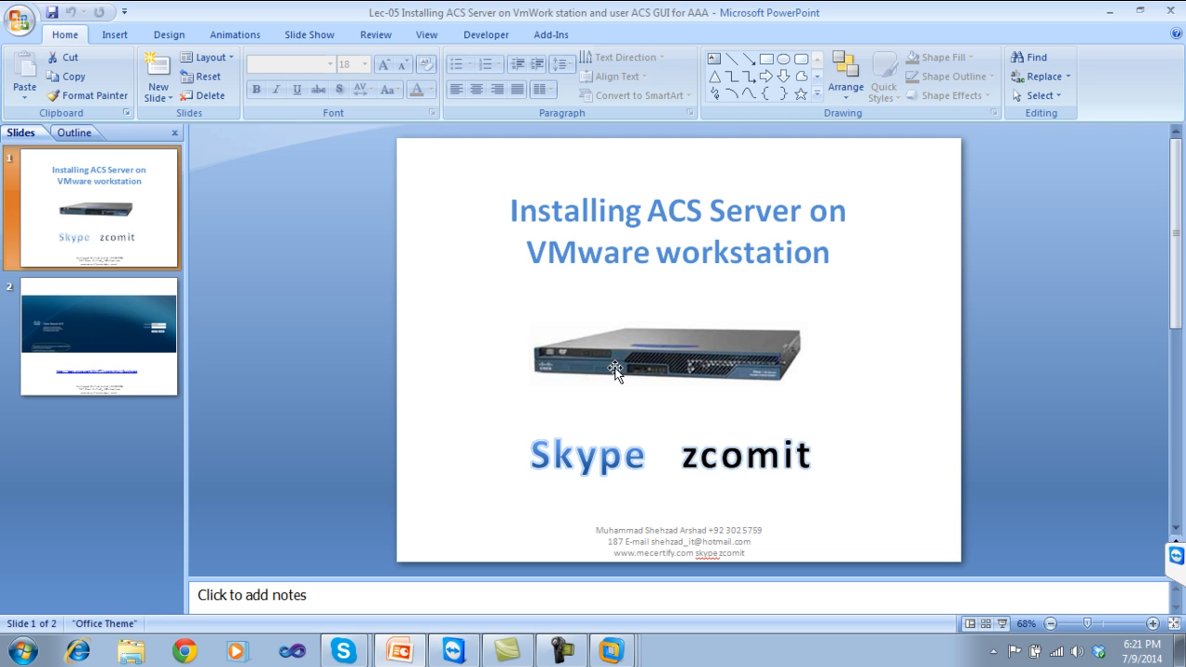
{"action": "left_click", "coordinate": [1109, 11]}
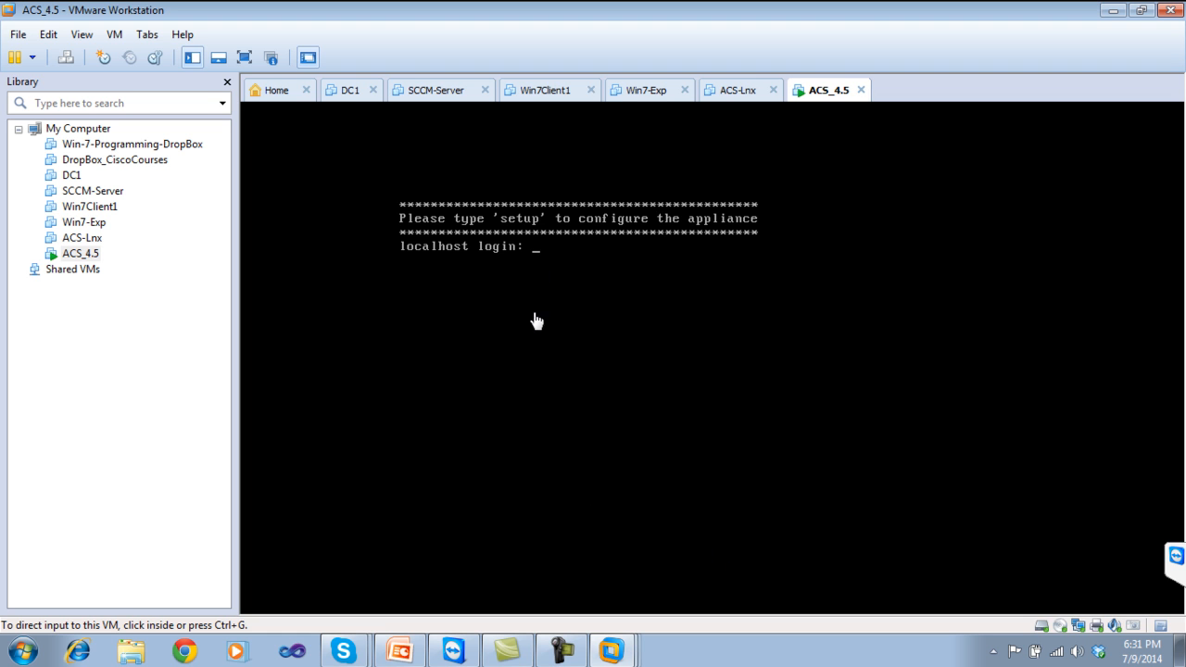
Run setup in the ACS console with hostname ACS4 and IP address 192.168.1.90.
{"action": "left_click", "coordinate": [560, 655]}
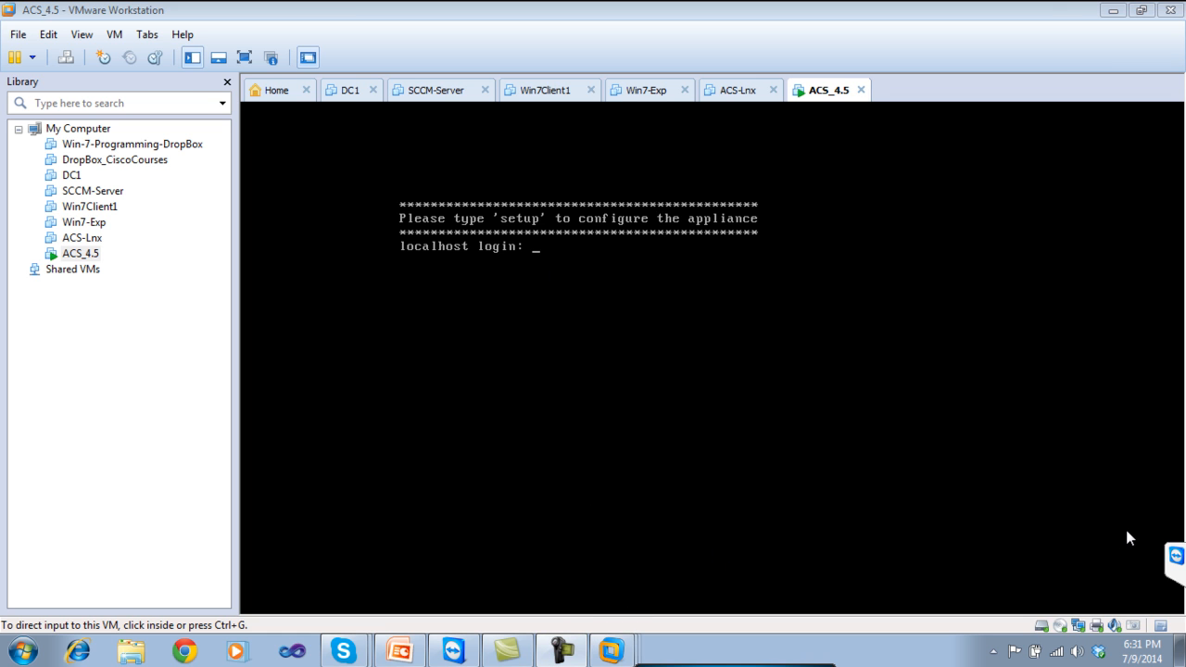
{"action": "left_click", "coordinate": [516, 268]}
{"action": "type", "text": "setup"}
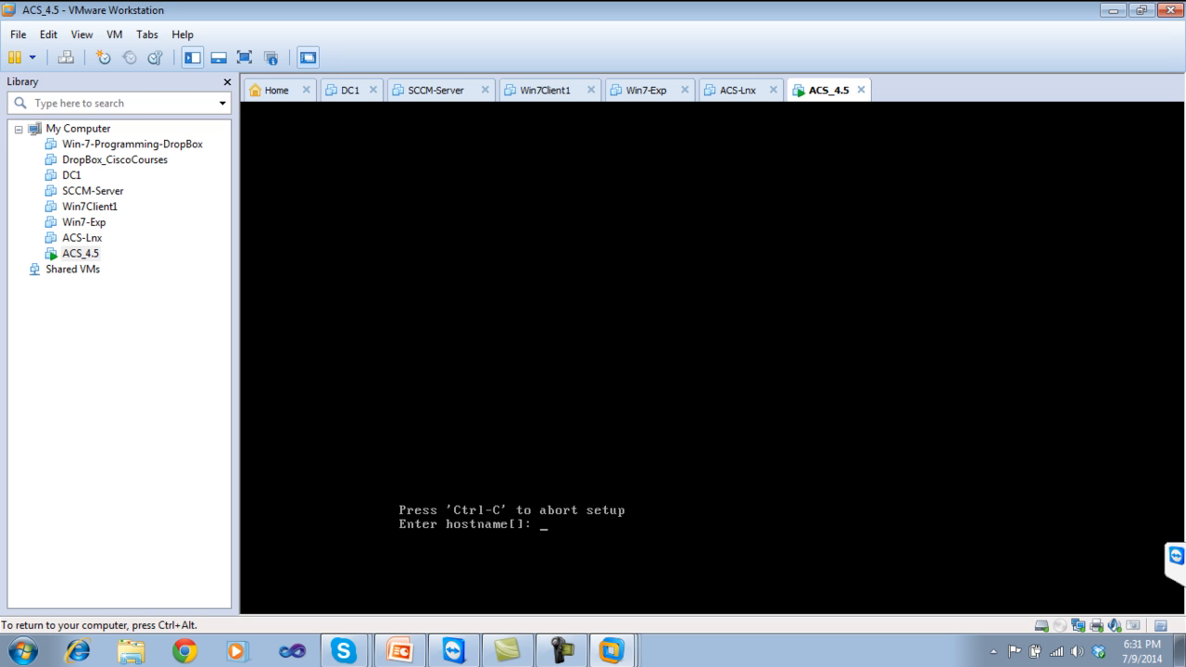
{"action": "type", "text": "ACS4"}
{"action": "key", "text": "Return"}
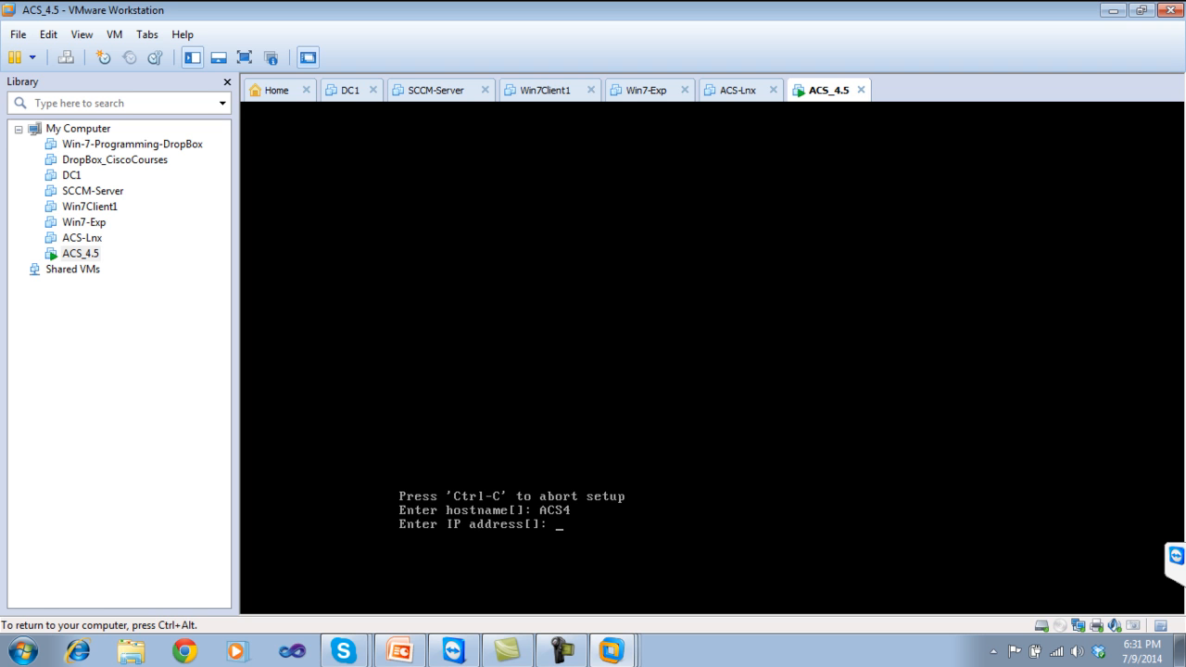
{"action": "type", "text": "192.168.1.90"}
{"action": "key", "text": "Return"}
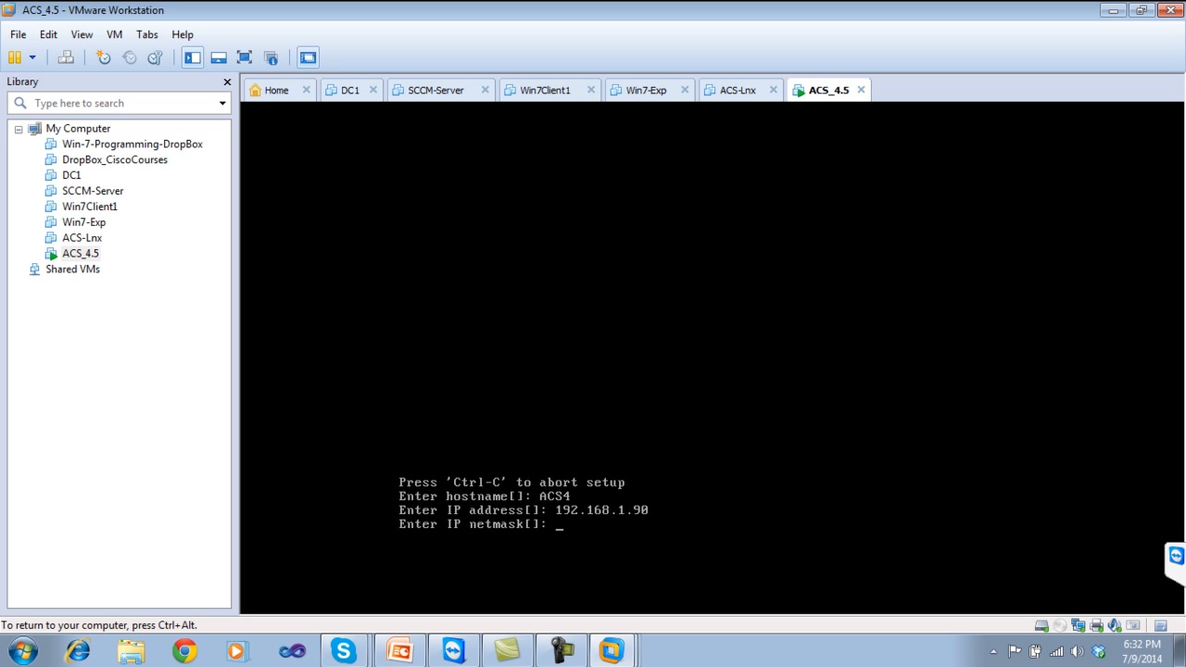
Enter netmask 255.255.255.0 and default gateway 192.168.1.1.
{"action": "type", "text": "255.255.255.0"}
{"action": "key", "text": "Return"}
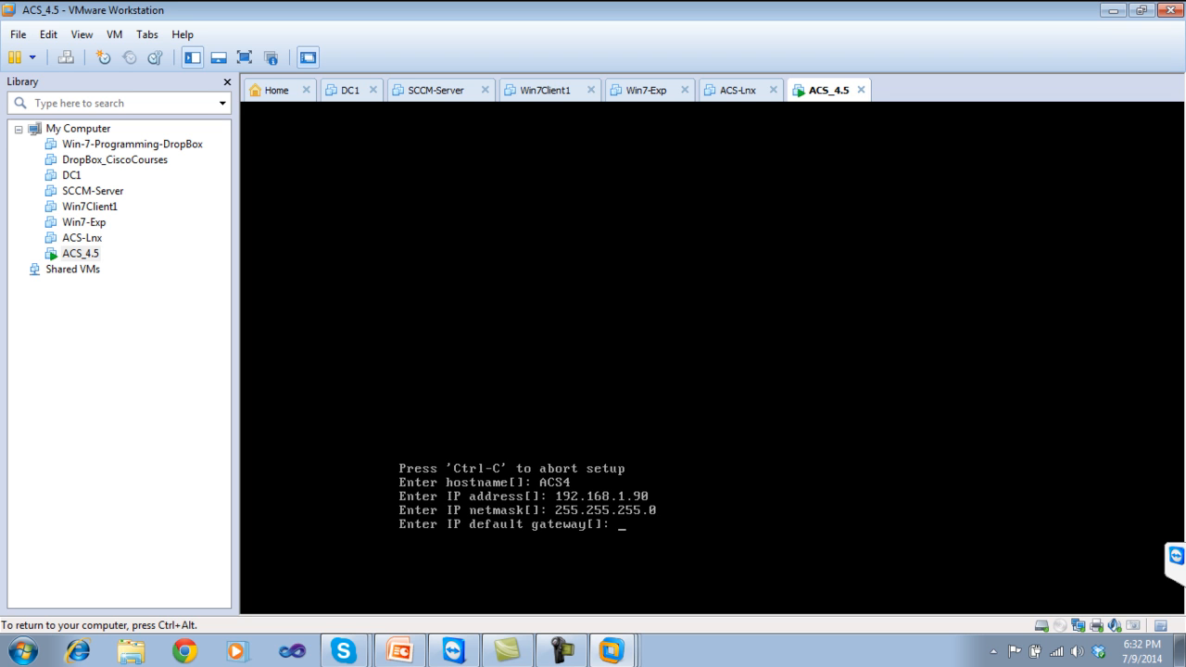
{"action": "type", "text": "192.168.1.1"}
{"action": "key", "text": "Return"}
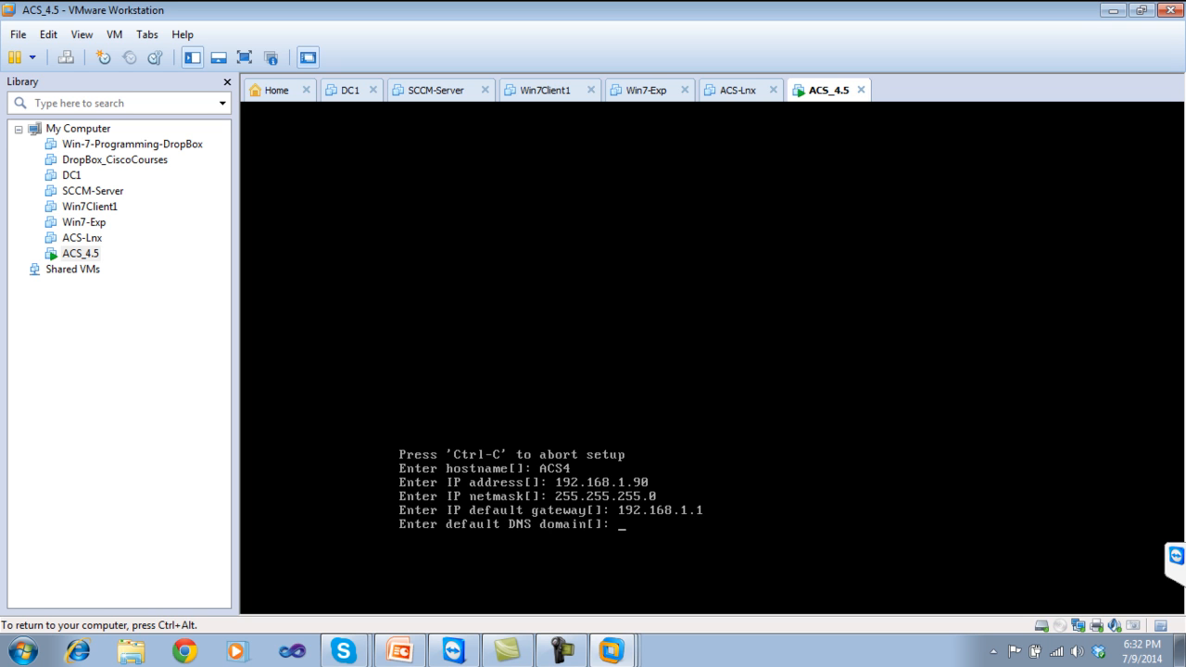
Set the DNS domain to test.com.
{"action": "type", "text": "192.168.1.1"}
{"action": "key", "text": "Return"}
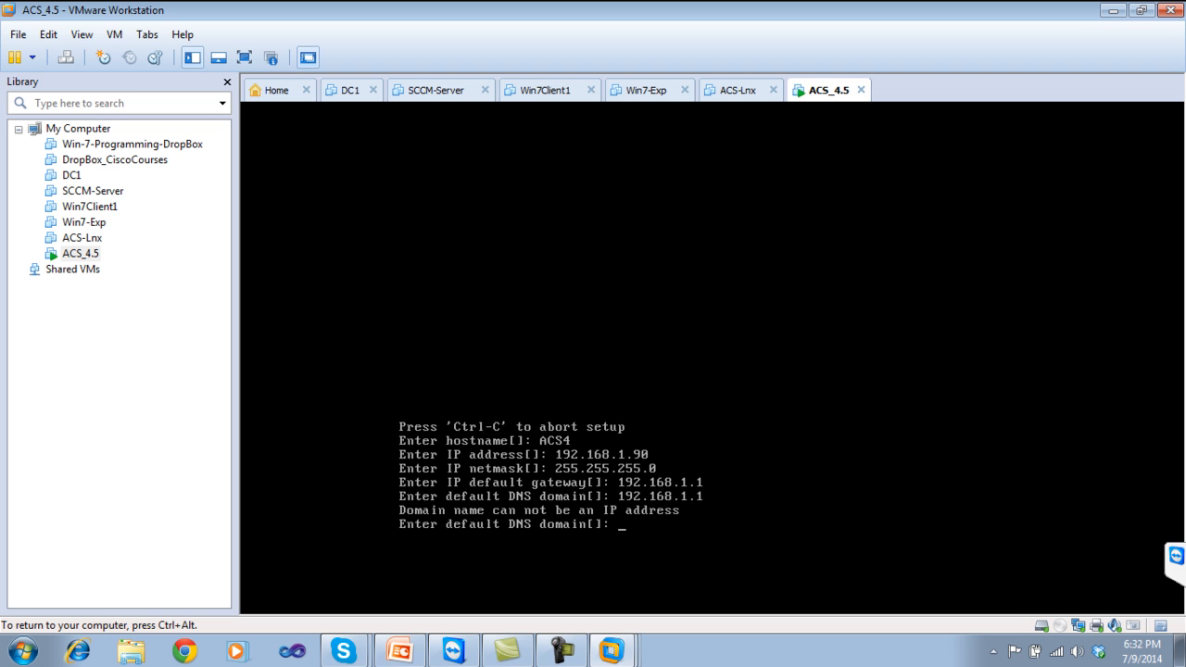
{"action": "type", "text": "test.com"}
{"action": "key", "text": "Return"}
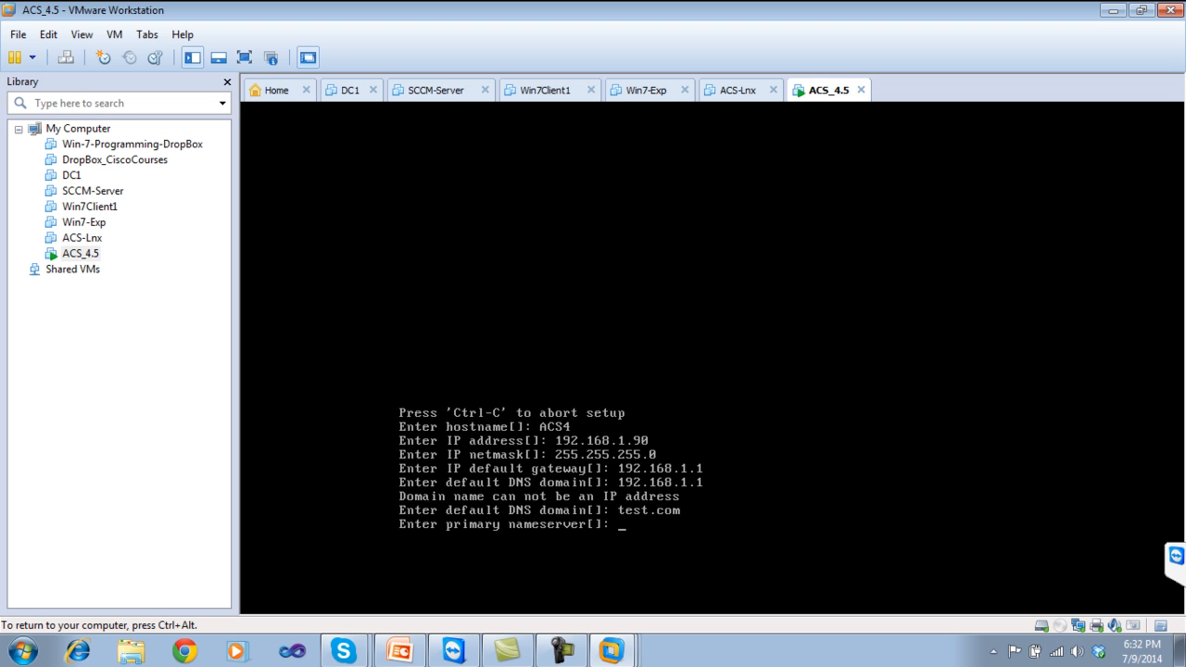
Use 192.168.1.1 as the primary nameserver and decline a secondary nameserver.
{"action": "key", "text": "Return"}
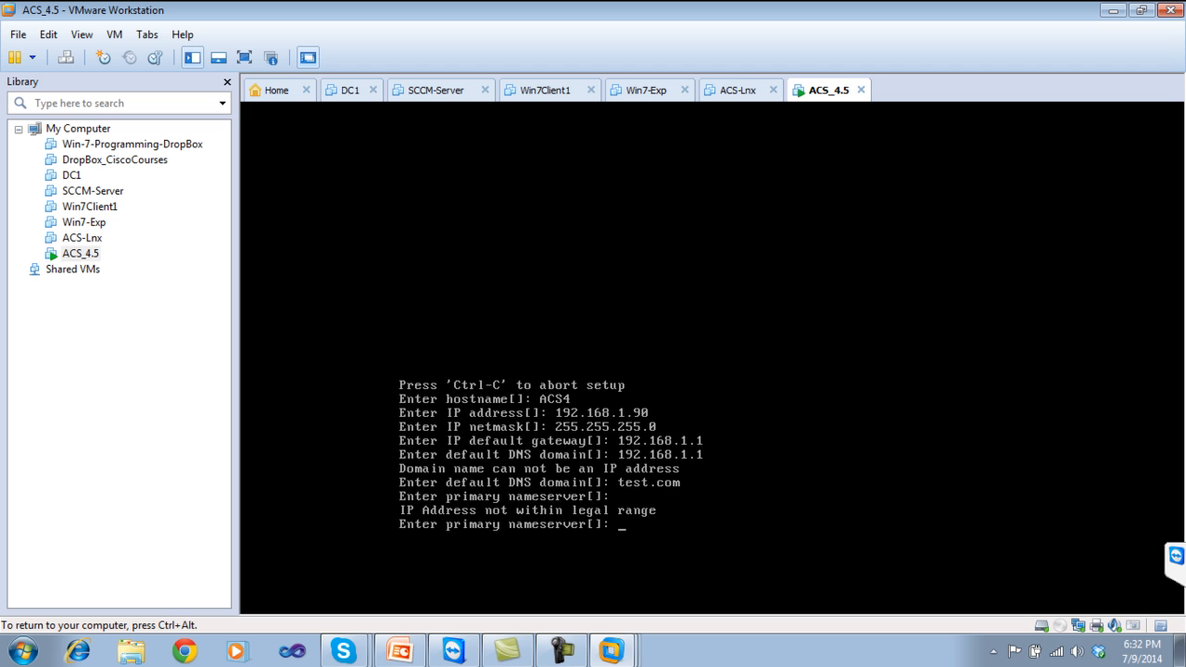
{"action": "type", "text": "192.168.1.1"}
{"action": "key", "text": "Return"}
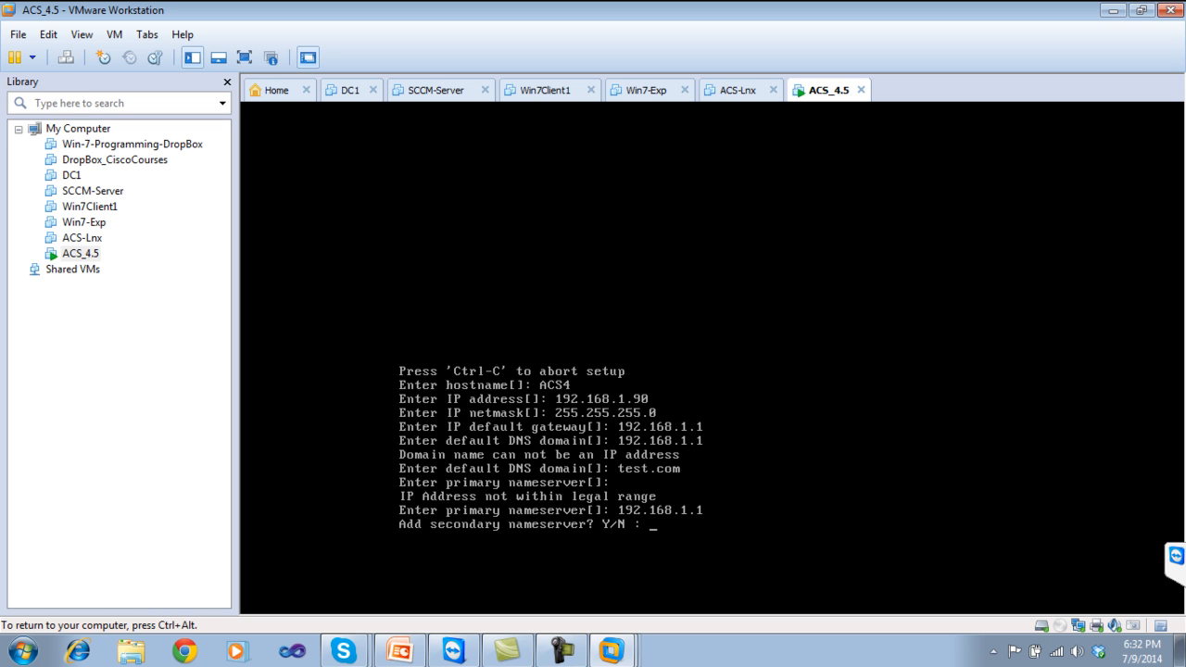
{"action": "type", "text": "n"}
{"action": "key", "text": "Return"}
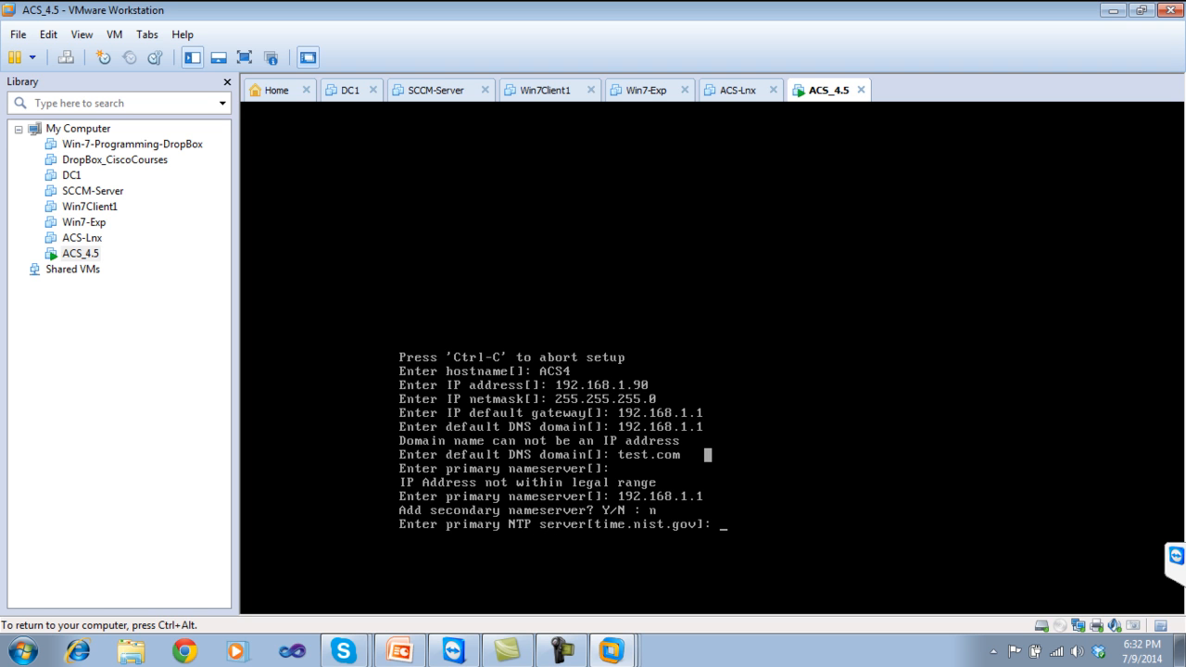
Keep time.nist.gov as the only NTP server, with no secondary, and UTC as the timezone.
{"action": "key", "text": "Return"}
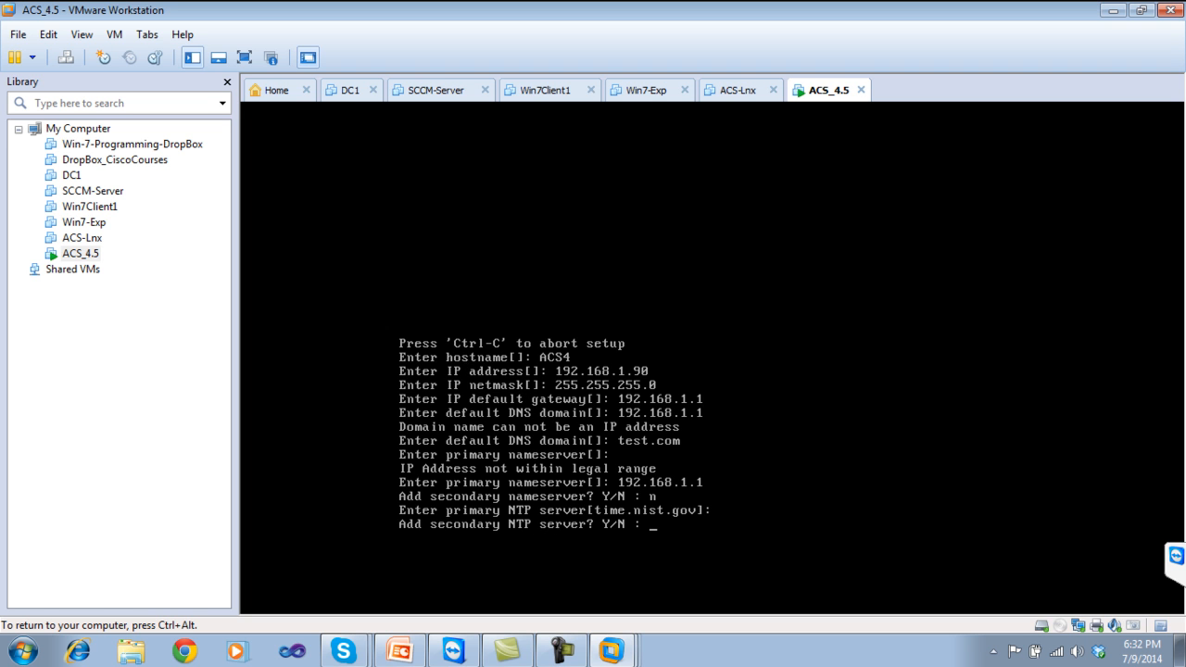
{"action": "type", "text": "n"}
{"action": "key", "text": "Return"}
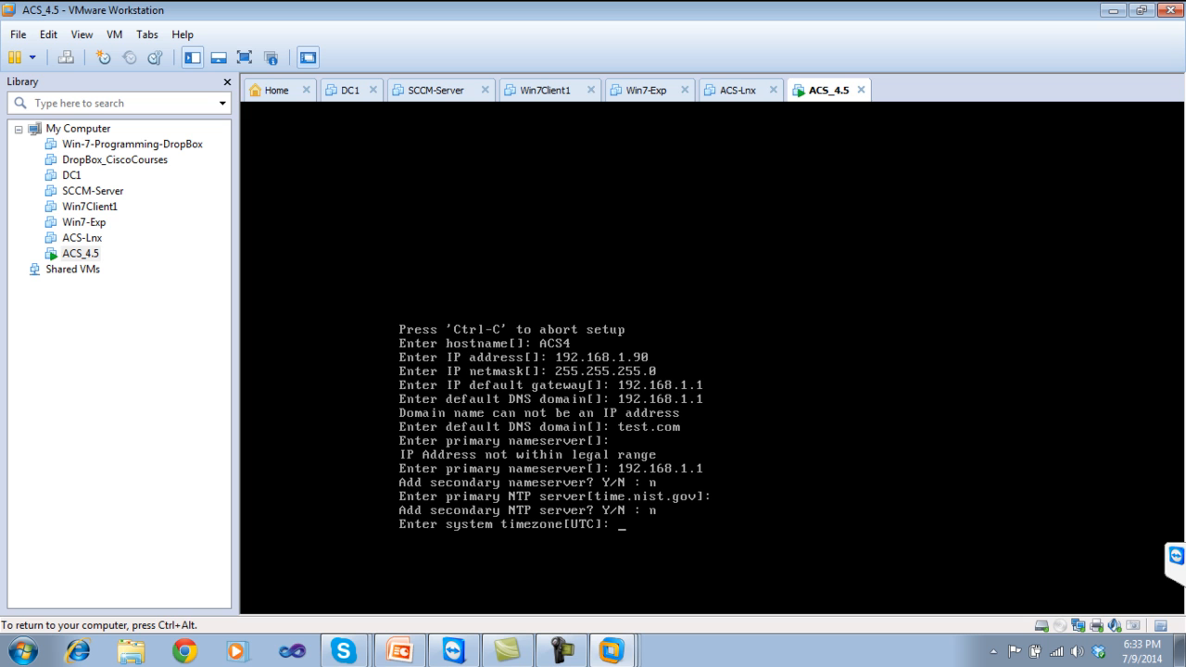
{"action": "key", "text": "Return"}
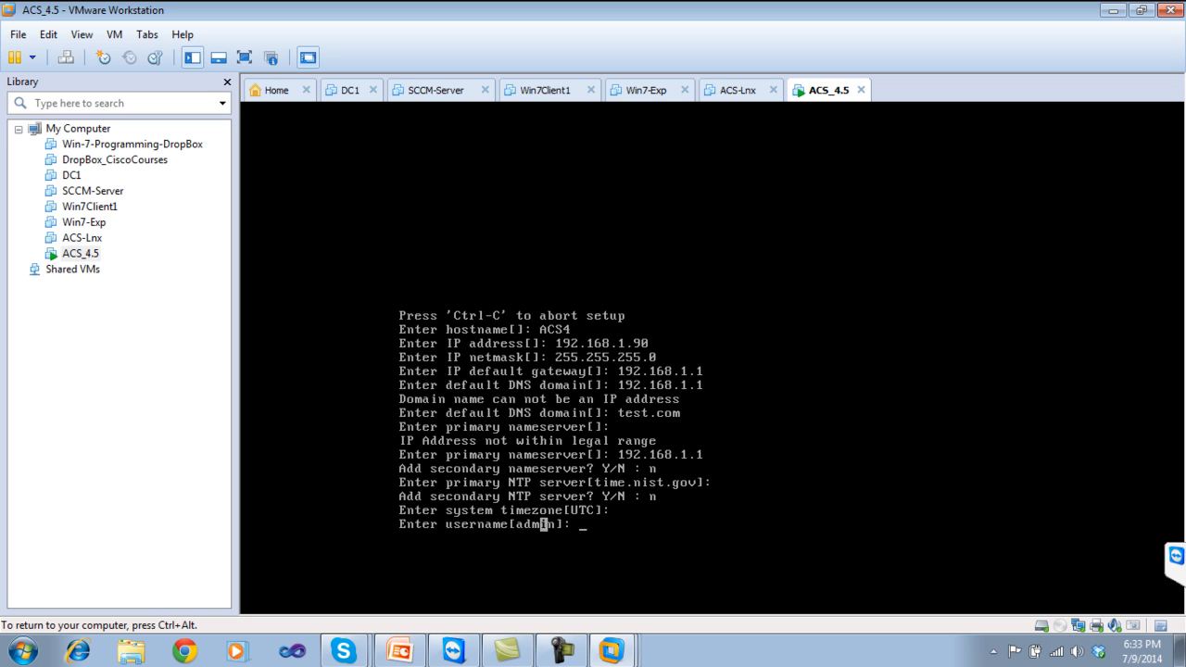
Accept admin as the ACS username, then enter and confirm its password.
{"action": "key", "text": "Return"}
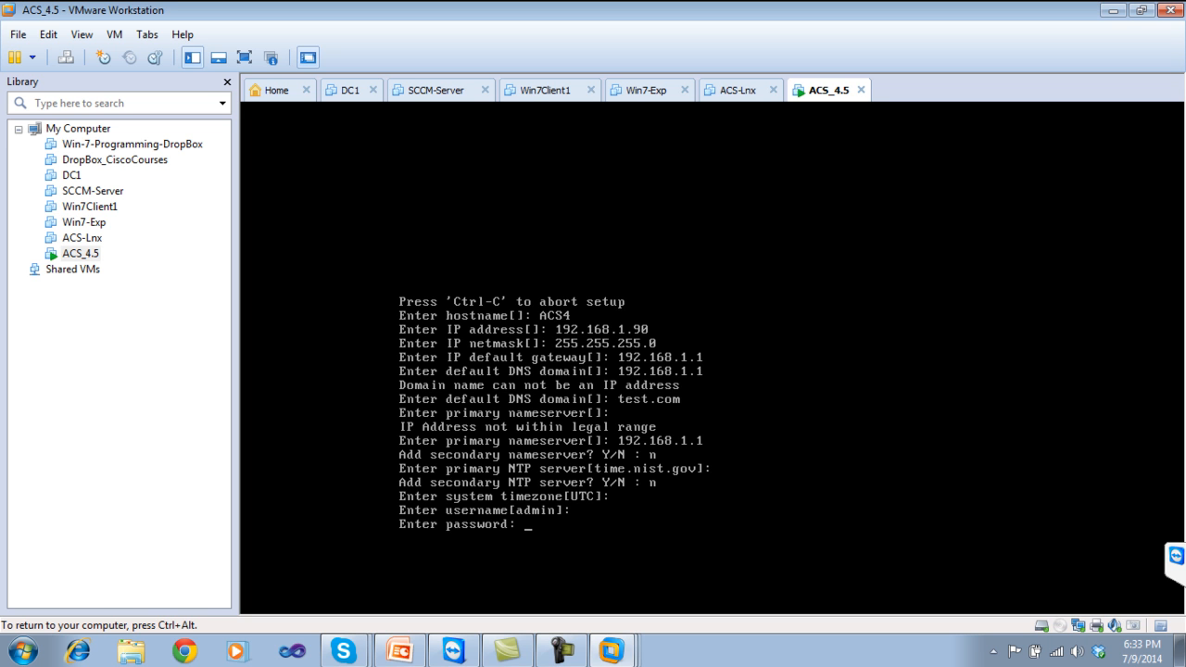
{"action": "key", "text": "Return"}
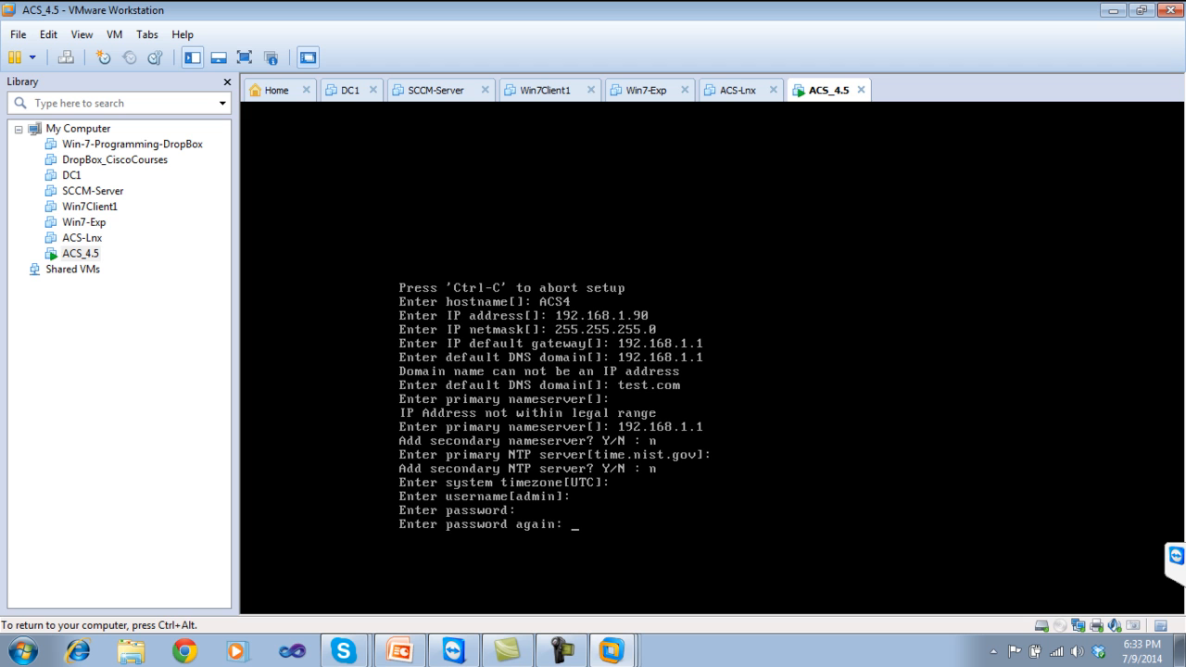
{"action": "key", "text": "Return"}
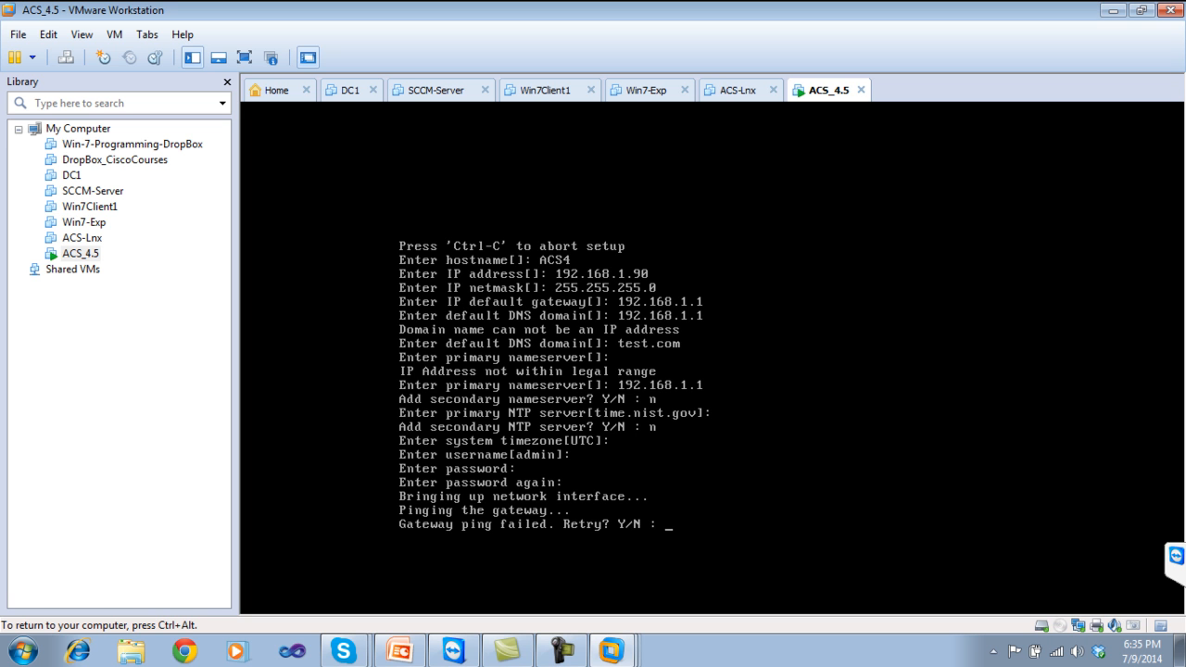
Decline retrying the failed gateway ping, release the VM input and open the Start menu search.
{"action": "type", "text": "n"}
{"action": "key", "text": "Return"}
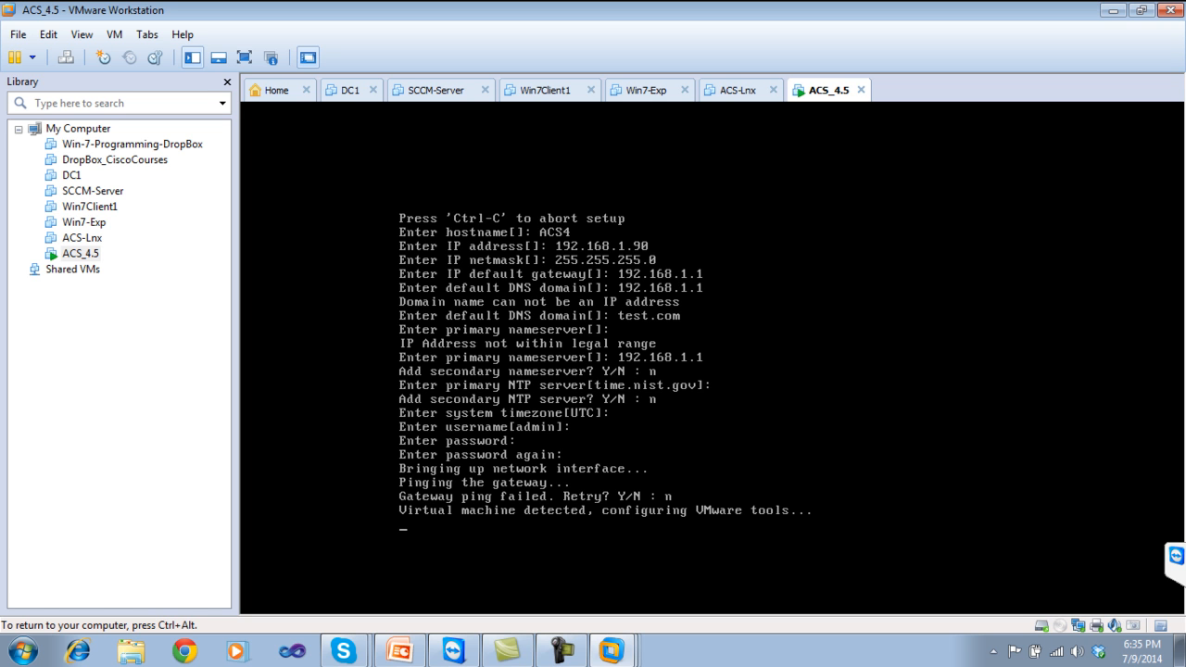
{"action": "key", "text": "ctrl+alt"}
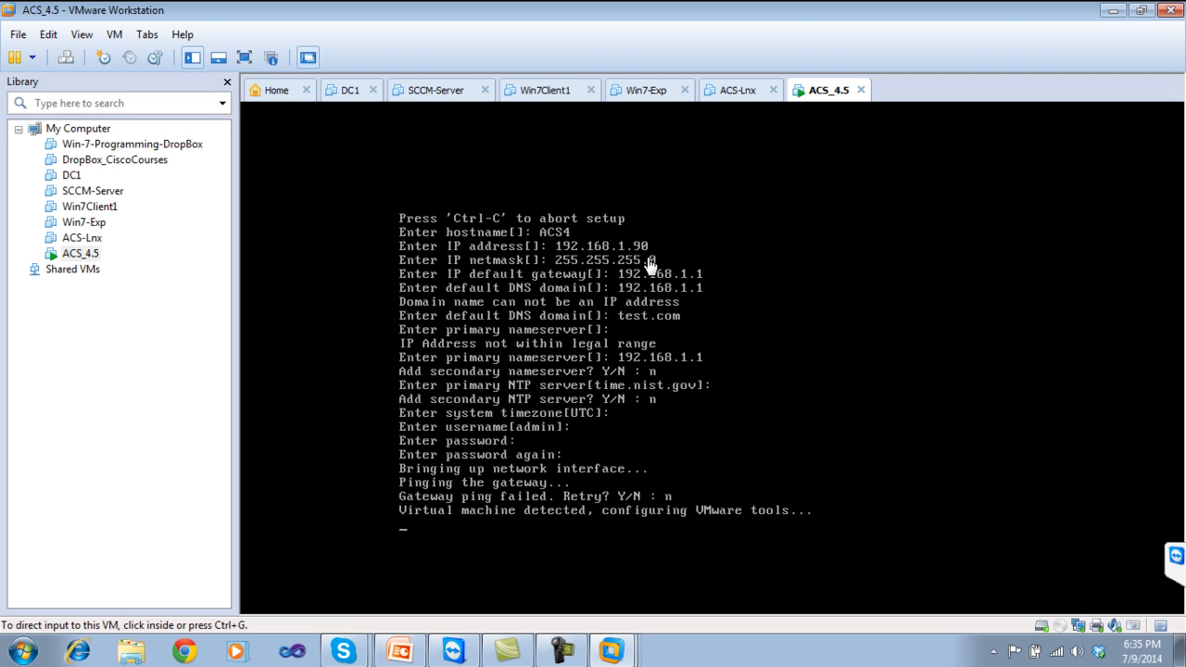
{"action": "left_click", "coordinate": [11, 637]}
{"action": "left_click", "coordinate": [50, 609]}
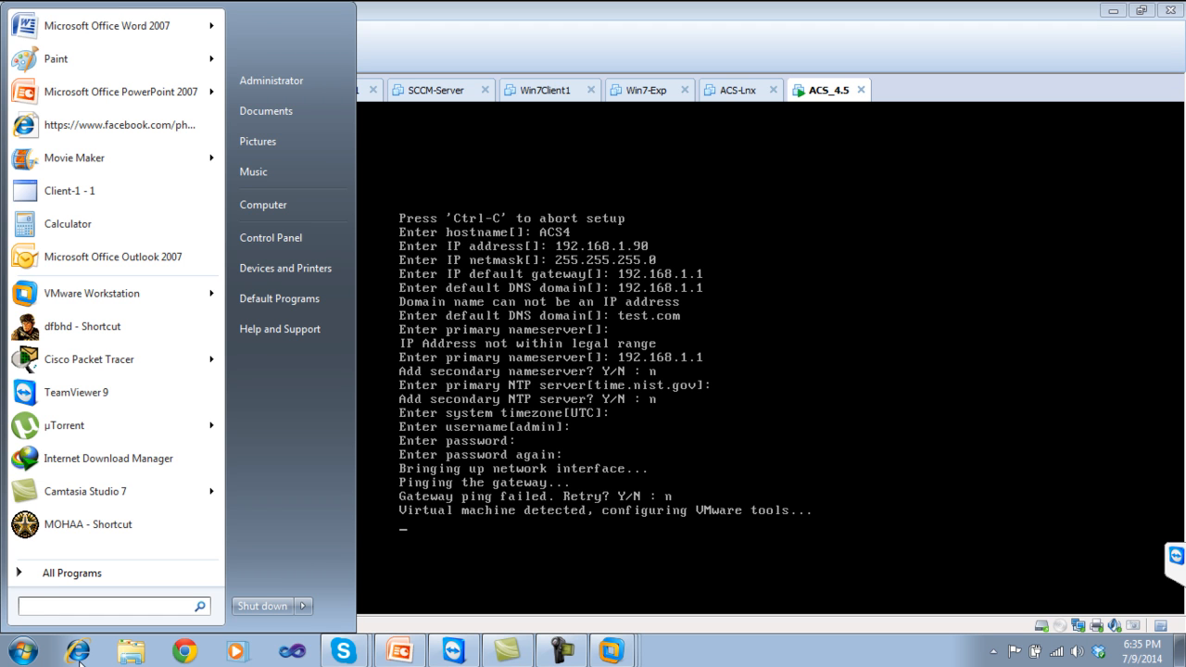
Dismiss the Start menu and let ACS setup run until it asks to retry NTP sync.
{"action": "left_click", "coordinate": [729, 663]}
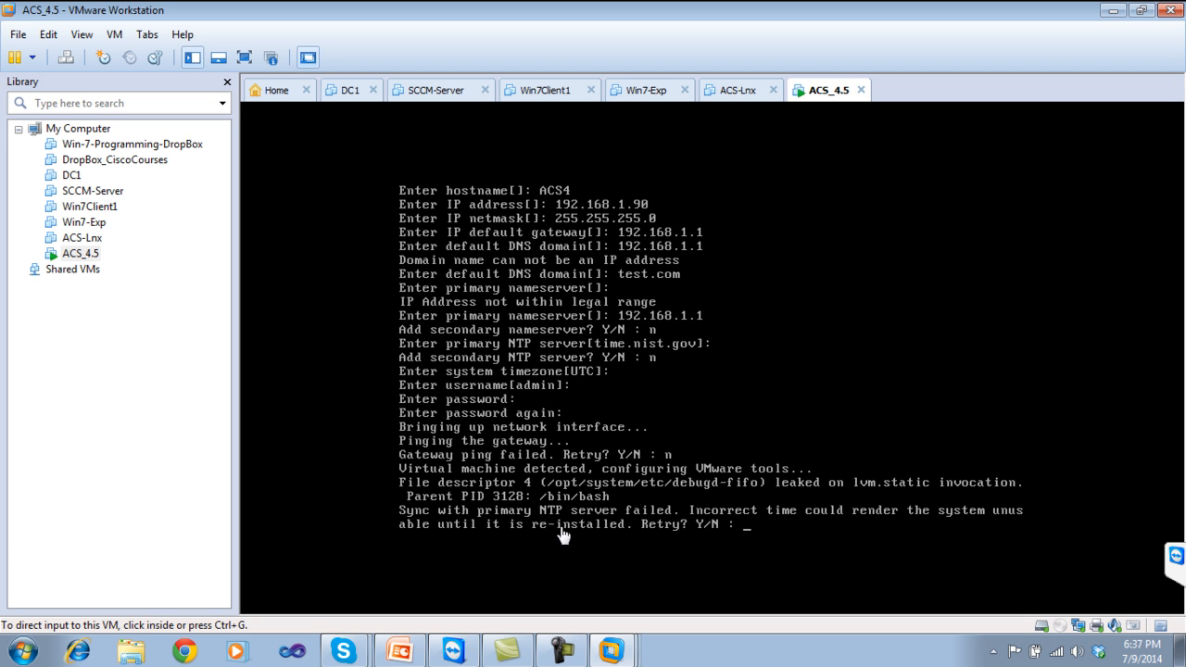
Answer n to the NTP sync retry so setup installs the ACS application.
{"action": "left_click", "coordinate": [739, 530]}
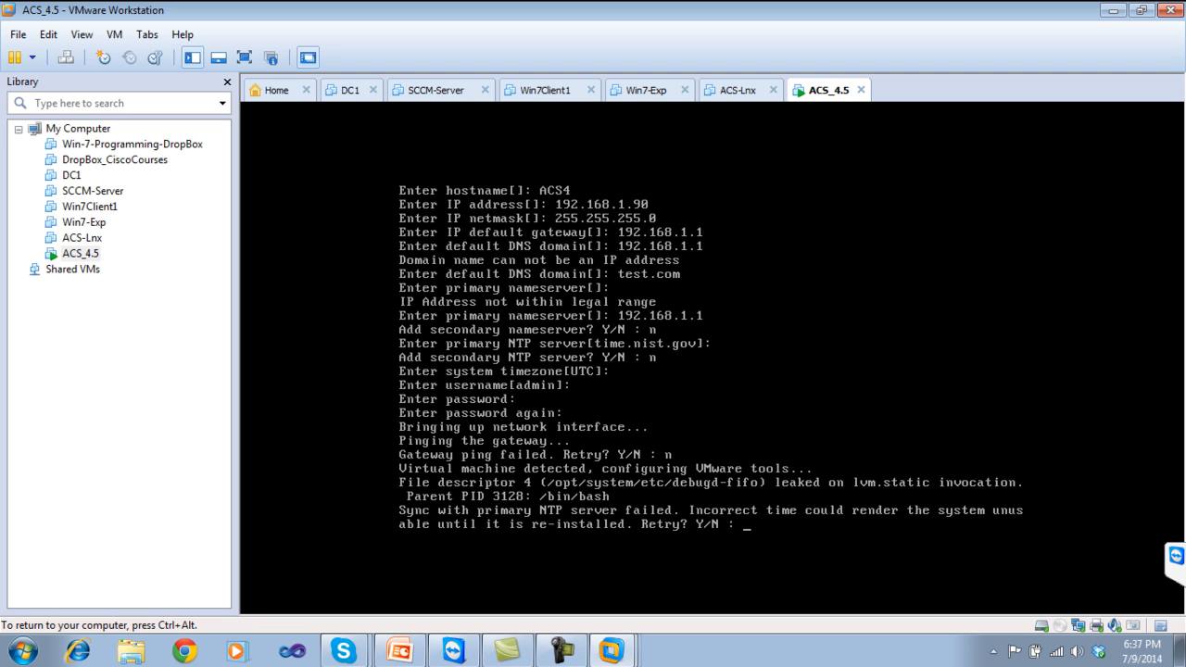
{"action": "type", "text": "n"}
{"action": "key", "text": "Return"}
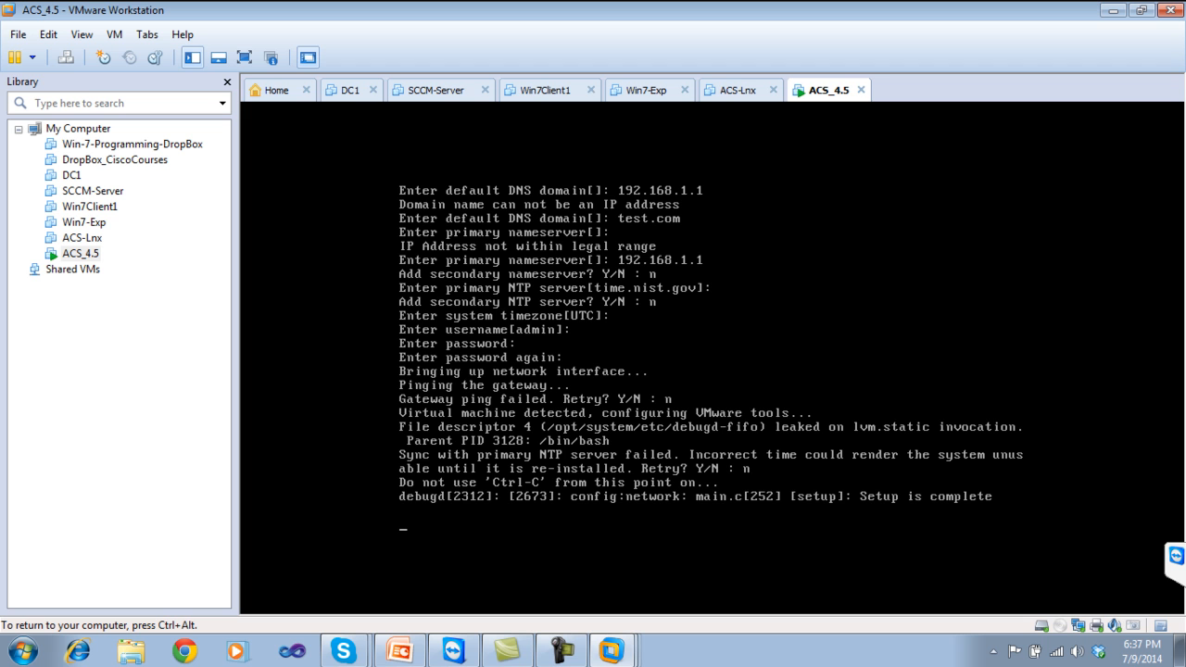
{"action": "key", "text": "ctrl+alt"}
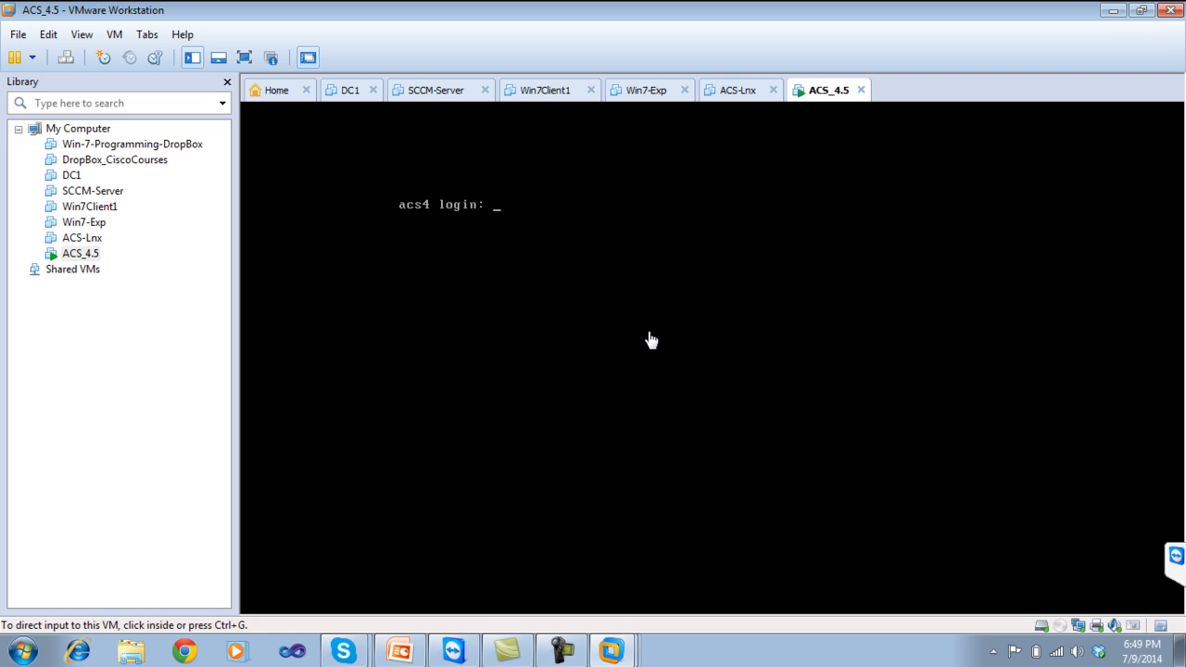
Log in at the acs4 login prompt with username admin.
{"action": "left_click", "coordinate": [500, 215]}
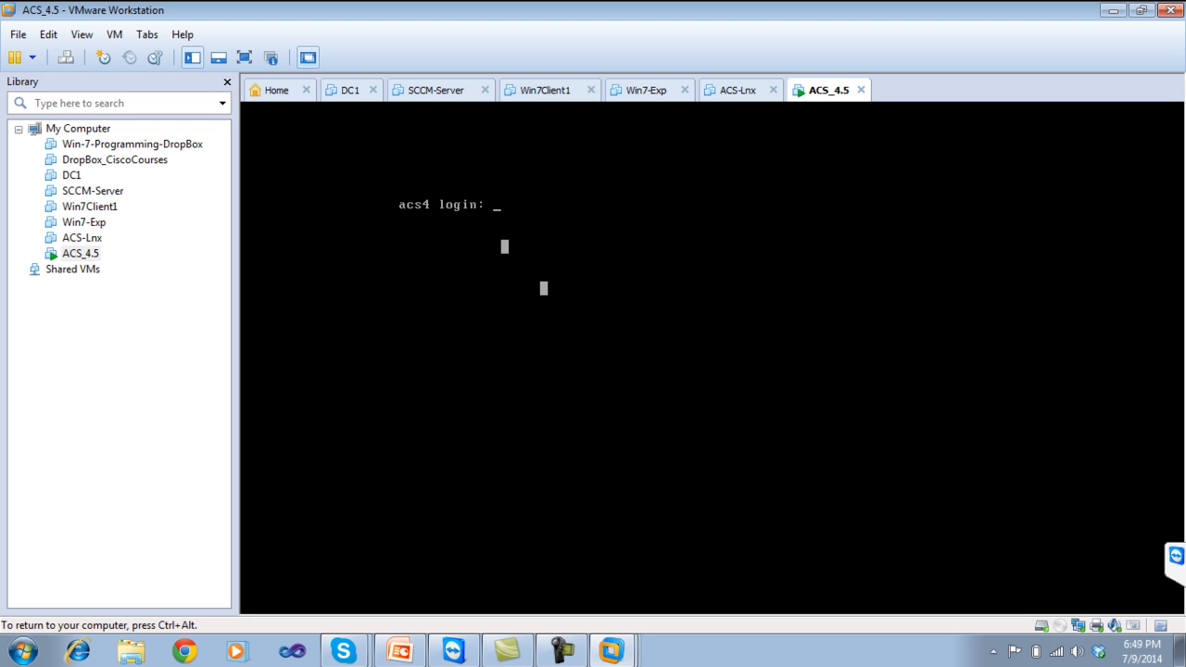
{"action": "type", "text": "admin"}
{"action": "key", "text": "Return"}
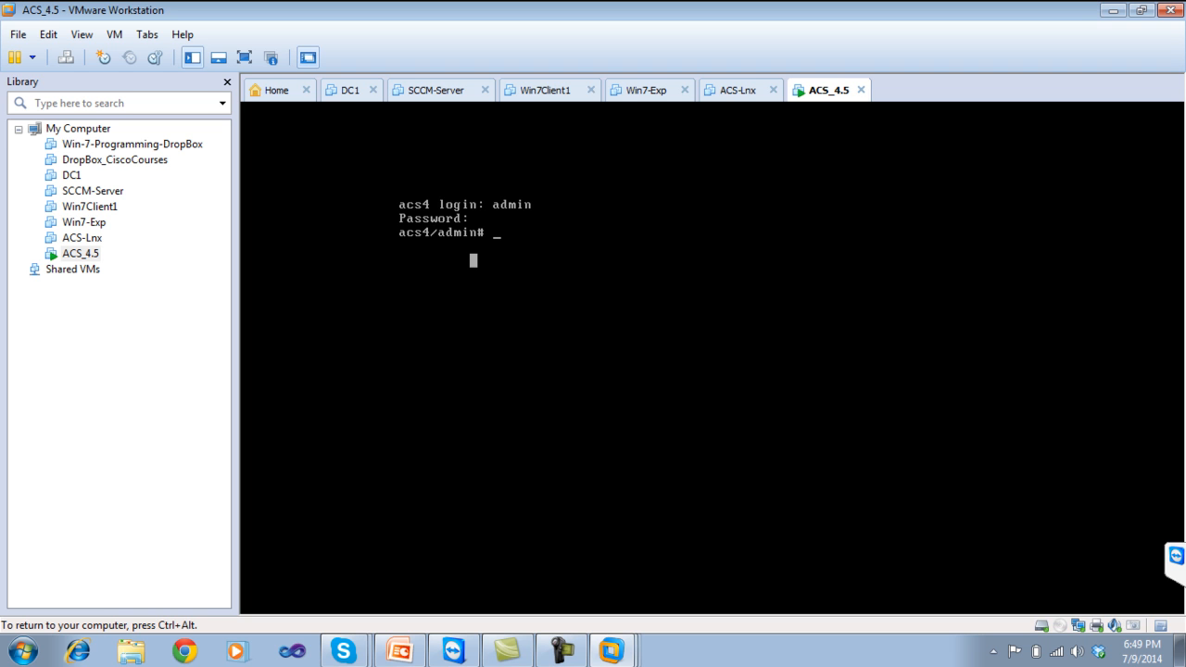
Page through the full 'show run' output, then type ping 192.168.1.30 at the admin prompt.
{"action": "type", "text": "show run"}
{"action": "key", "text": "Return"}
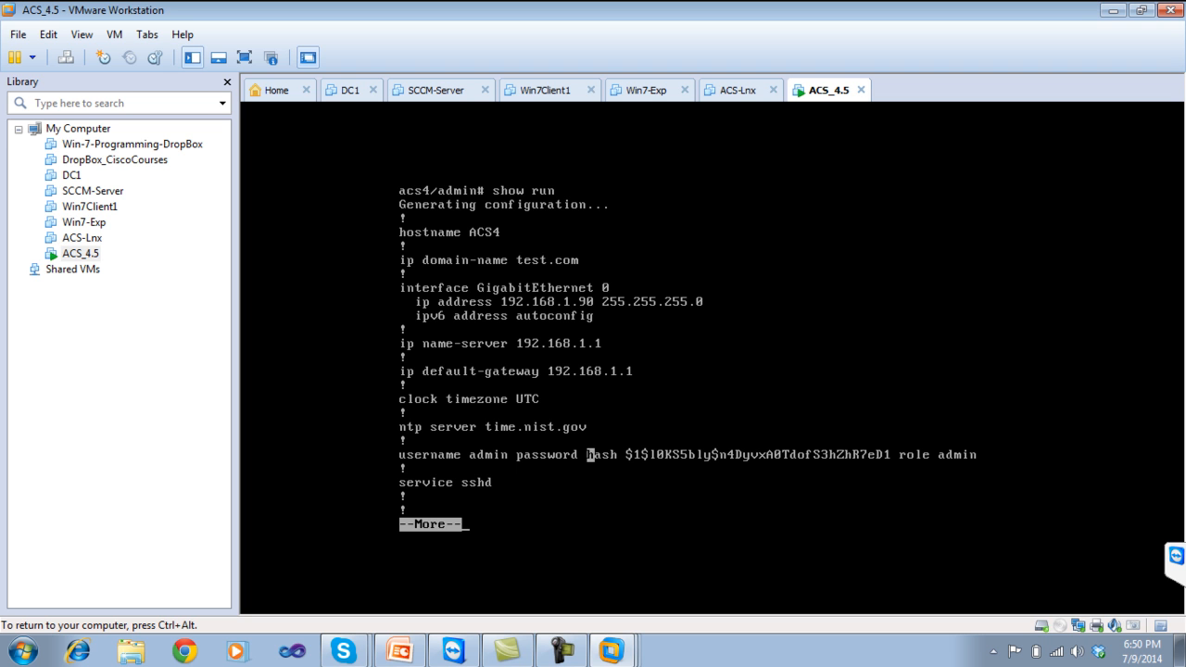
{"action": "key", "text": "space"}
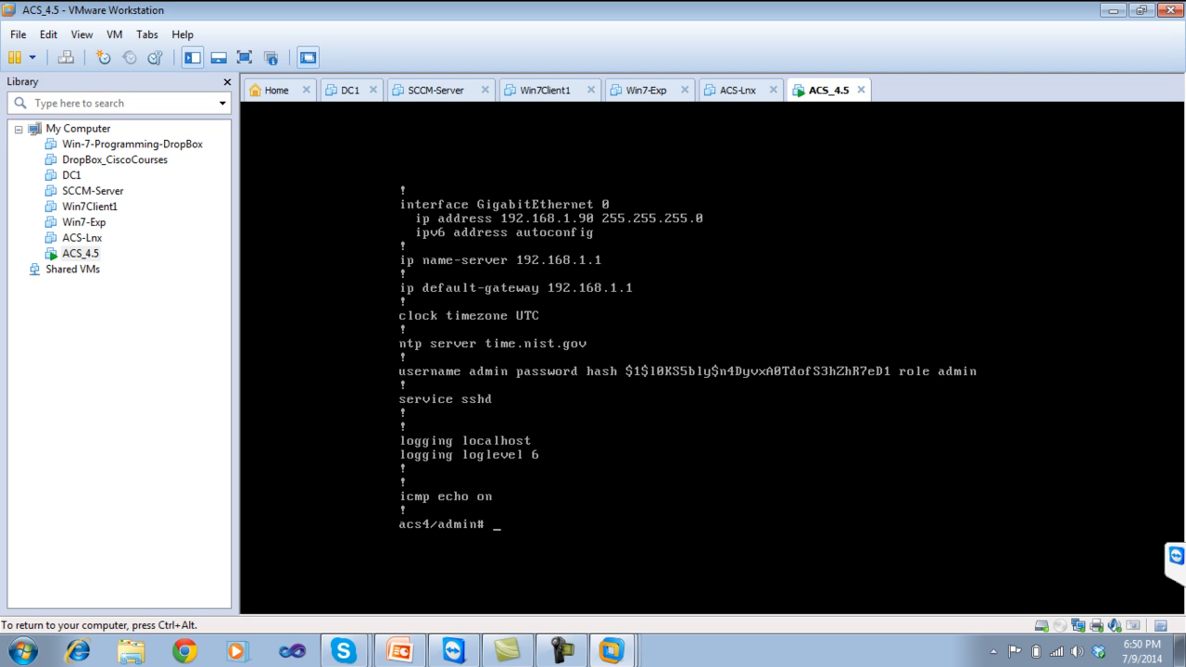
{"action": "type", "text": "ping 192.168.1.30"}
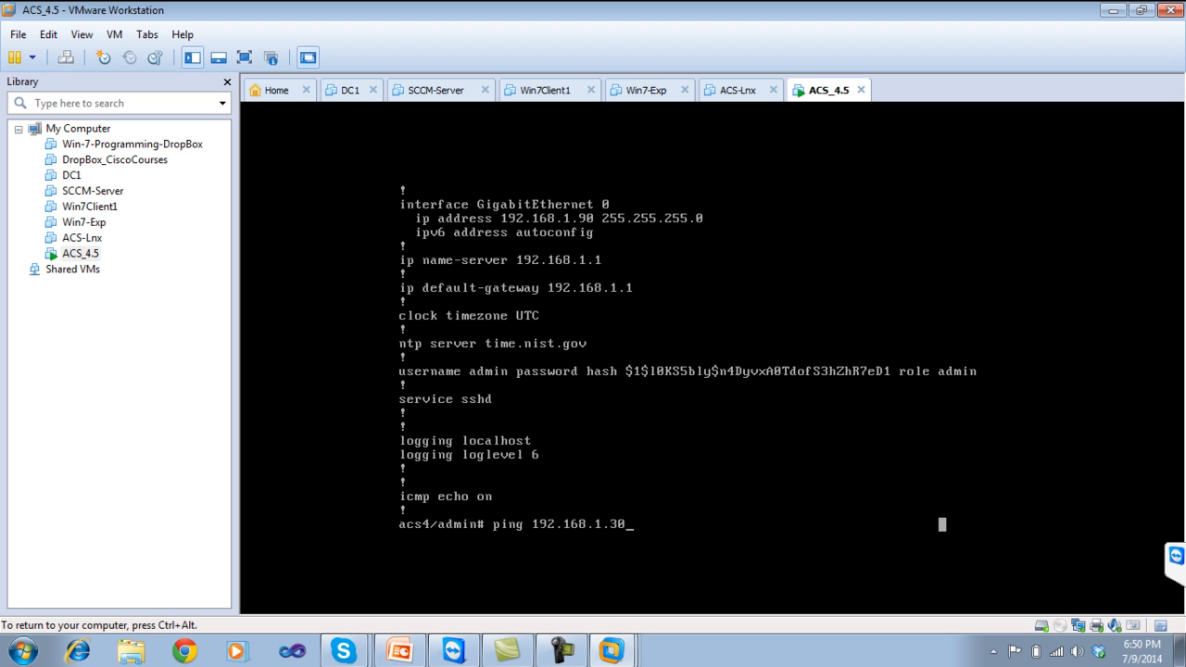
{"action": "key", "text": "ctrl+alt"}
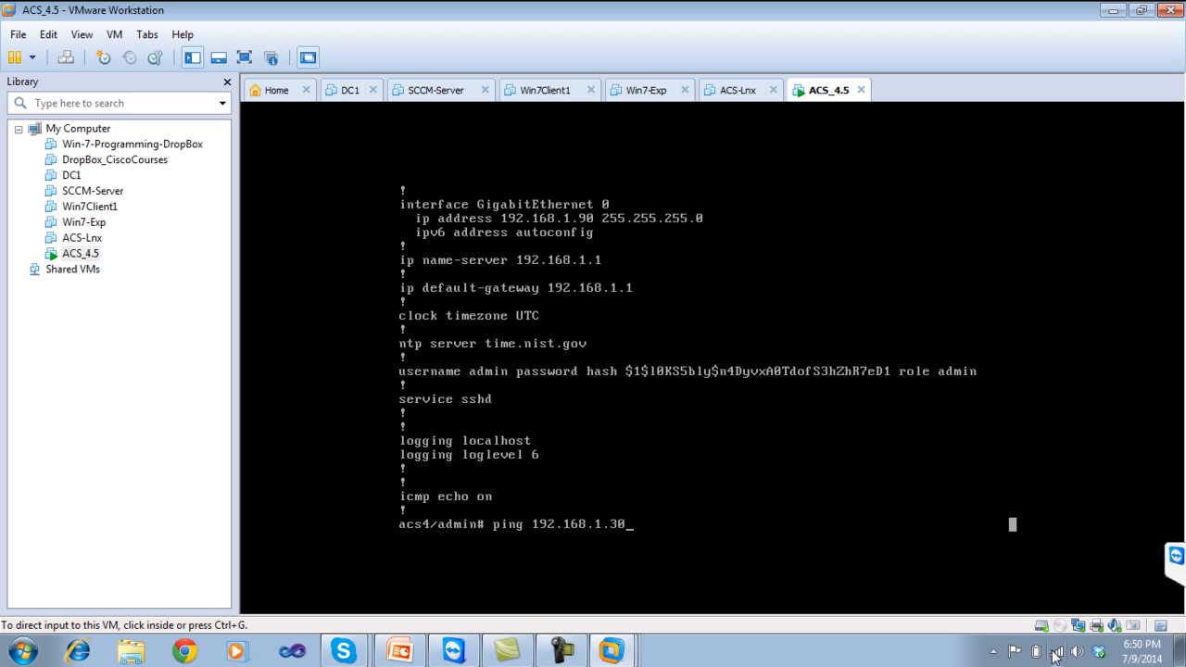
Verify Local Area Connection 2 has IPv4 192.168.1.30 / 255.255.255.0, then close its windows.
{"action": "left_click", "coordinate": [1056, 646]}
{"action": "left_click", "coordinate": [1027, 616]}
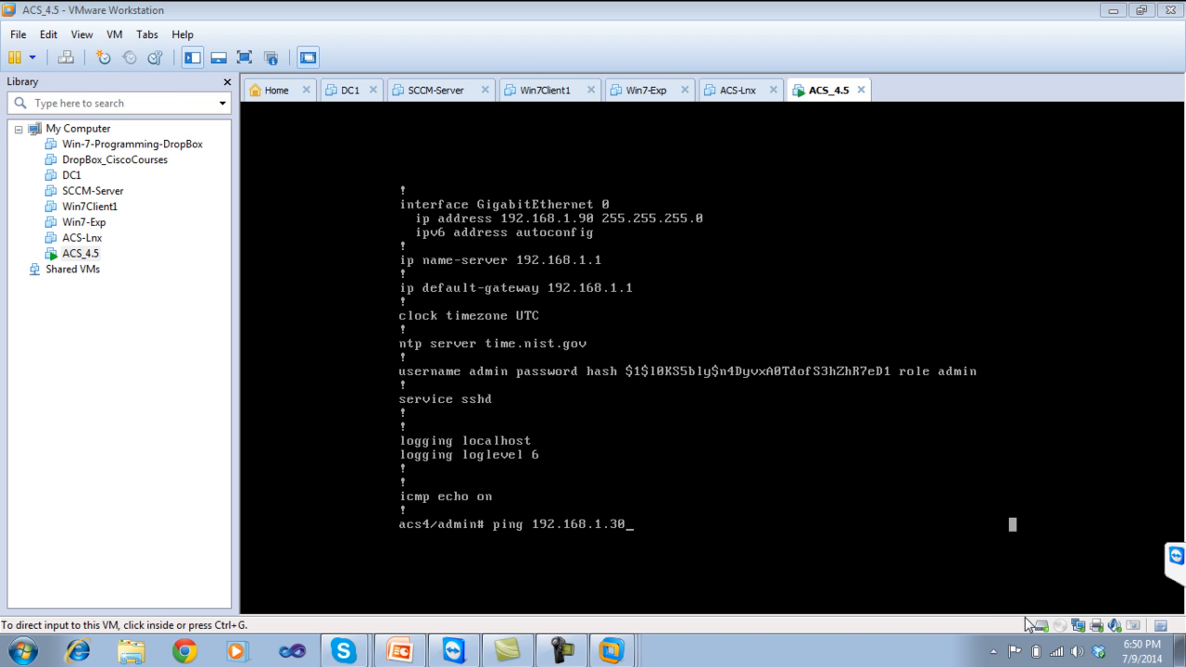
{"action": "left_click", "coordinate": [107, 121]}
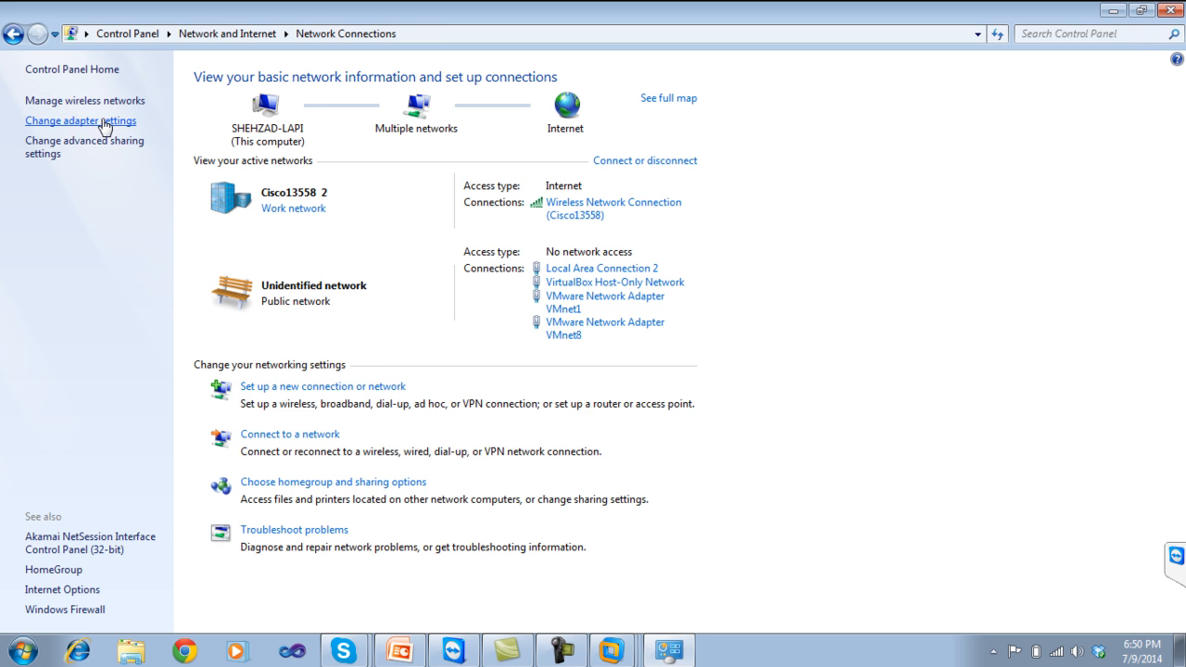
{"action": "left_click", "coordinate": [348, 123]}
{"action": "right_click", "coordinate": [348, 123]}
{"action": "left_click", "coordinate": [373, 280]}
{"action": "left_click", "coordinate": [199, 307]}
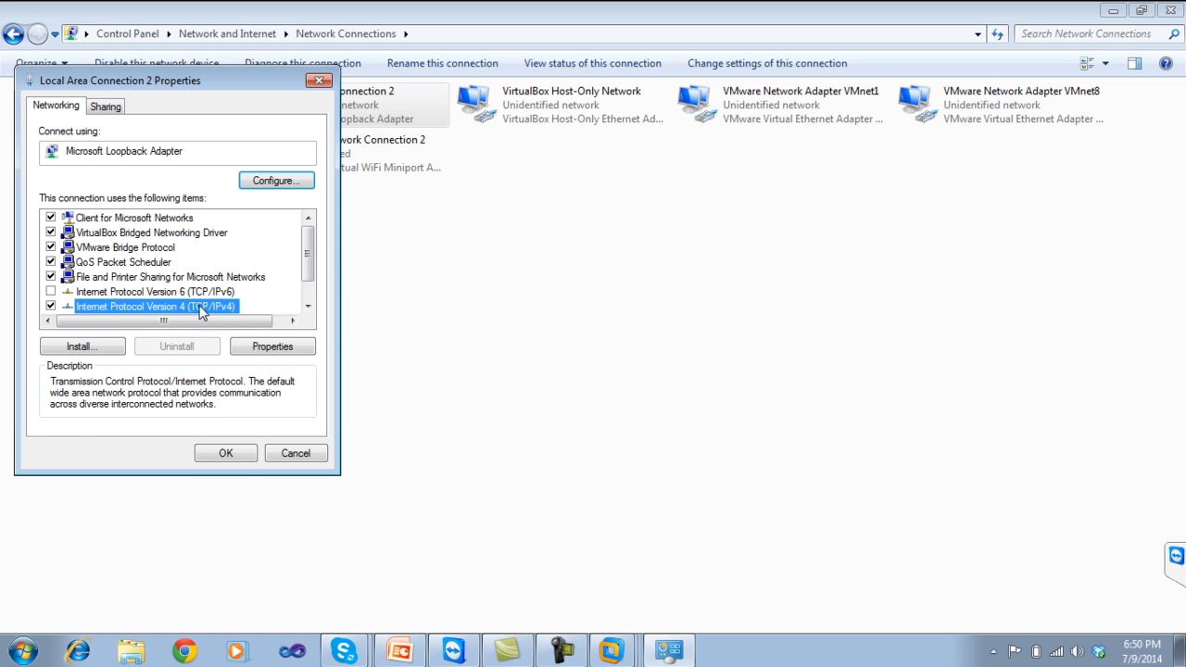
{"action": "left_click", "coordinate": [264, 345]}
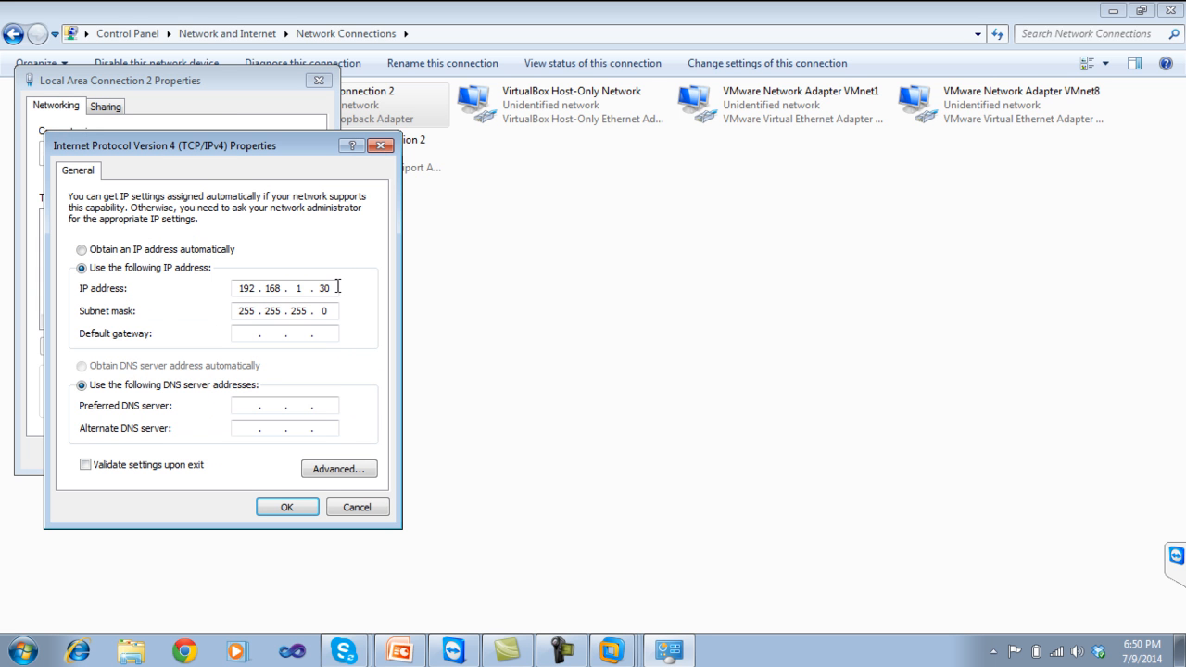
{"action": "left_click", "coordinate": [345, 507]}
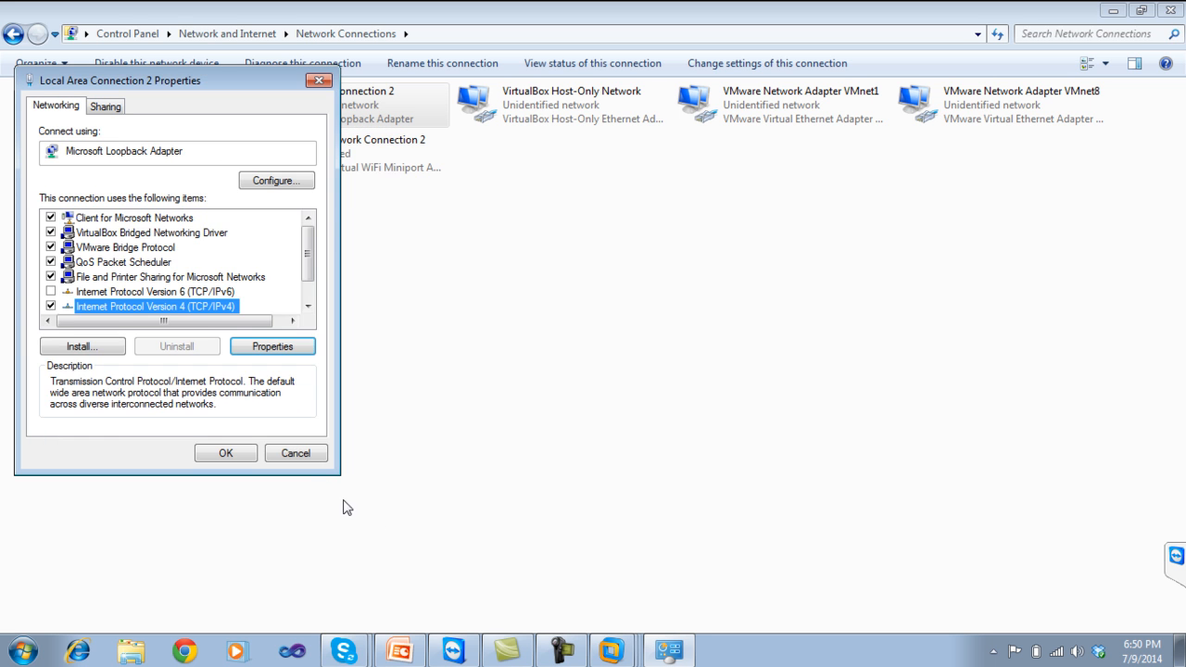
{"action": "left_click", "coordinate": [299, 455]}
{"action": "left_click", "coordinate": [1178, 9]}
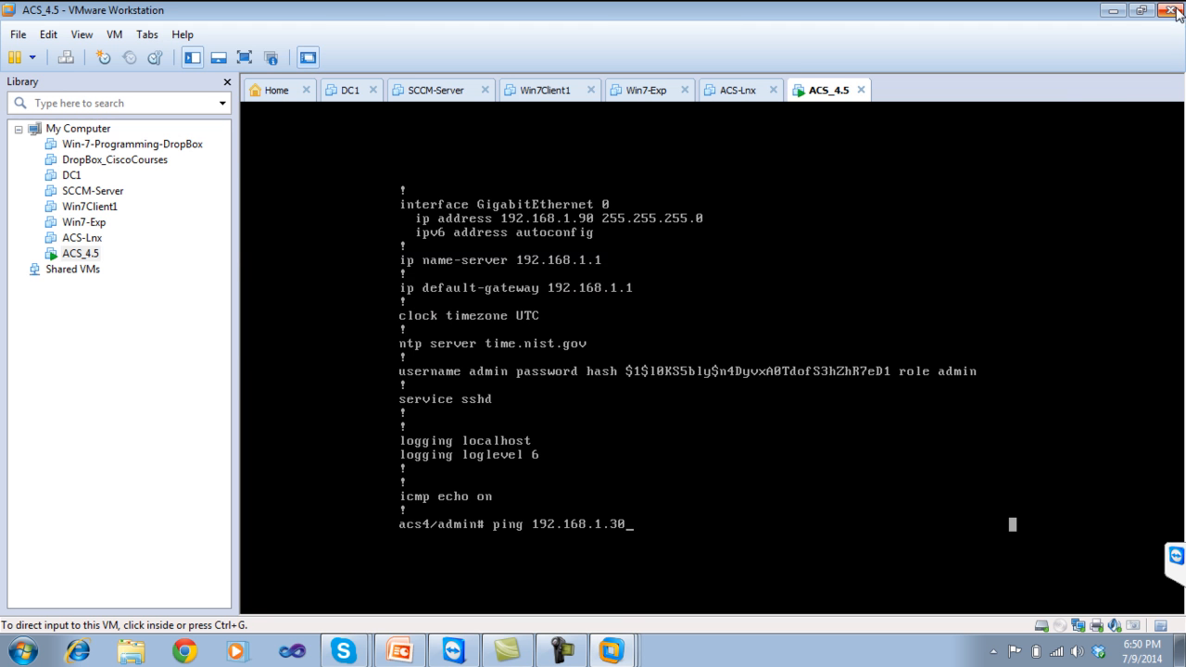
Run 'ping ip 192.168.1.30' from the ACS console, receiving 4 replies with 0% loss.
{"action": "left_click", "coordinate": [656, 538]}
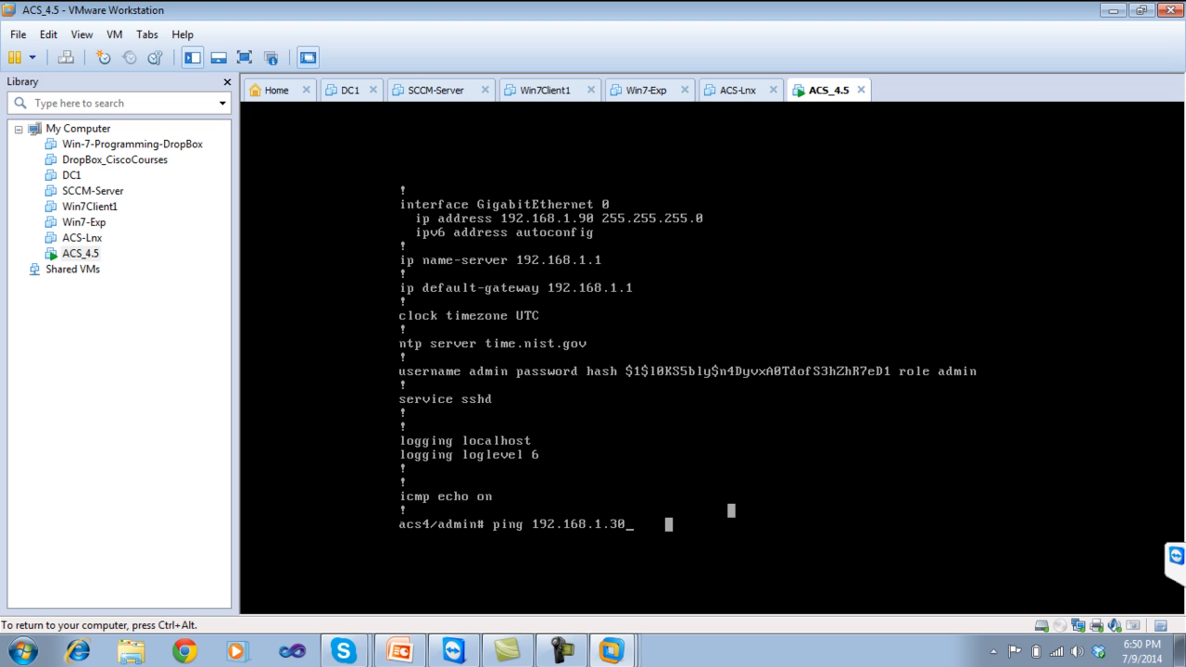
{"action": "key", "text": "Return"}
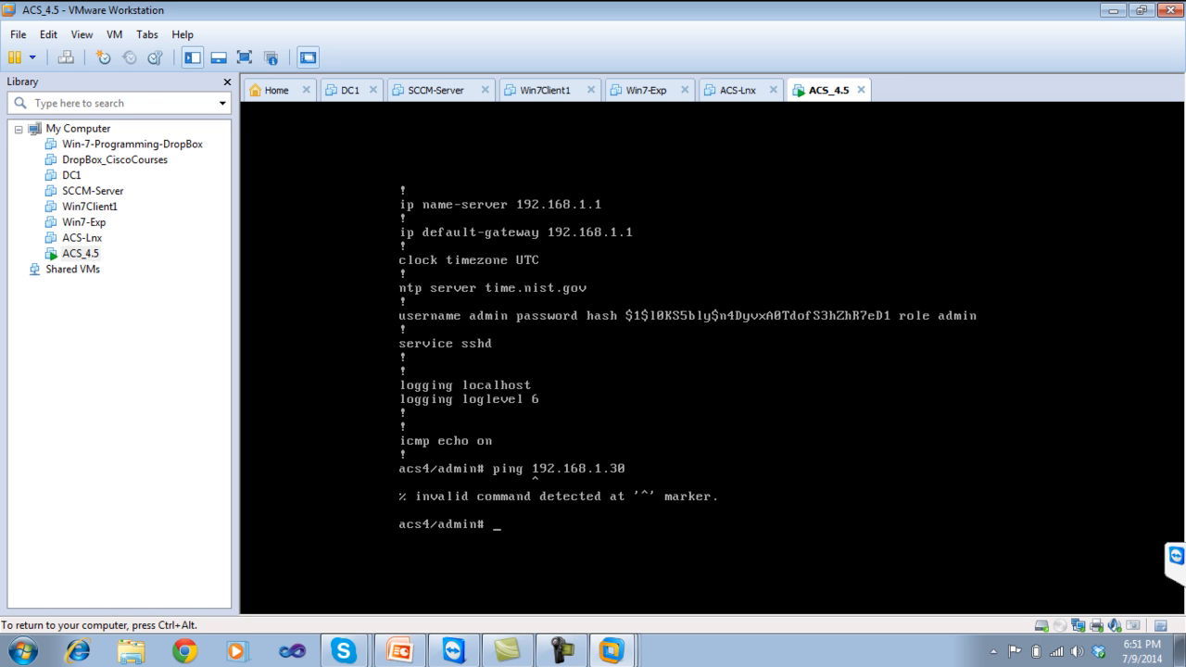
{"action": "key", "text": "ctrl+alt"}
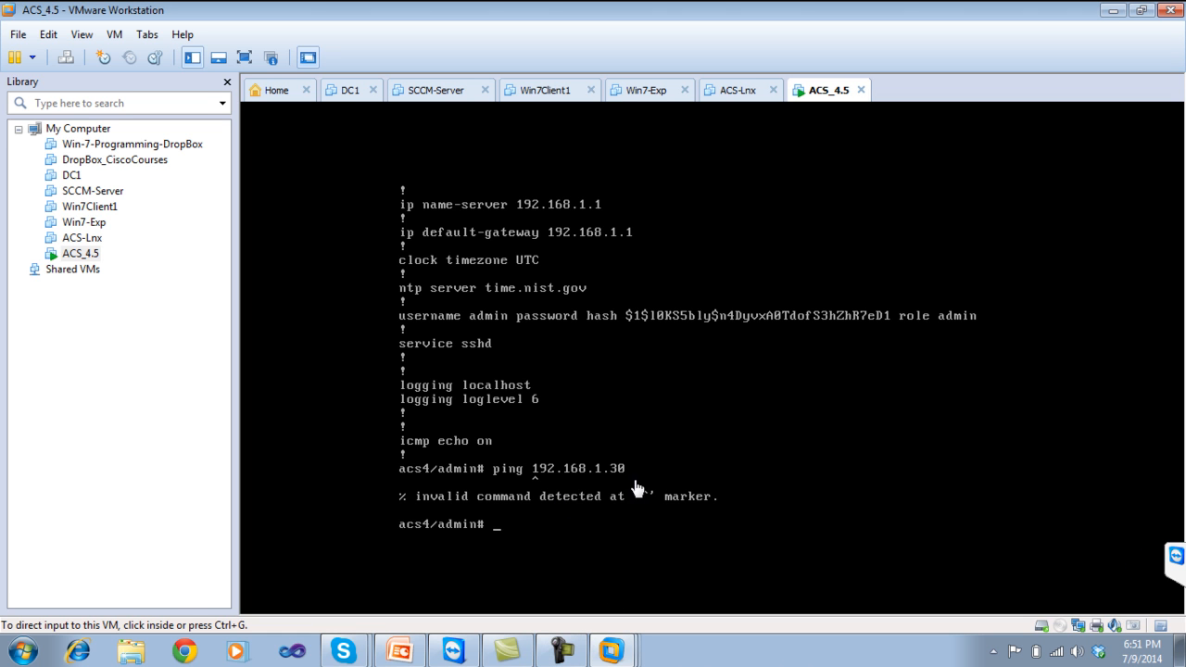
{"action": "left_click", "coordinate": [529, 532]}
{"action": "type", "text": "ping"}
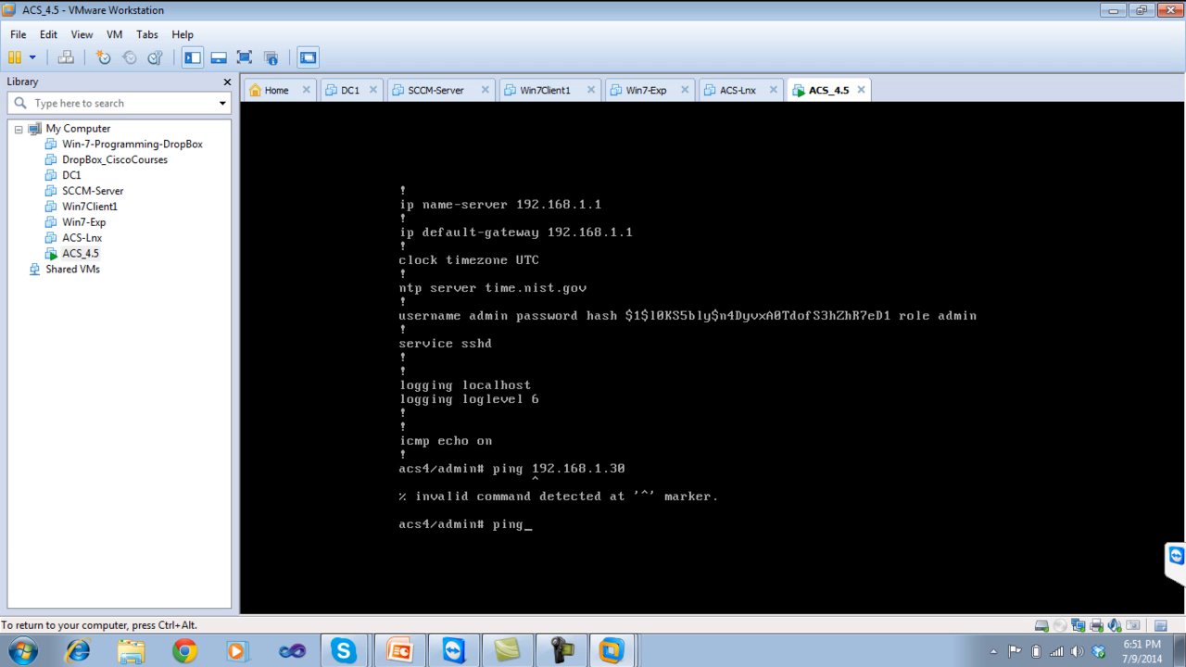
{"action": "type", "text": " ip 192.168.1.30"}
{"action": "key", "text": "Return"}
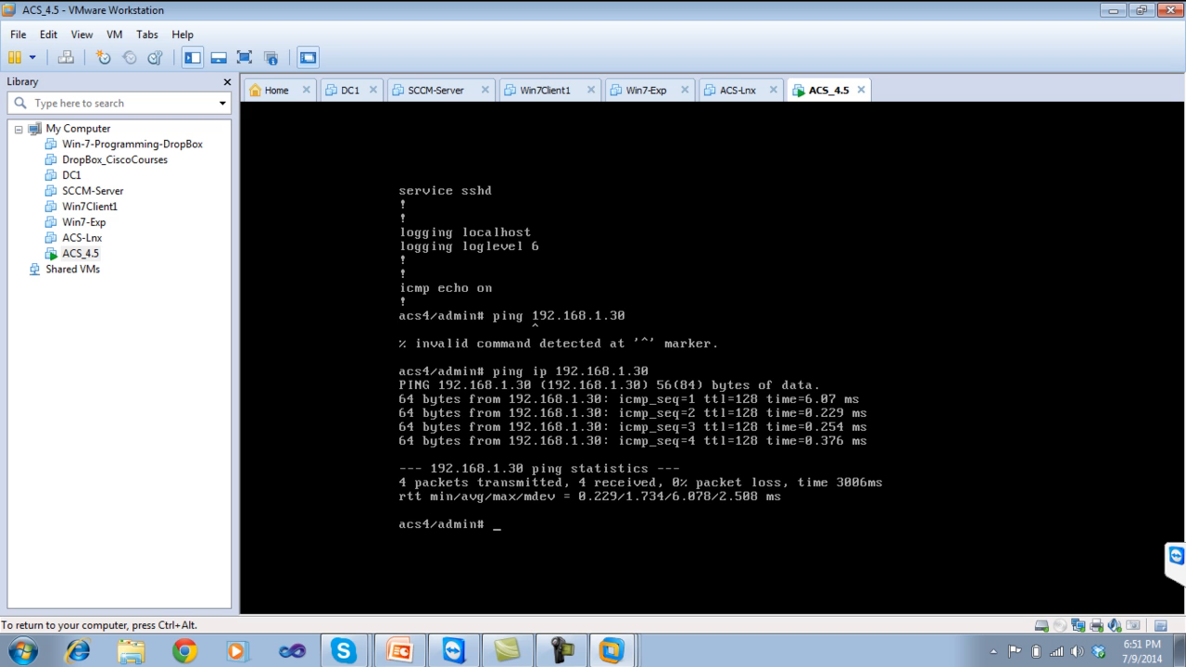
{"action": "key", "text": "ctrl+alt"}
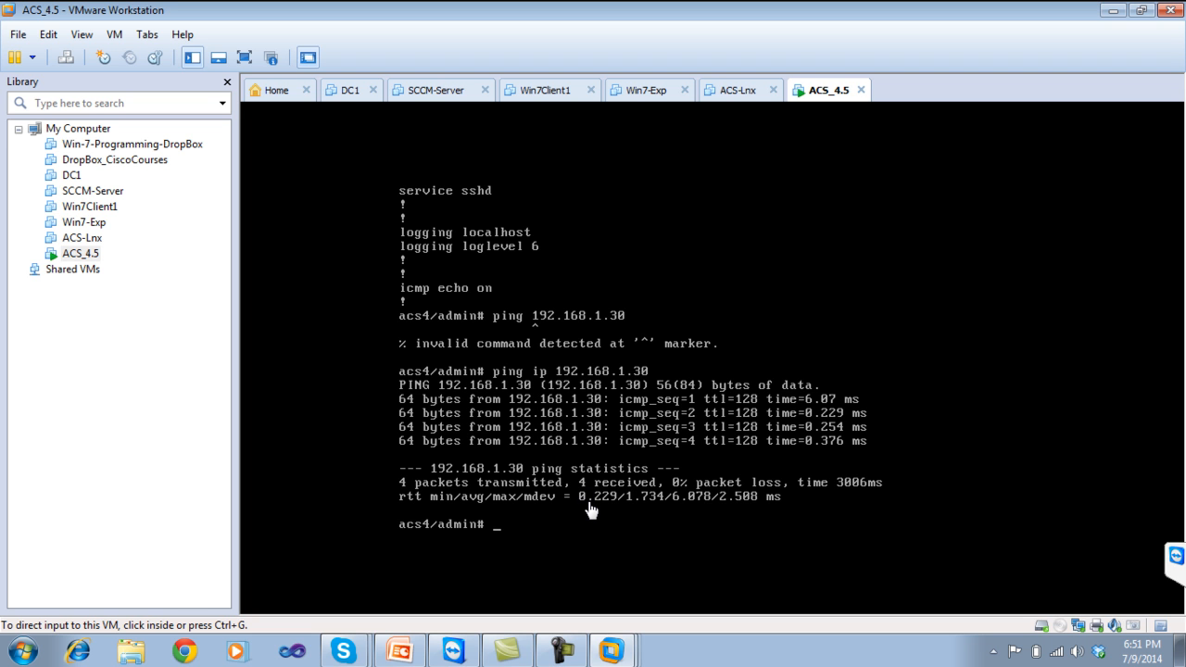
Run 'show run' to confirm hostname ACS4, IP 192.168.1.90 and gateway 192.168.1.1, then minimize VMware.
{"action": "left_click", "coordinate": [512, 534]}
{"action": "type", "text": "show"}
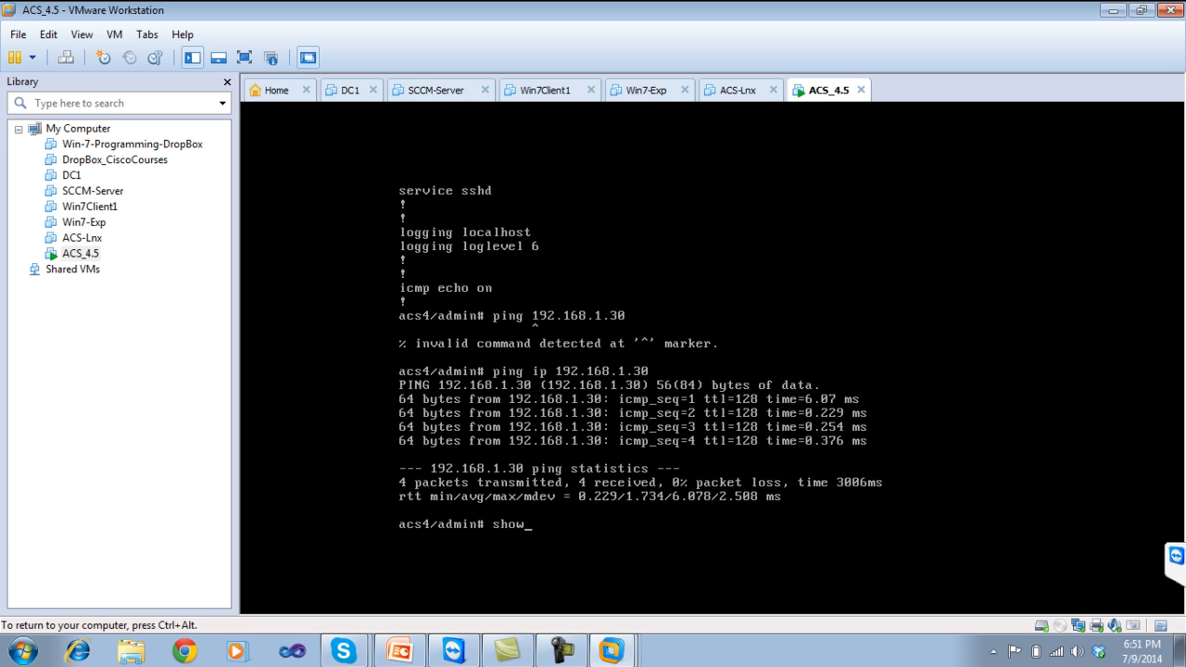
{"action": "key", "text": "Up"}
{"action": "key", "text": "Up"}
{"action": "key", "text": "Down"}
{"action": "key", "text": "Down"}
{"action": "type", "text": "run"}
{"action": "key", "text": "Return"}
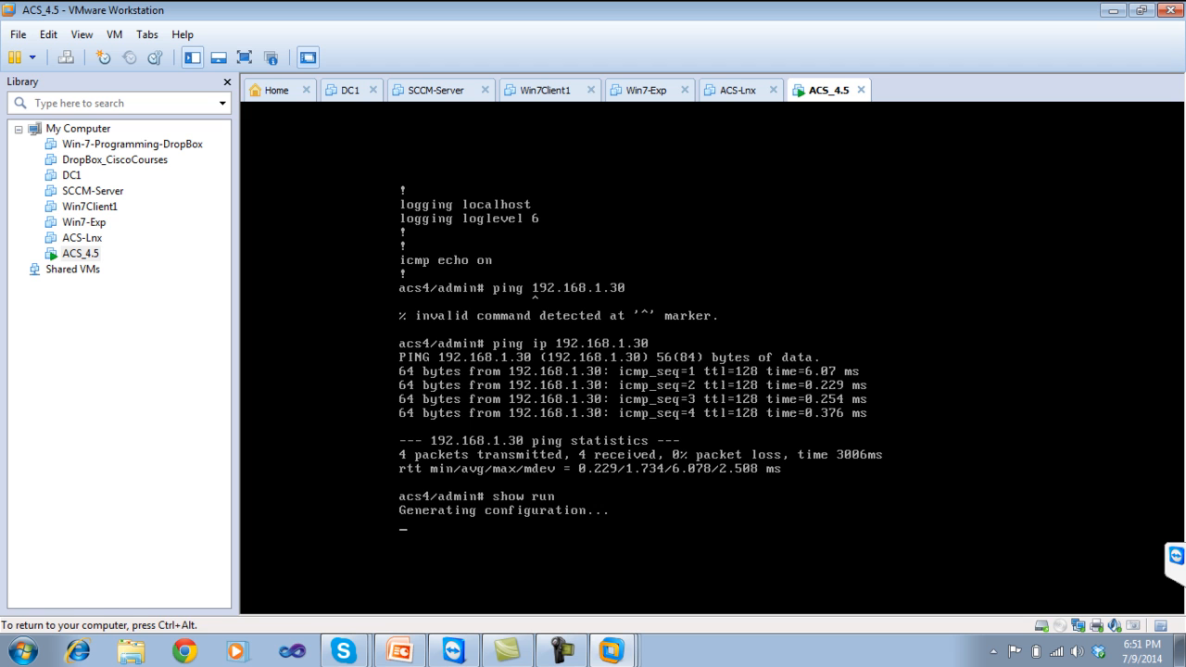
{"action": "key", "text": "ctrl+alt"}
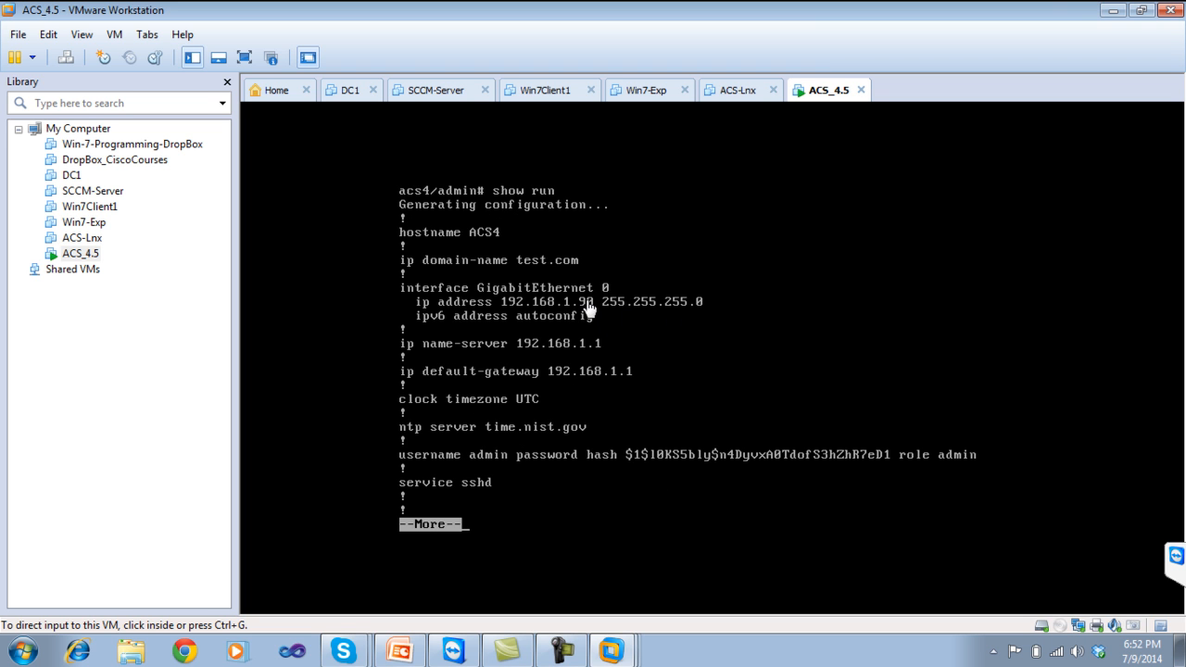
{"action": "left_click", "coordinate": [1113, 10]}
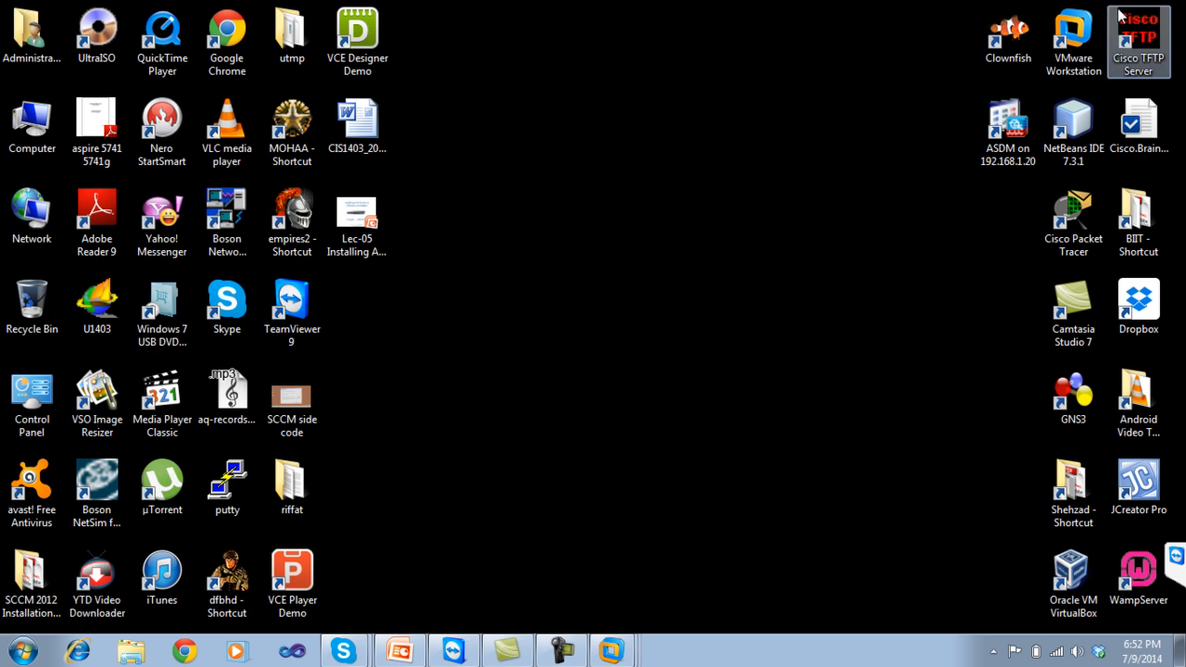
{"action": "left_click", "coordinate": [190, 655]}
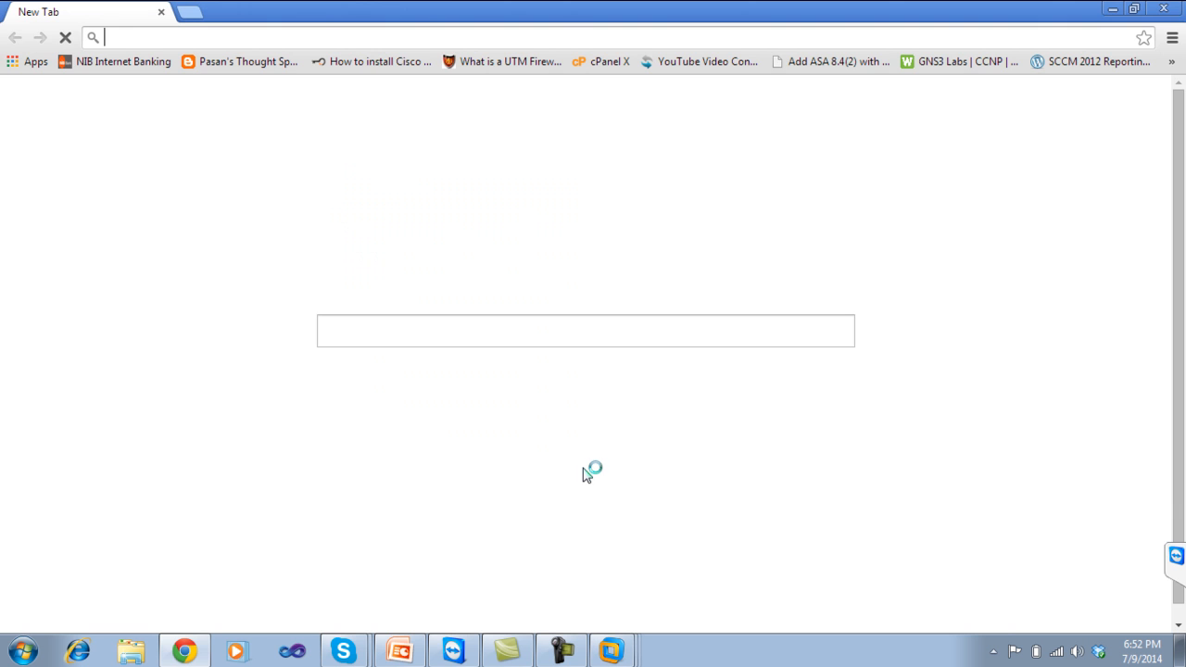
{"action": "left_click", "coordinate": [142, 38]}
{"action": "type", "text": "https"}
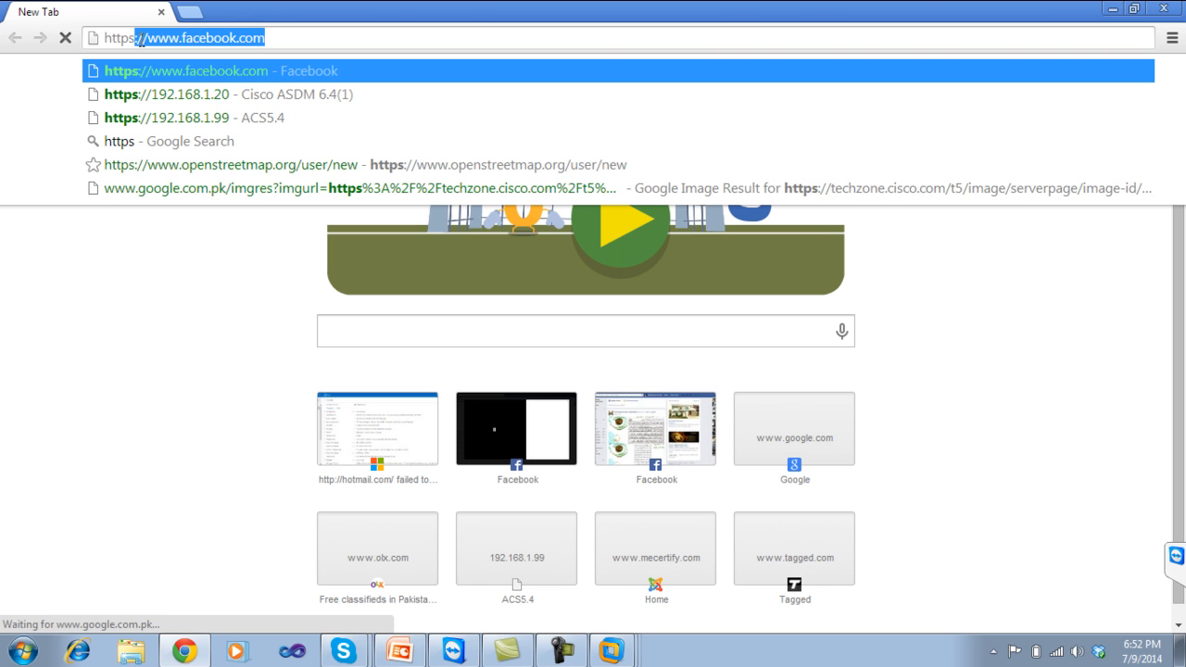
{"action": "type", "text": "://"}
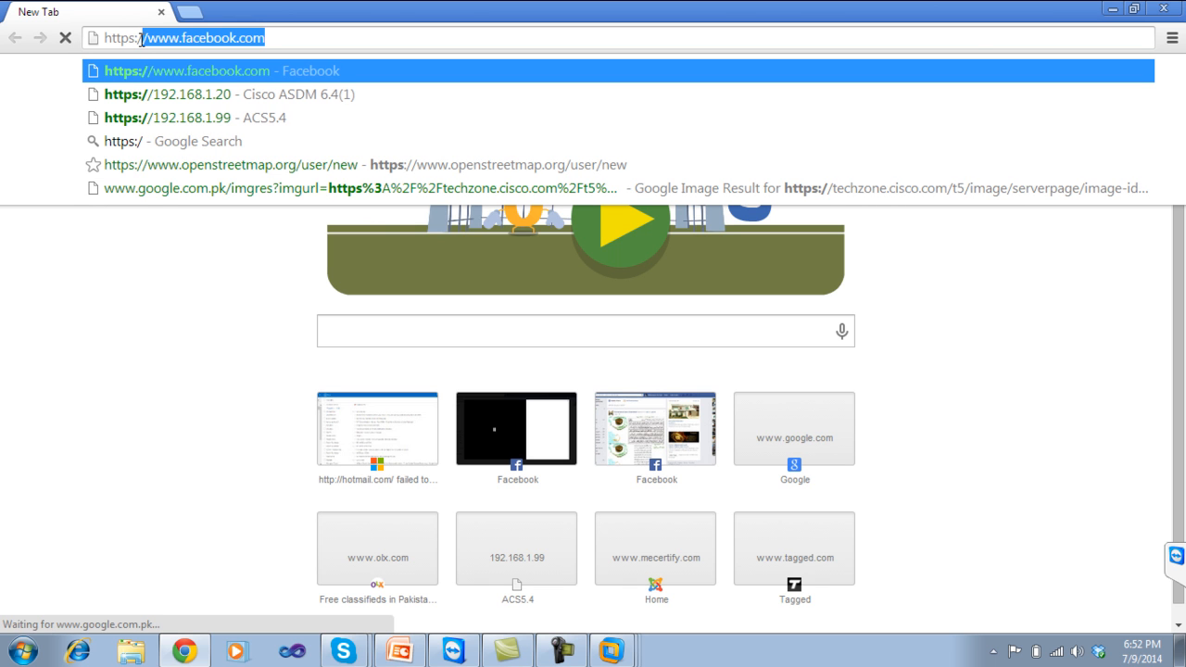
{"action": "type", "text": "192."}
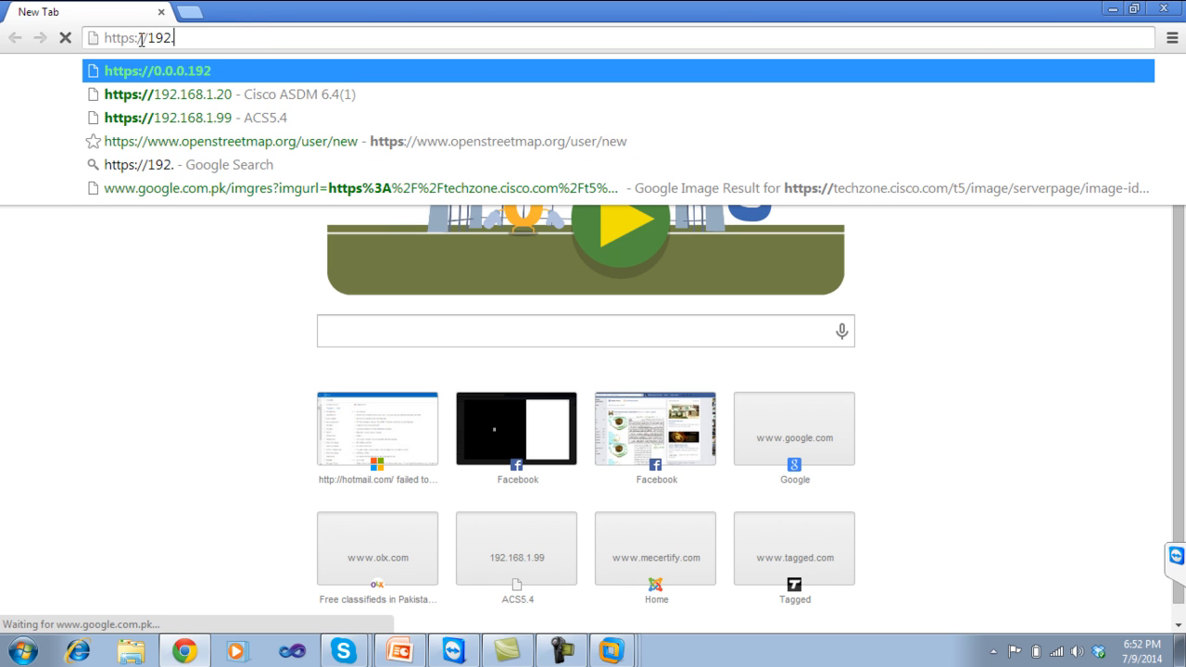
{"action": "type", "text": "168.1.90"}
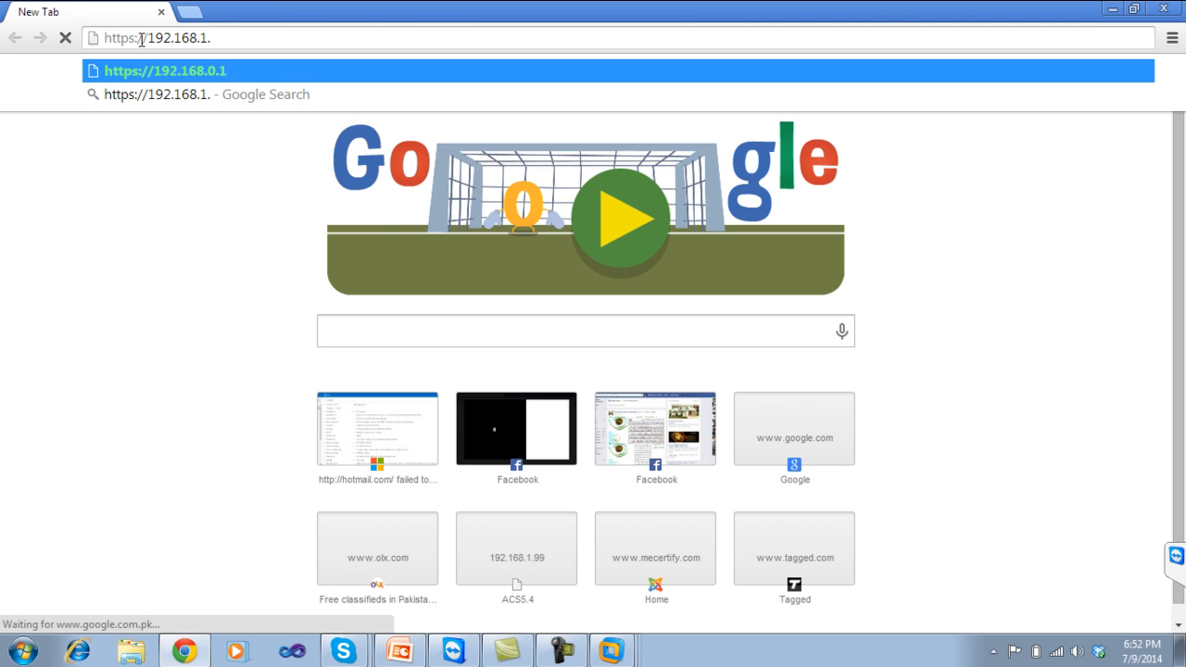
{"action": "key", "text": "Return"}
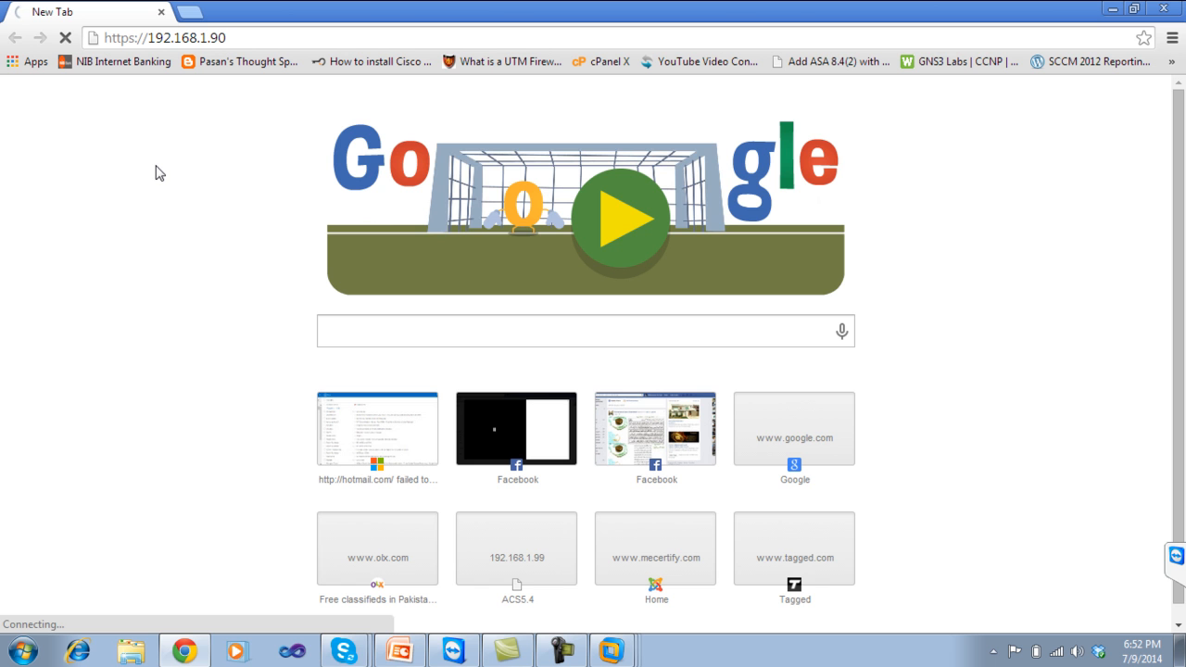
{"action": "left_click", "coordinate": [14, 645]}
Run 'ping 192.168.1.90' in a Command Prompt, confirming 4 replies with 0% loss, then close it.
{"action": "type", "text": "cmd"}
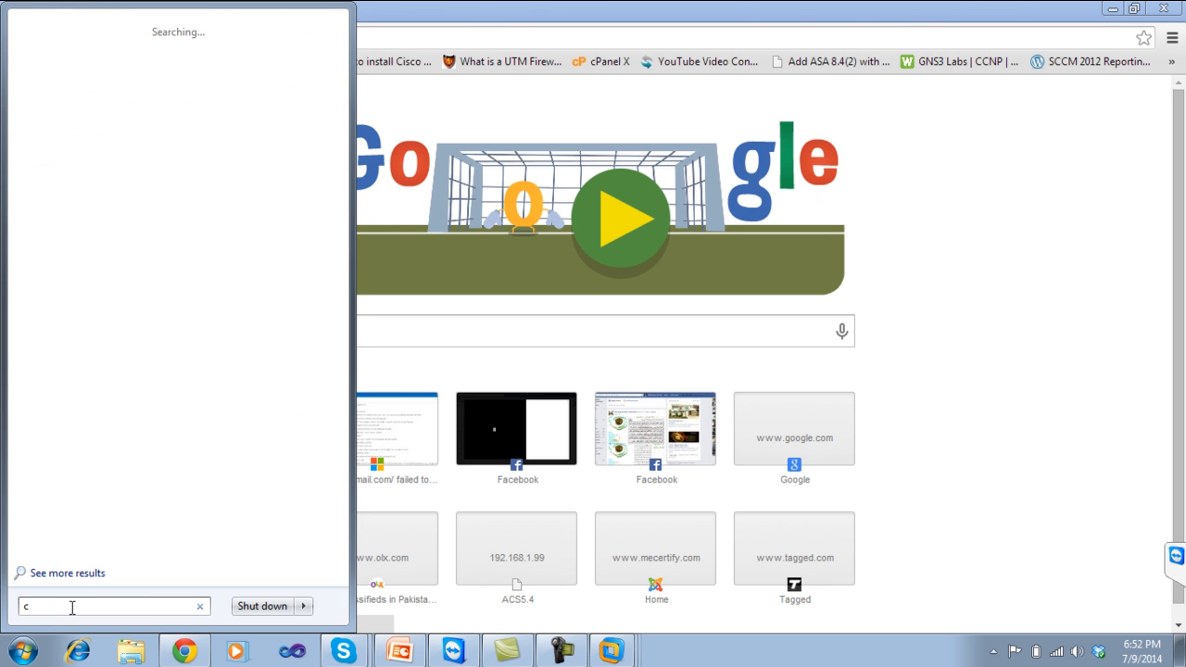
{"action": "key", "text": "Return"}
{"action": "type", "text": "ping 192.16"}
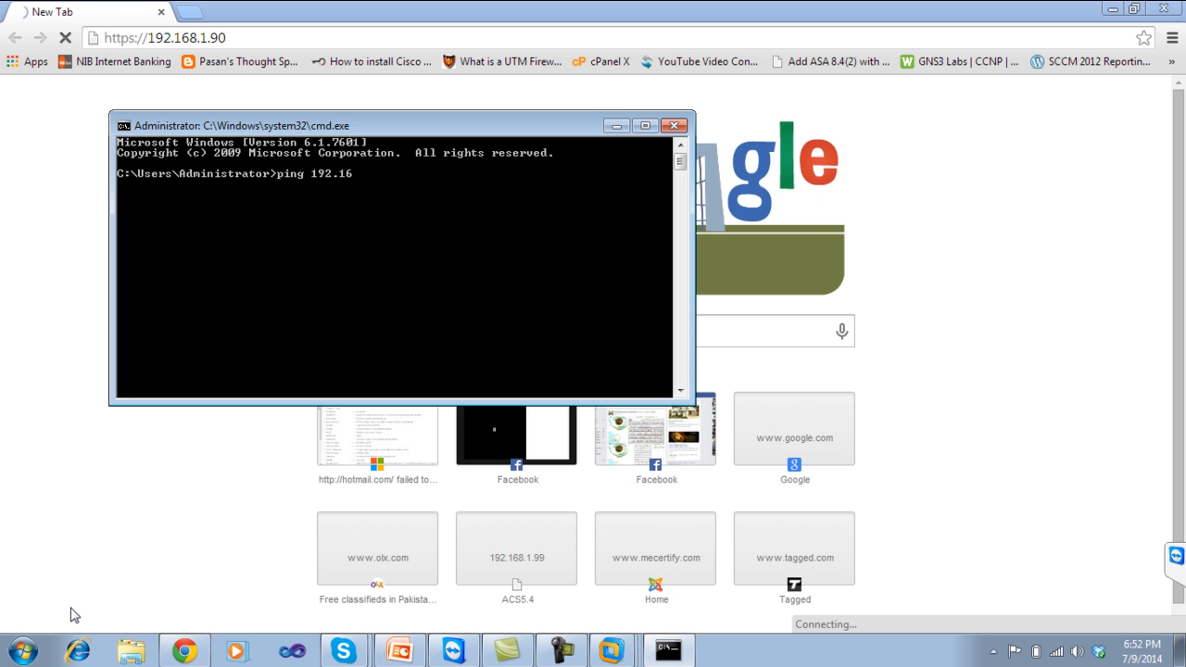
{"action": "type", "text": "8.1.90"}
{"action": "key", "text": "Return"}
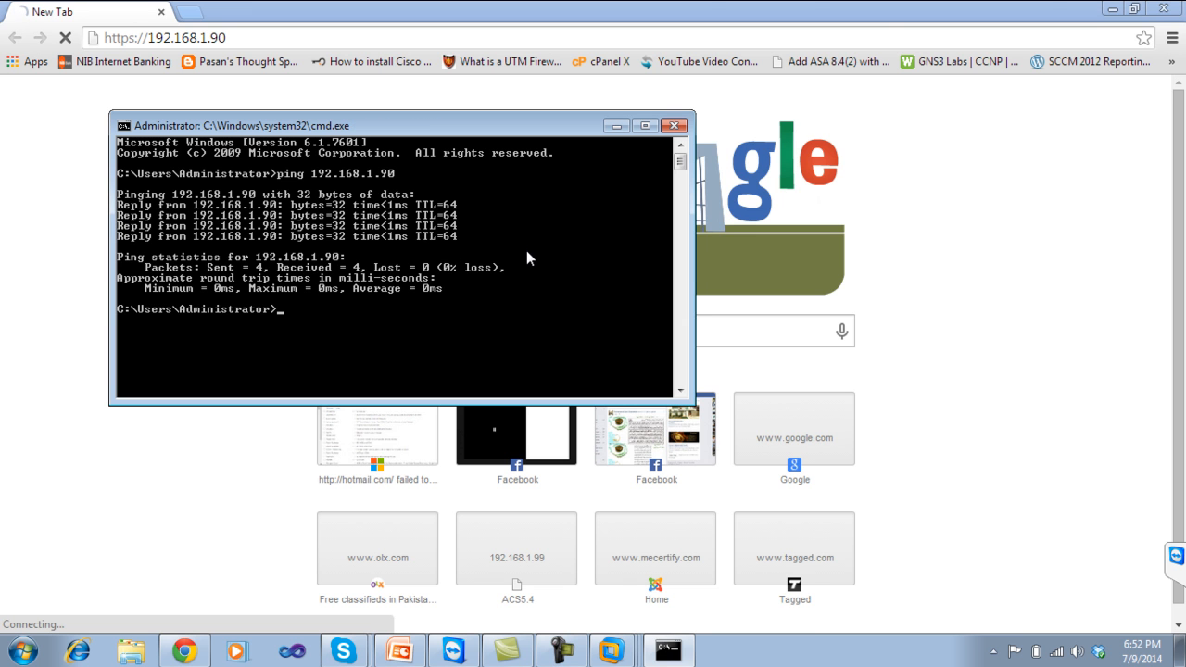
{"action": "left_click", "coordinate": [675, 125]}
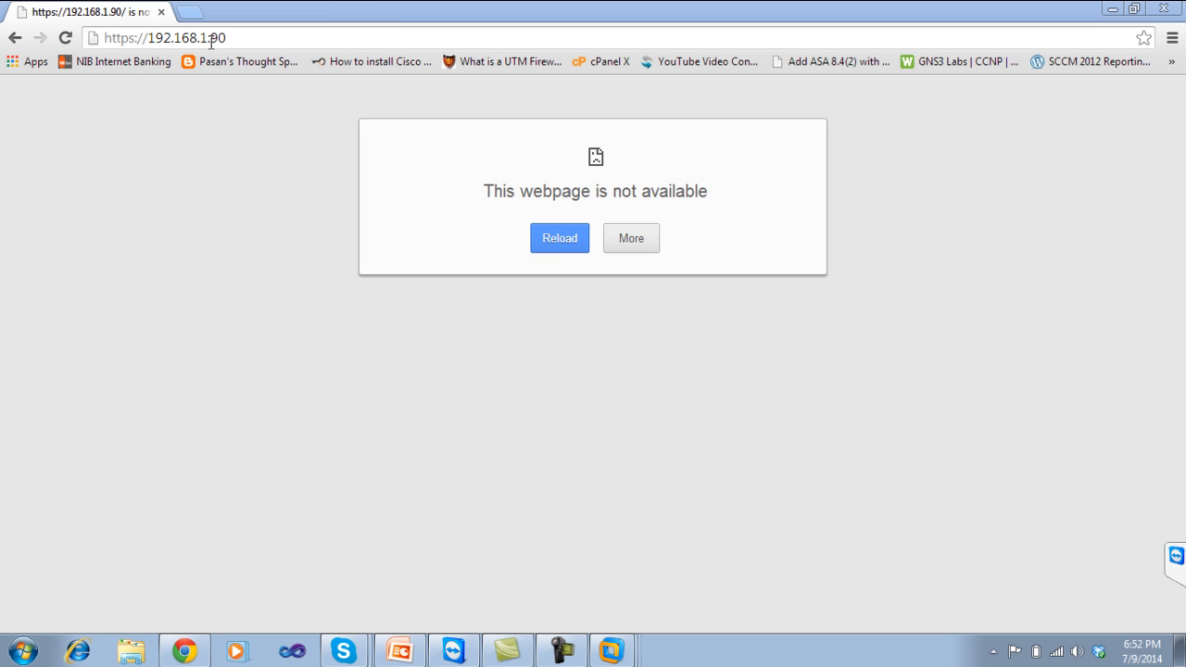
{"action": "left_click", "coordinate": [557, 251]}
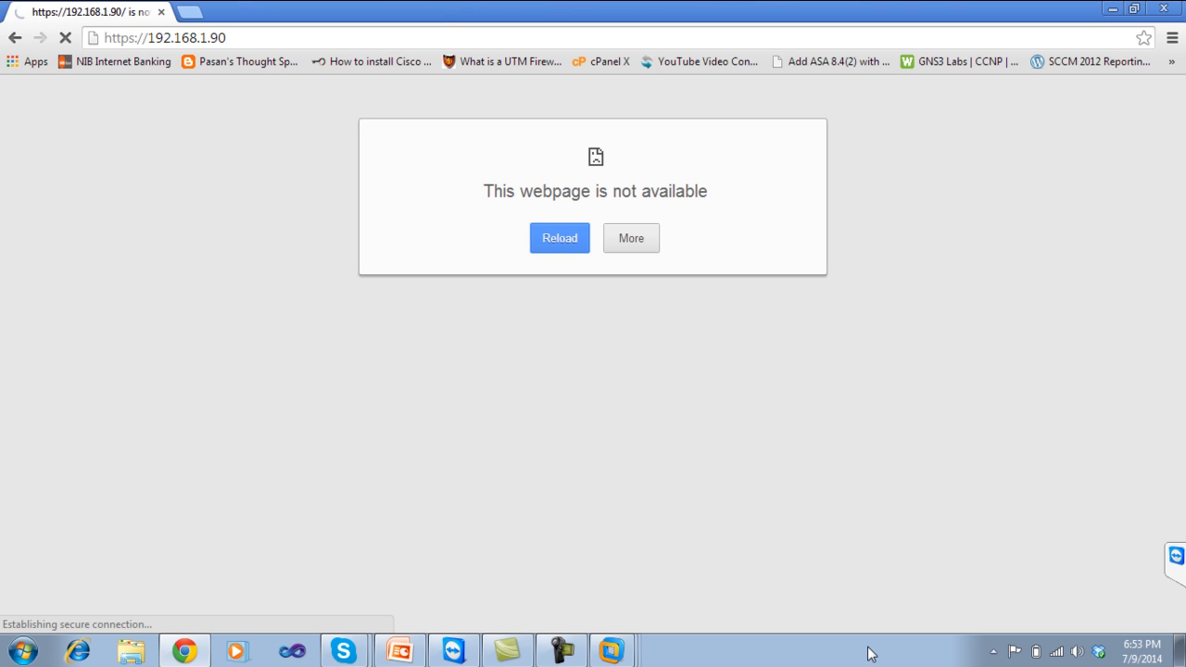
{"action": "left_click", "coordinate": [1136, 525]}
{"action": "left_click", "coordinate": [1132, 8]}
{"action": "left_click_drag", "start_coordinate": [816, 173], "coordinate": [569, 87]}
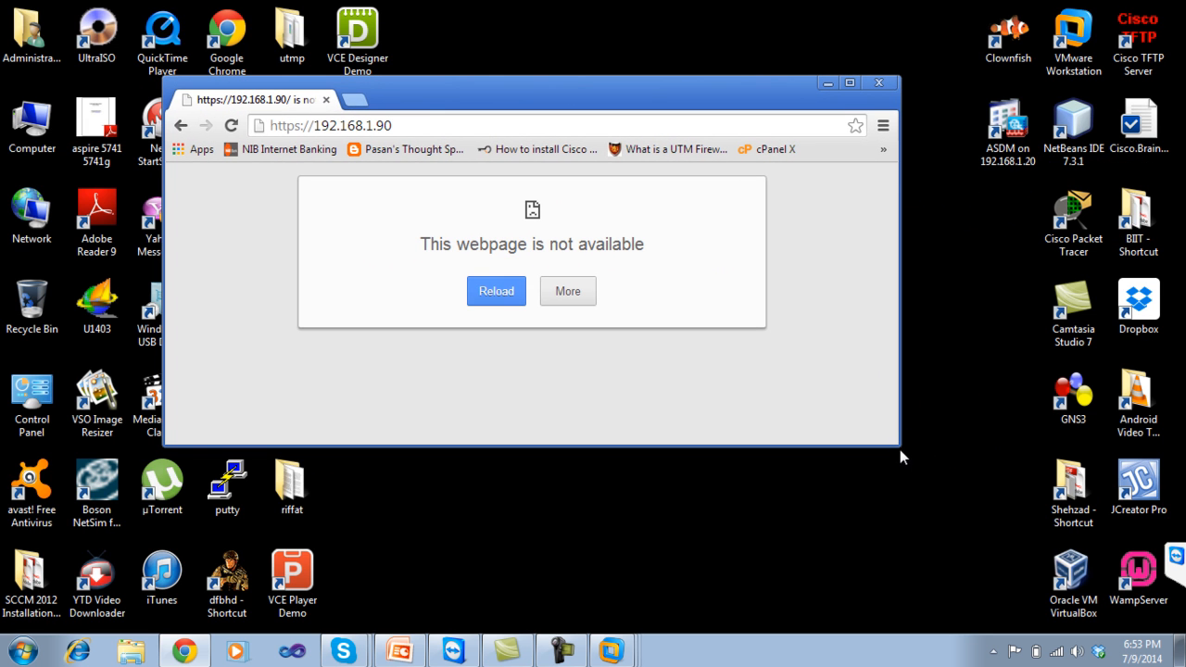
{"action": "left_click_drag", "start_coordinate": [896, 445], "coordinate": [1028, 572]}
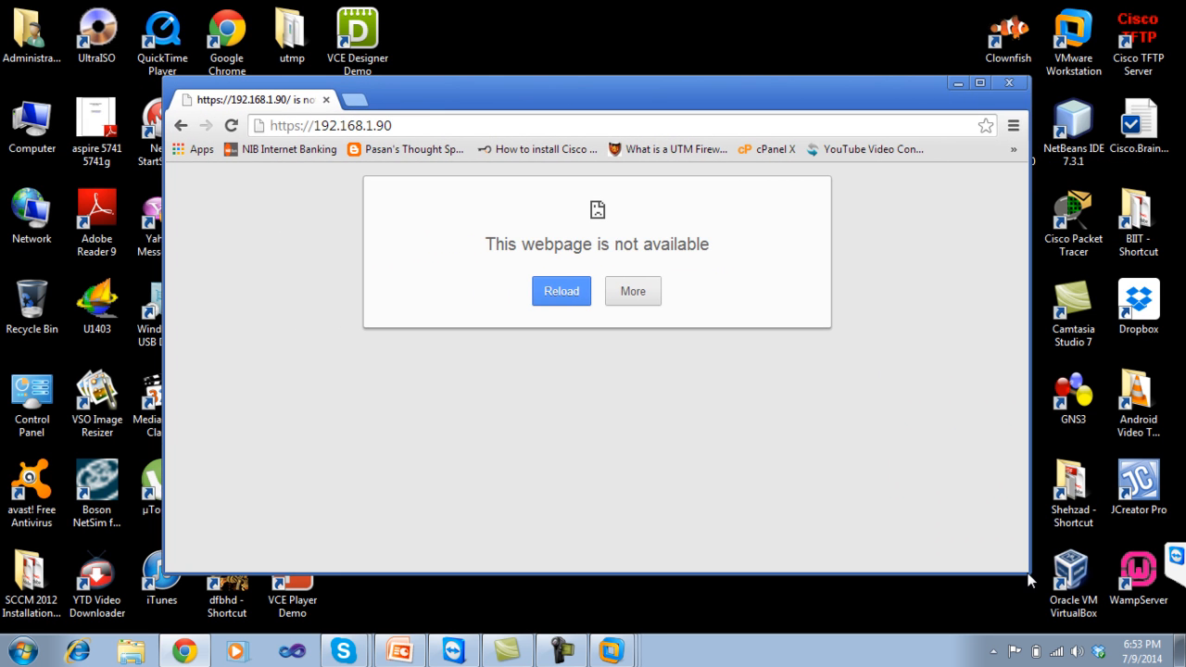
{"action": "double_click", "coordinate": [559, 90]}
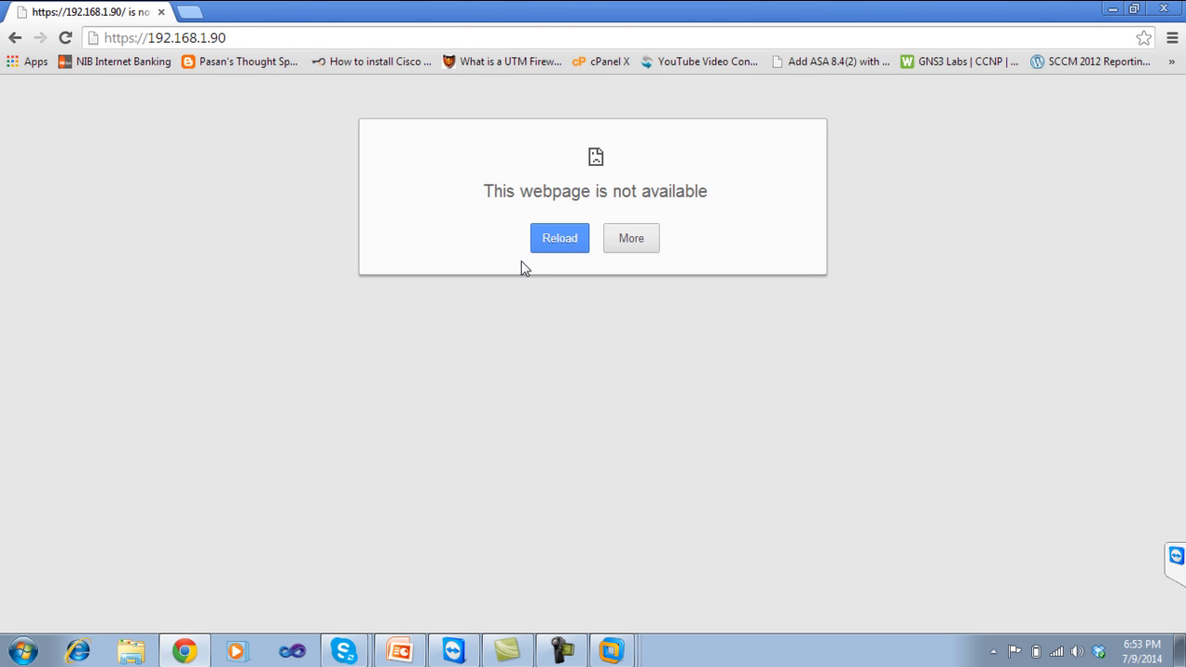
{"action": "left_click", "coordinate": [324, 41]}
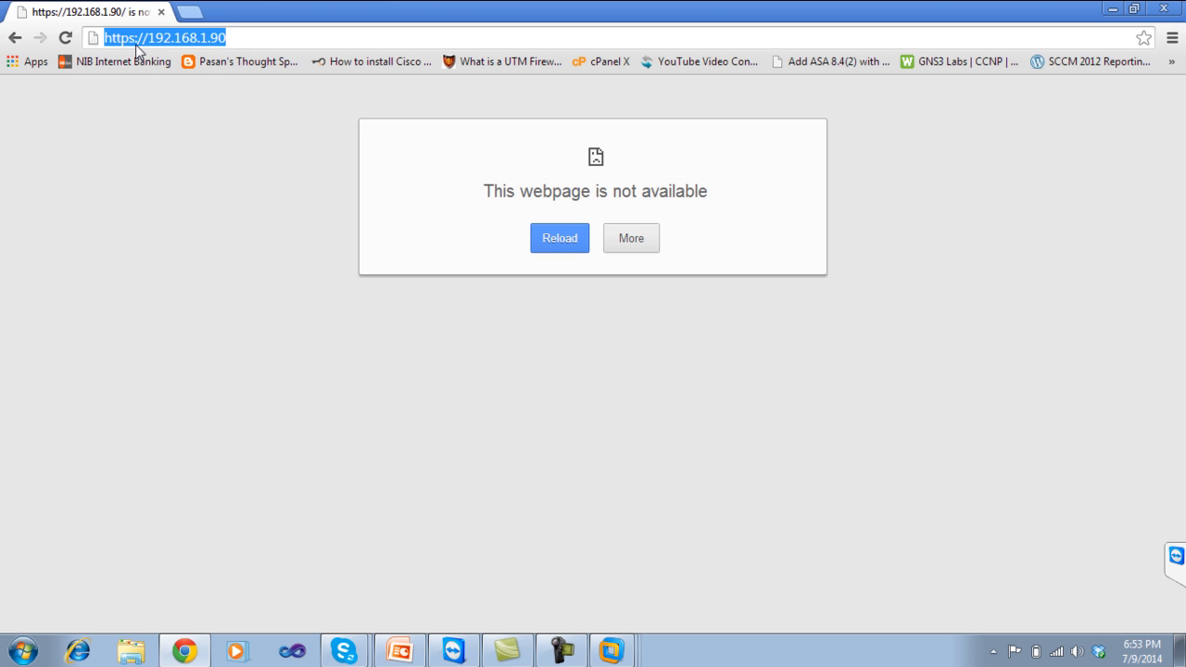
{"action": "left_click", "coordinate": [251, 39]}
{"action": "key", "text": "Return"}
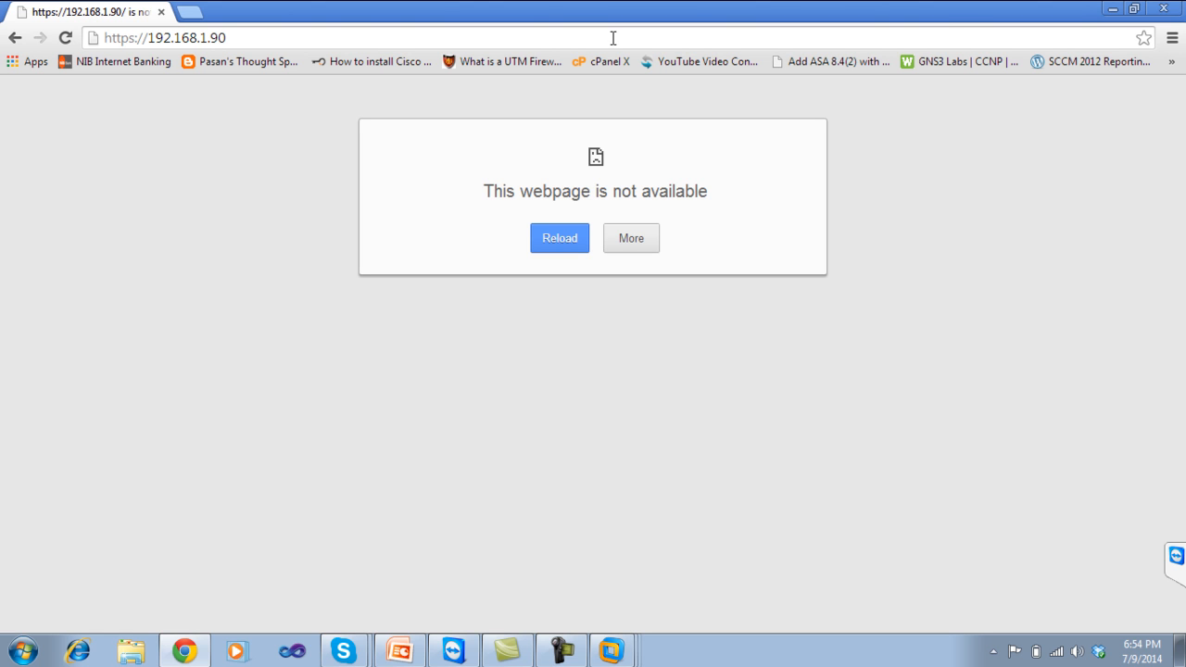
{"action": "left_click", "coordinate": [945, 34]}
{"action": "key", "text": "Return"}
{"action": "left_click", "coordinate": [1159, 10]}
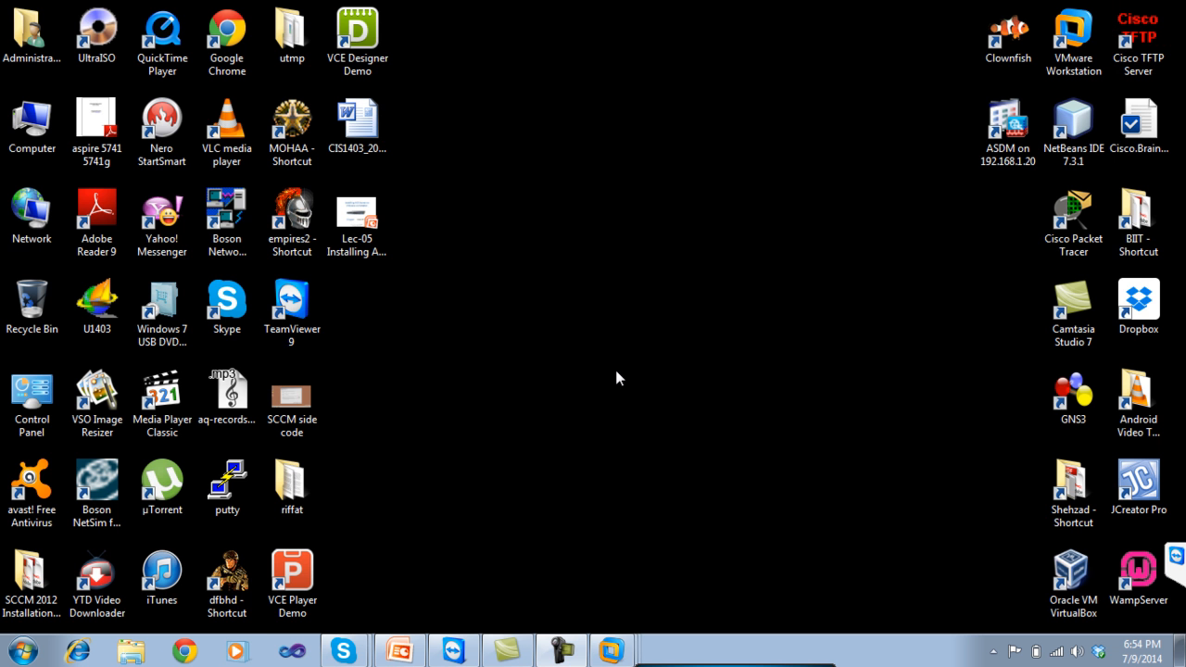
{"action": "left_click", "coordinate": [77, 651]}
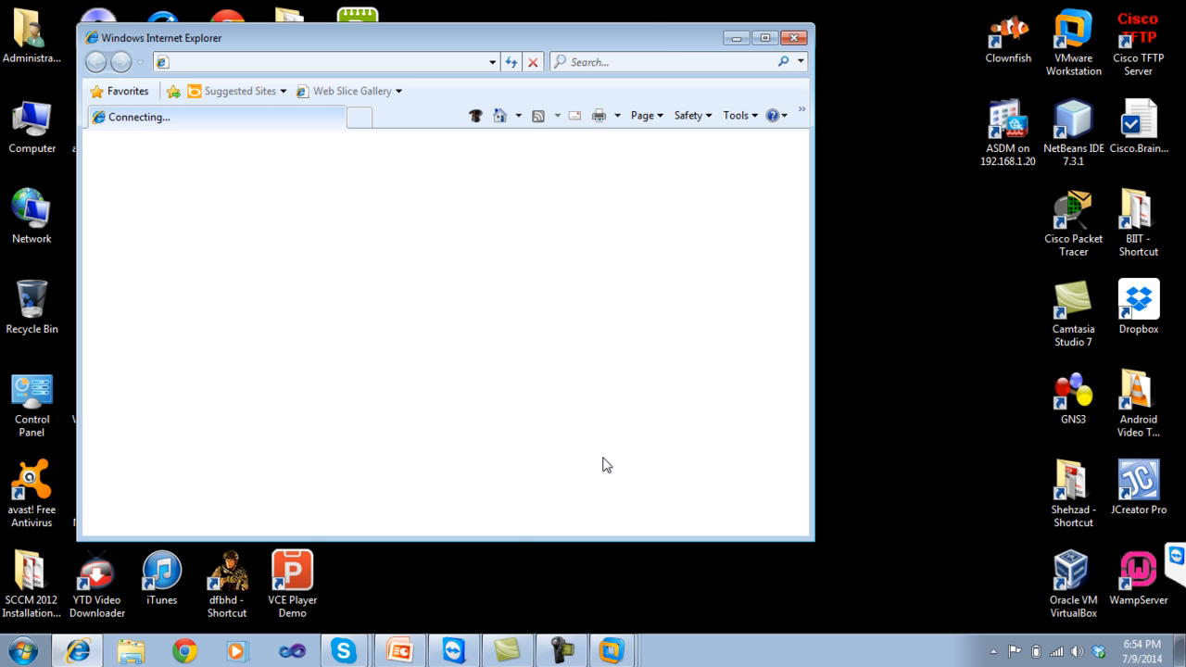
{"action": "double_click", "coordinate": [655, 40]}
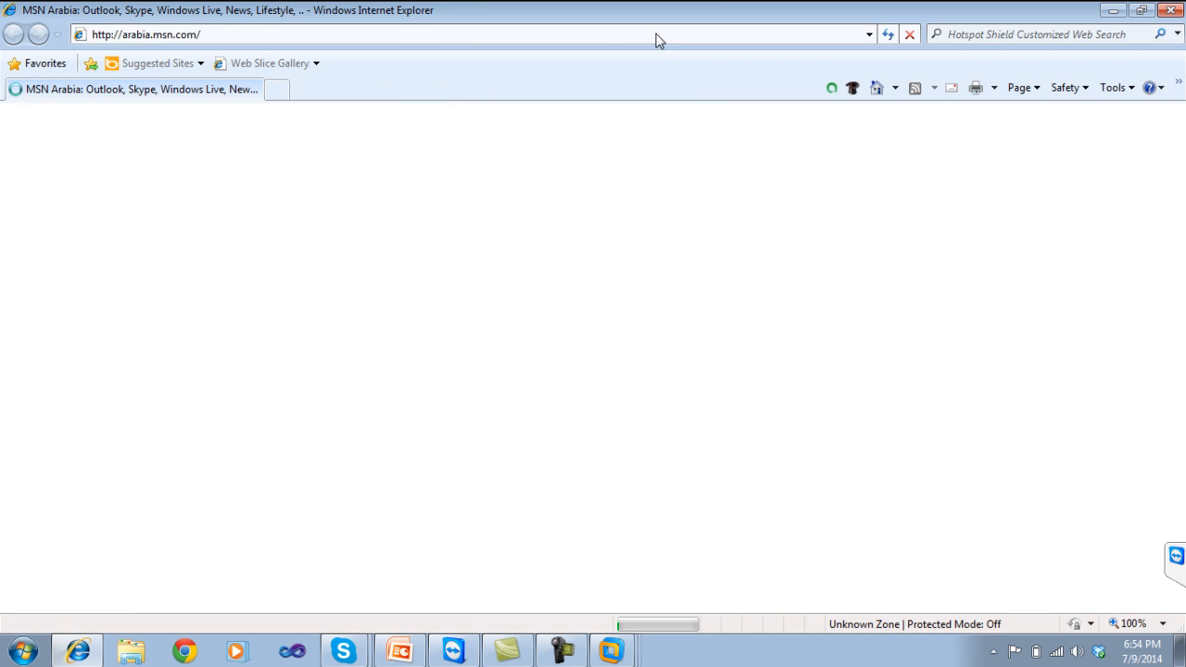
{"action": "left_click", "coordinate": [279, 38]}
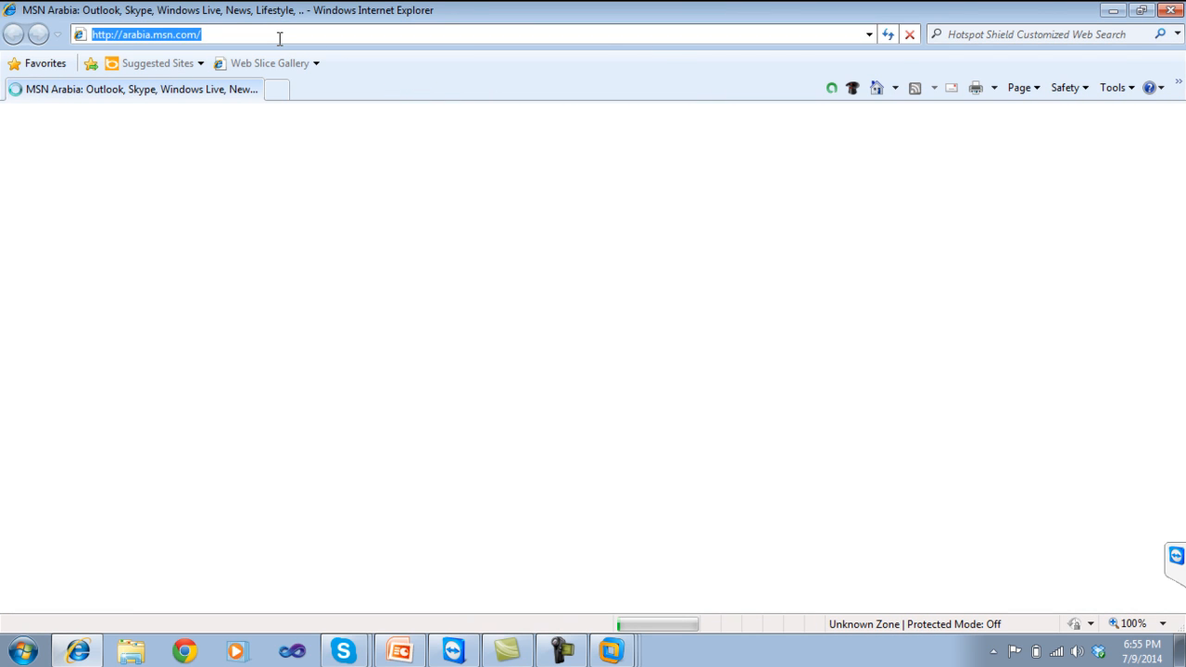
{"action": "type", "text": "http"}
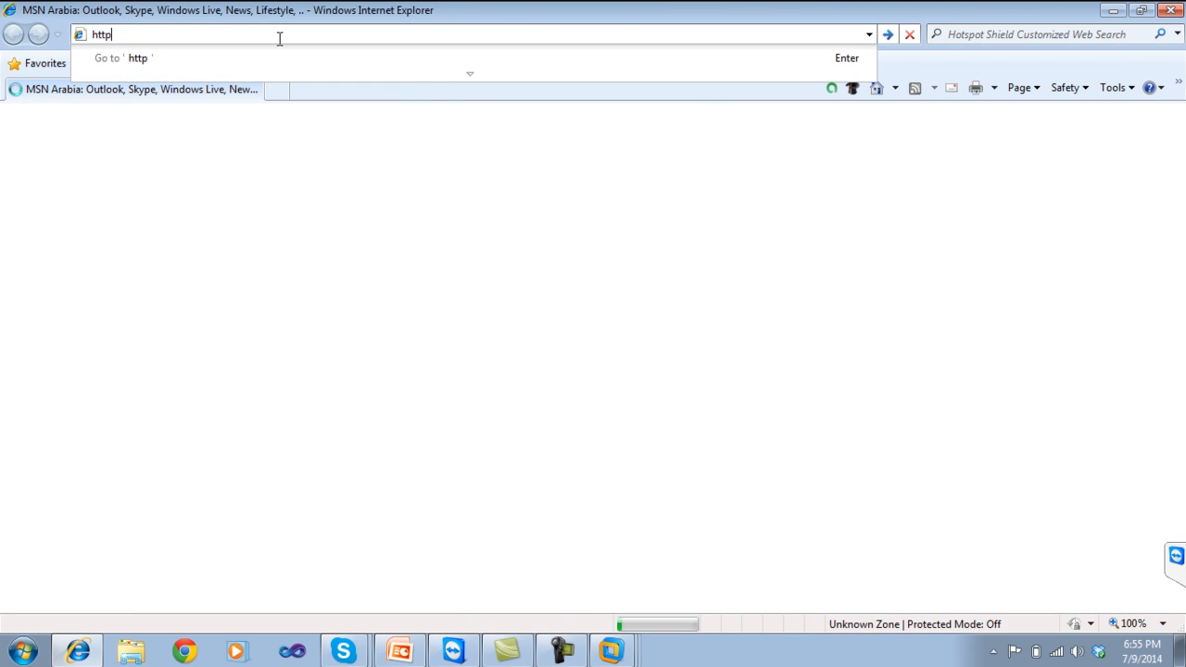
{"action": "type", "text": "s://192.168."}
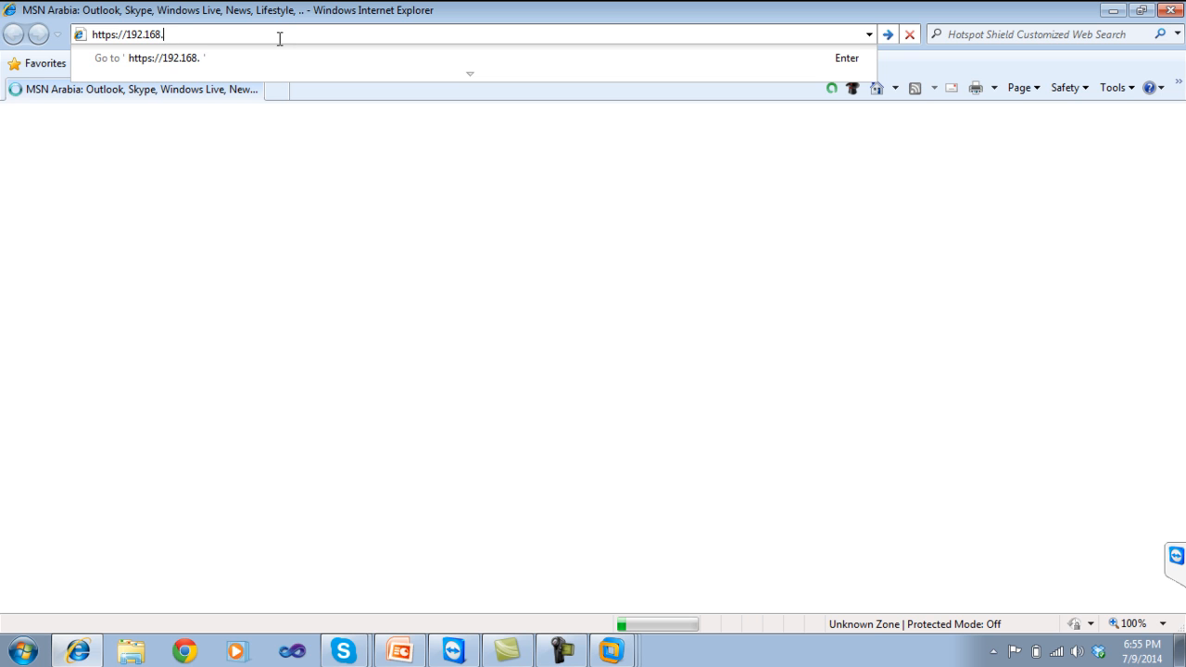
{"action": "type", "text": "1.90"}
{"action": "key", "text": "Return"}
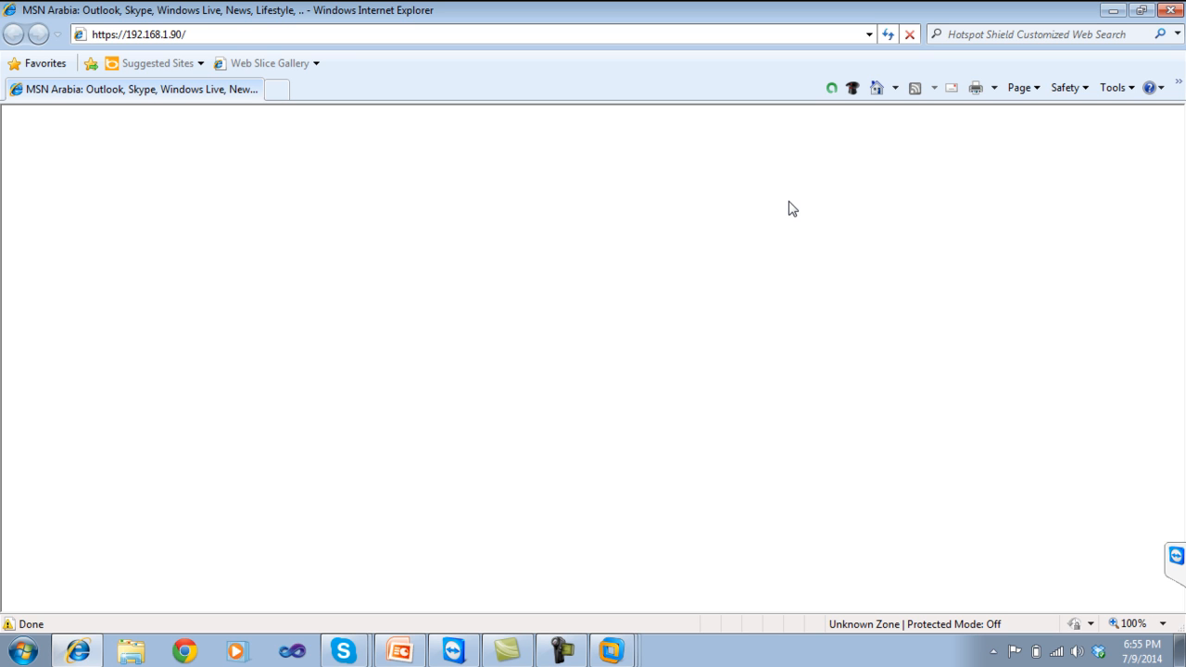
{"action": "left_click", "coordinate": [888, 34]}
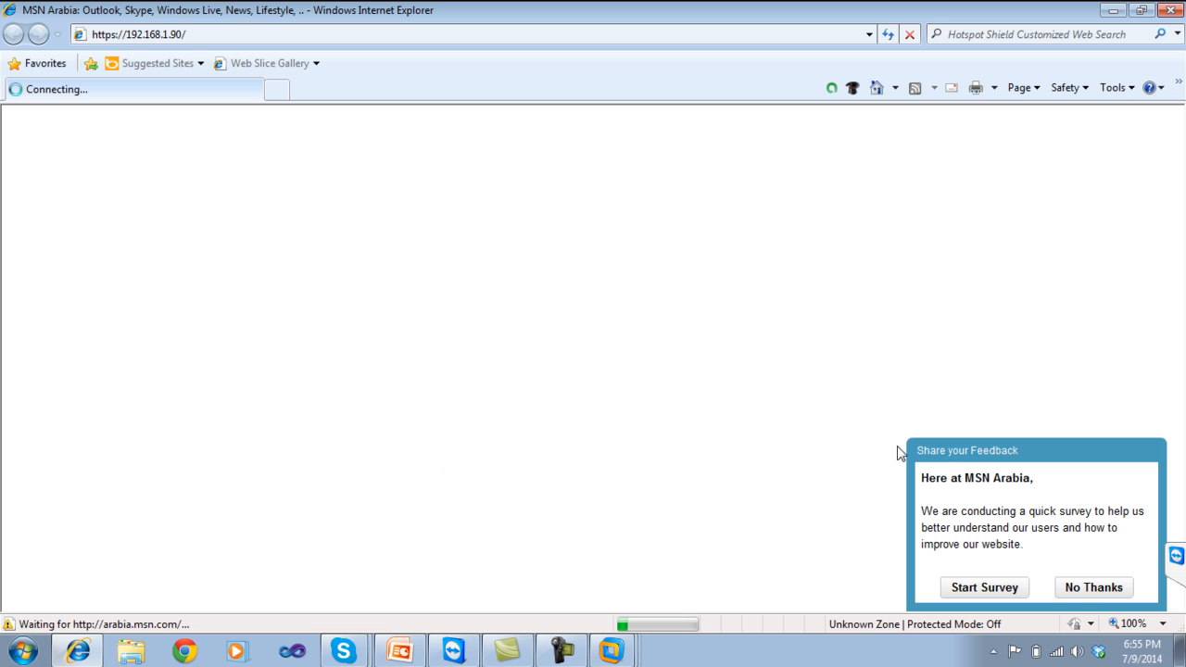
{"action": "left_click", "coordinate": [1088, 598]}
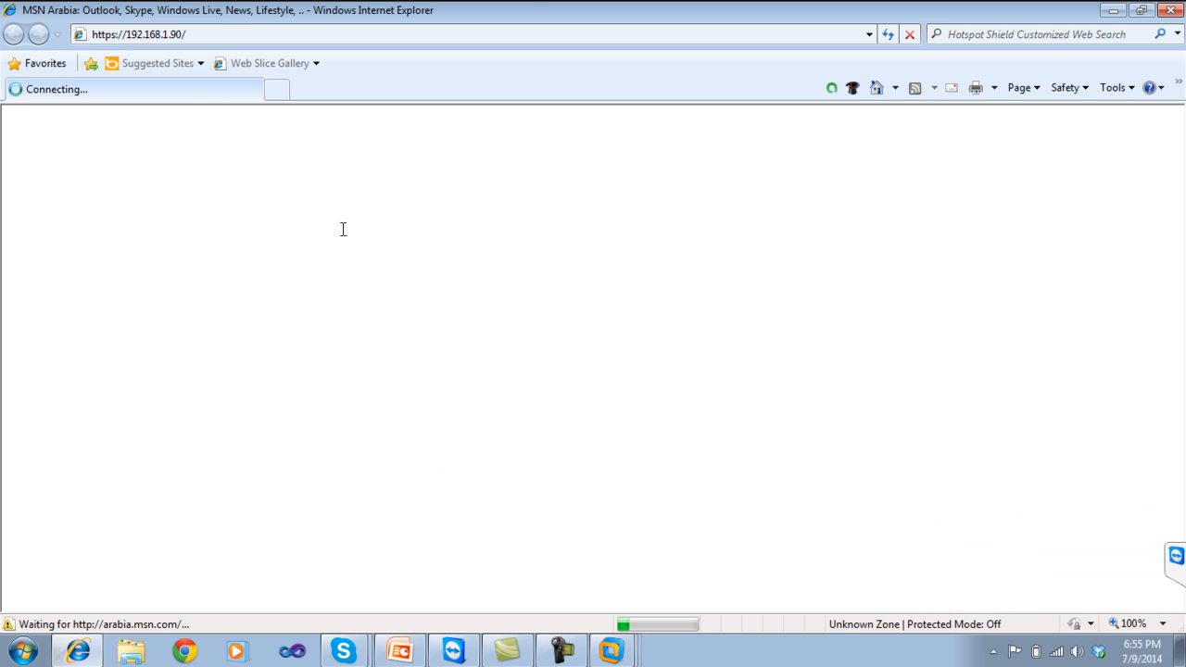
{"action": "left_click", "coordinate": [380, 34]}
{"action": "left_click", "coordinate": [380, 33]}
{"action": "key", "text": "Return"}
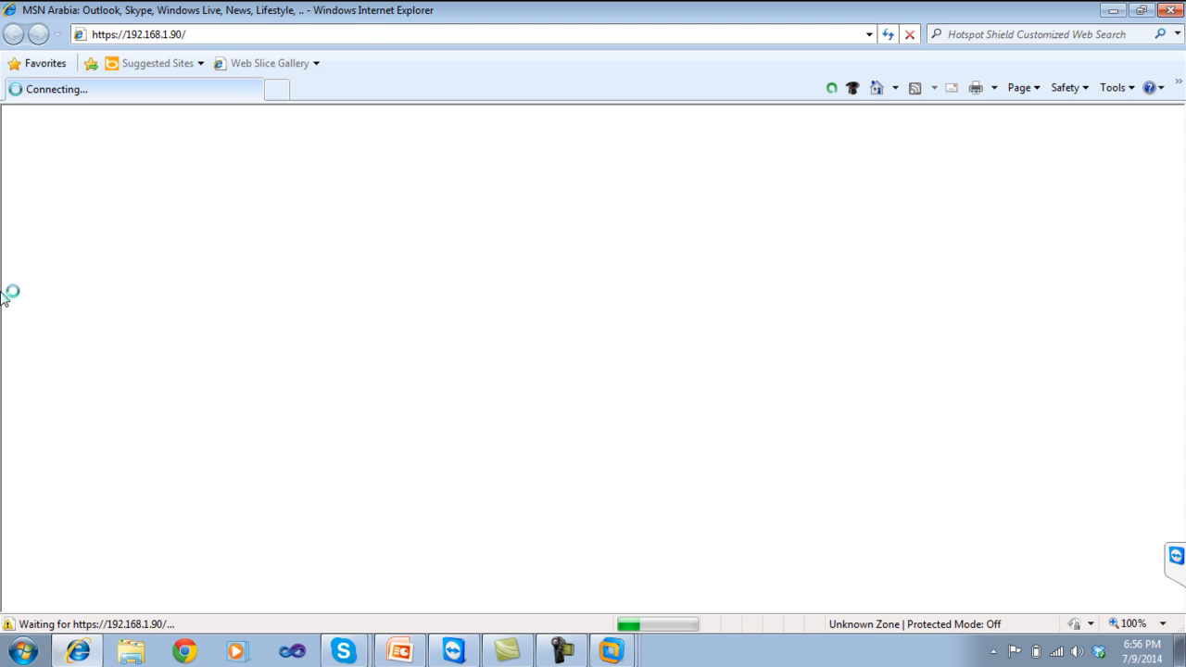
{"action": "left_click", "coordinate": [23, 651]}
Ping 192.168.1.90 again from a cmd window, confirming 0% loss, then close the console.
{"action": "left_click", "coordinate": [58, 607]}
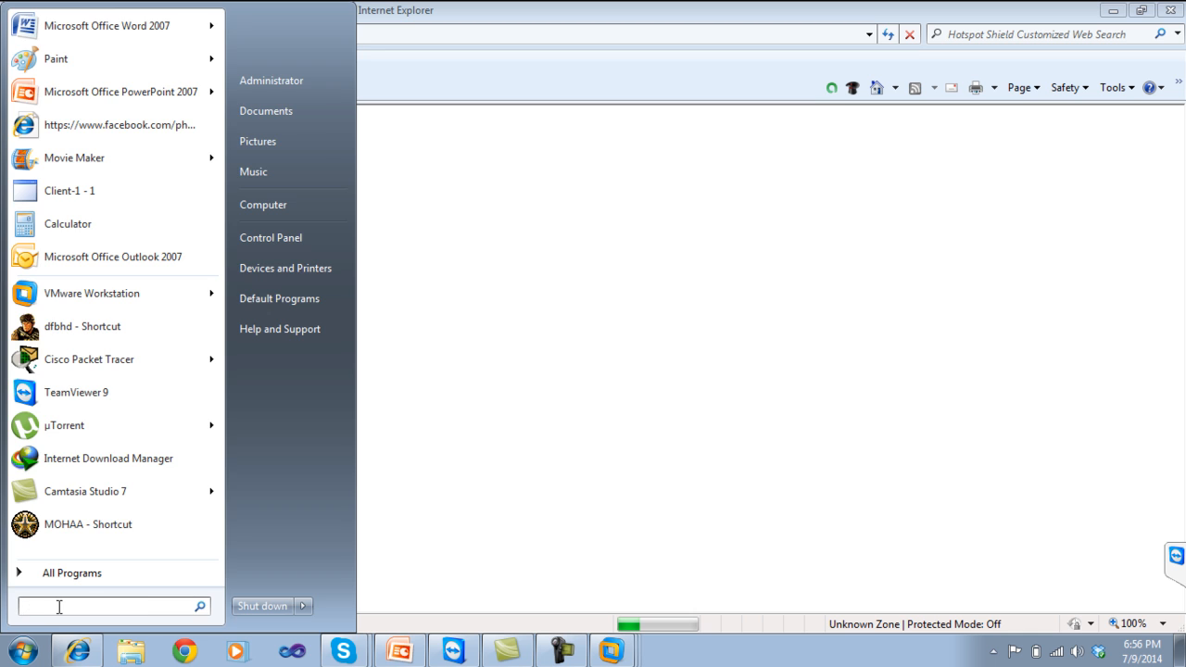
{"action": "type", "text": "cmd"}
{"action": "key", "text": "Return"}
{"action": "type", "text": "ping "}
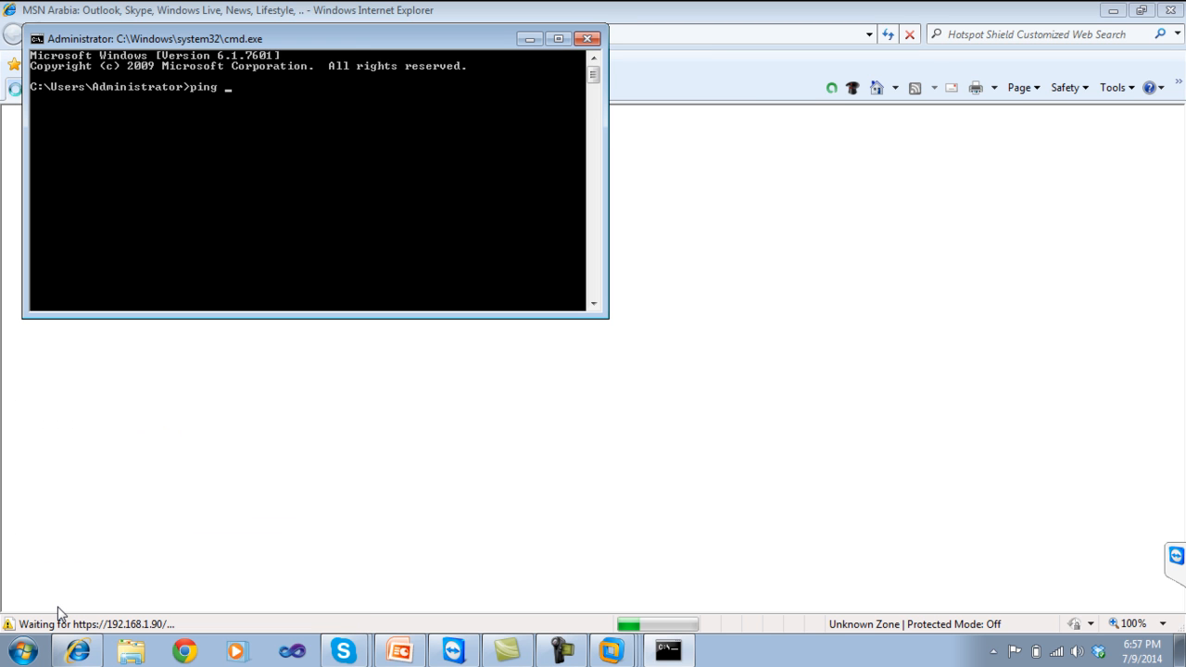
{"action": "type", "text": "192.168.1.90"}
{"action": "key", "text": "Return"}
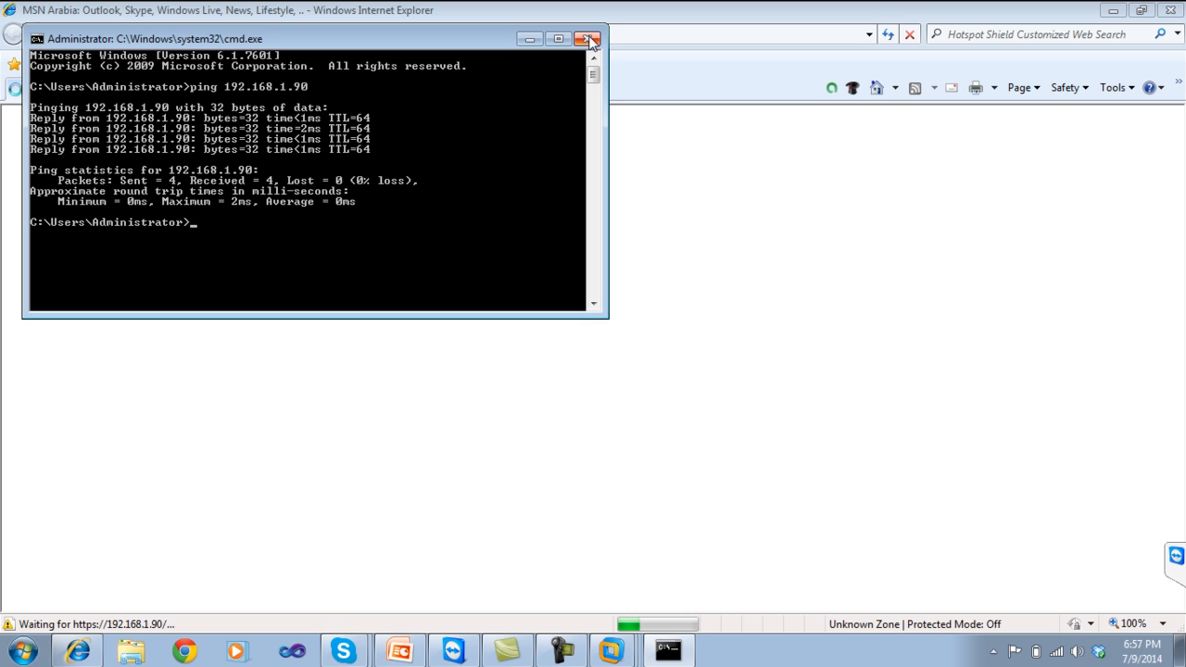
{"action": "left_click", "coordinate": [587, 39]}
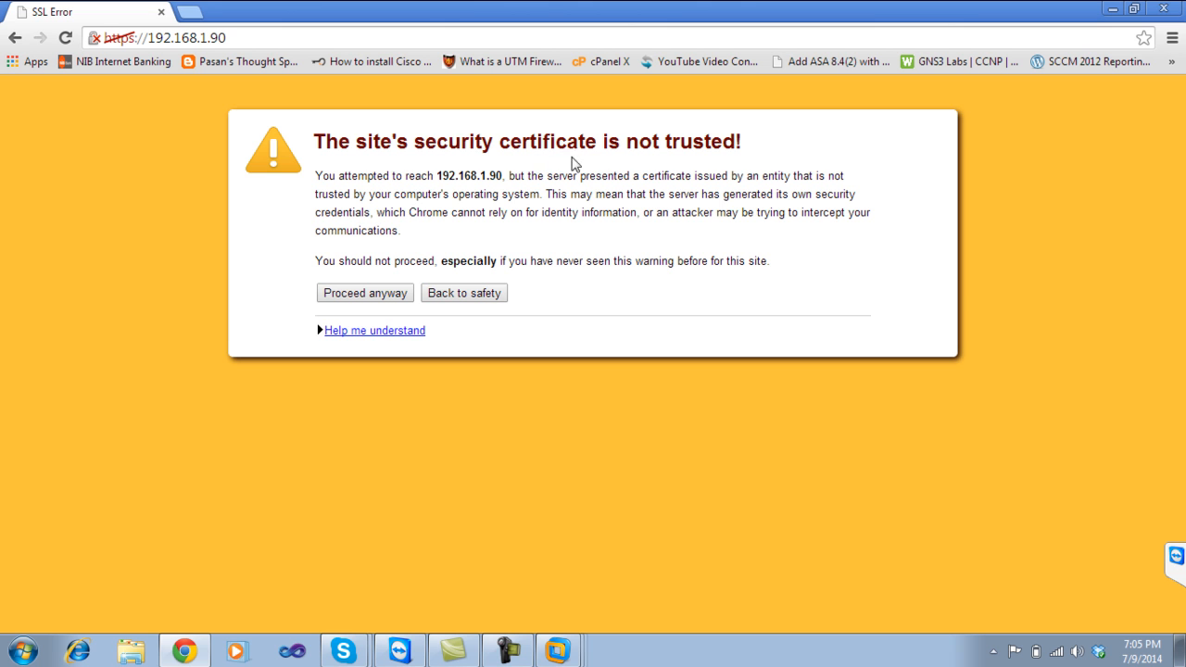
{"action": "left_click_drag", "start_coordinate": [743, 141], "coordinate": [318, 141]}
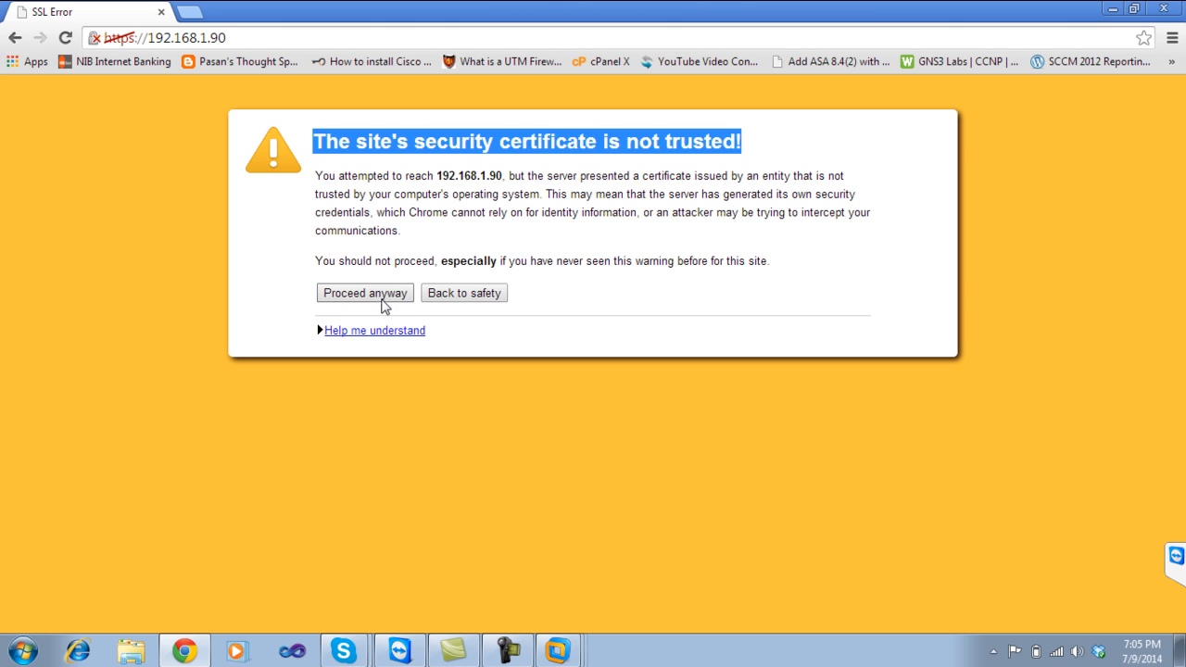
{"action": "left_click", "coordinate": [368, 295]}
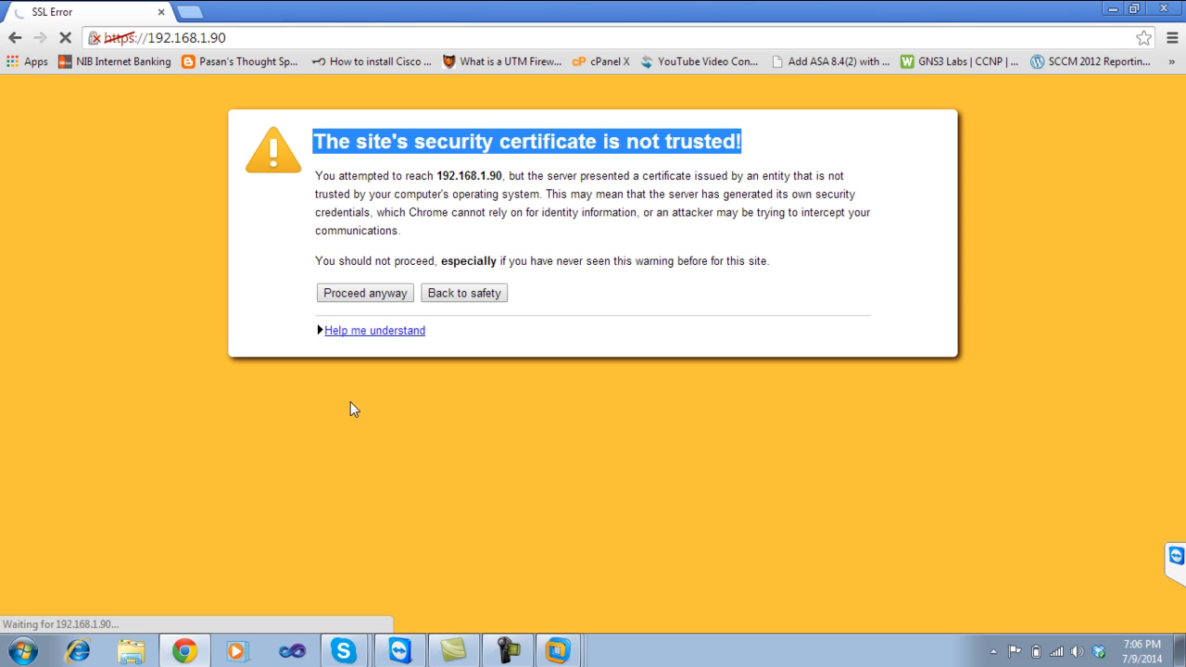
{"action": "left_click", "coordinate": [509, 650]}
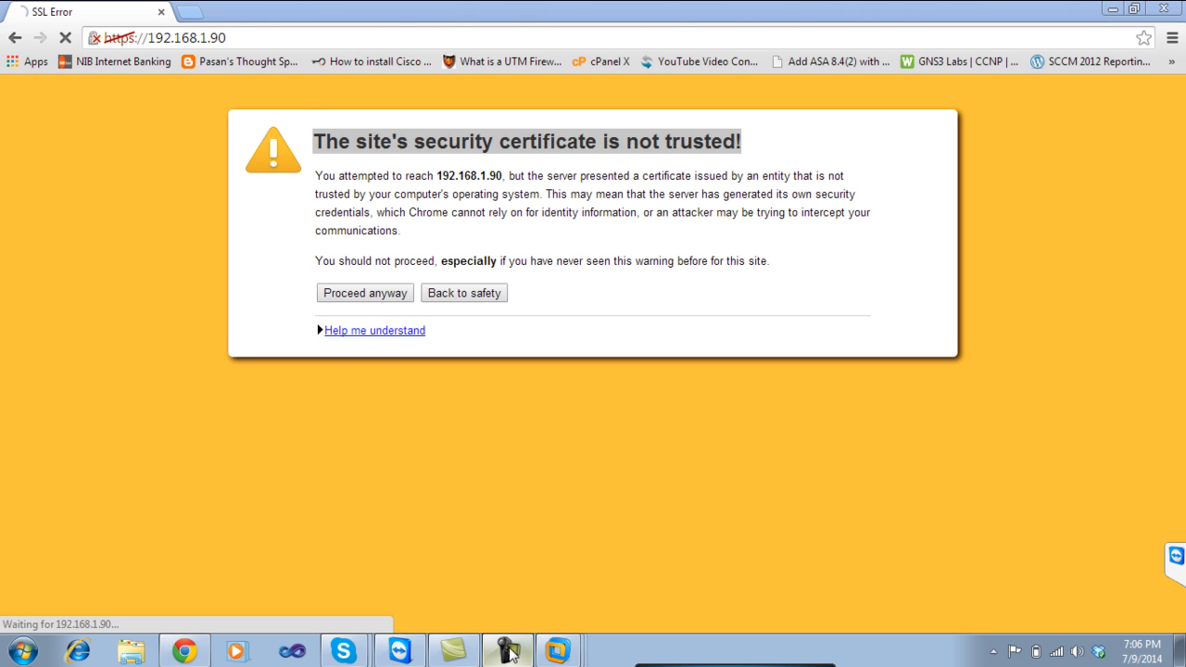
{"action": "left_click", "coordinate": [1145, 530]}
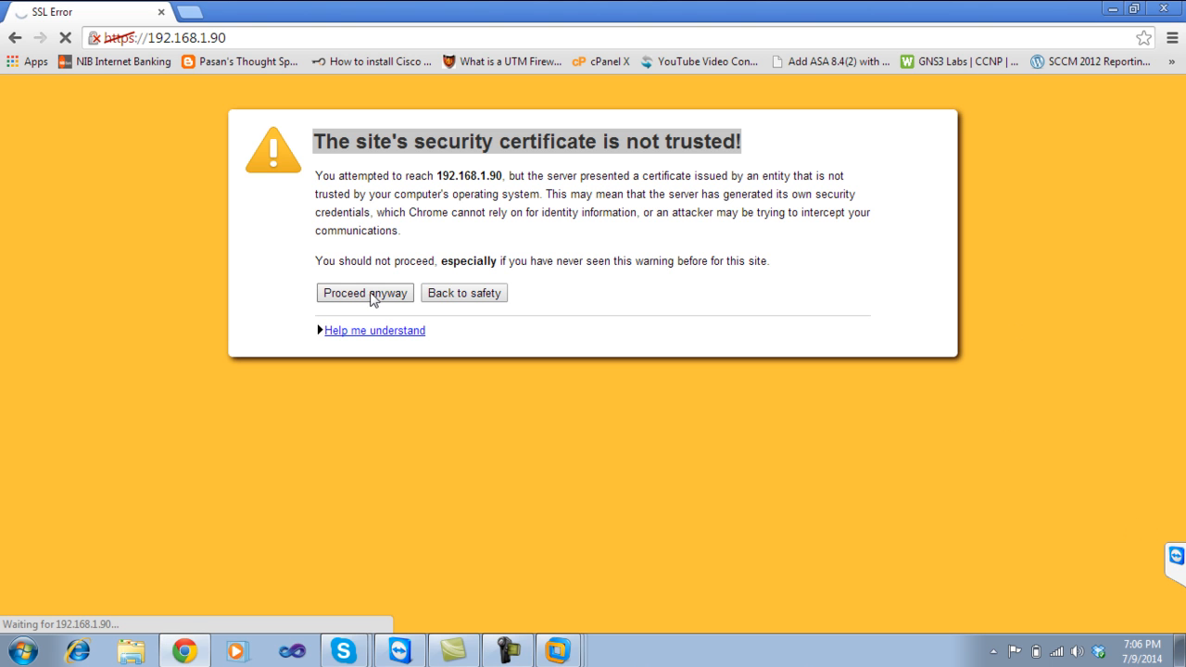
{"action": "left_click", "coordinate": [368, 294]}
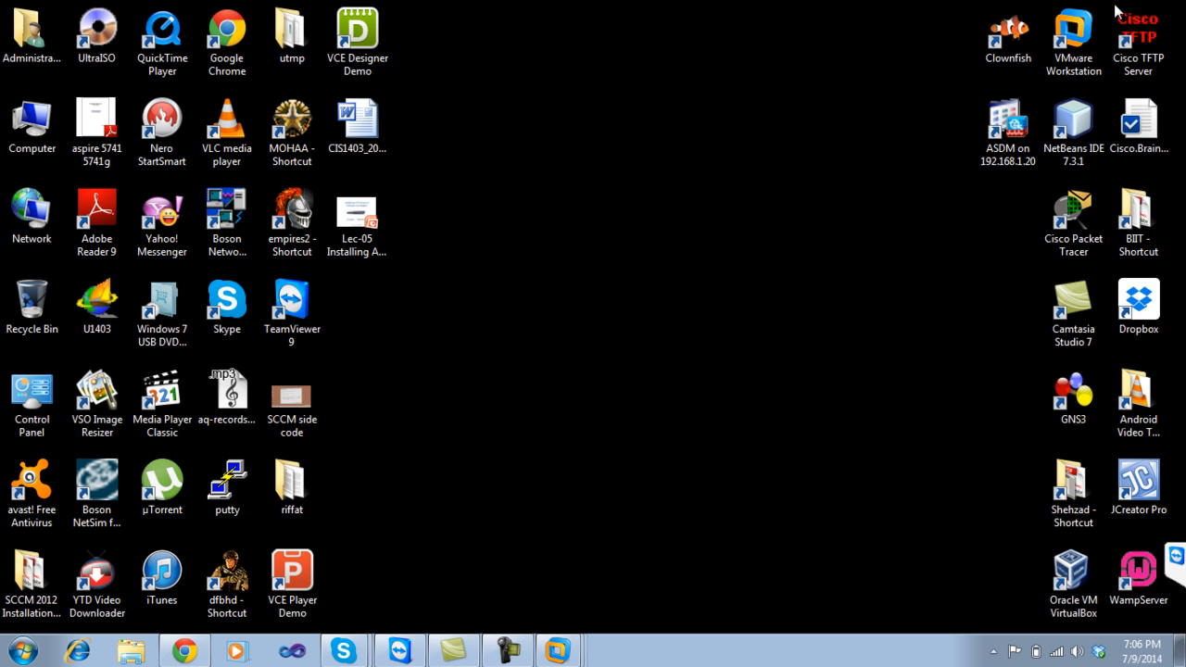
Open and close Computer from the desktop, then restore Chrome to the ACS login page for acs4.
{"action": "left_click", "coordinate": [1111, 8]}
{"action": "double_click", "coordinate": [31, 121]}
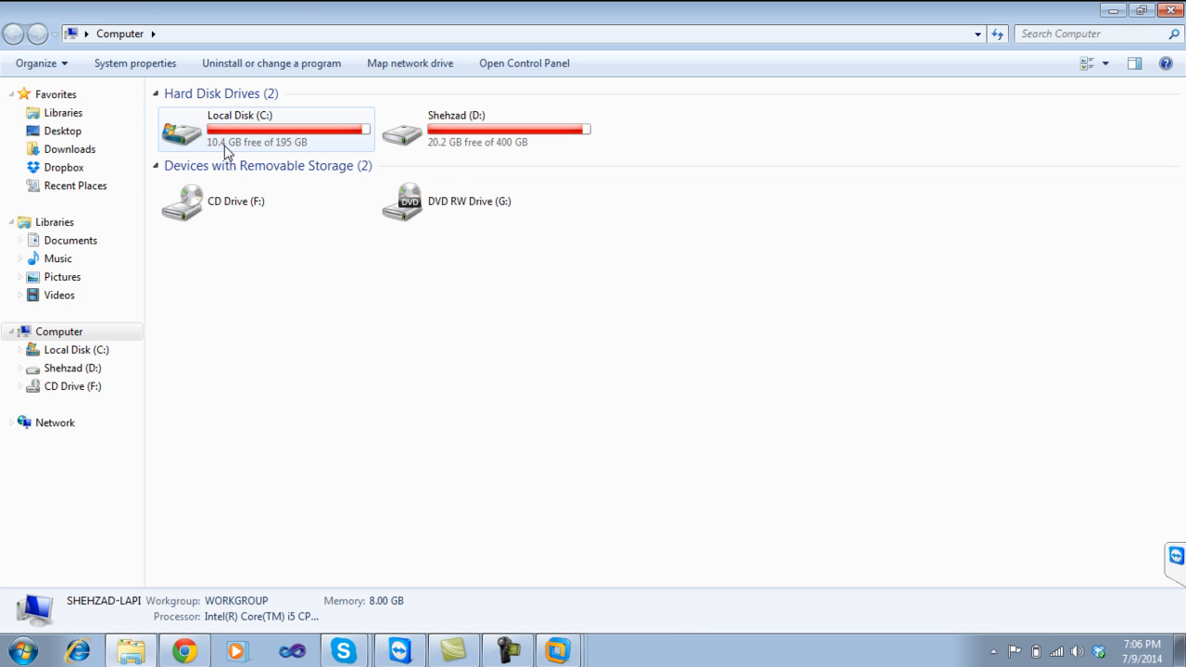
{"action": "left_click", "coordinate": [1169, 11]}
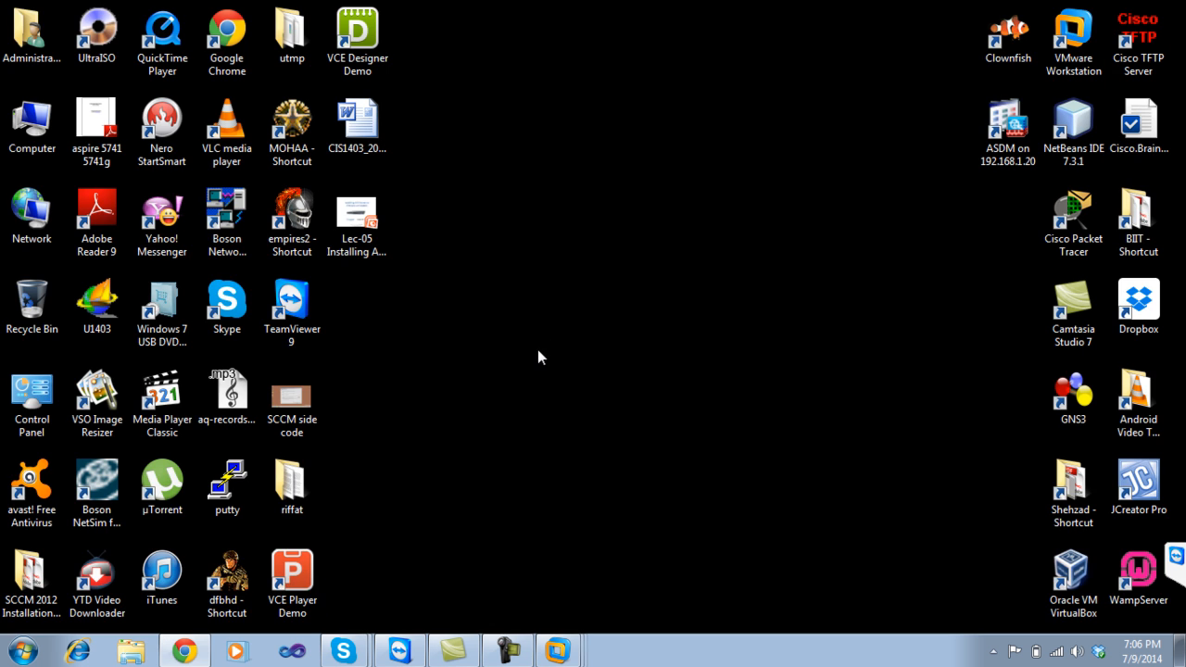
{"action": "left_click", "coordinate": [184, 652]}
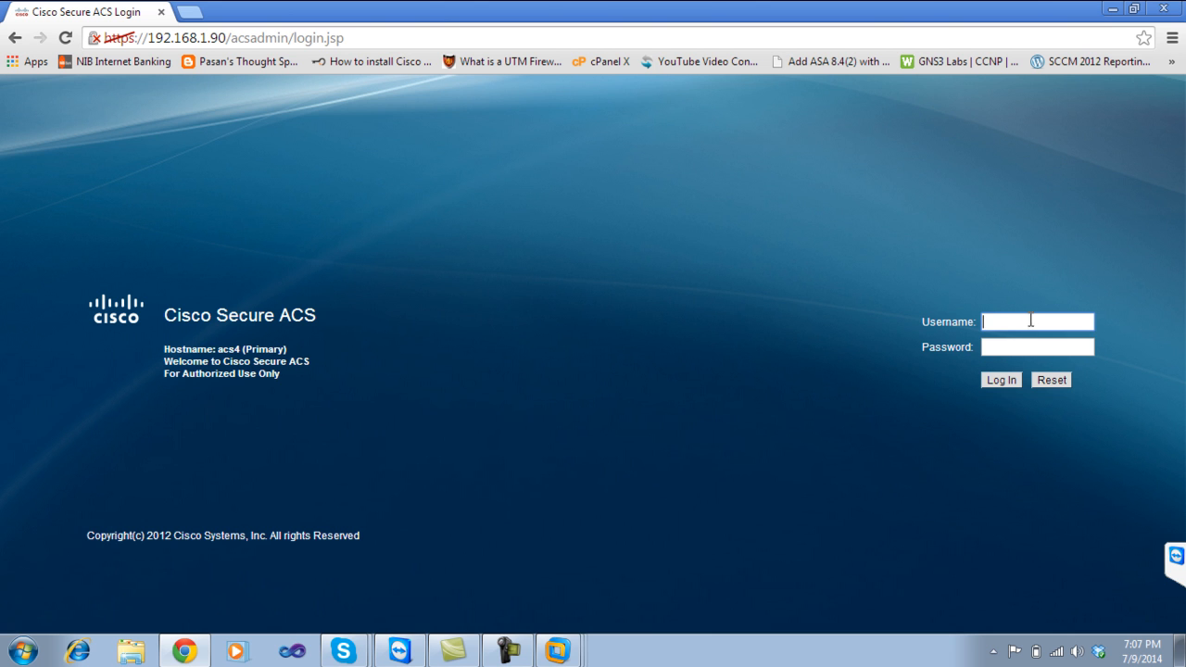
Log in to Cisco Secure ACS as admin with the account password.
{"action": "left_click", "coordinate": [1022, 321]}
{"action": "type", "text": "admin"}
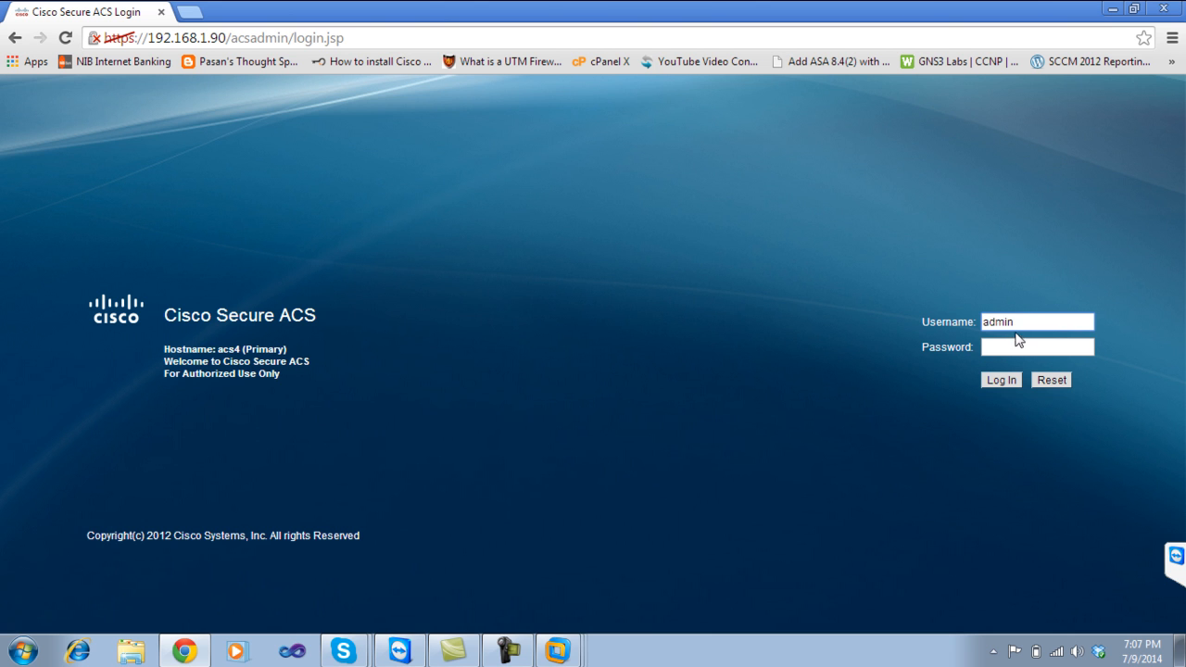
{"action": "left_click", "coordinate": [1013, 342]}
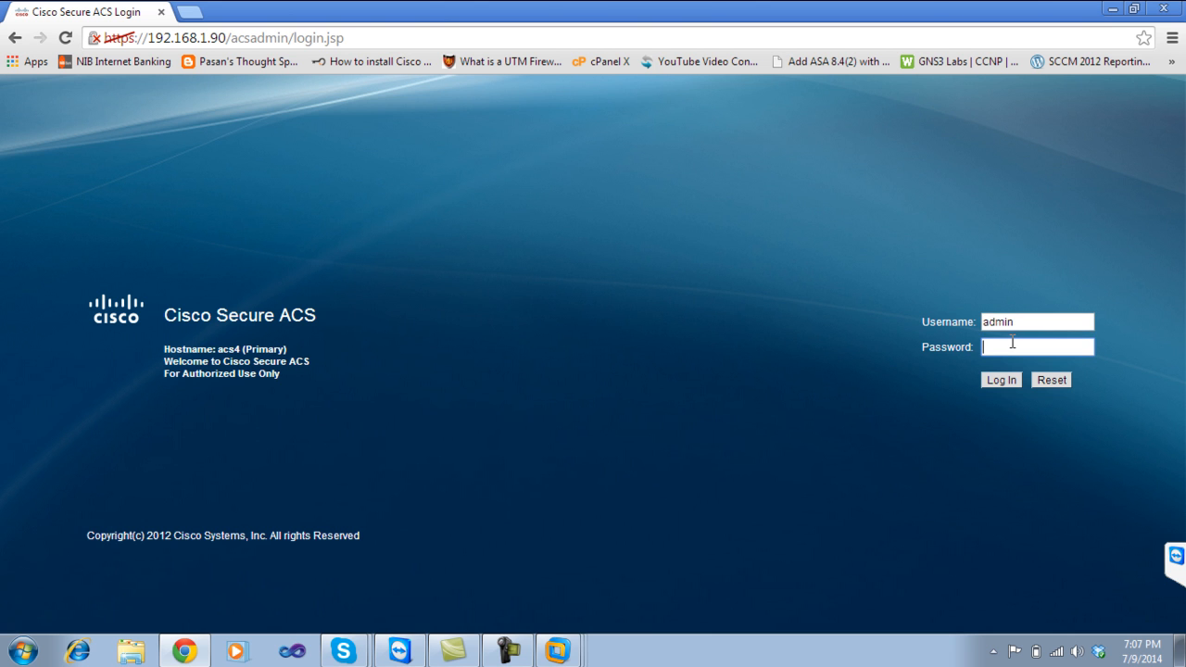
{"action": "left_click", "coordinate": [1005, 378]}
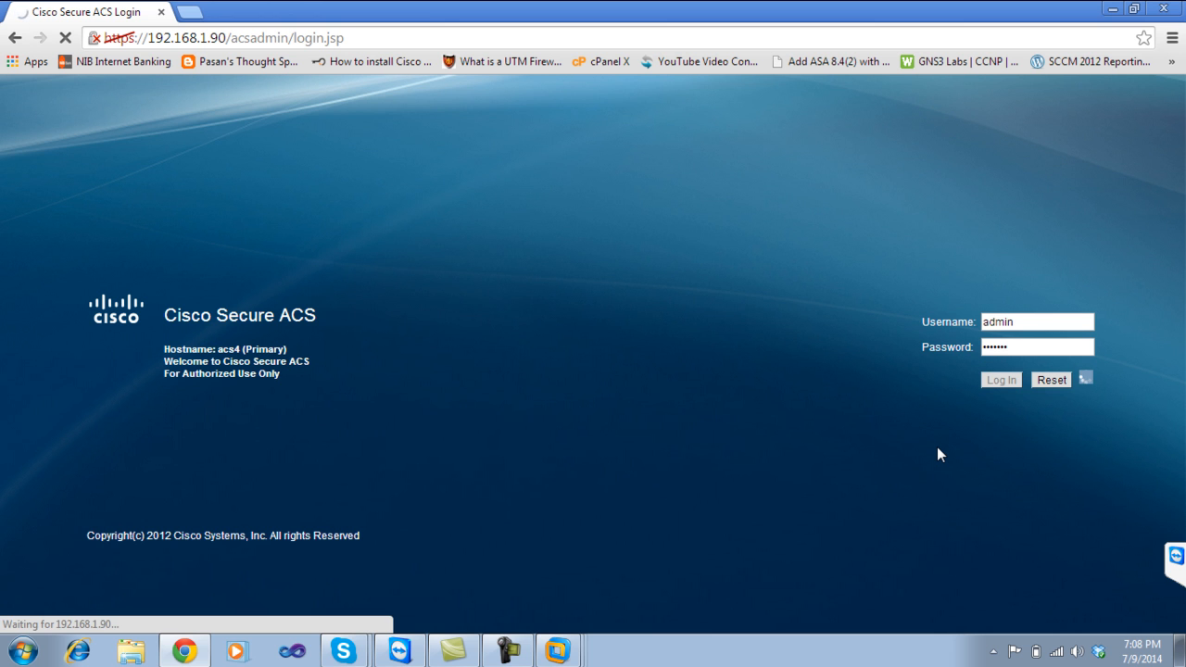
Check CPU and memory usage in Task Manager, then close it.
{"action": "right_click", "coordinate": [755, 663]}
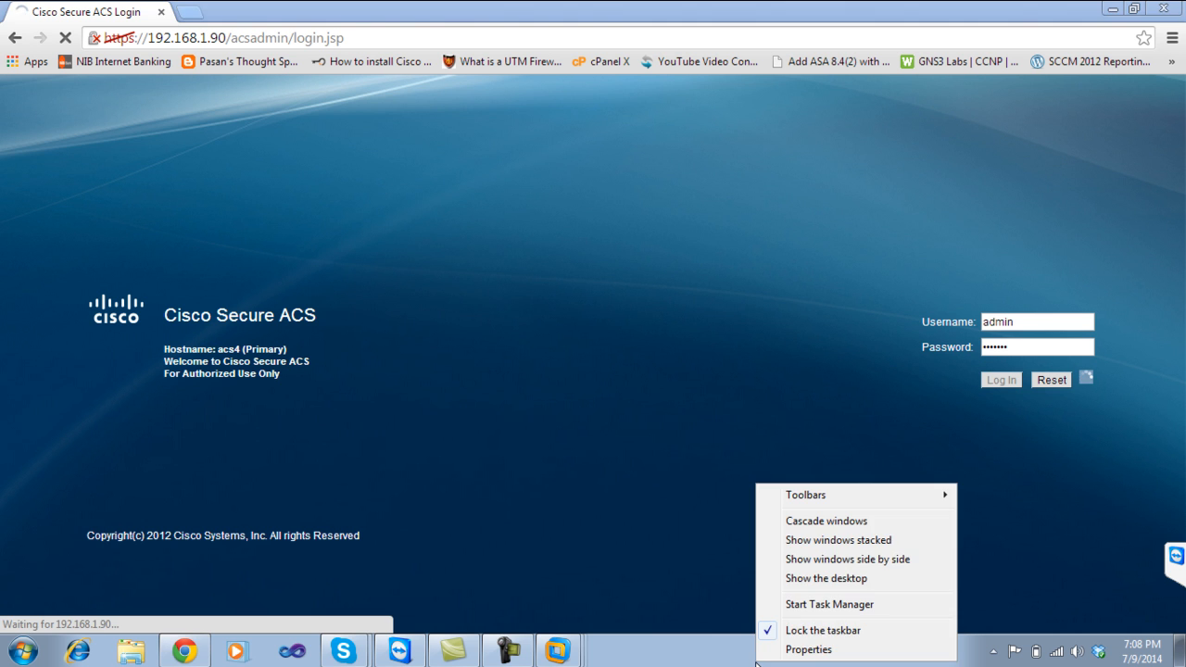
{"action": "left_click", "coordinate": [820, 611]}
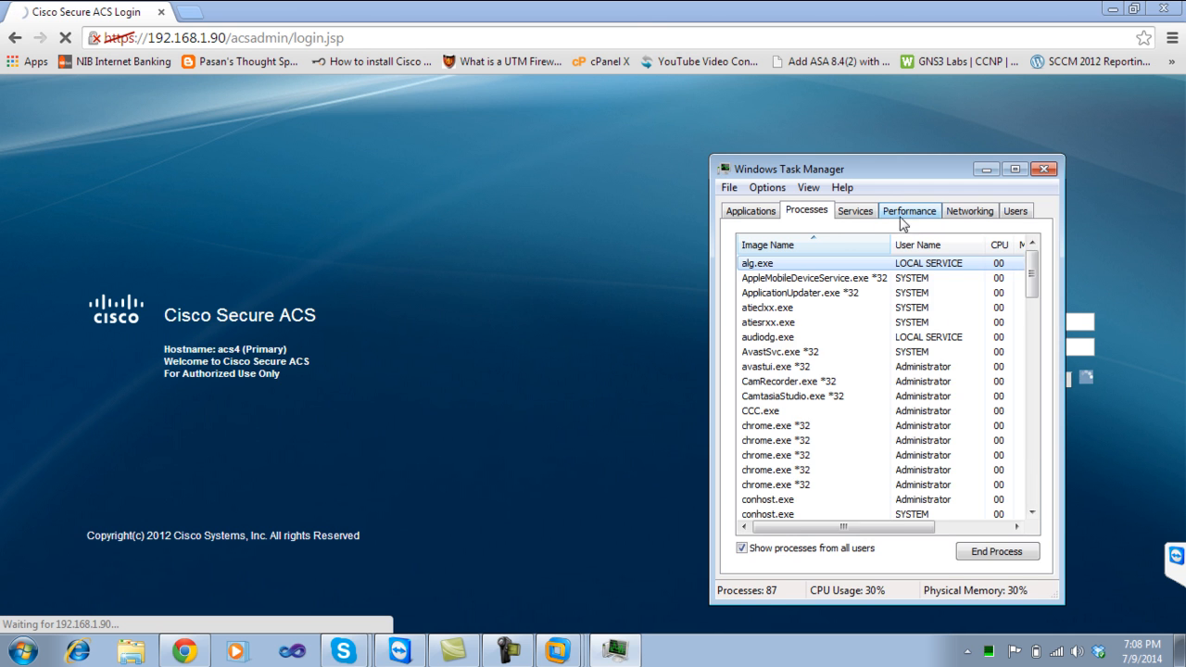
{"action": "left_click", "coordinate": [903, 213]}
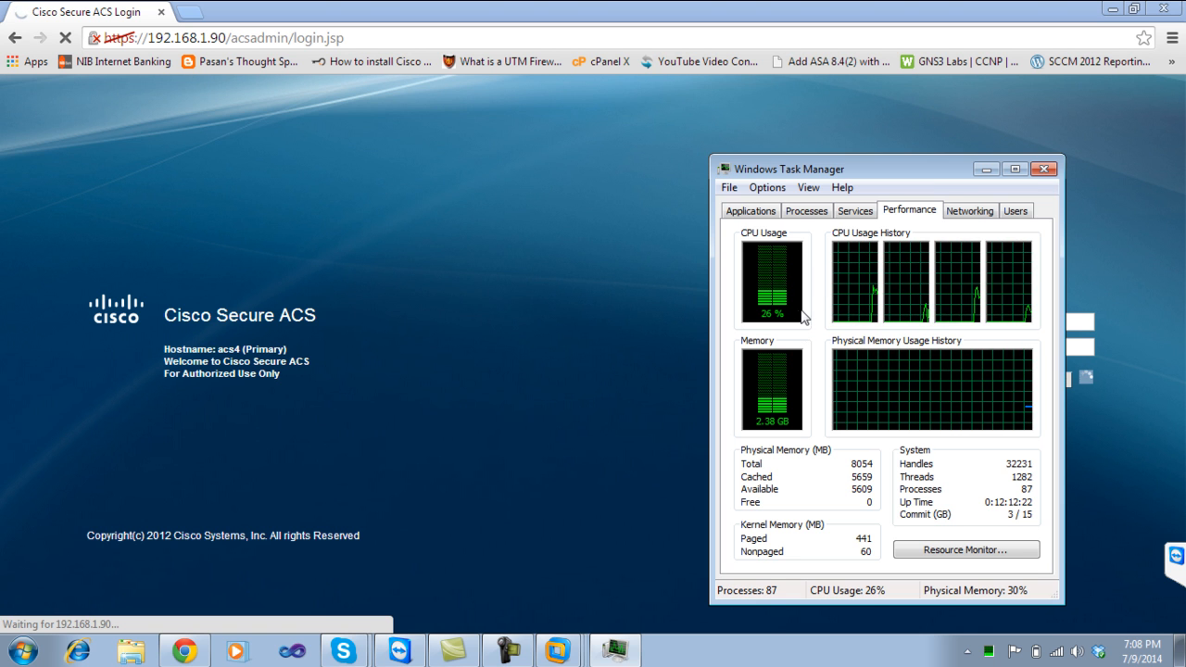
{"action": "left_click", "coordinate": [1043, 168]}
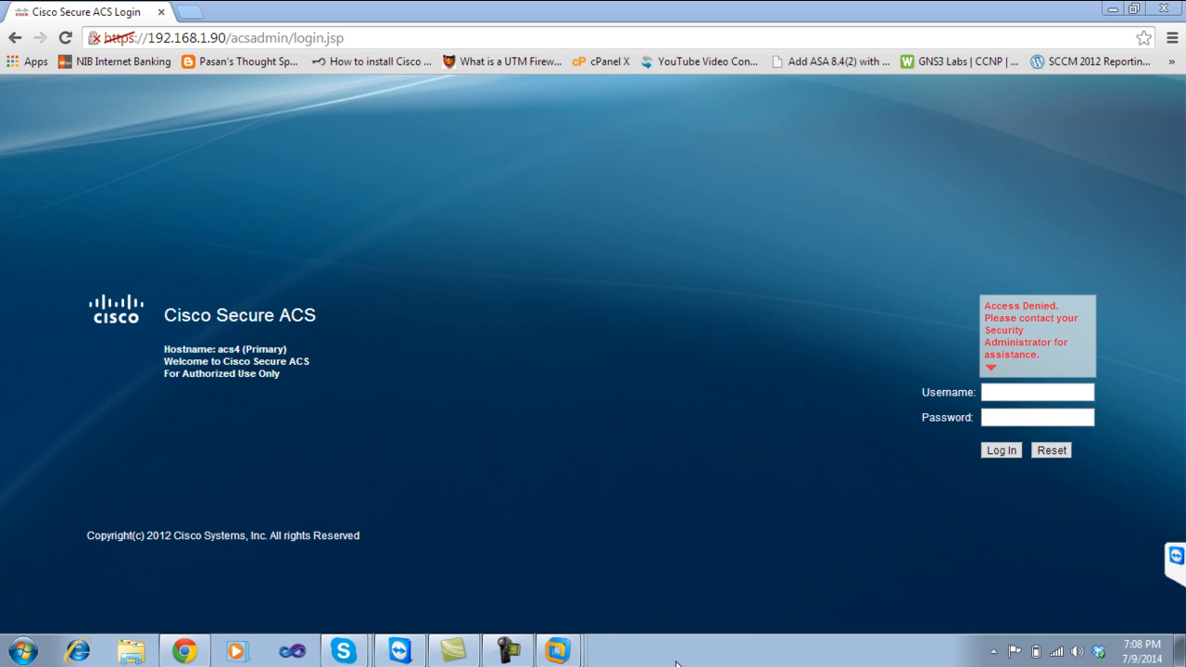
Log in to Cisco Secure ACS as acsadmin with the default administrator password.
{"action": "left_click", "coordinate": [1007, 391]}
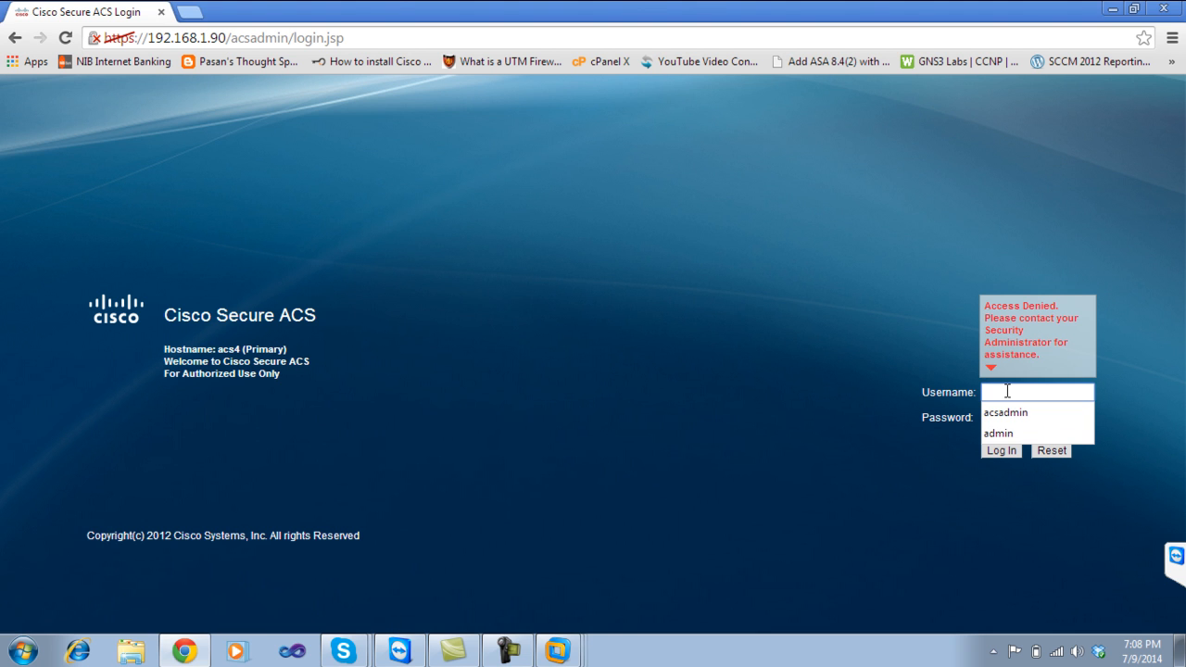
{"action": "left_click", "coordinate": [1007, 412]}
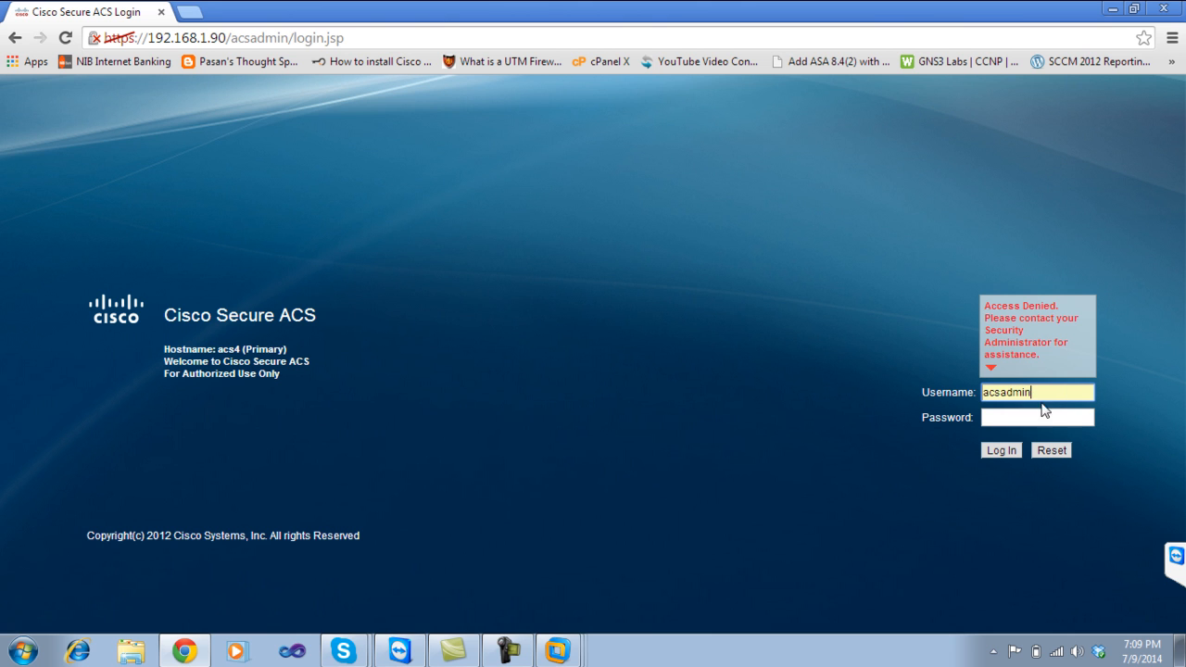
{"action": "left_click", "coordinate": [1038, 418]}
{"action": "type", "text": "*******"}
{"action": "left_click", "coordinate": [1000, 451]}
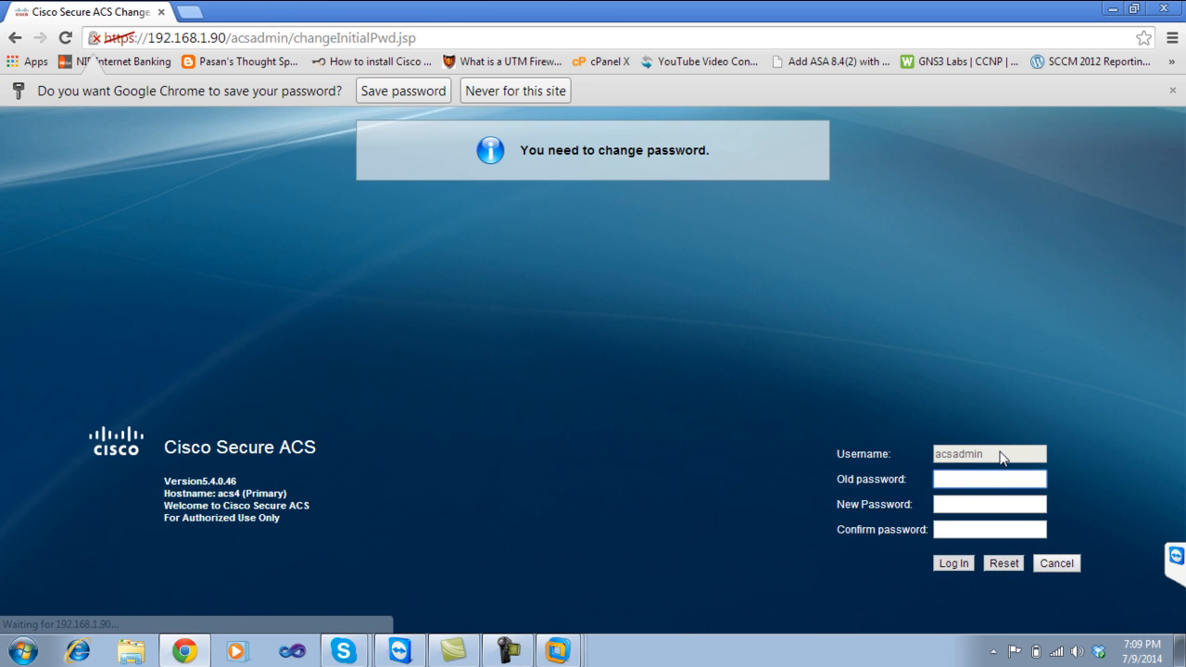
Let Chrome save the password, then replace the old admin password with a new, confirmed one.
{"action": "left_click", "coordinate": [403, 90]}
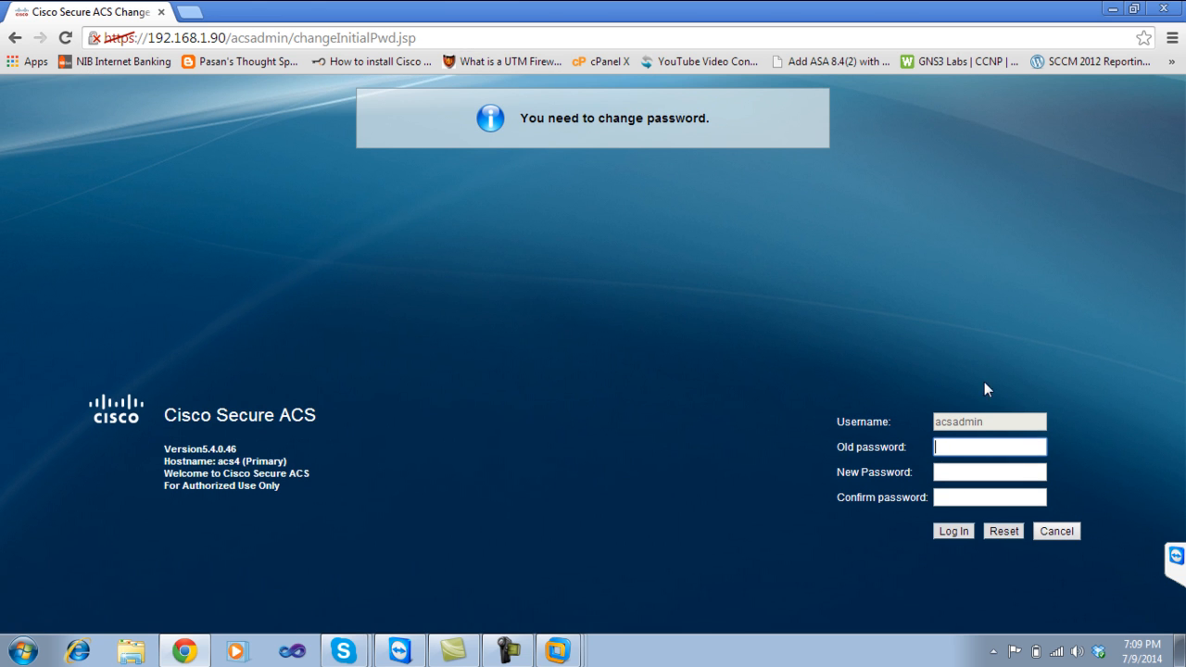
{"action": "type", "text": "efault"}
{"action": "key", "text": "BackSpace"}
{"action": "key", "text": "BackSpace"}
{"action": "key", "text": "BackSpace"}
{"action": "key", "text": "BackSpace"}
{"action": "key", "text": "BackSpace"}
{"action": "key", "text": "BackSpace"}
{"action": "left_click", "coordinate": [946, 473]}
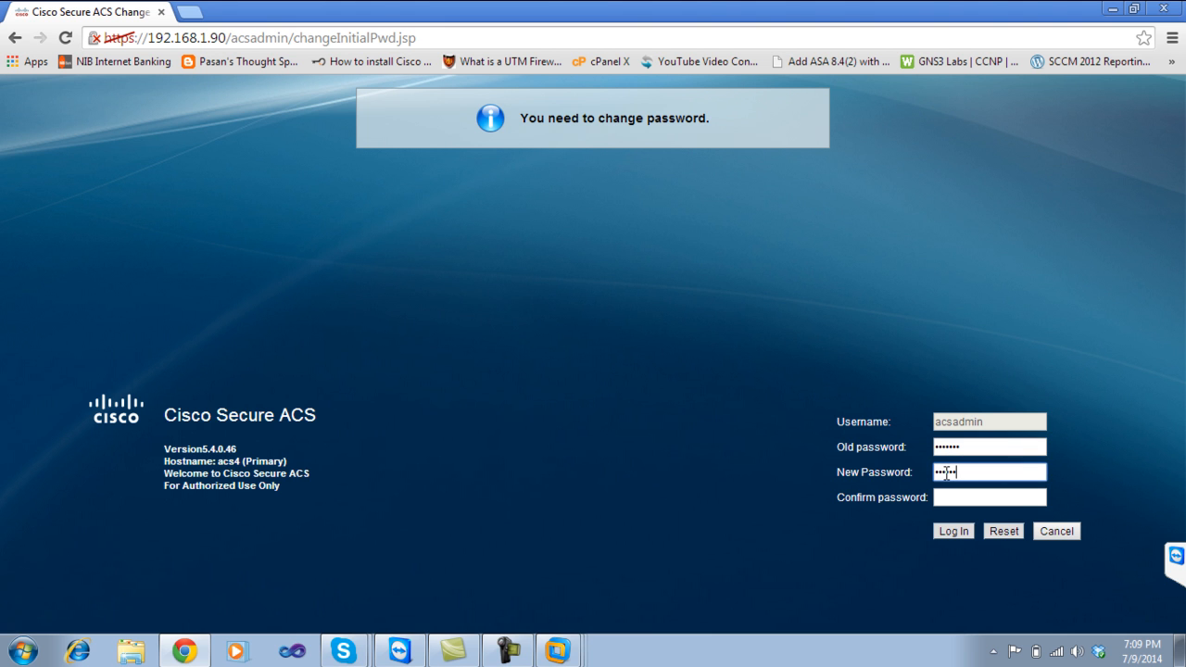
{"action": "left_click", "coordinate": [987, 497]}
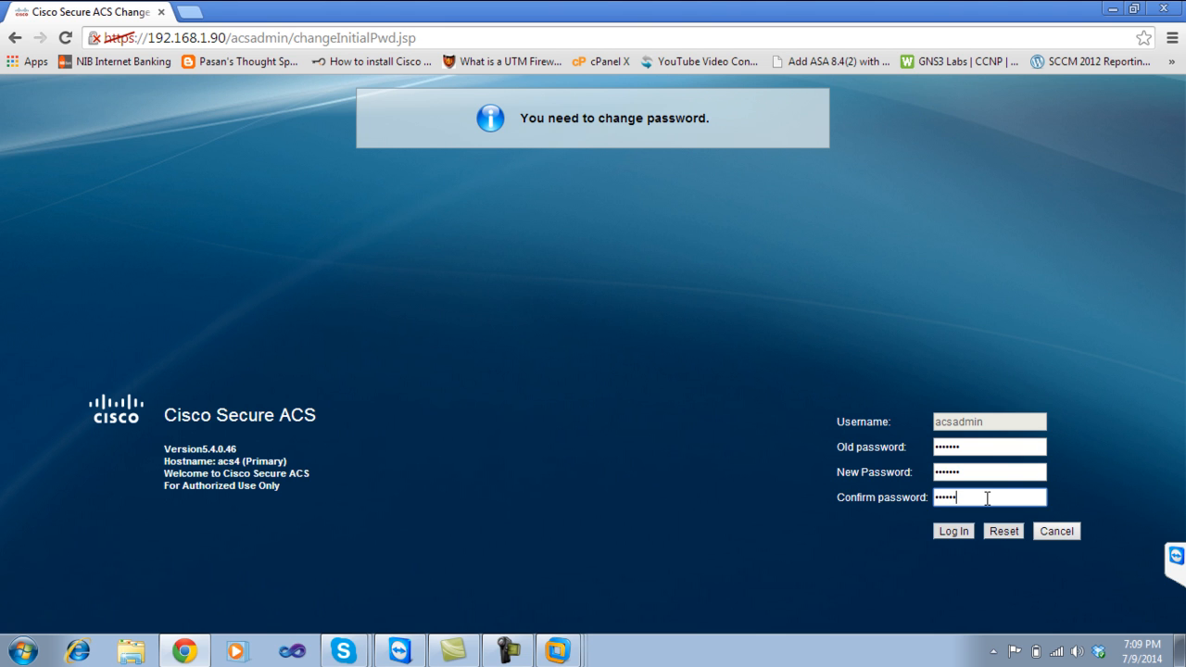
{"action": "left_click", "coordinate": [961, 528]}
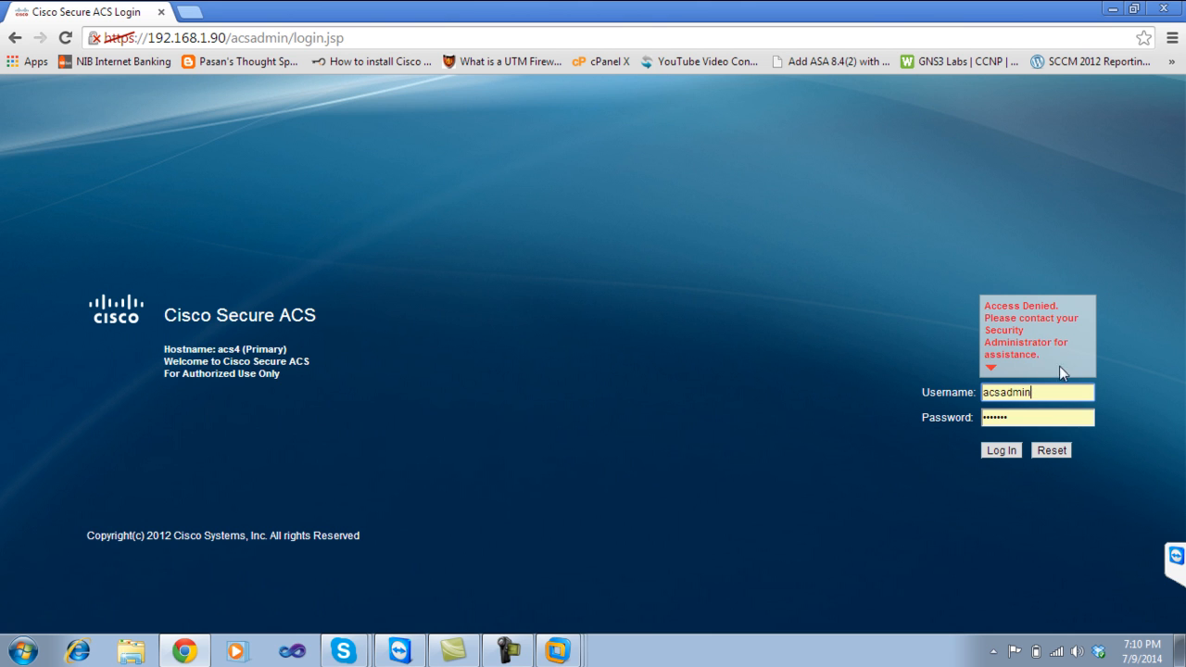
{"action": "left_click", "coordinate": [1001, 452]}
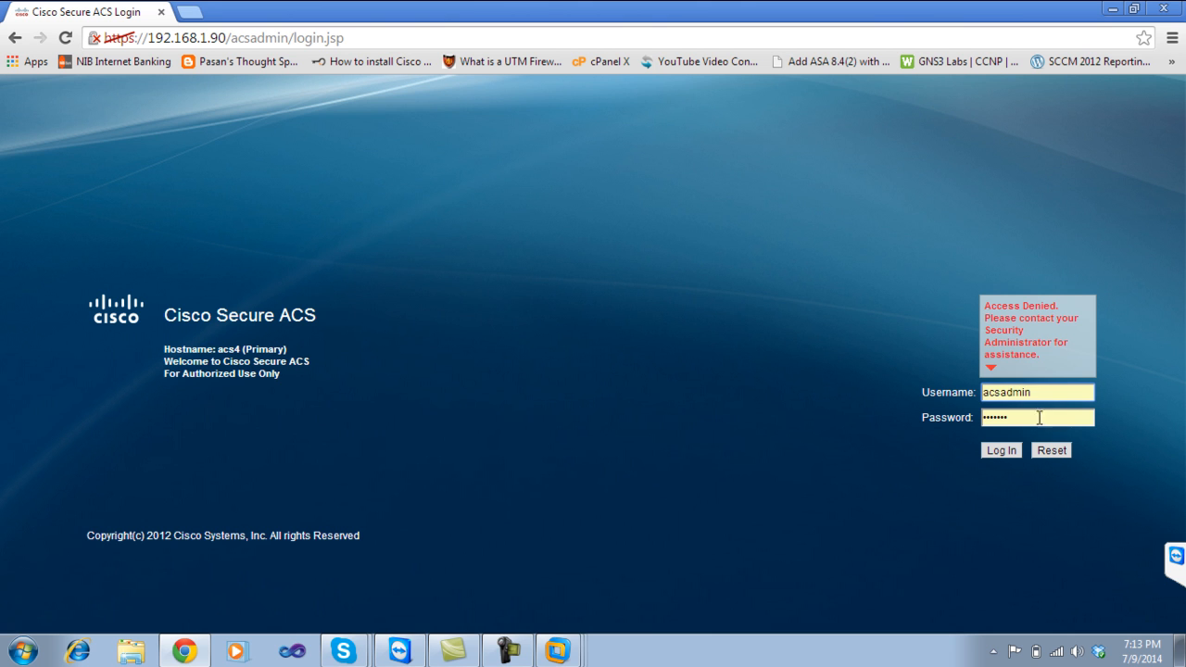
Re-enter the admin password and log in, reaching the Welcome page that asks for a license file.
{"action": "left_click", "coordinate": [1031, 420]}
{"action": "left_click_drag", "start_coordinate": [1031, 419], "coordinate": [937, 435]}
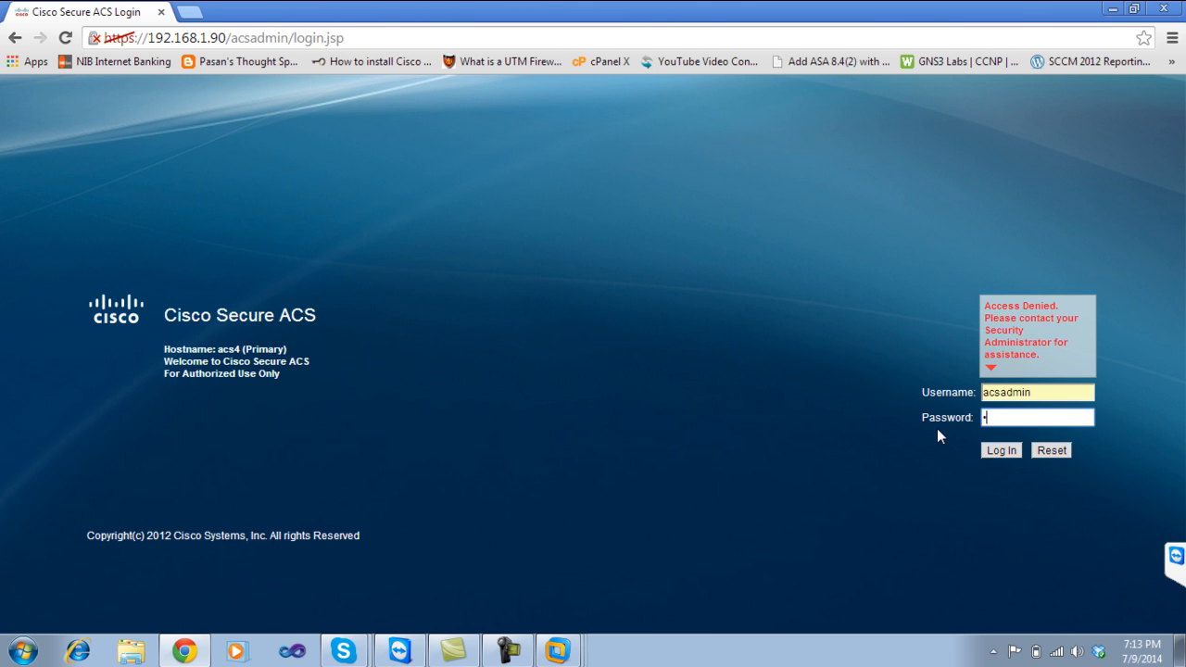
{"action": "left_click", "coordinate": [996, 450]}
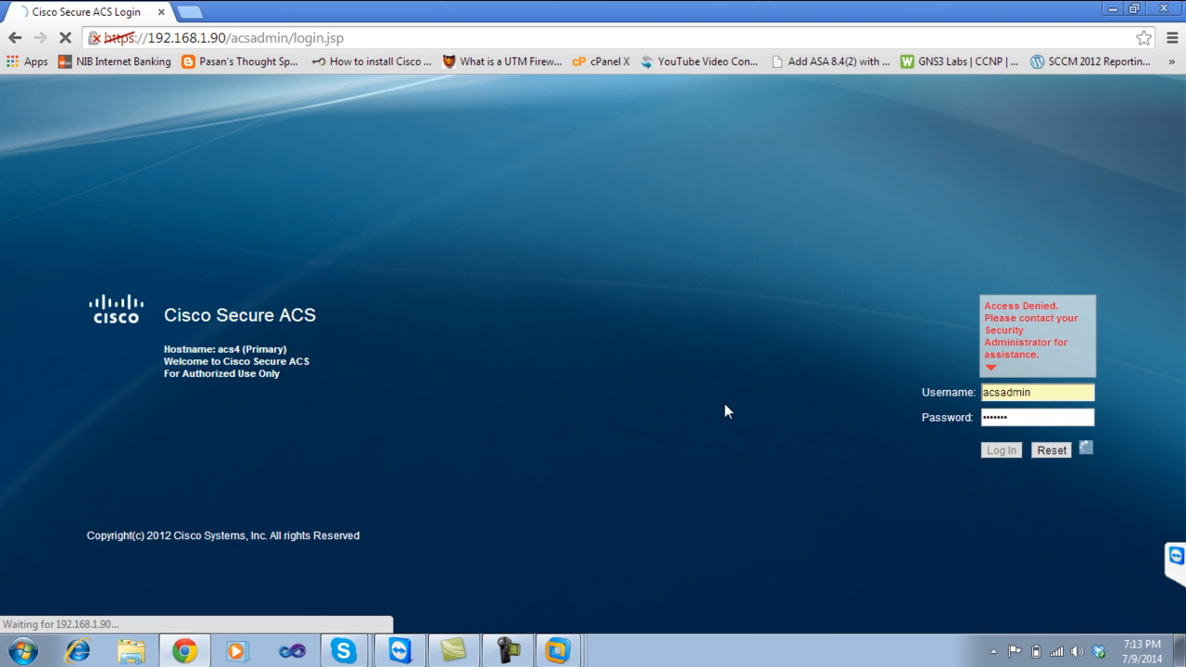
{"action": "left_click", "coordinate": [513, 649]}
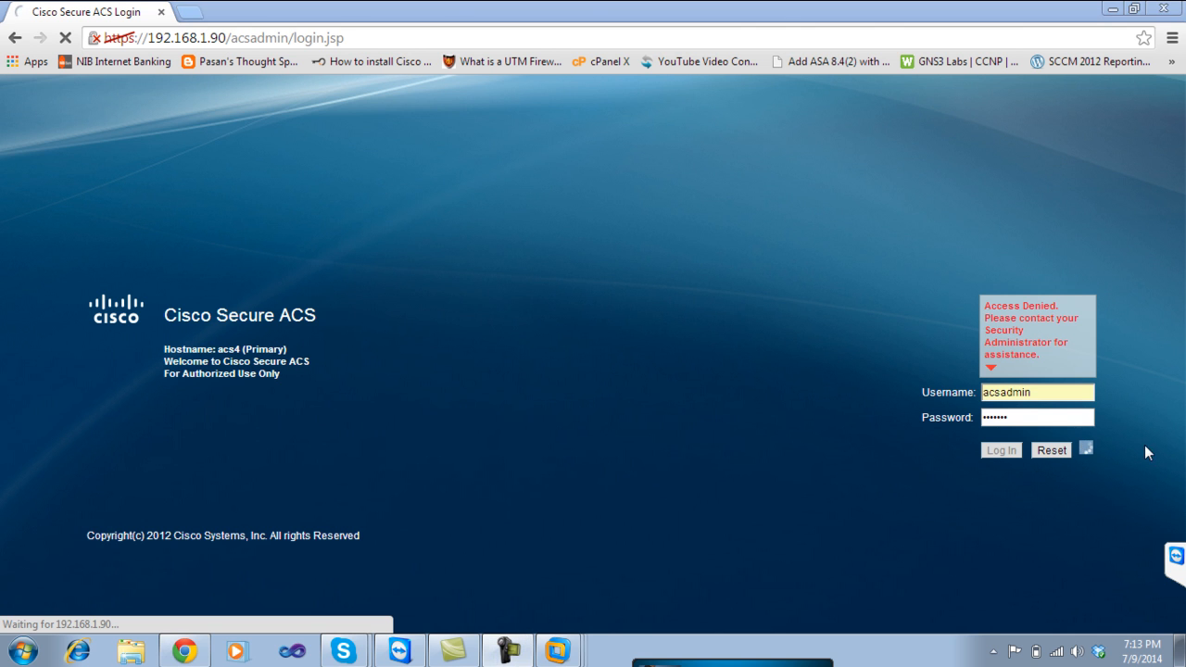
{"action": "left_click", "coordinate": [1145, 523]}
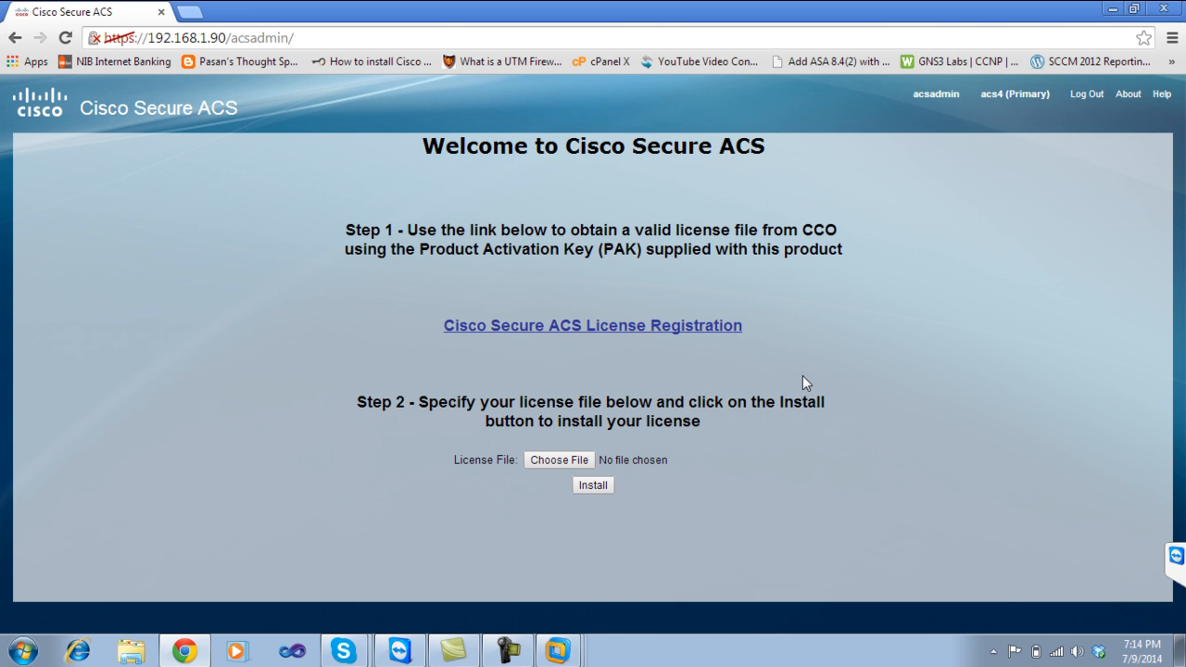
Choose ACSFEATEVAL20140708230048449.lic from the D: drive's ACS 5.4 folder as the license file.
{"action": "left_click", "coordinate": [553, 463]}
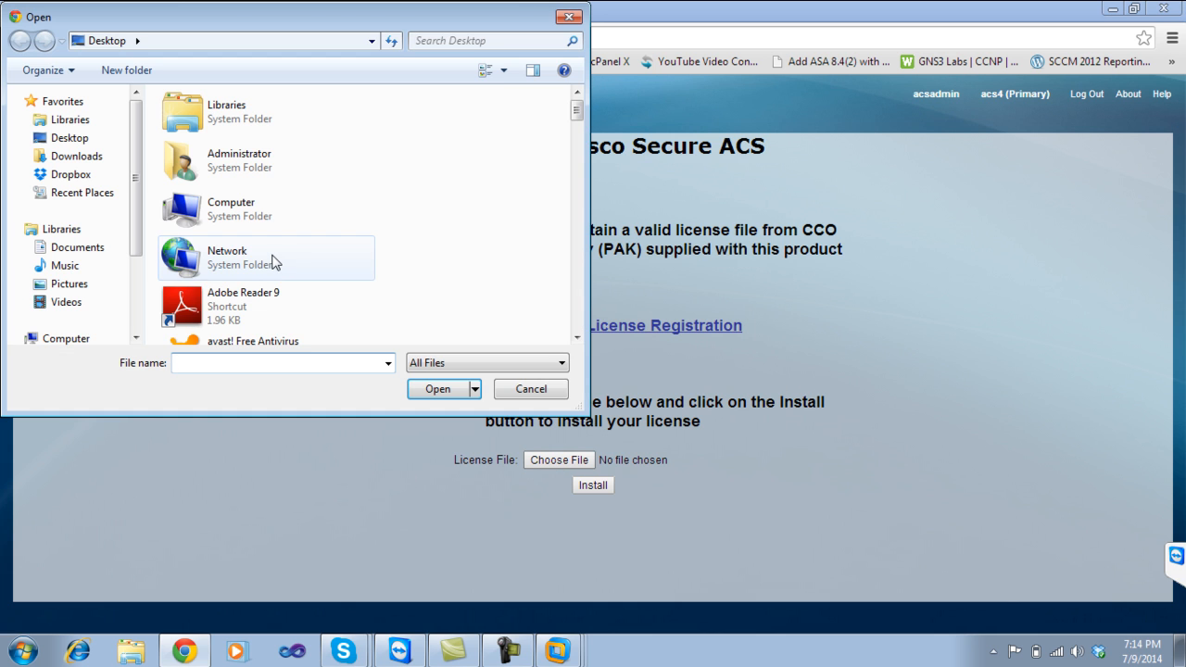
{"action": "double_click", "coordinate": [231, 215]}
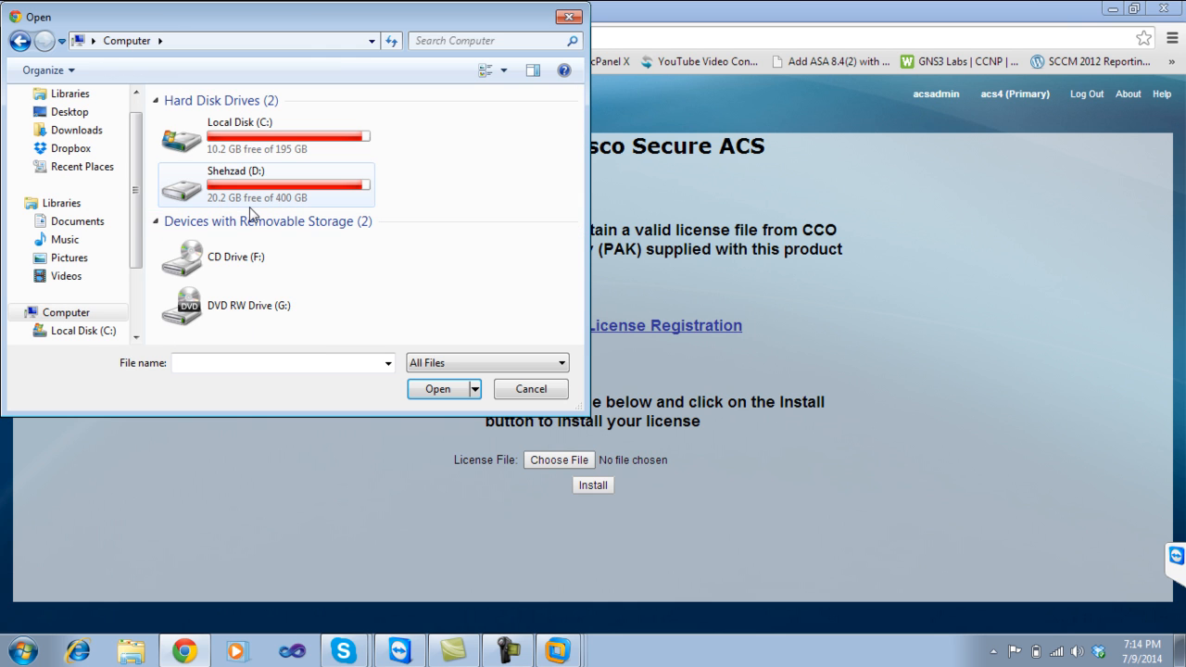
{"action": "left_click", "coordinate": [68, 111]}
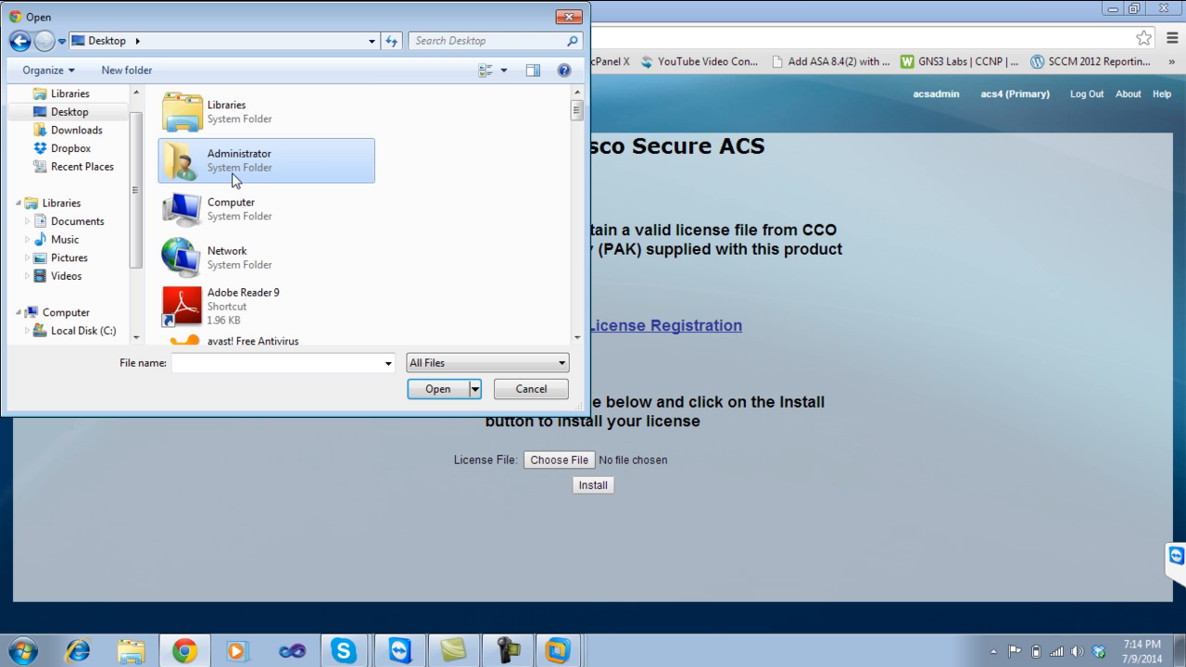
{"action": "key", "text": "s"}
{"action": "key", "text": "s"}
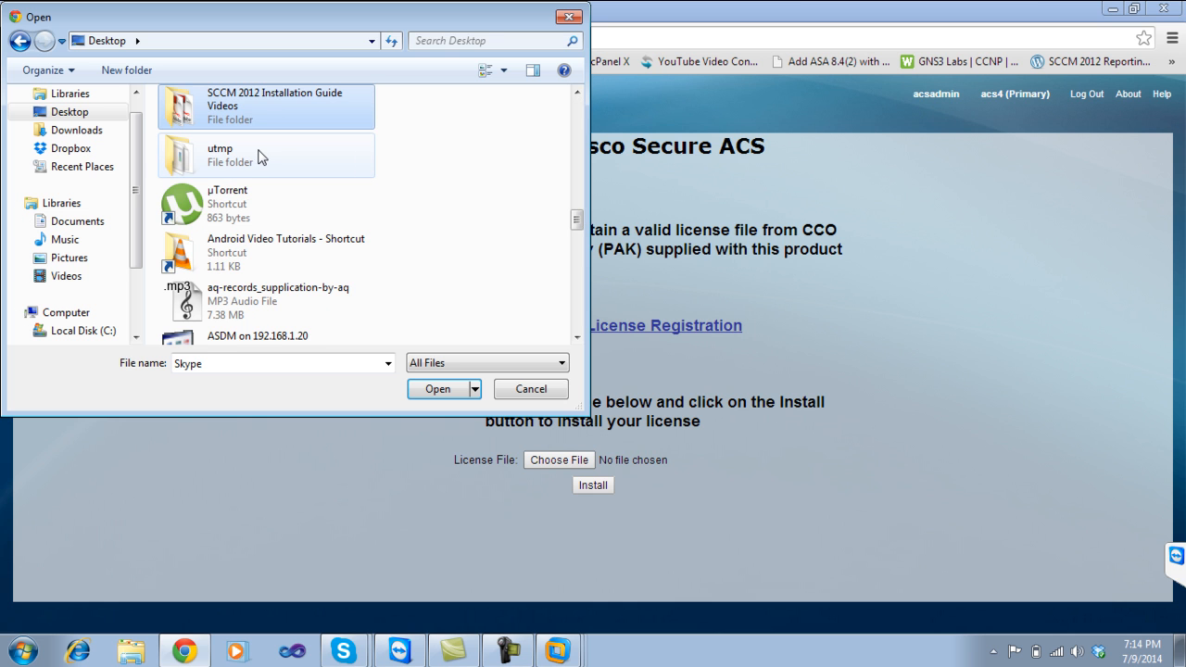
{"action": "key", "text": "s"}
{"action": "double_click", "coordinate": [254, 150]}
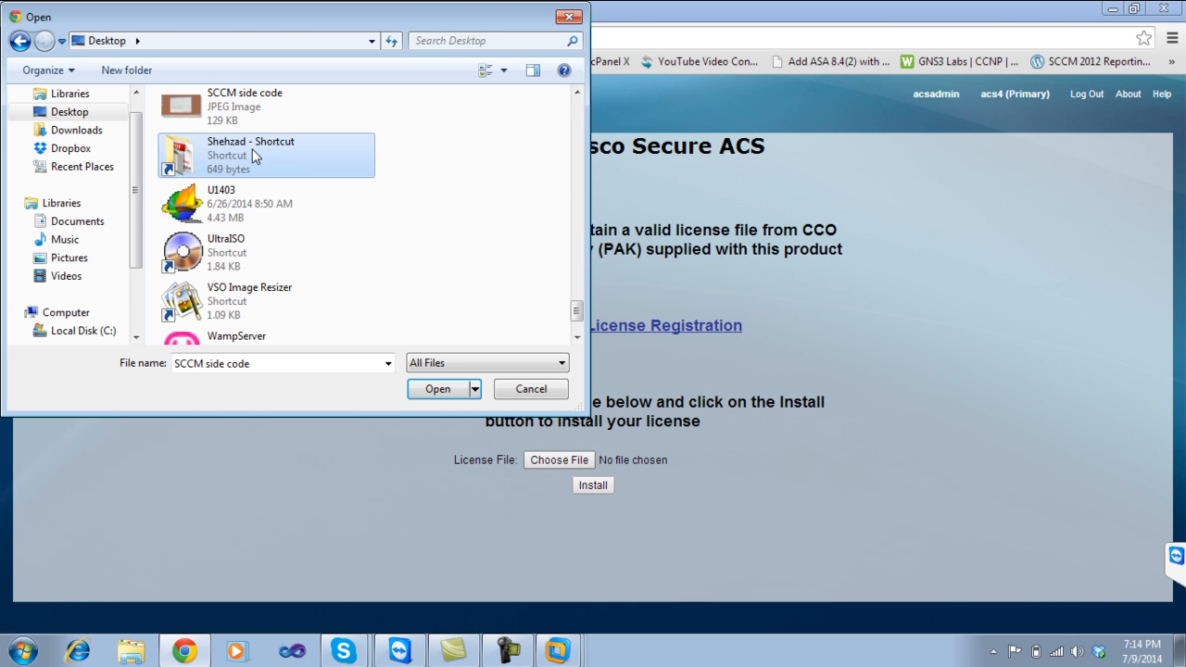
{"action": "double_click", "coordinate": [199, 137]}
{"action": "left_click", "coordinate": [211, 158]}
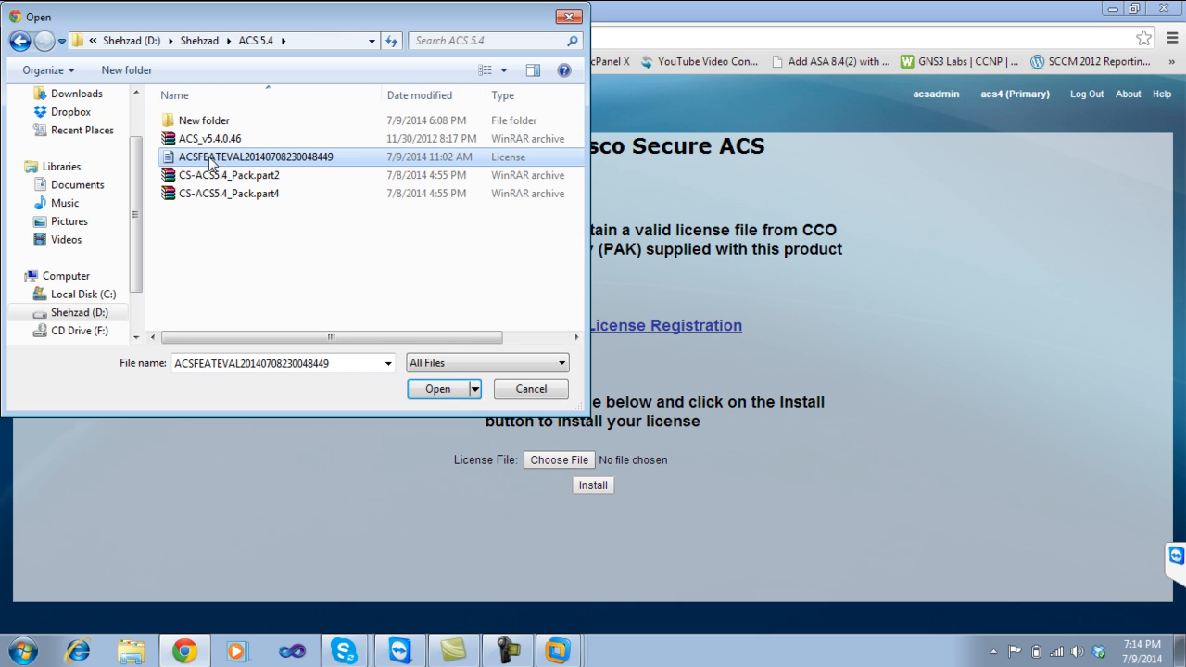
{"action": "left_click", "coordinate": [440, 389]}
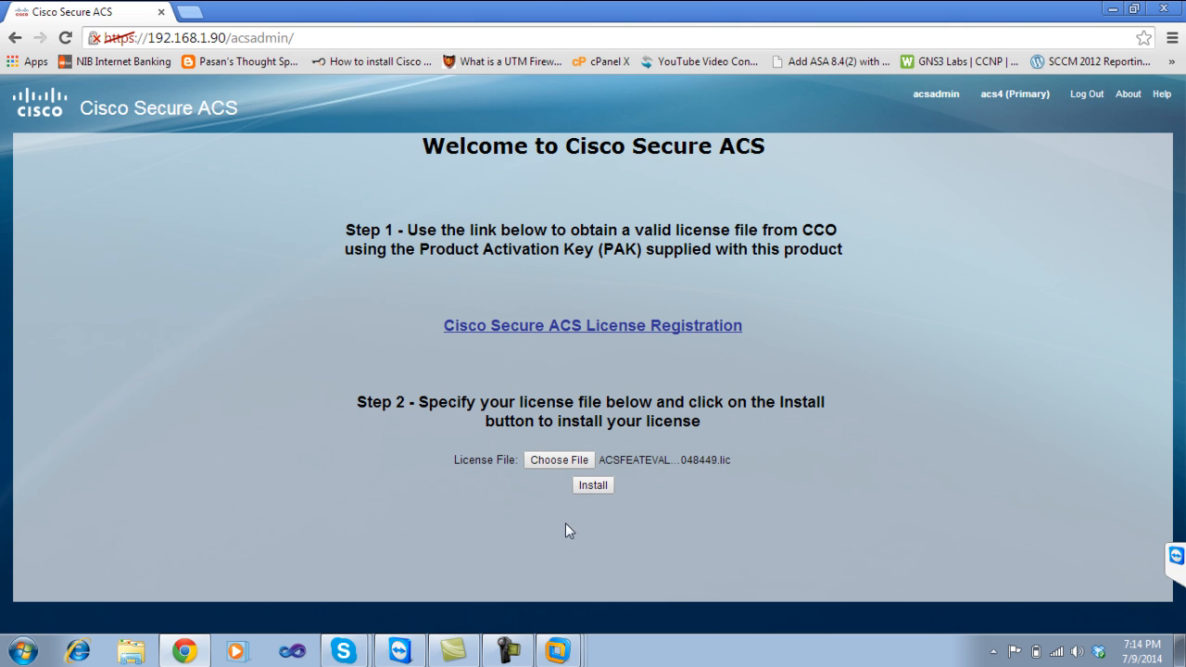
Install the selected evaluation license, opening the Welcome workspace showing EVAL with 89 days left.
{"action": "left_click", "coordinate": [593, 486]}
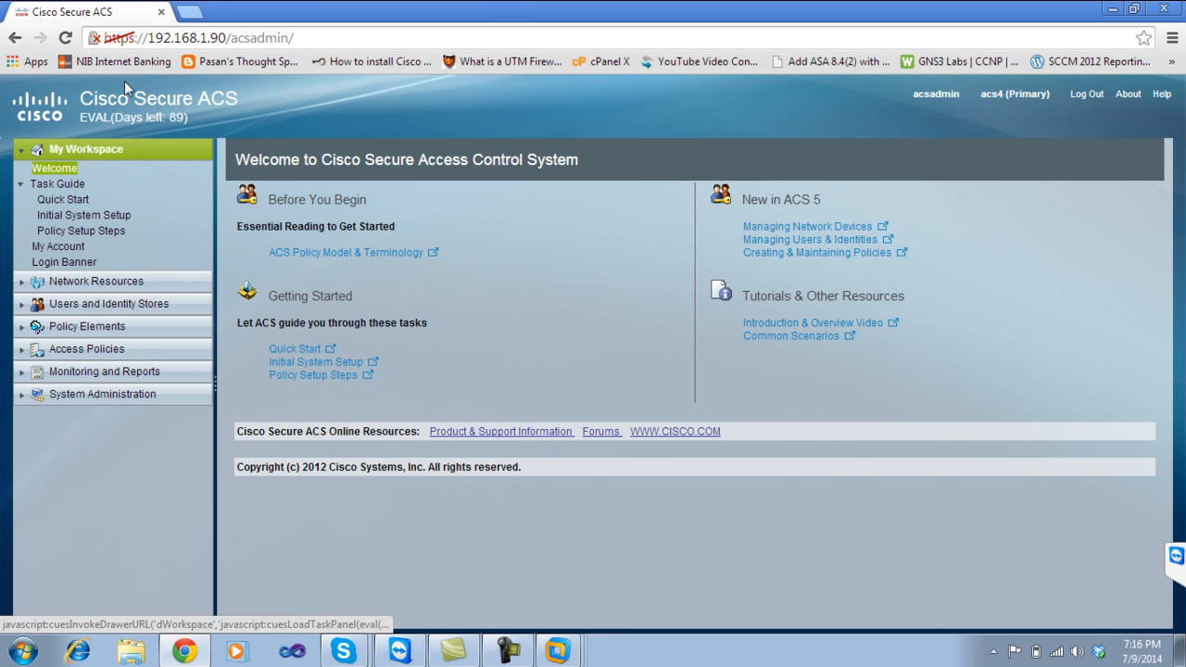
Minimize Chrome and launch GNS3 with a blank, unnamed project.
{"action": "left_click", "coordinate": [1112, 11]}
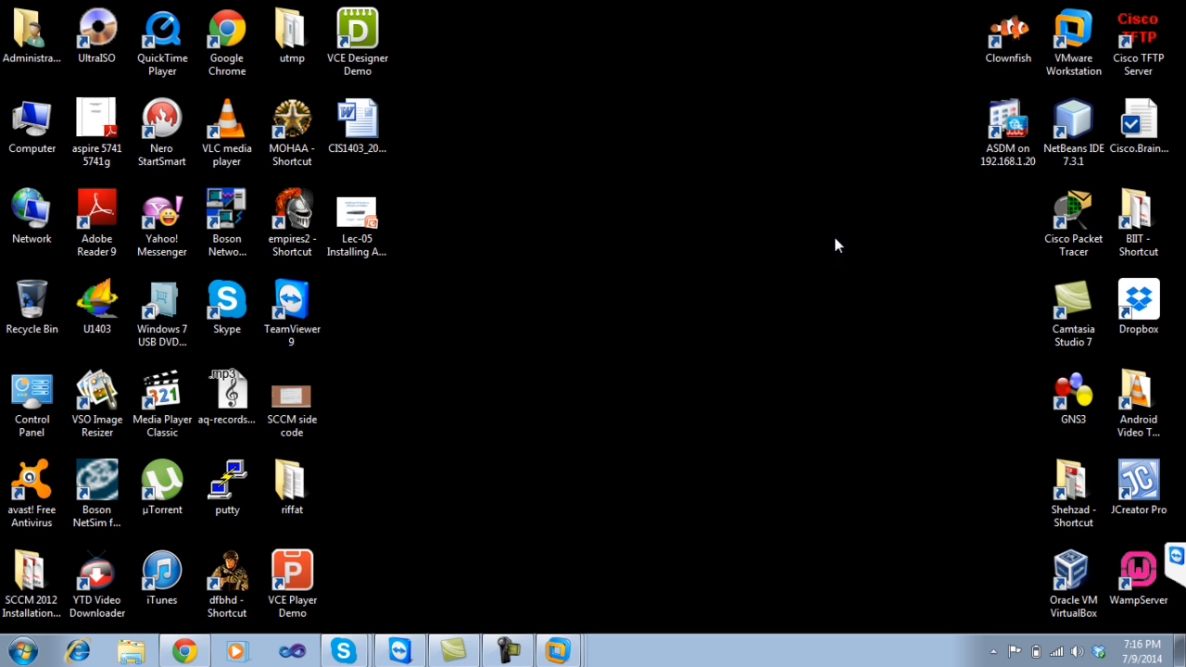
{"action": "double_click", "coordinate": [1073, 394]}
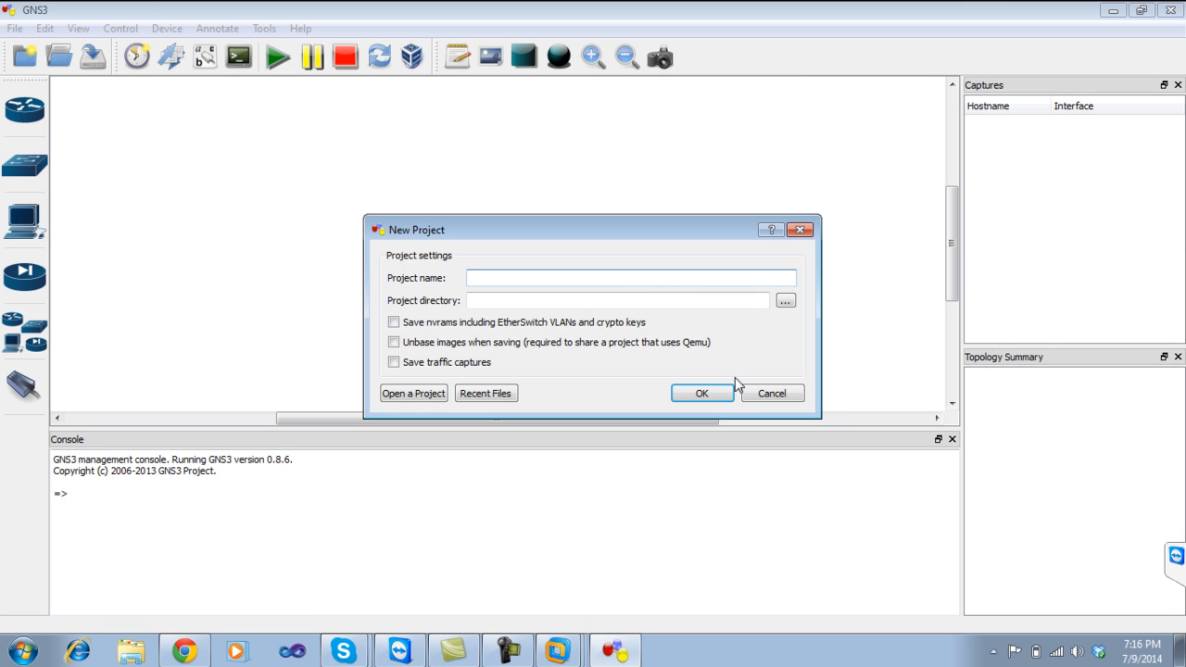
{"action": "left_click", "coordinate": [750, 394]}
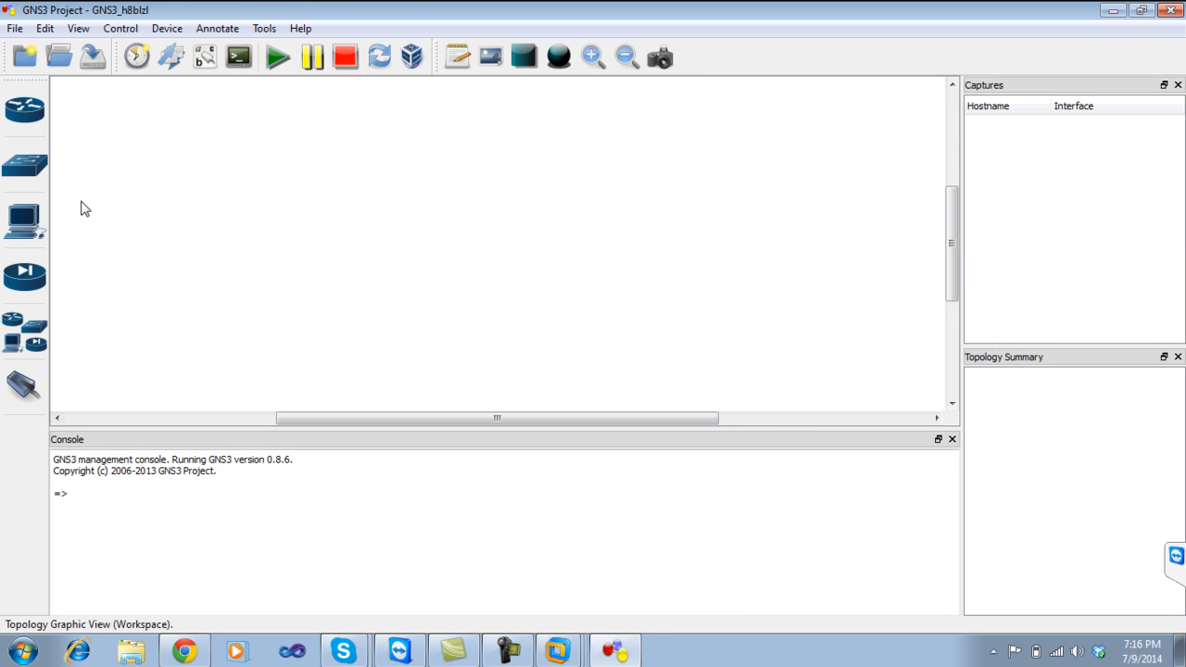
Place cloud C1, c2691 router R1 and Ethernet switch SW1, then close the device list.
{"action": "left_click", "coordinate": [24, 331]}
{"action": "left_click_drag", "start_coordinate": [94, 458], "coordinate": [404, 155]}
{"action": "left_click_drag", "start_coordinate": [107, 135], "coordinate": [701, 163]}
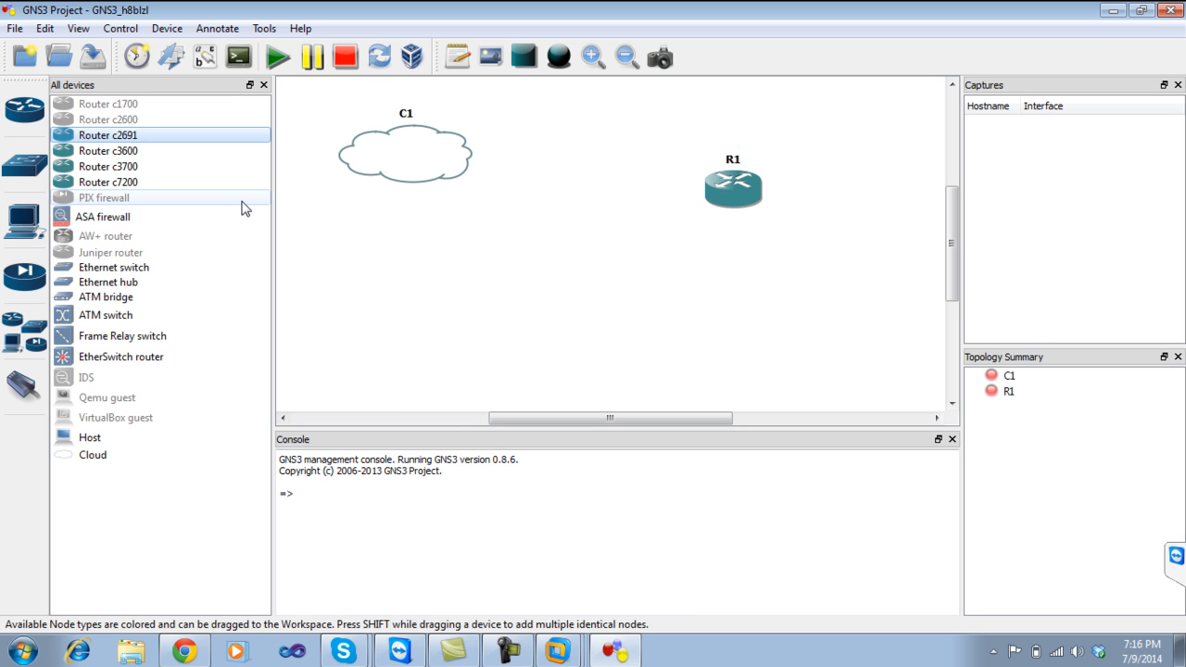
{"action": "left_click_drag", "start_coordinate": [132, 268], "coordinate": [542, 282]}
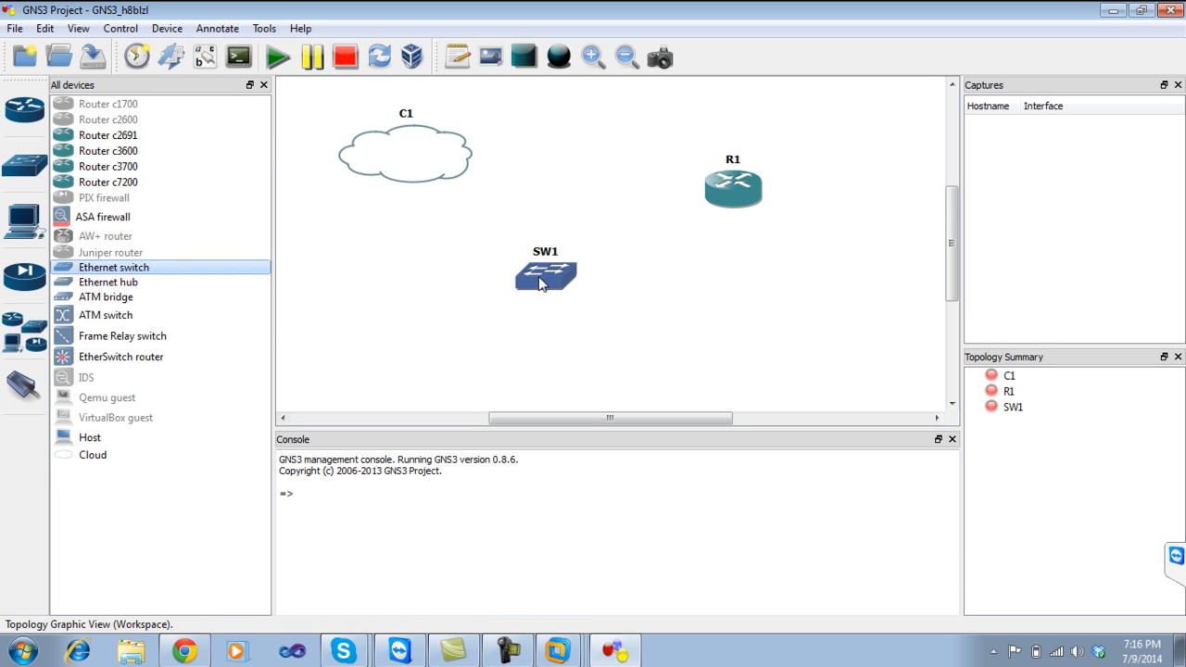
{"action": "left_click", "coordinate": [263, 86]}
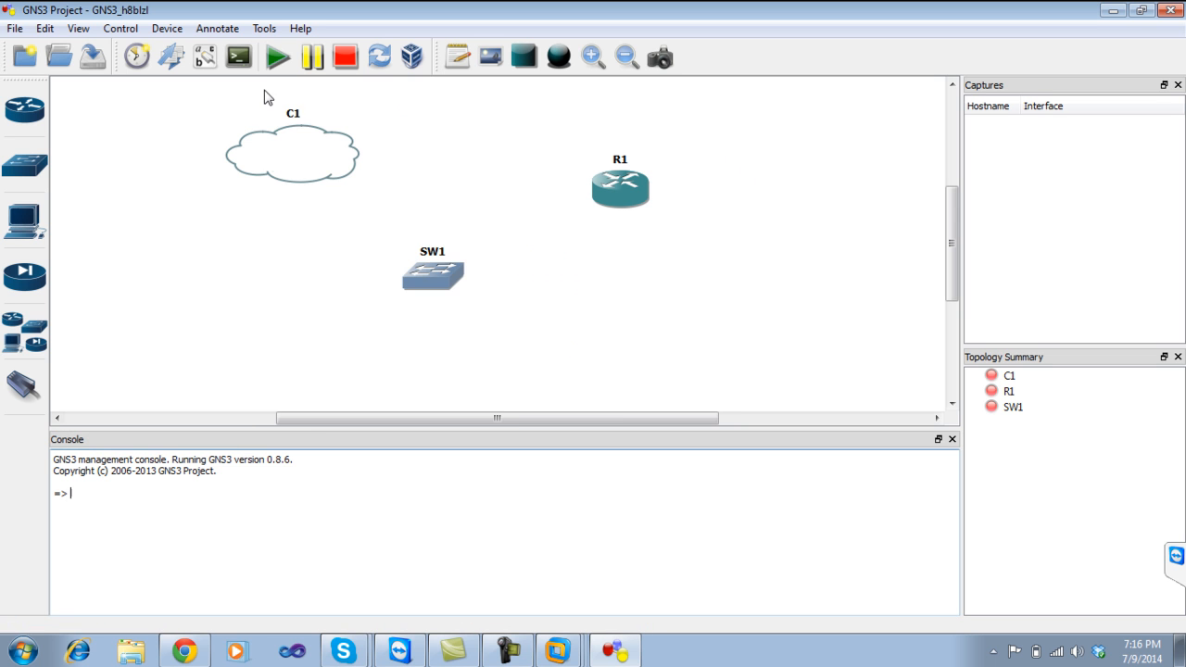
Add the Local Area Connection 2 adapter as C1's generic Ethernet NIO, apply and close.
{"action": "right_click", "coordinate": [316, 138]}
{"action": "left_click", "coordinate": [330, 144]}
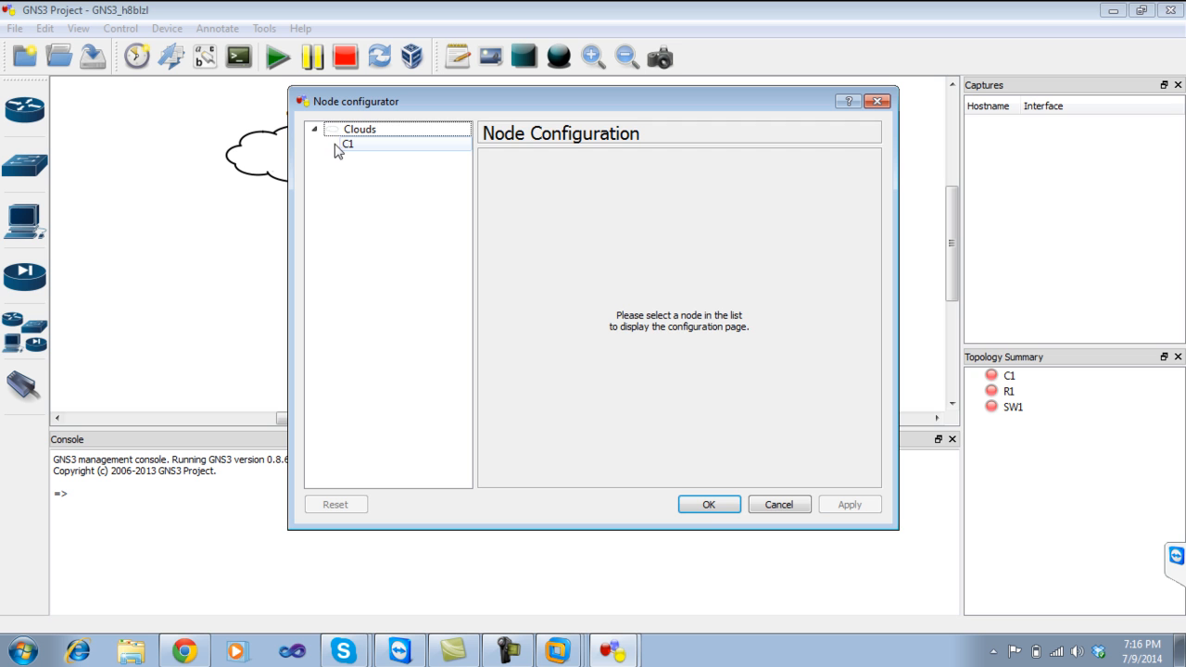
{"action": "left_click", "coordinate": [354, 146]}
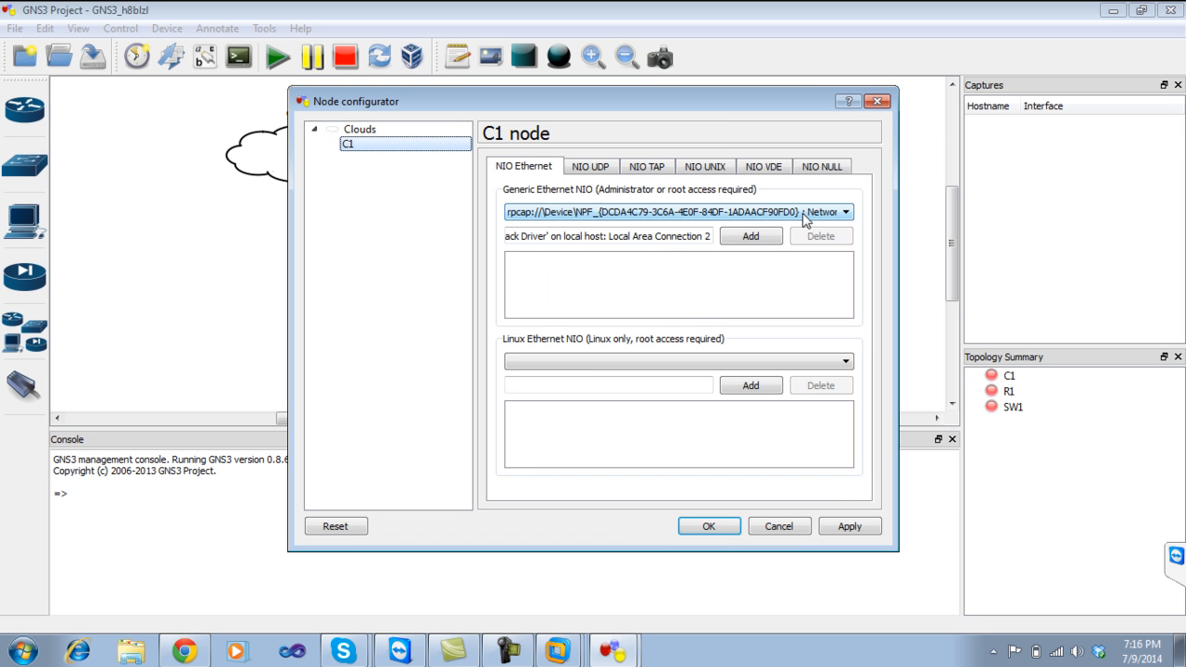
{"action": "left_click", "coordinate": [806, 219]}
{"action": "left_click", "coordinate": [808, 227]}
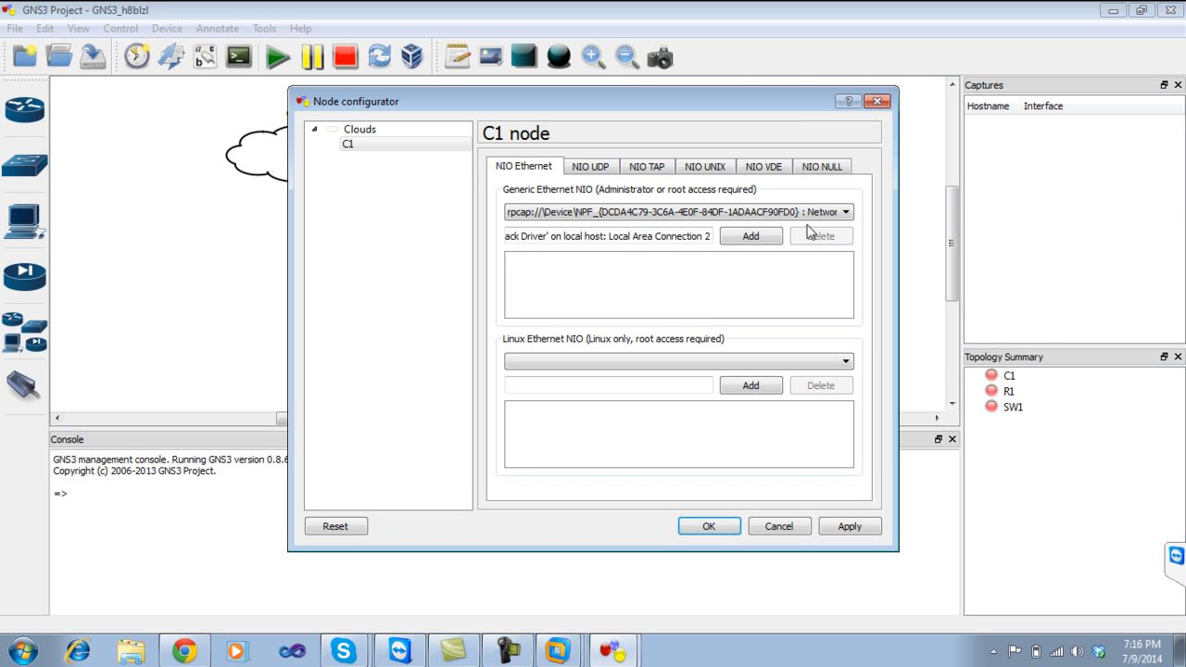
{"action": "left_click", "coordinate": [738, 235]}
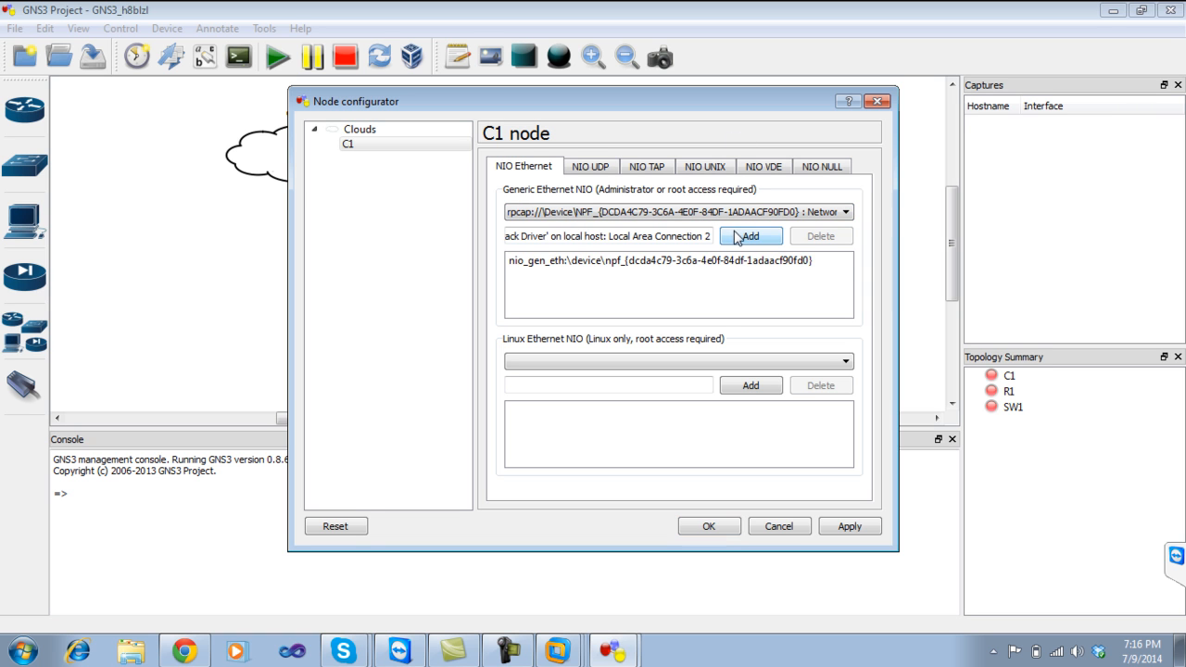
{"action": "left_click", "coordinate": [849, 531]}
{"action": "left_click", "coordinate": [706, 526]}
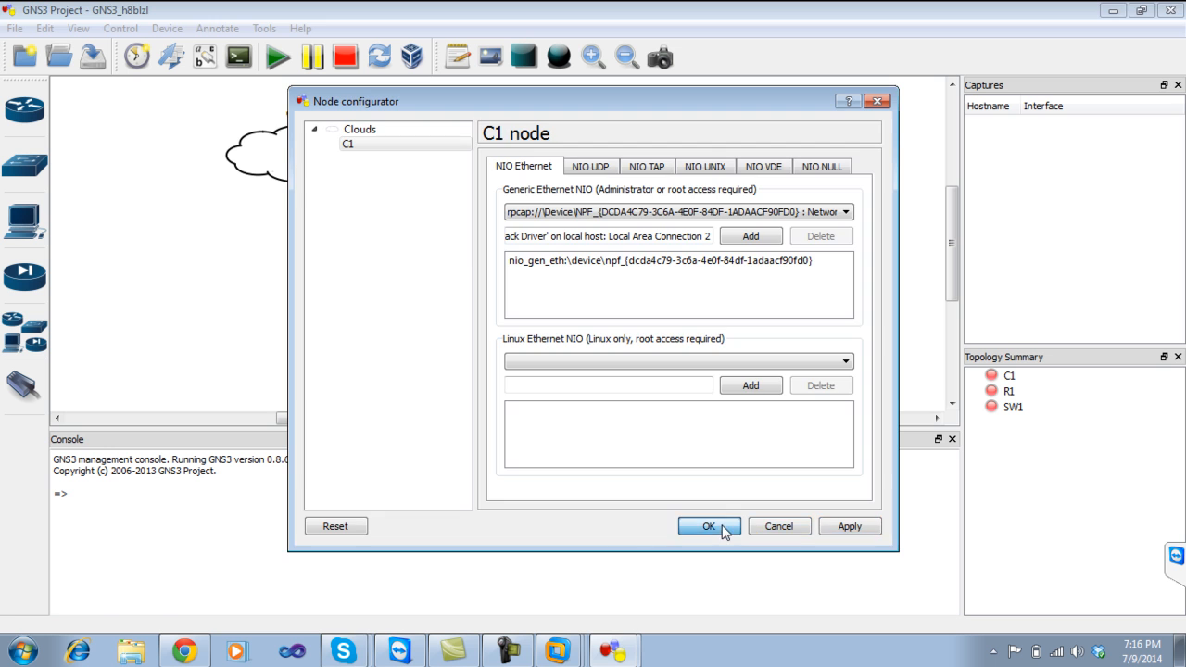
{"action": "left_click", "coordinate": [25, 385]}
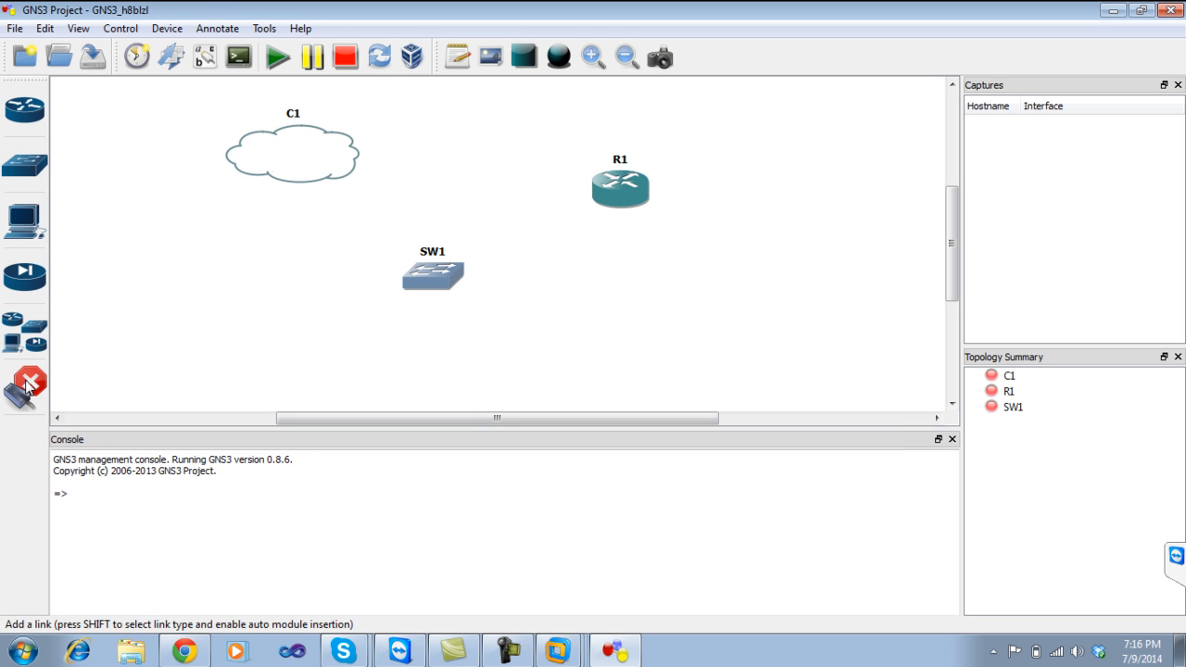
Link C1 to SW1 port 1 and R1's FastEthernet to SW1 port 2.
{"action": "left_click", "coordinate": [311, 174]}
{"action": "left_click", "coordinate": [326, 187]}
{"action": "left_click", "coordinate": [441, 268]}
{"action": "left_click", "coordinate": [472, 282]}
{"action": "left_click", "coordinate": [615, 192]}
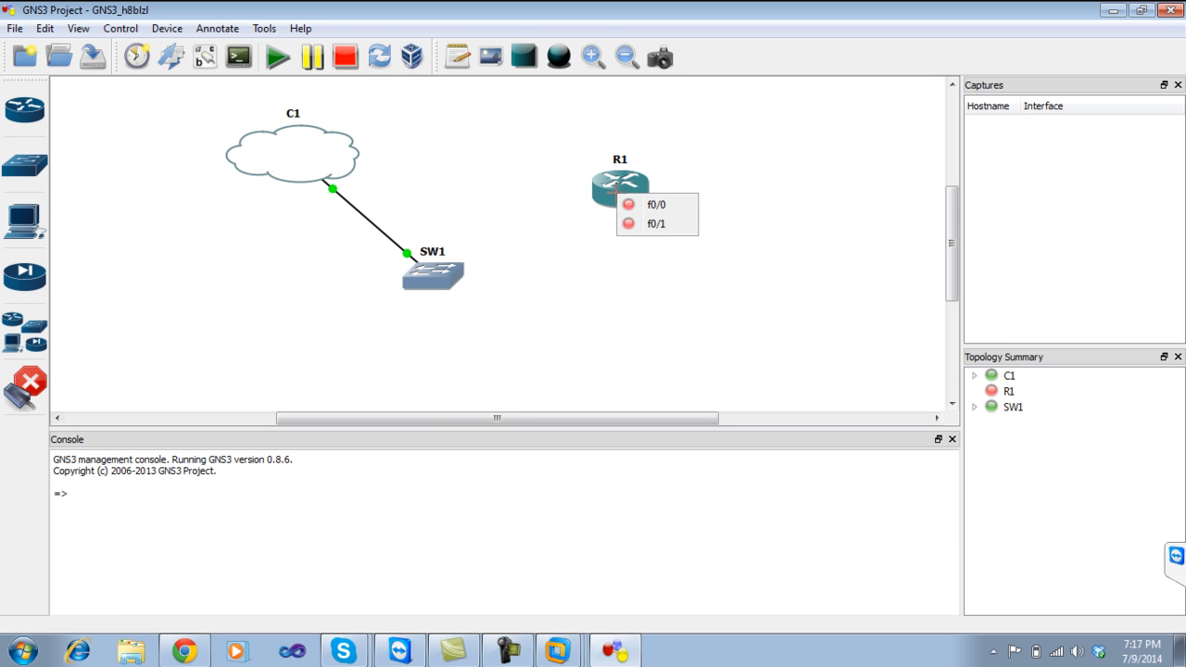
{"action": "left_click", "coordinate": [640, 222]}
{"action": "left_click", "coordinate": [439, 271]}
{"action": "left_click", "coordinate": [466, 305]}
{"action": "left_click", "coordinate": [24, 386]}
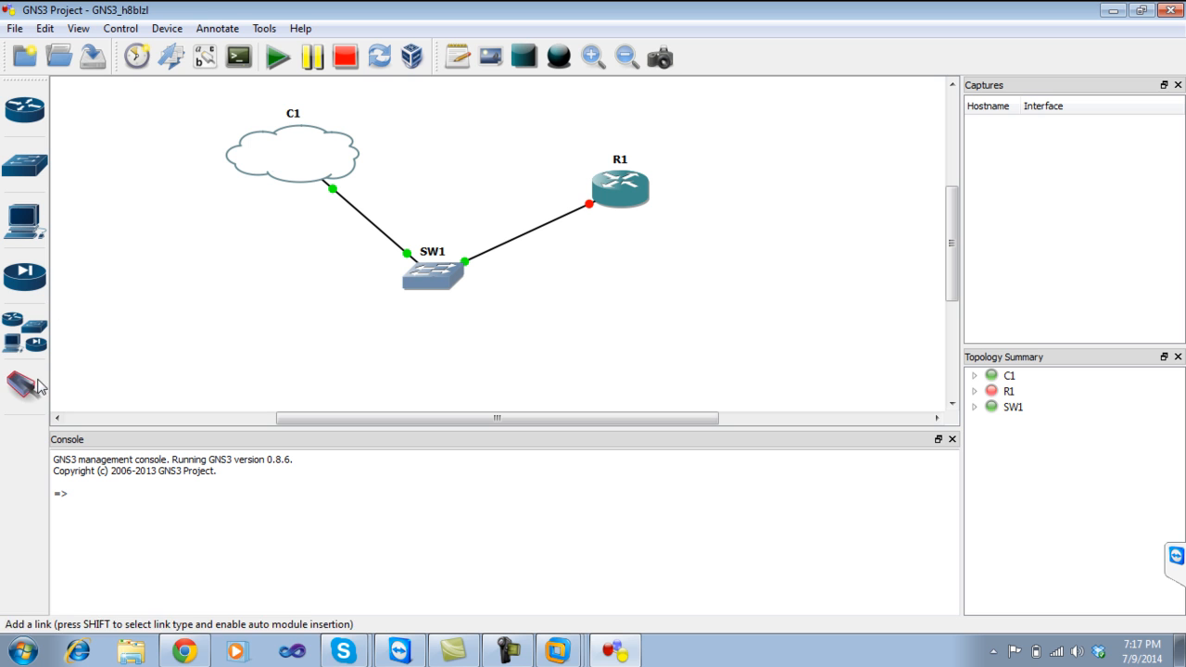
Add a centered '192.168.1.34' text note below router R1.
{"action": "left_click", "coordinate": [456, 69]}
{"action": "left_click", "coordinate": [597, 220]}
{"action": "type", "text": "192.1"}
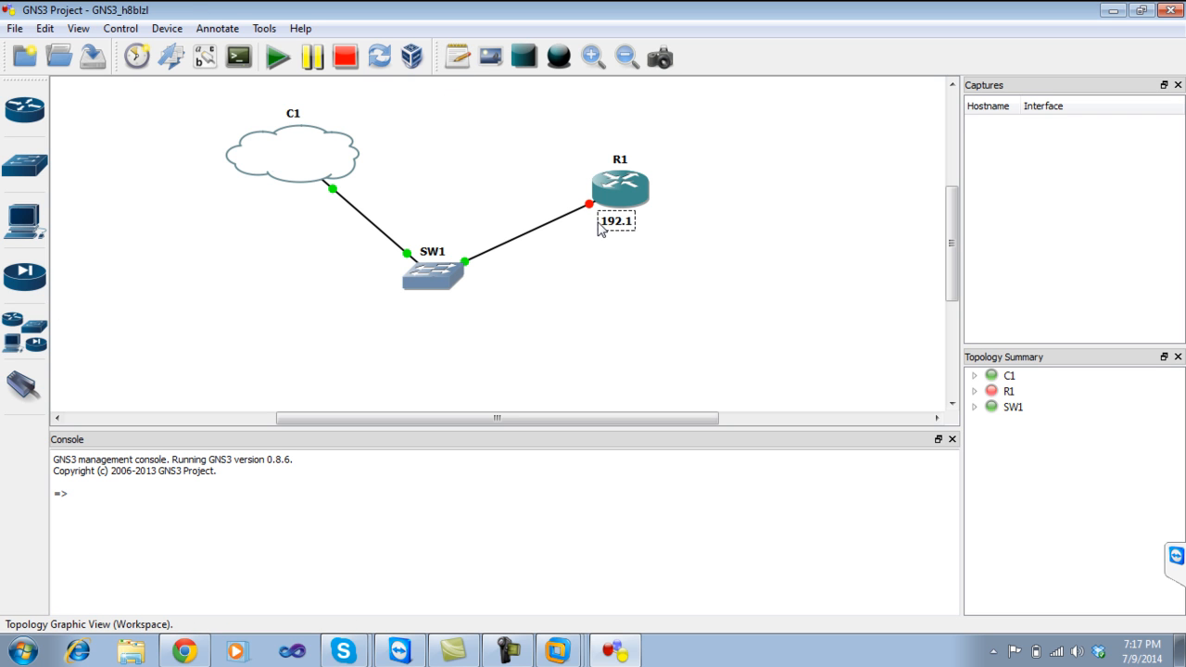
{"action": "type", "text": "68.1.34"}
{"action": "left_click_drag", "start_coordinate": [644, 231], "coordinate": [619, 233]}
{"action": "left_click", "coordinate": [623, 275]}
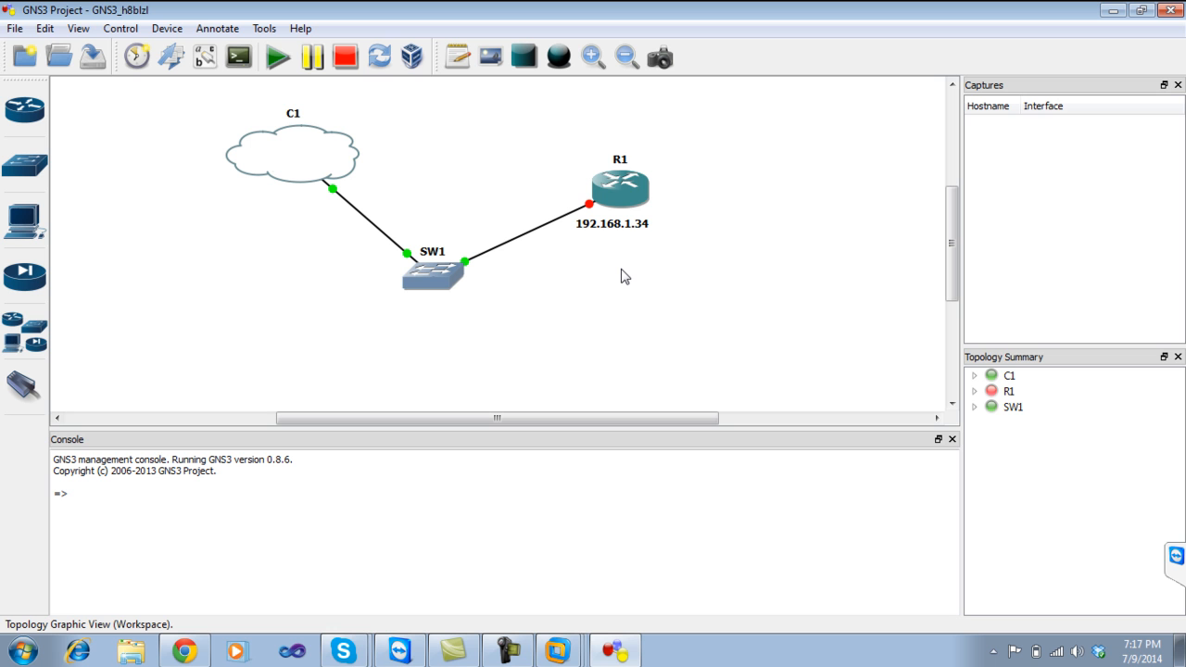
Power on router R1, then connect to its console via Telnet.
{"action": "right_click", "coordinate": [629, 188]}
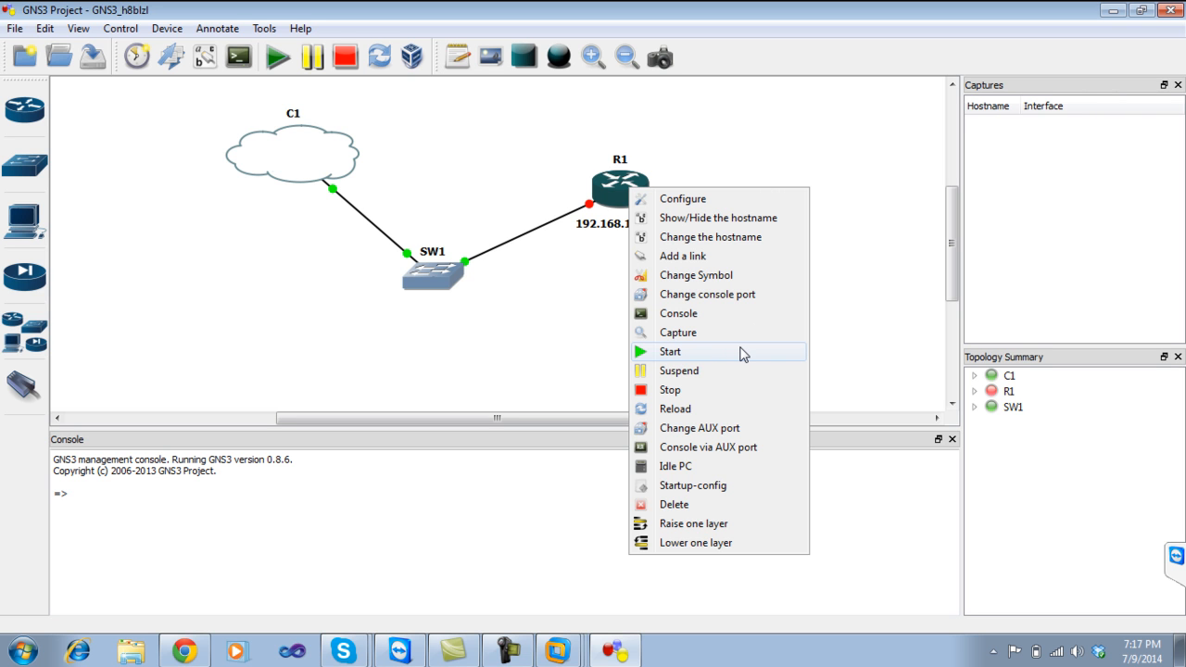
{"action": "left_click", "coordinate": [740, 354]}
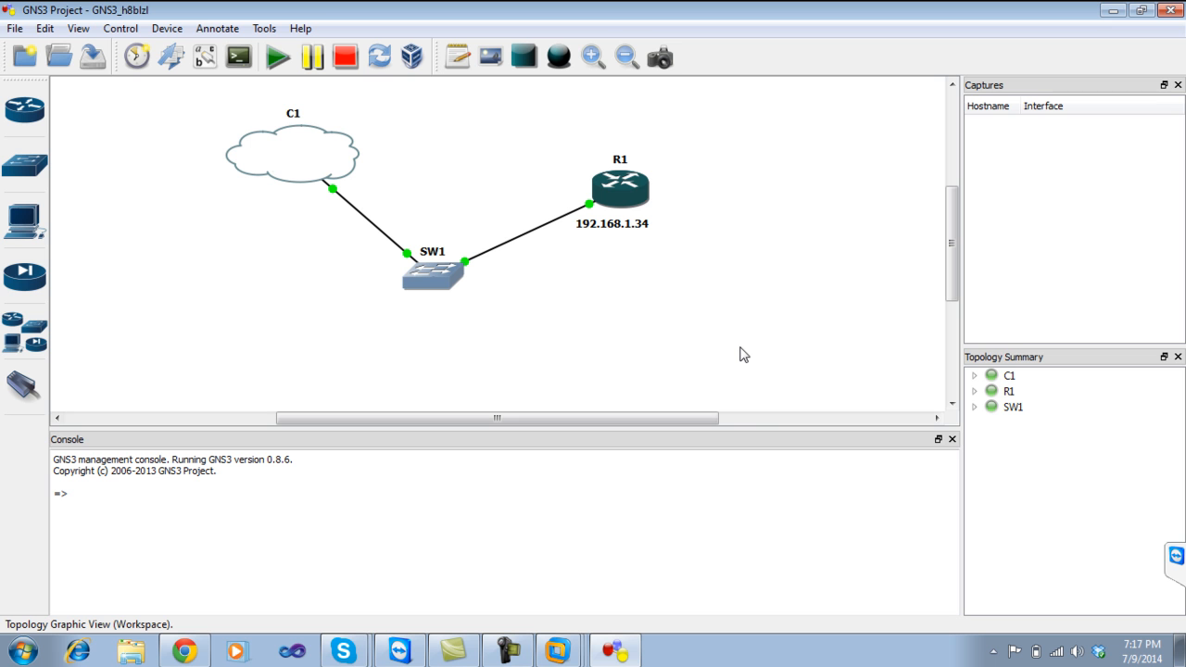
{"action": "right_click", "coordinate": [626, 189]}
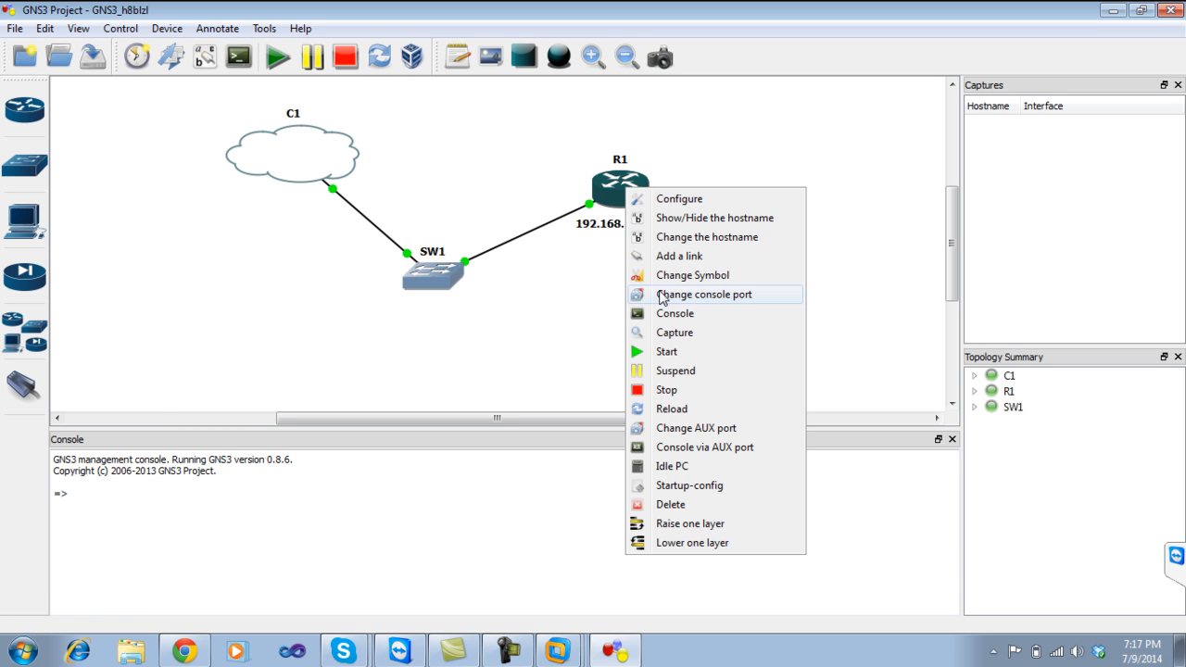
{"action": "left_click", "coordinate": [664, 315]}
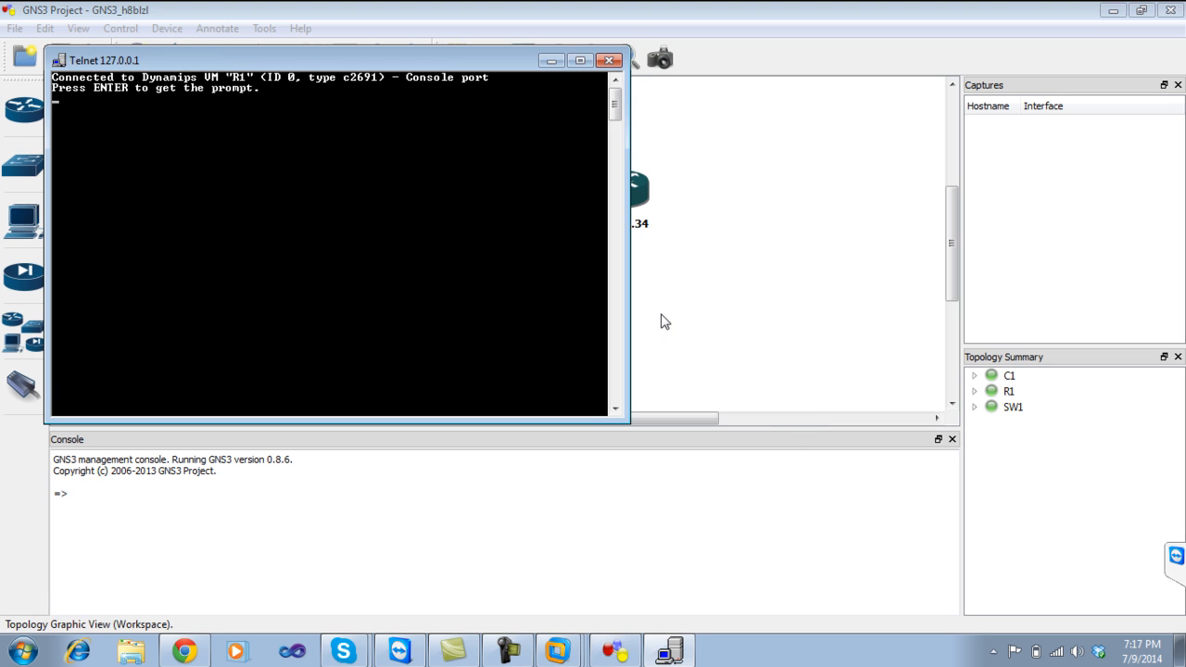
Enter global configuration mode on R1 and select interface FastEthernet0/0 with 'int fa 0/0'.
{"action": "left_click_drag", "start_coordinate": [327, 61], "coordinate": [846, 267]}
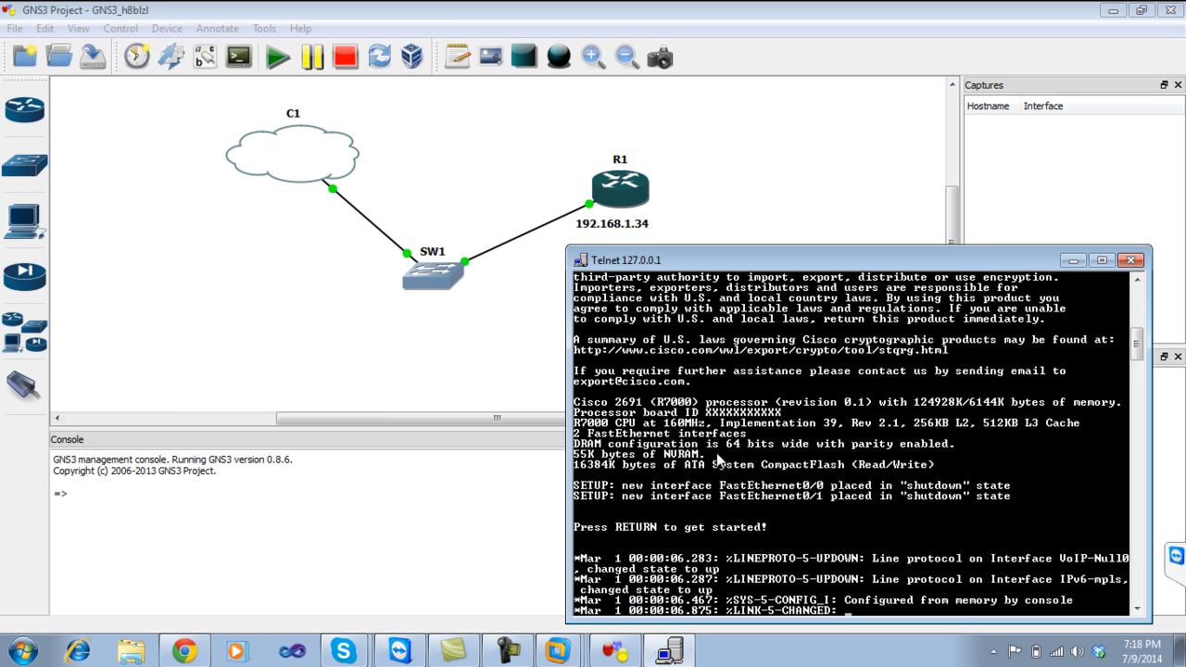
{"action": "key", "text": "Return"}
{"action": "key", "text": "Return"}
{"action": "key", "text": "Return"}
{"action": "key", "text": "Return"}
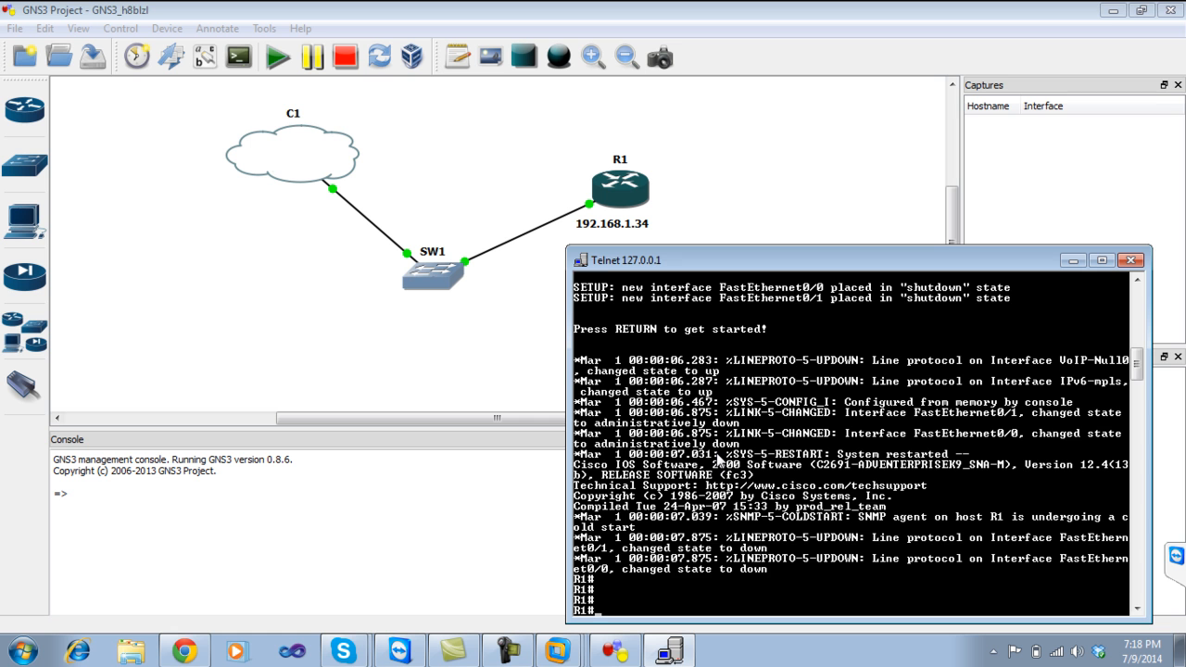
{"action": "key", "text": "Return"}
{"action": "key", "text": "Return"}
{"action": "key", "text": "Return"}
{"action": "key", "text": "Return"}
{"action": "key", "text": "Return"}
{"action": "type", "text": "conf t"}
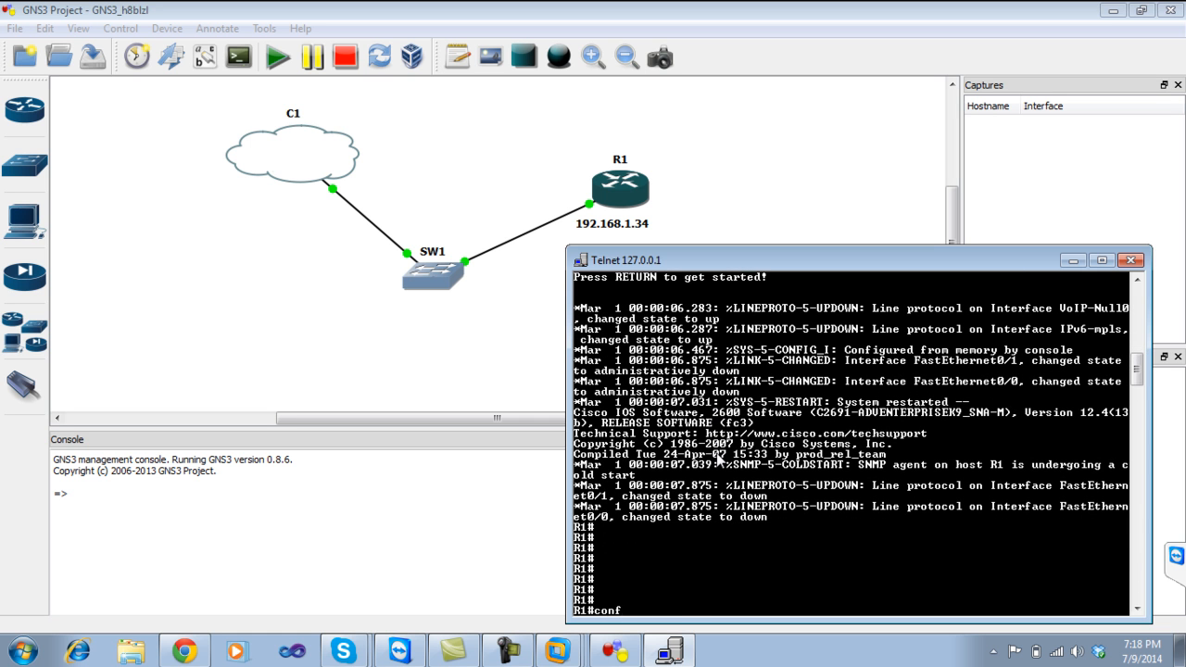
{"action": "key", "text": "Return"}
{"action": "key", "text": "Return"}
{"action": "key", "text": "Return"}
{"action": "key", "text": "Return"}
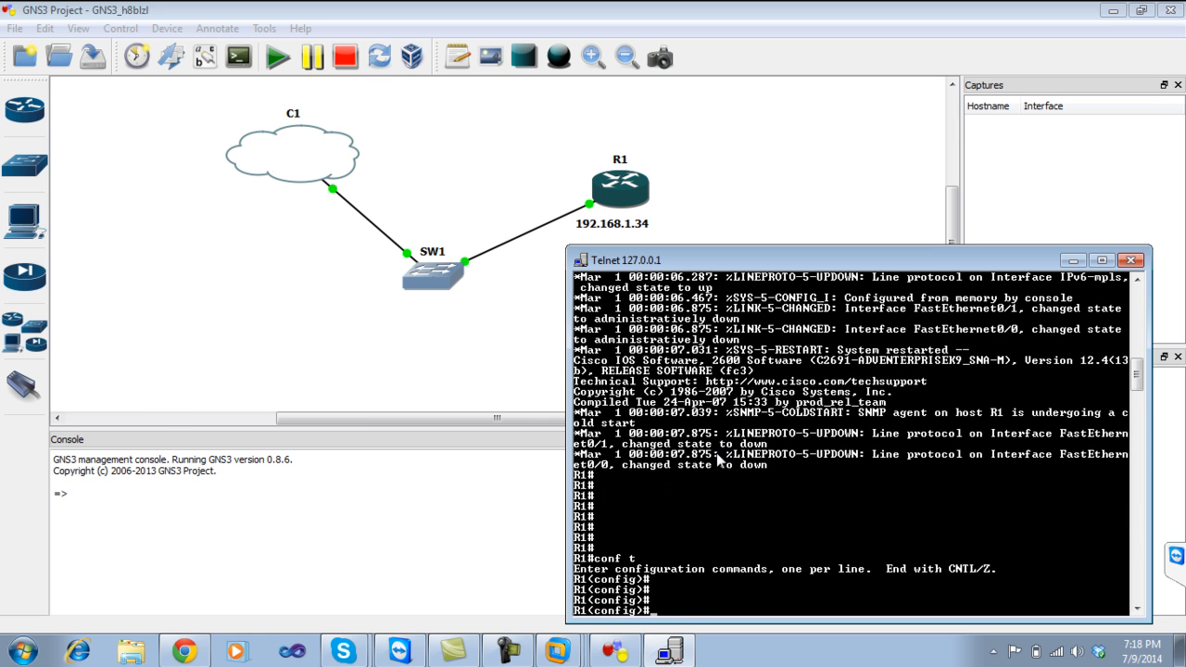
{"action": "type", "text": "int fa 0/0"}
{"action": "key", "text": "Return"}
Assign 192.168.1.34 255.255.255.0 to Fa0/0, enable it with 'no sh', and exit.
{"action": "type", "text": "ip add"}
{"action": "left_click_drag", "start_coordinate": [760, 259], "coordinate": [753, 253]}
{"action": "type", "text": "19"}
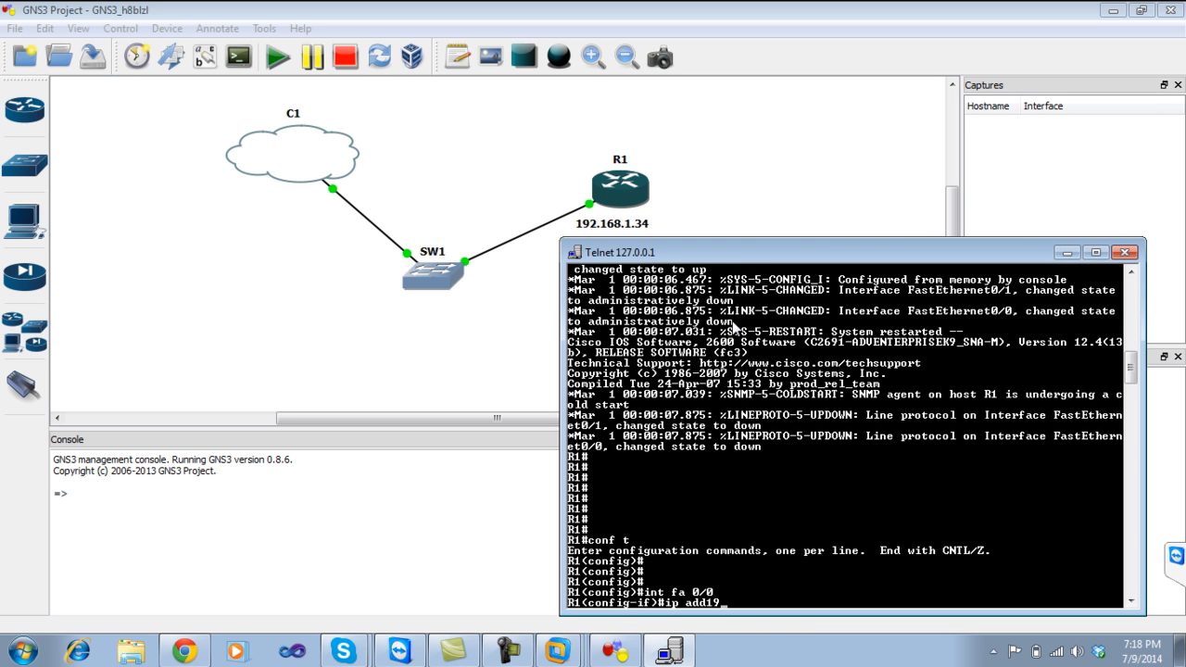
{"action": "type", "text": "2.168.1.3"}
{"action": "key", "text": "BackSpace"}
{"action": "key", "text": "BackSpace"}
{"action": "key", "text": "BackSpace"}
{"action": "key", "text": "BackSpace"}
{"action": "key", "text": "BackSpace"}
{"action": "key", "text": "BackSpace"}
{"action": "key", "text": "BackSpace"}
{"action": "key", "text": "BackSpace"}
{"action": "key", "text": "BackSpace"}
{"action": "key", "text": "BackSpace"}
{"action": "key", "text": "BackSpace"}
{"action": "type", "text": "192.168.1.34 255.255.255.0"}
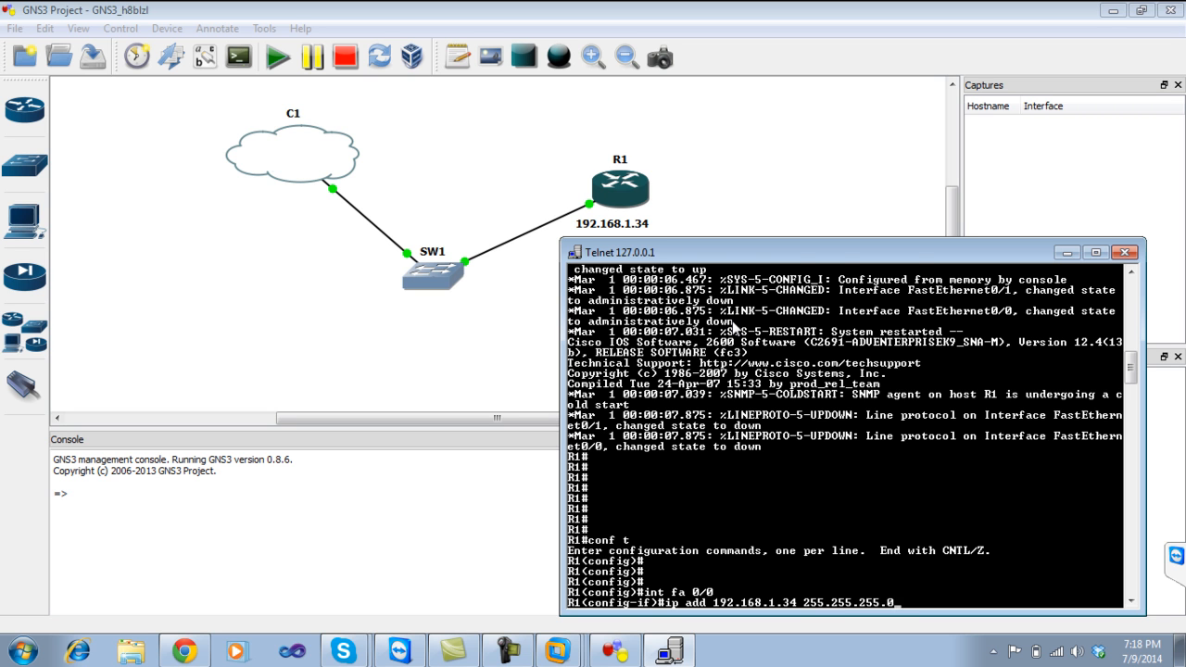
{"action": "key", "text": "Return"}
{"action": "type", "text": "no sh"}
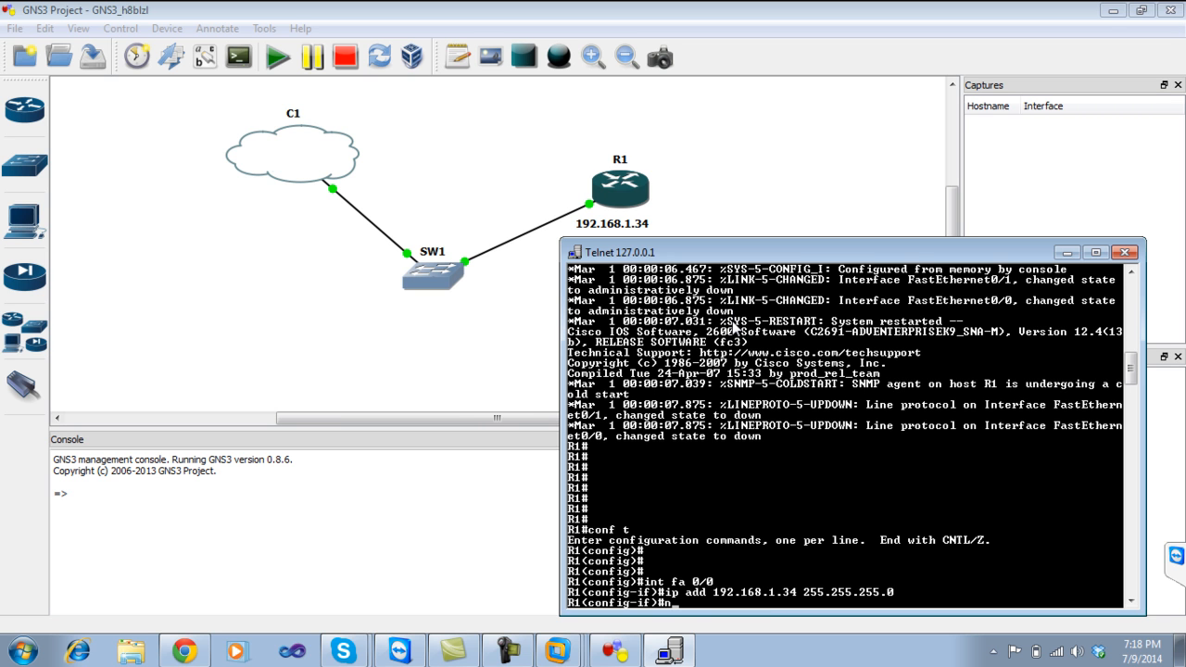
{"action": "key", "text": "Return"}
{"action": "key", "text": "Return"}
{"action": "key", "text": "Return"}
{"action": "key", "text": "Return"}
{"action": "key", "text": "Return"}
{"action": "type", "text": "exit"}
{"action": "key", "text": "Return"}
{"action": "key", "text": "Return"}
{"action": "key", "text": "Return"}
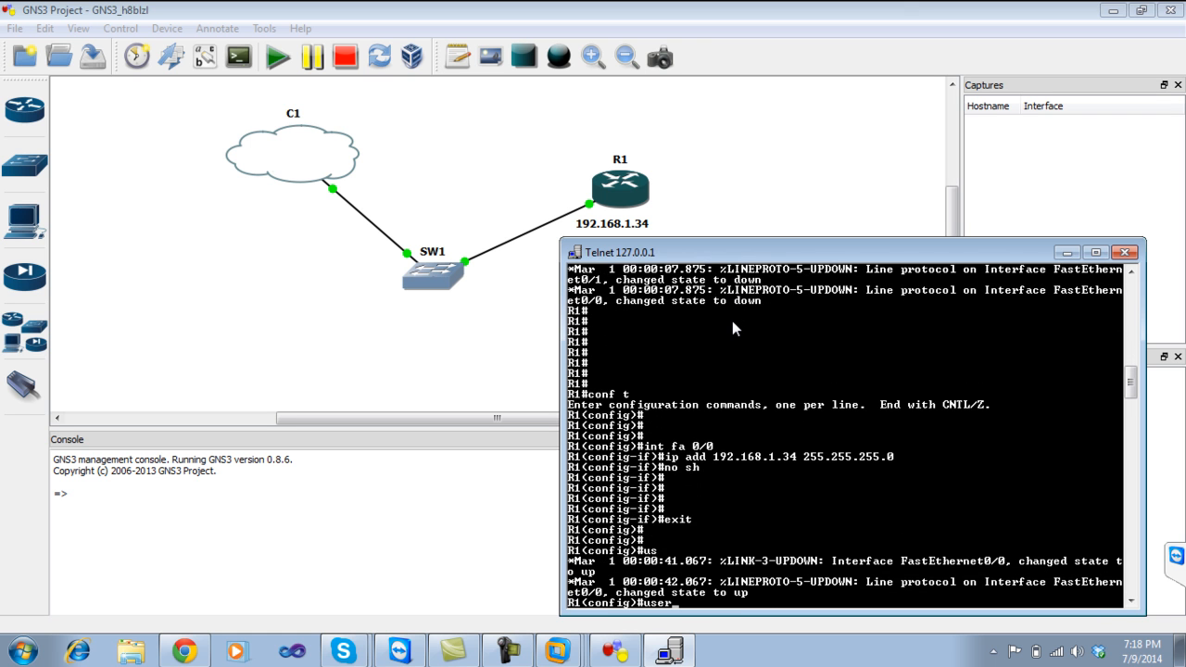
On R1, create a local username with its login password.
{"action": "key", "text": "Tab"}
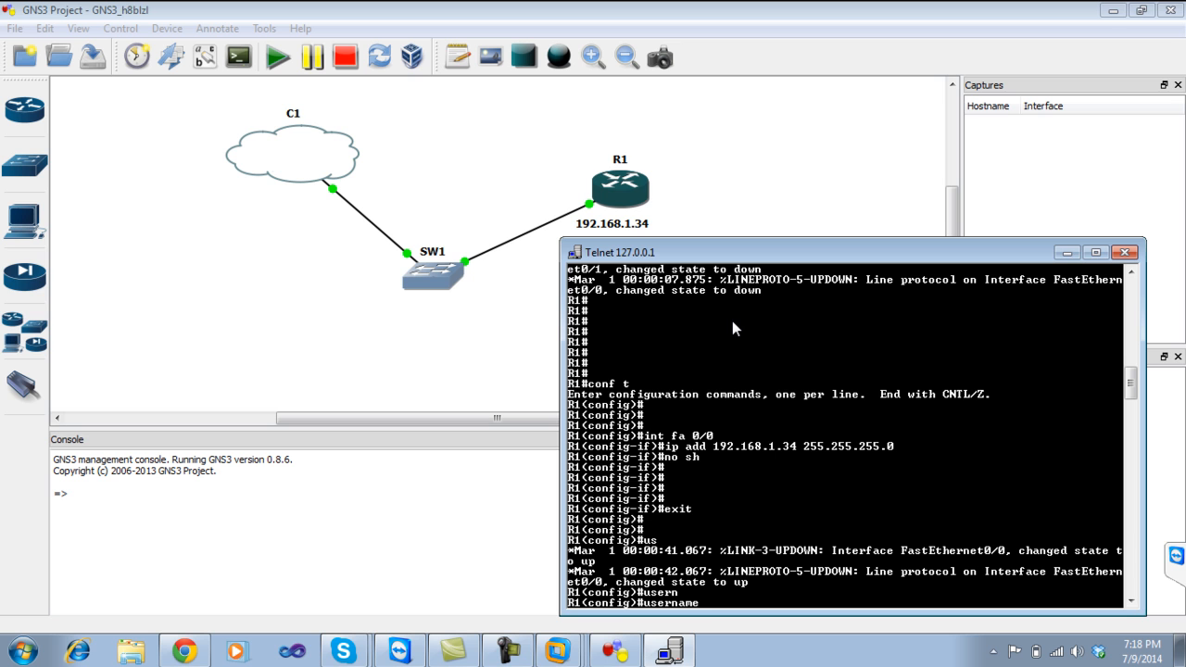
{"action": "key", "text": "Tab"}
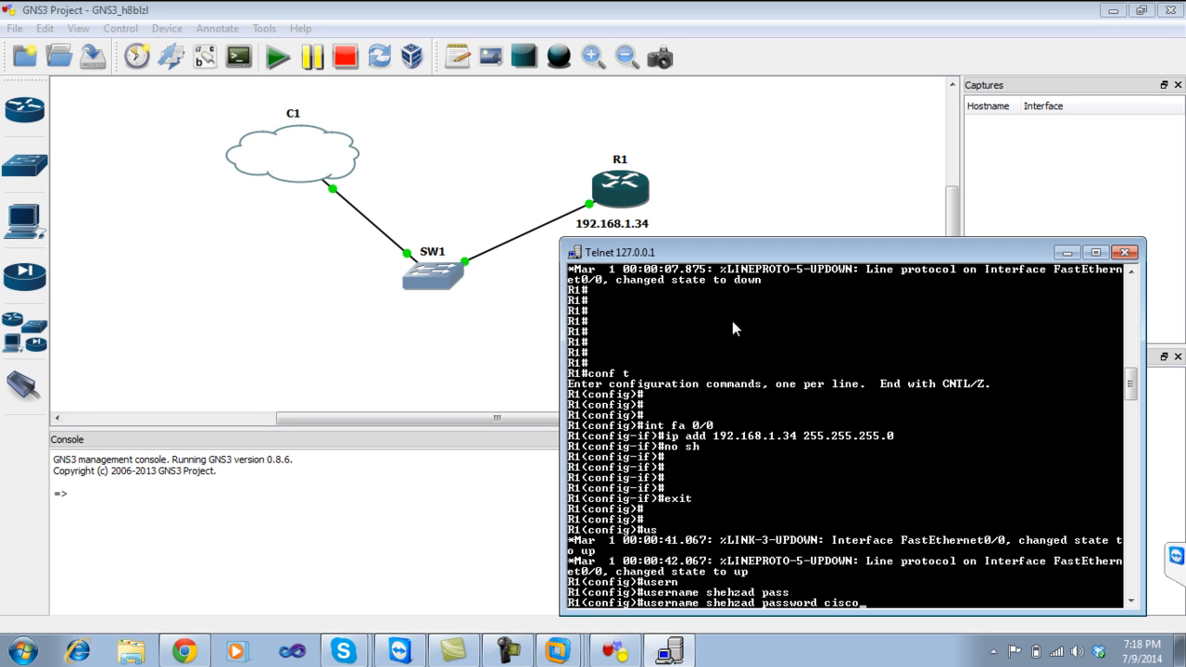
{"action": "key", "text": "BackSpace"}
{"action": "key", "text": "BackSpace"}
{"action": "key", "text": "BackSpace"}
{"action": "key", "text": "BackSpace"}
{"action": "key", "text": "BackSpace"}
{"action": "key", "text": "BackSpace"}
{"action": "key", "text": "BackSpace"}
{"action": "key", "text": "Return"}
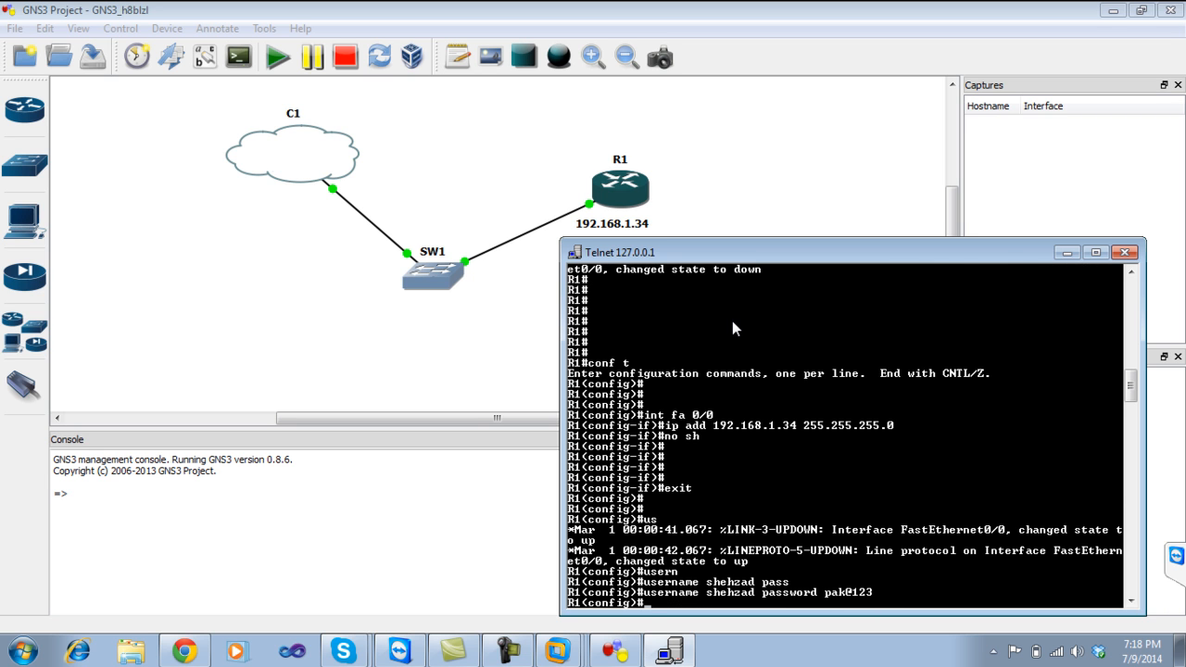
Set R1's enable secret password.
{"action": "type", "text": "en"}
{"action": "key", "text": "Return"}
{"action": "type", "text": "enab"}
{"action": "key", "text": "Return"}
{"action": "type", "text": "enable sec"}
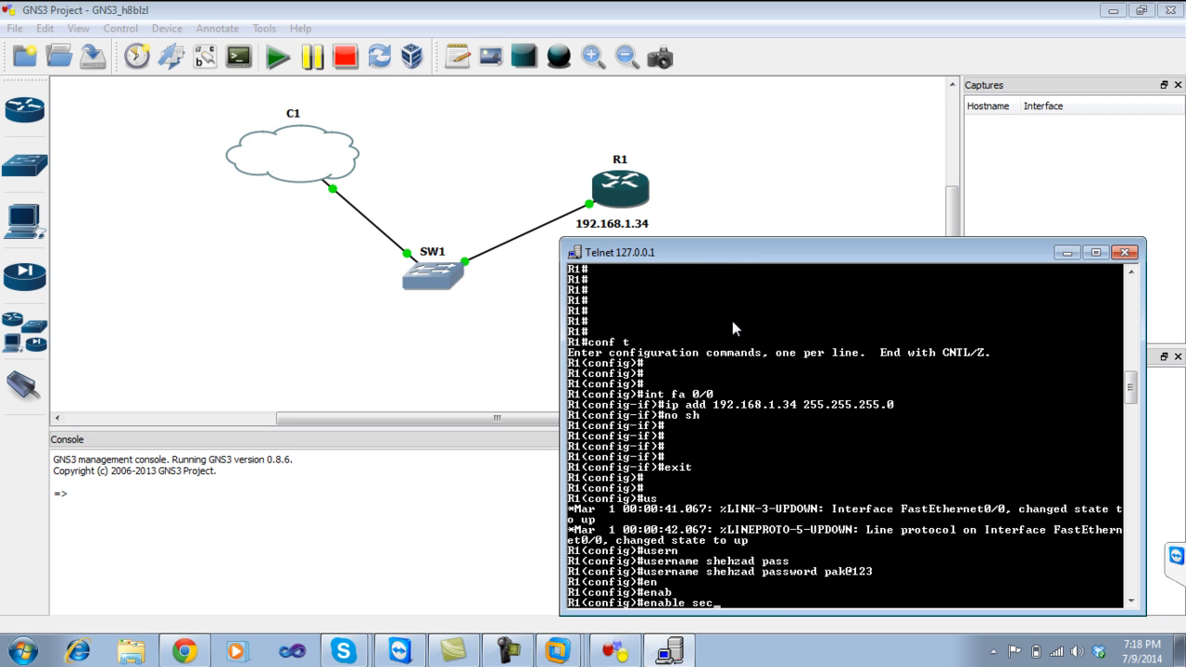
{"action": "key", "text": "Tab"}
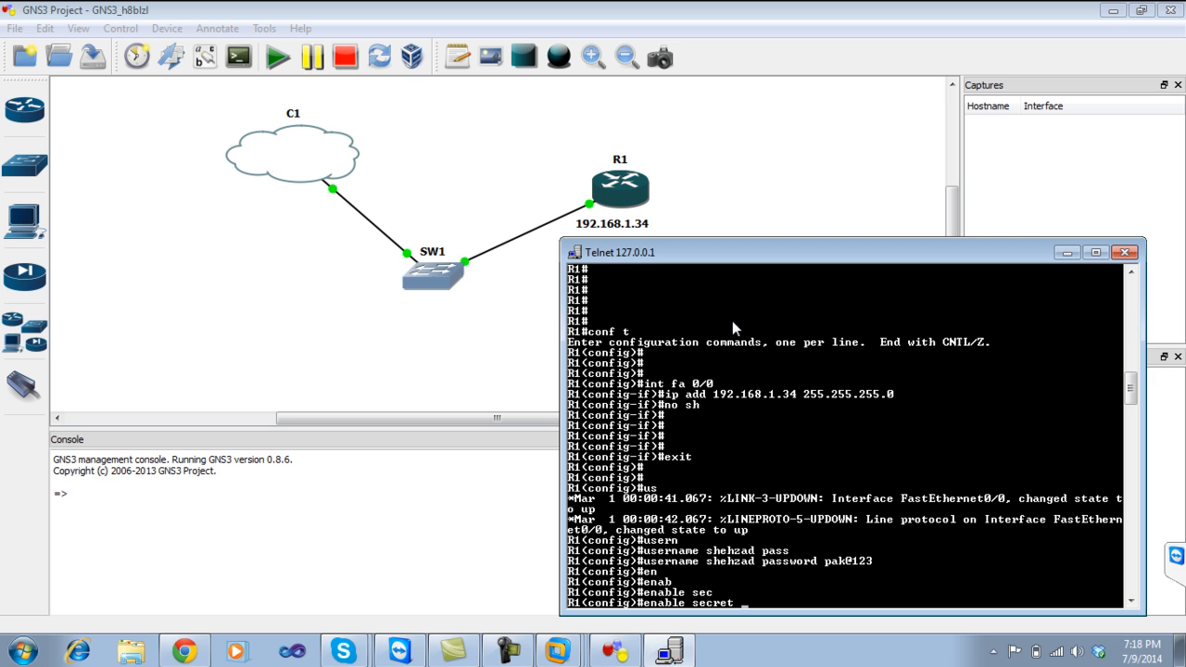
{"action": "type", "text": "cisco123"}
{"action": "key", "text": "Return"}
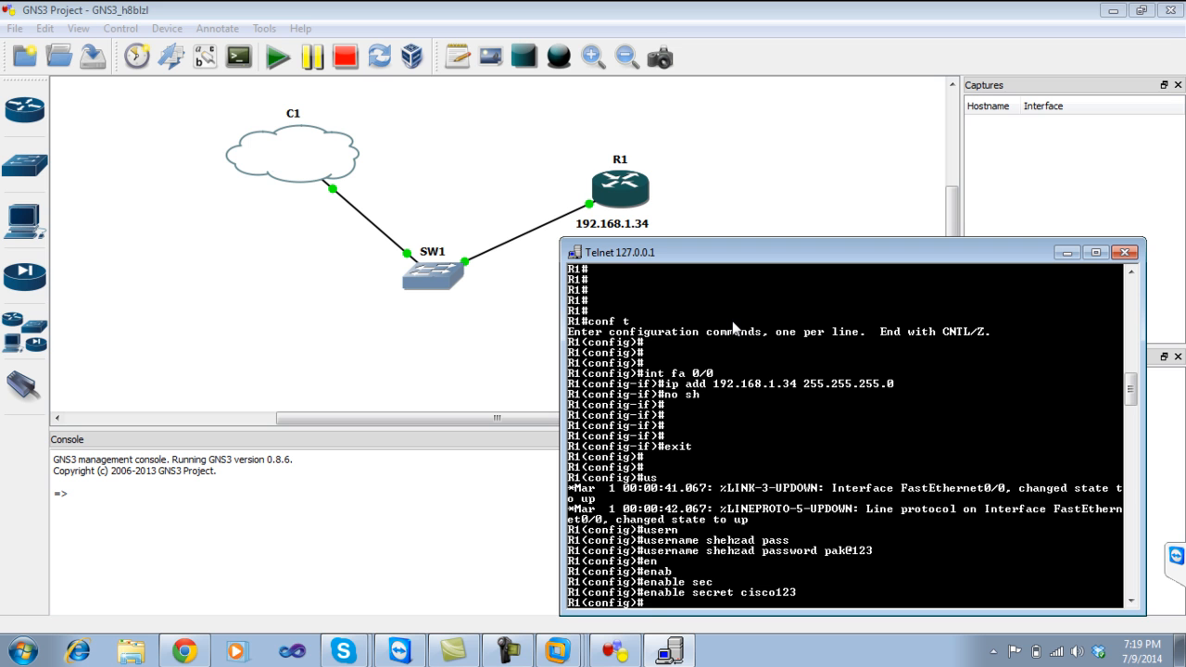
Leave configuration mode and save R1's running configuration with wr.
{"action": "type", "text": "exit"}
{"action": "key", "text": "Return"}
{"action": "type", "text": "wr"}
{"action": "key", "text": "Return"}
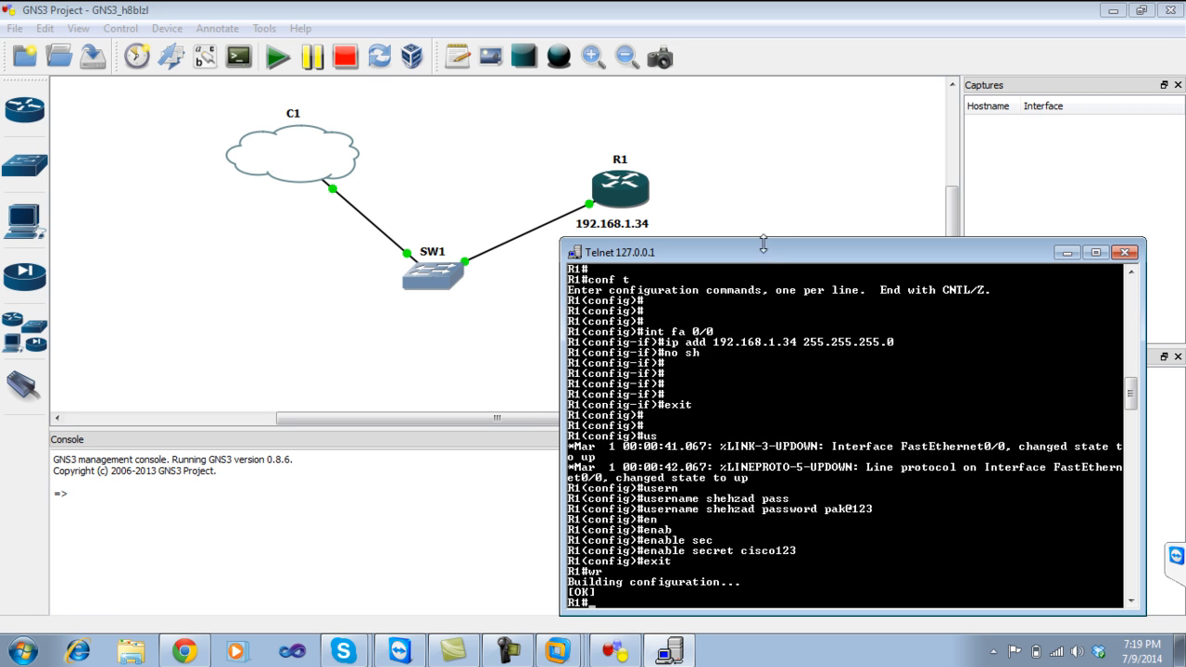
{"action": "left_click_drag", "start_coordinate": [773, 255], "coordinate": [805, 116]}
Ping 192.168.1.90 from R1 twice, getting 80 percent then 100 percent success.
{"action": "left_click_drag", "start_coordinate": [483, 419], "coordinate": [552, 416]}
{"action": "left_click", "coordinate": [676, 658]}
{"action": "left_click_drag", "start_coordinate": [859, 117], "coordinate": [785, 130]}
{"action": "type", "text": "p"}
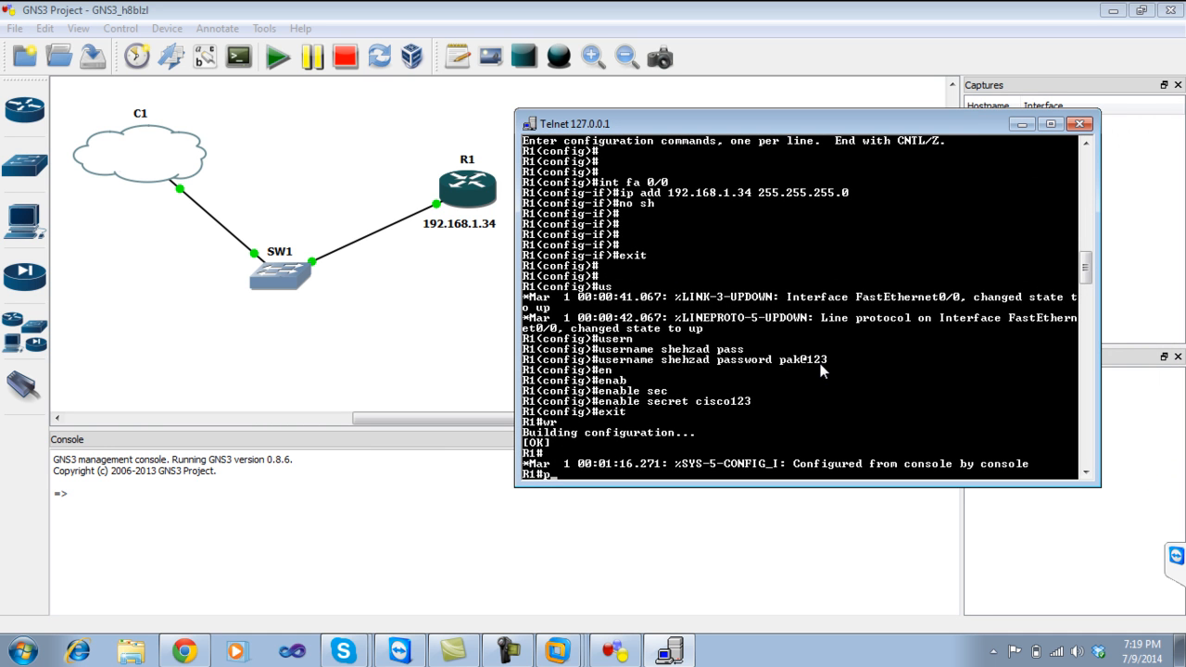
{"action": "type", "text": "ing 192.168.1.90"}
{"action": "key", "text": "Return"}
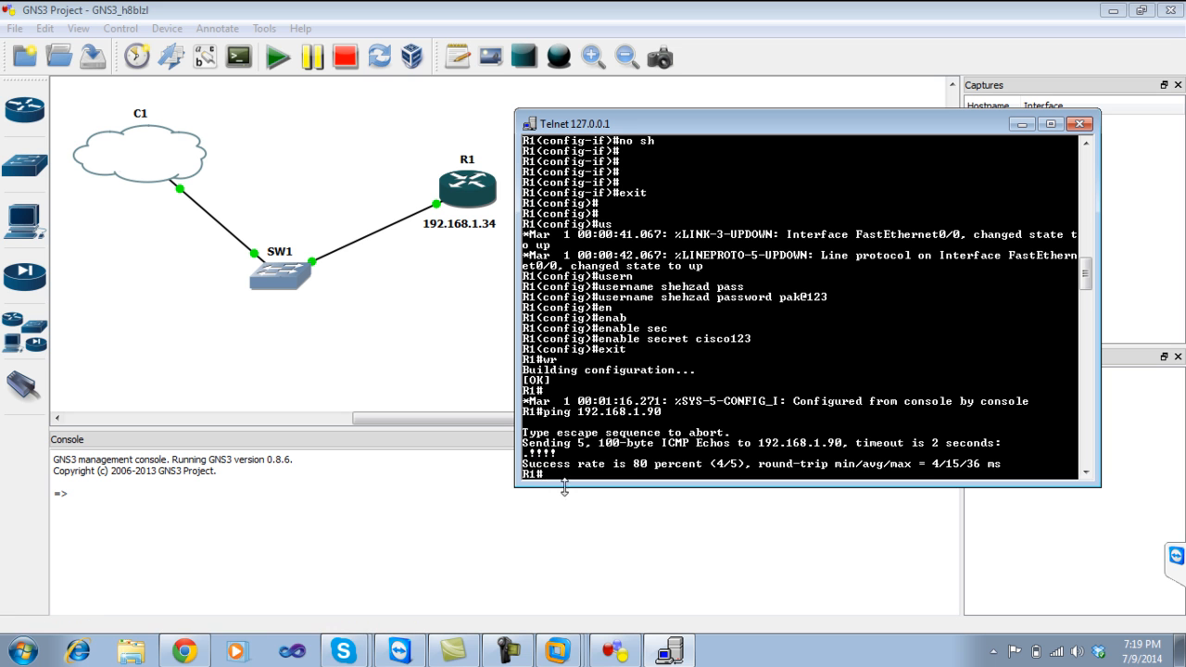
{"action": "key", "text": "Up"}
{"action": "key", "text": "Return"}
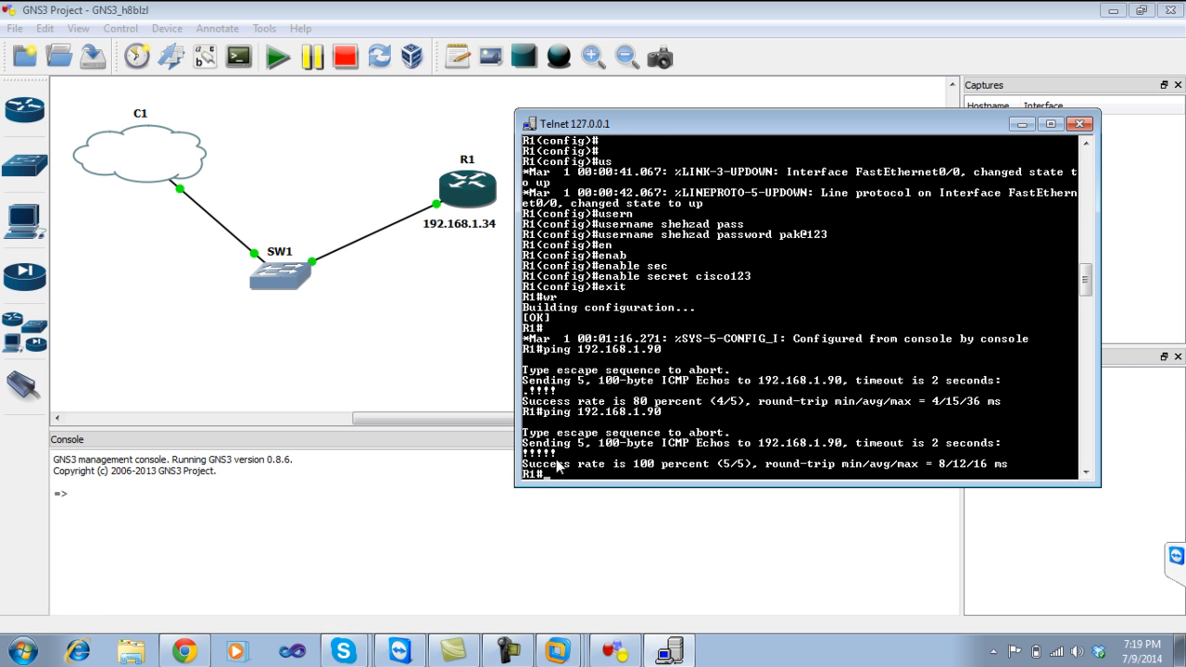
{"action": "left_click", "coordinate": [558, 651]}
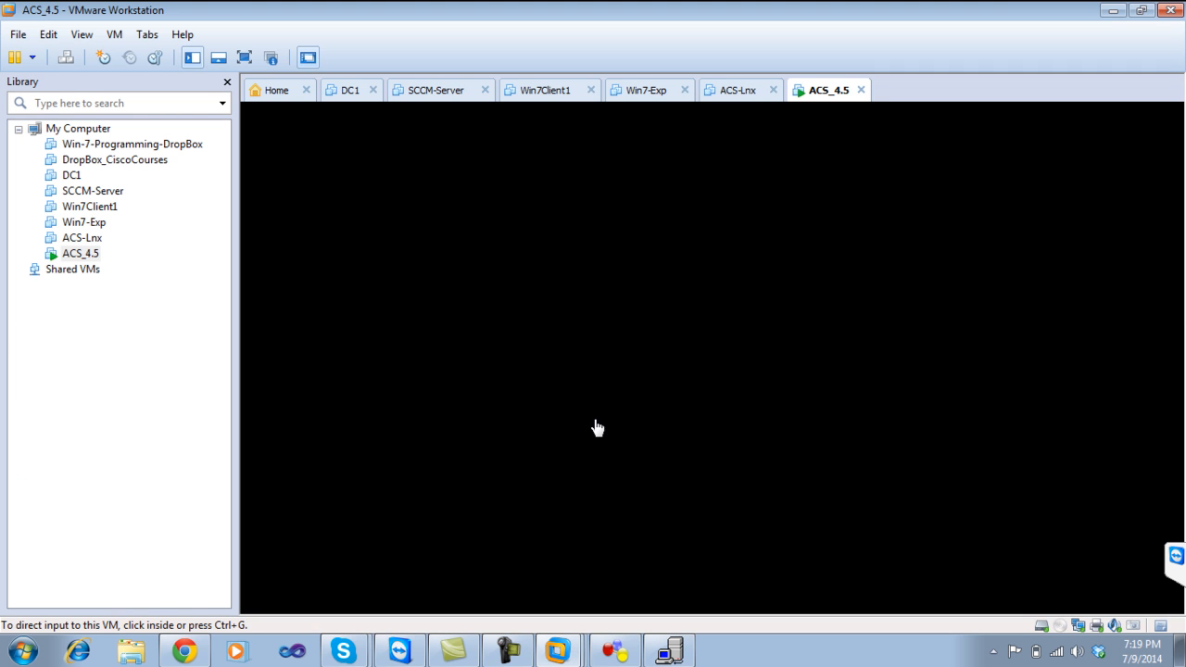
From the ACS_4.5 VM, ping R1 at 192.168.1.34 with 4/4 replies, then return to GNS3.
{"action": "left_click", "coordinate": [597, 427]}
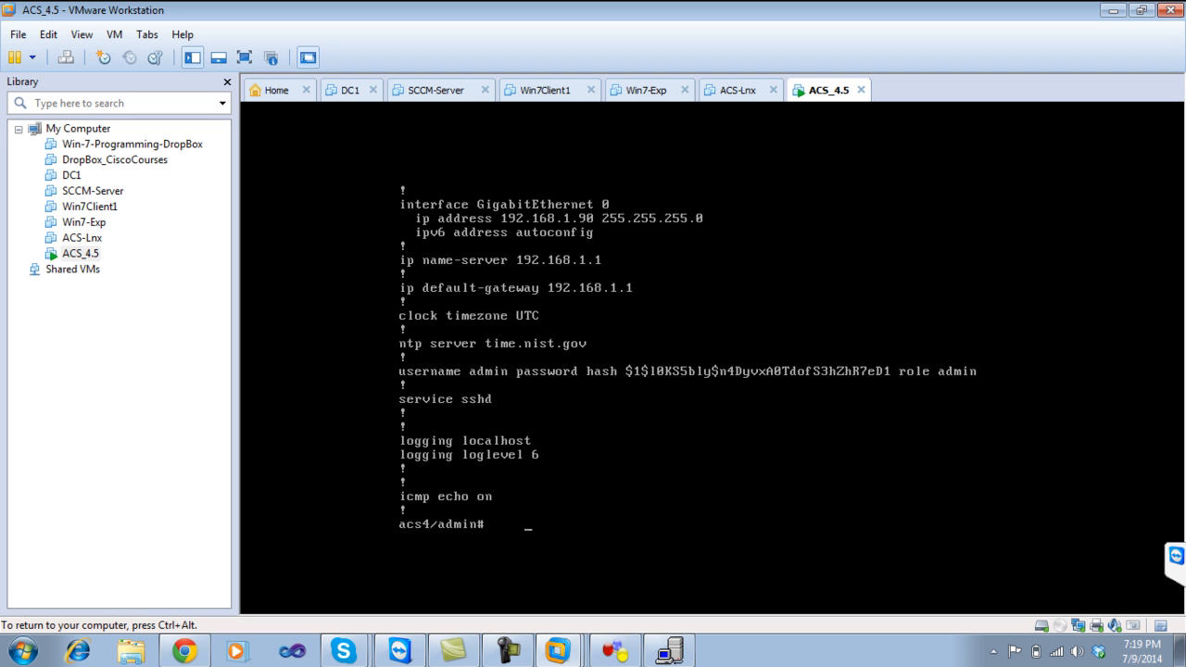
{"action": "key", "text": "Return"}
{"action": "key", "text": "Return"}
{"action": "key", "text": "Return"}
{"action": "type", "text": "ping "}
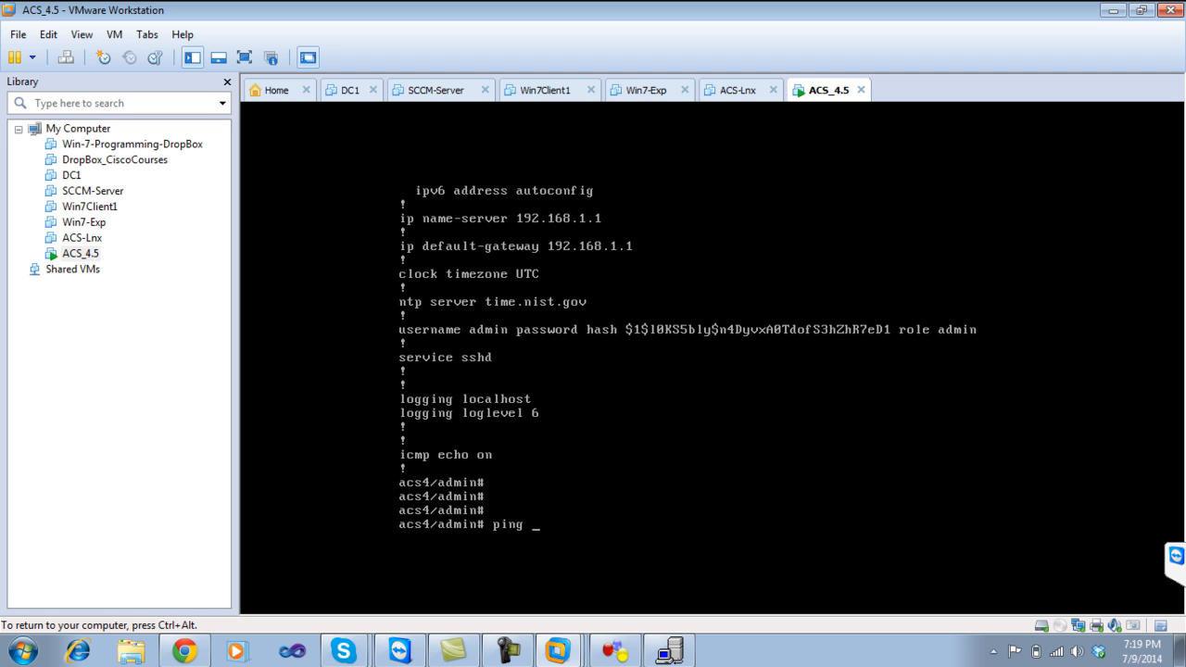
{"action": "type", "text": "ip 192.168.1.34"}
{"action": "key", "text": "Return"}
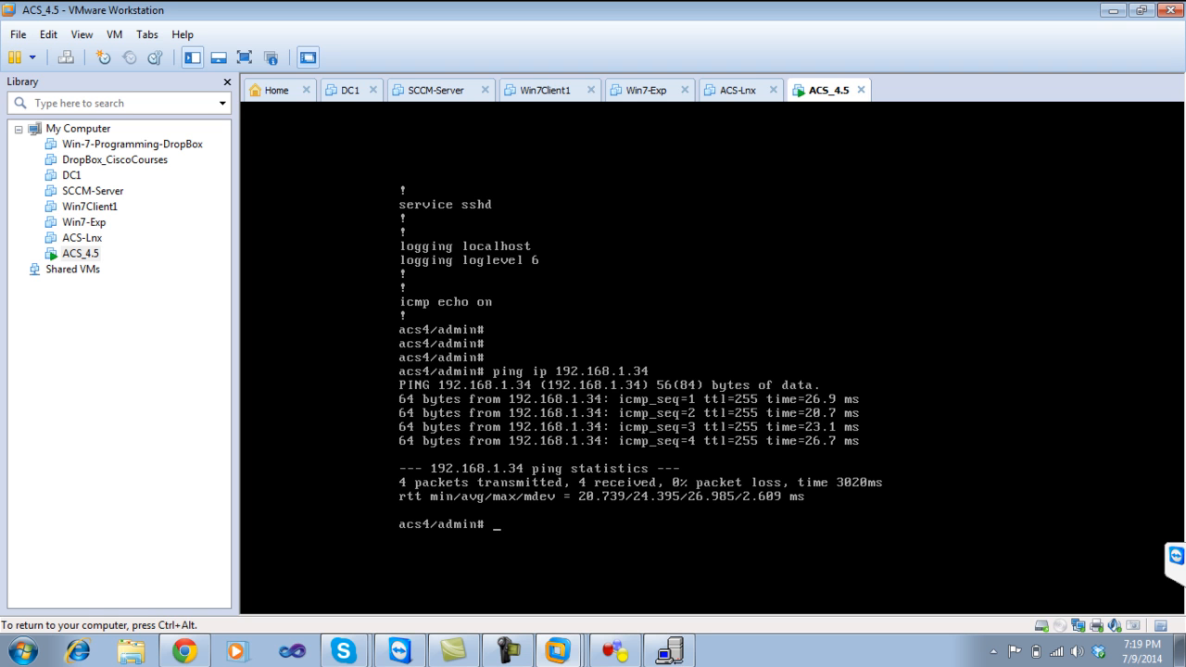
{"action": "key", "text": "ctrl+alt"}
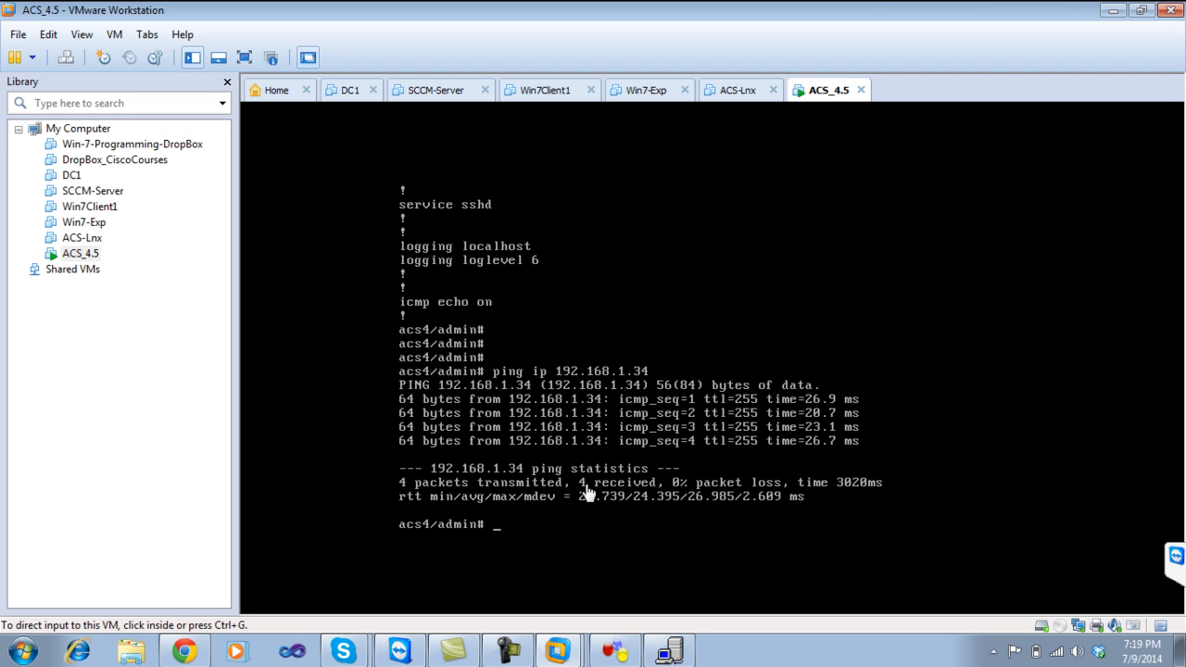
{"action": "left_click", "coordinate": [1111, 11]}
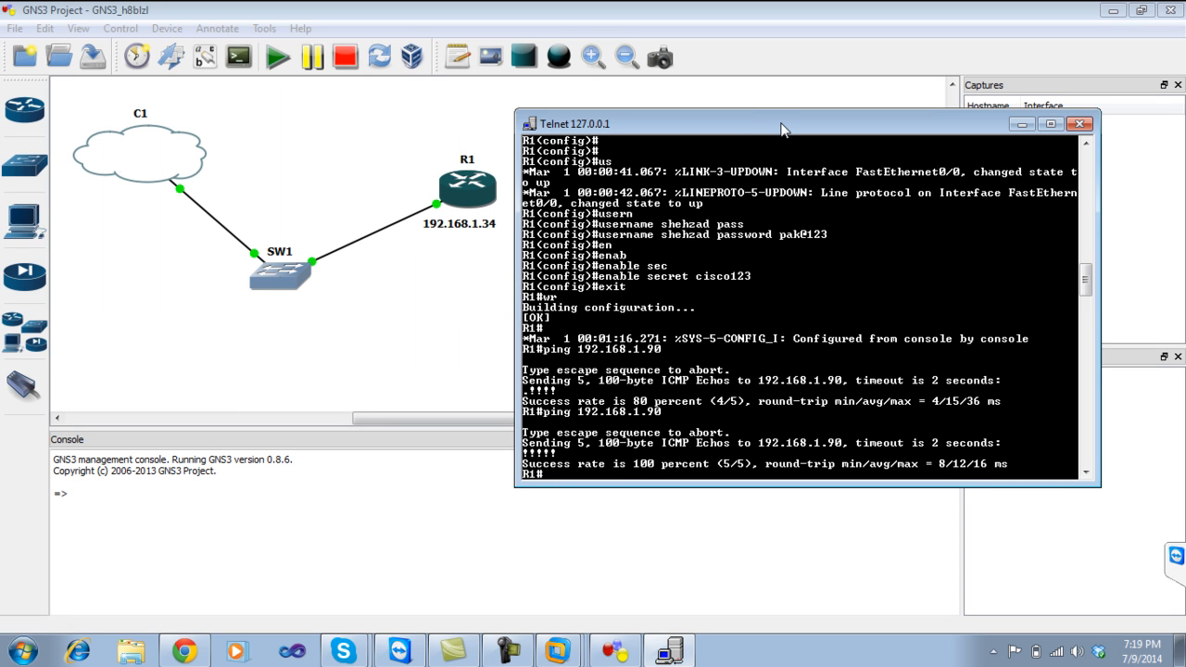
Minimize the R1 console and bring the ACS Welcome page at 192.168.1.90 forward in Chrome.
{"action": "left_click", "coordinate": [1022, 125]}
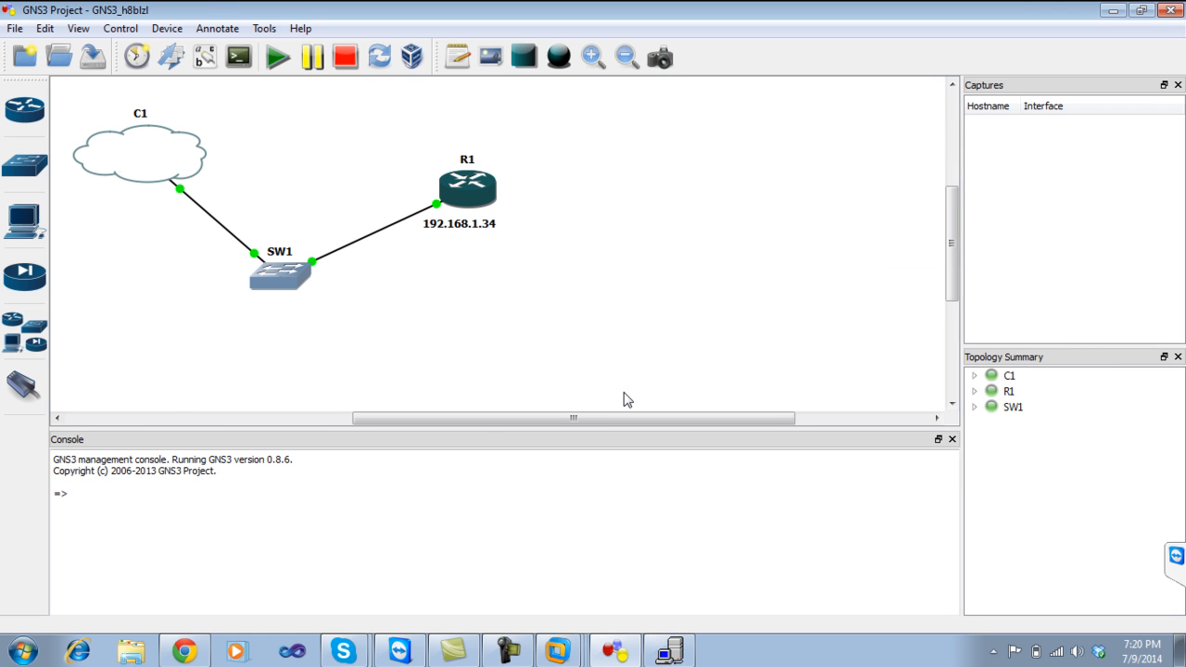
{"action": "left_click", "coordinate": [184, 650]}
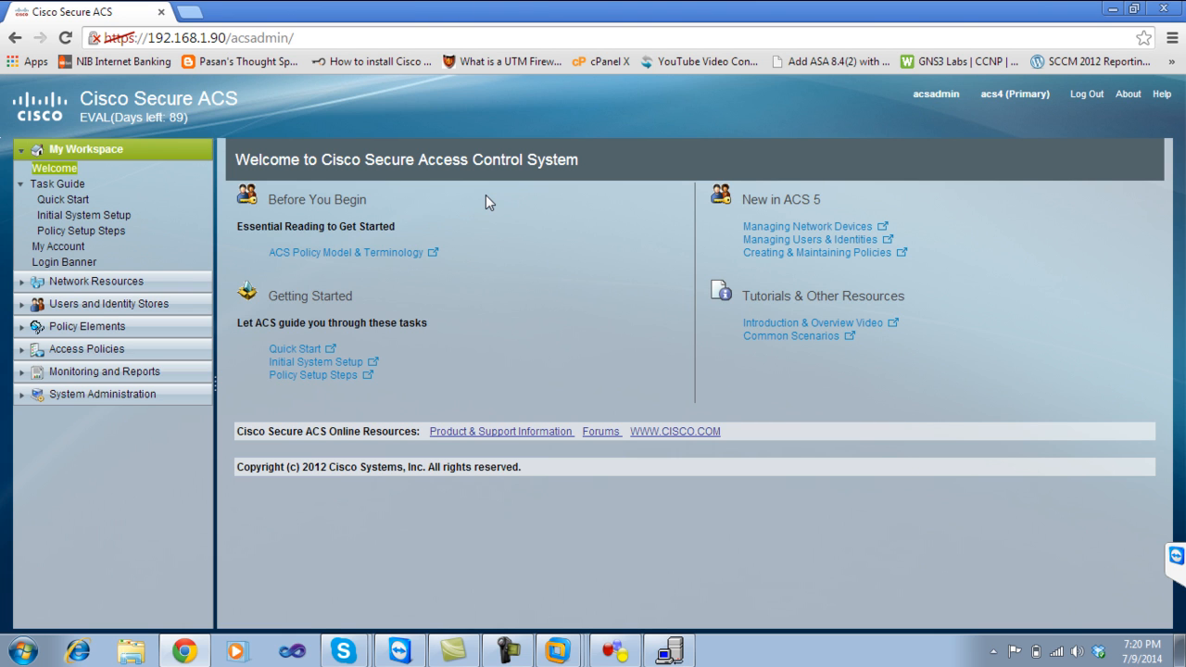
Expand Network Resources and select Network Devices and AAA Clients.
{"action": "left_click", "coordinate": [84, 281]}
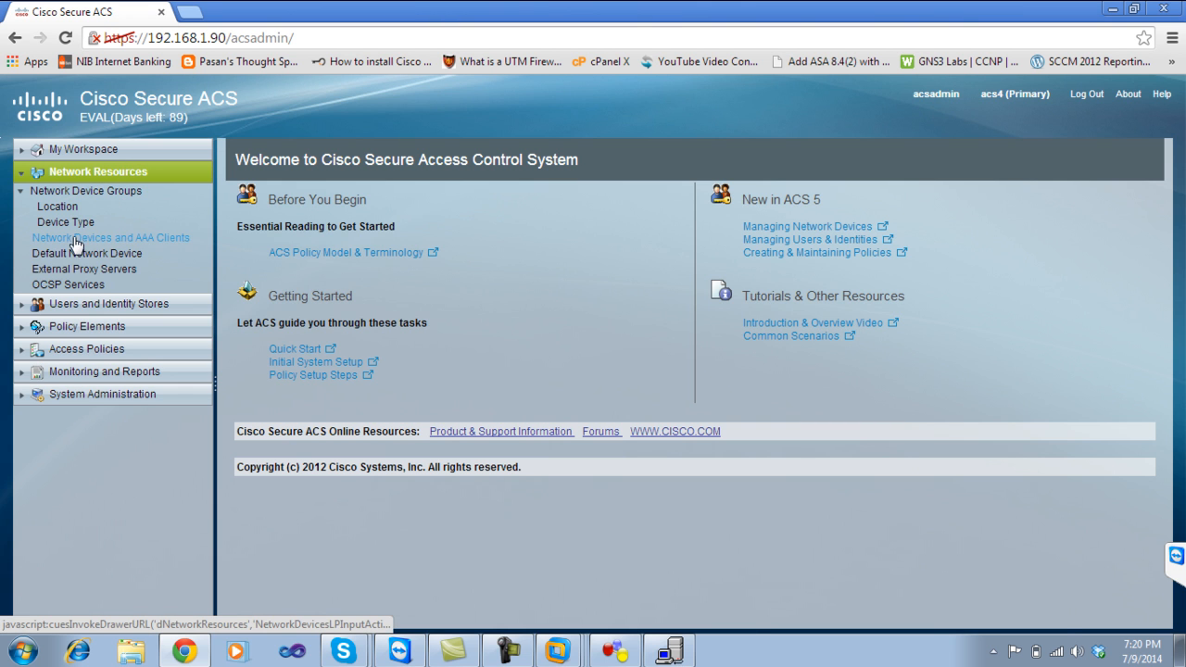
{"action": "left_click", "coordinate": [155, 241]}
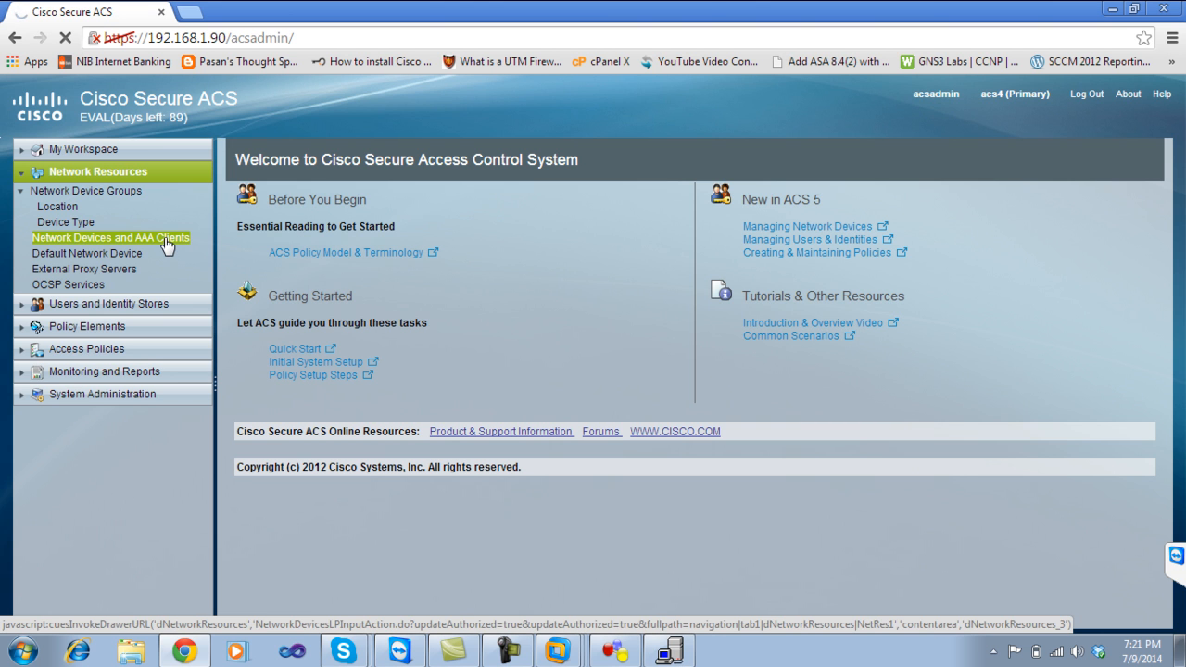
Show the empty Network Devices and AAA Clients list and start a new device.
{"action": "left_click", "coordinate": [101, 239]}
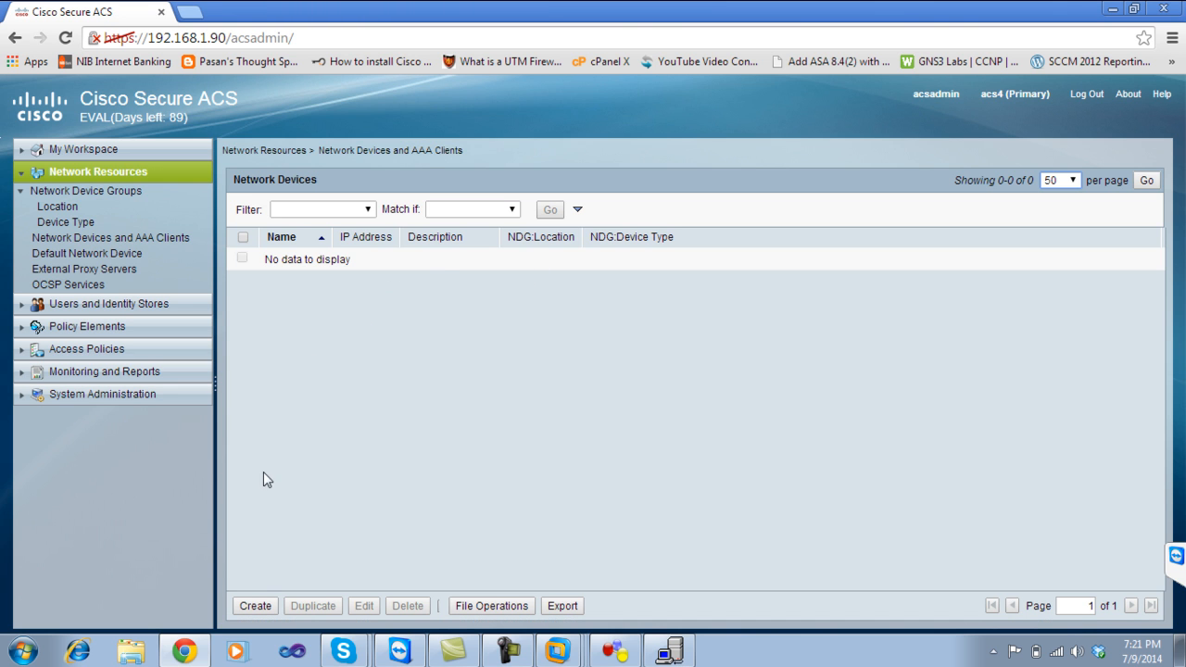
{"action": "left_click", "coordinate": [257, 606]}
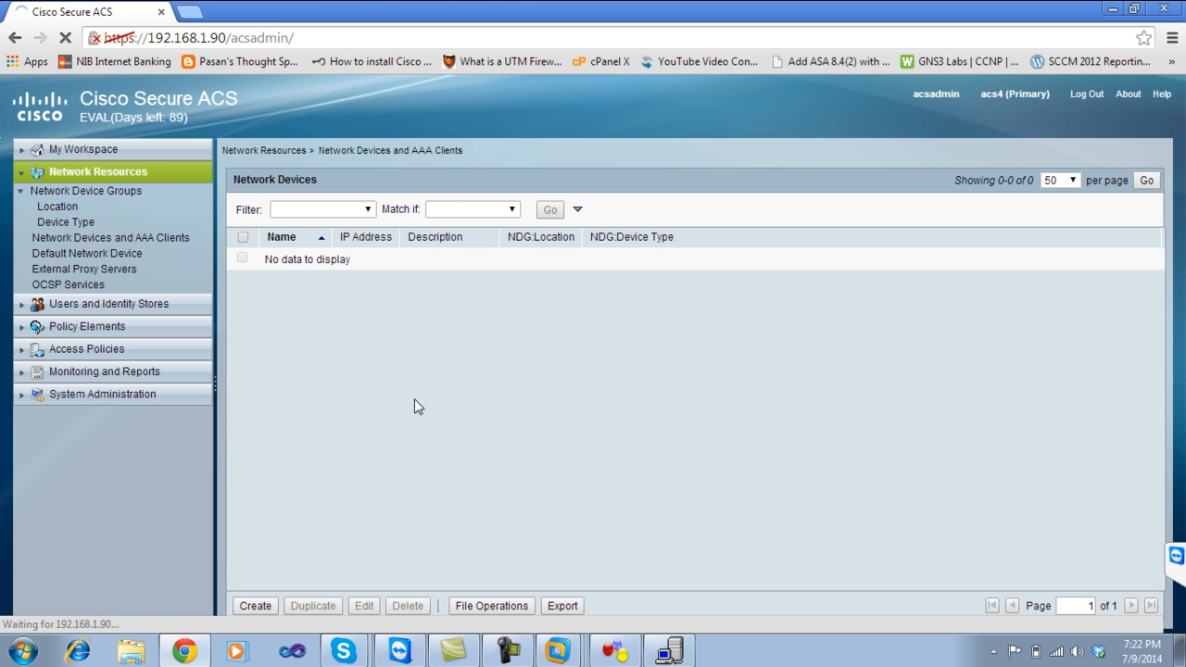
Name the new device R0 with IP address 192.168.1.34.
{"action": "left_click", "coordinate": [257, 604]}
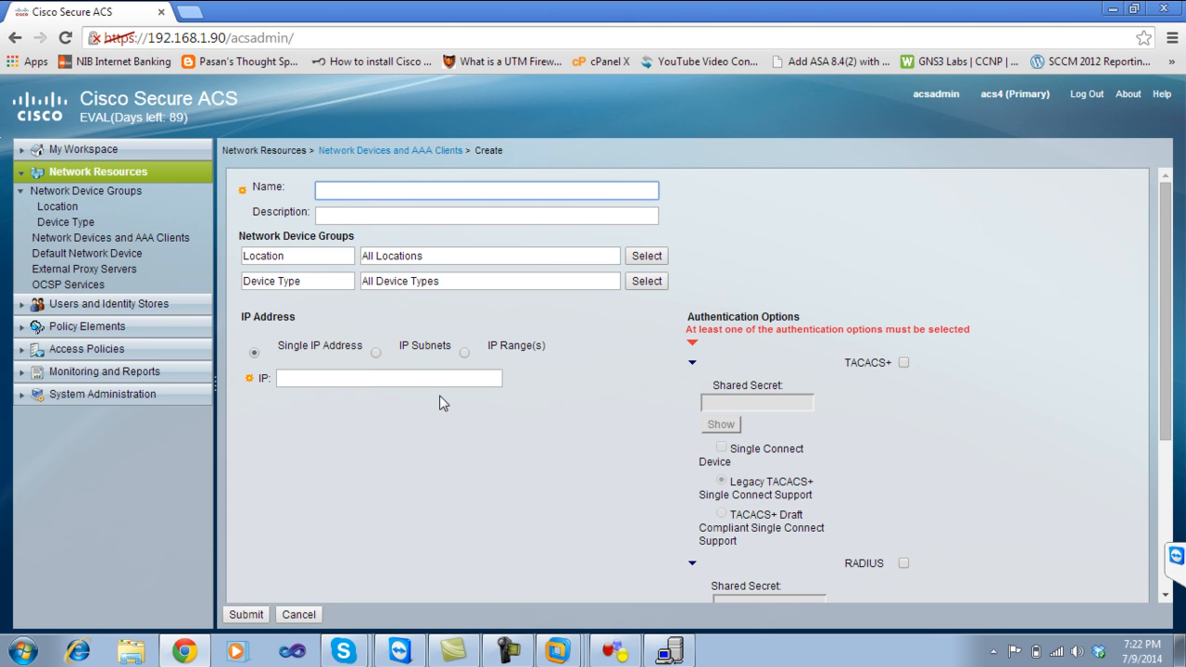
{"action": "left_click", "coordinate": [437, 187]}
{"action": "type", "text": "R0"}
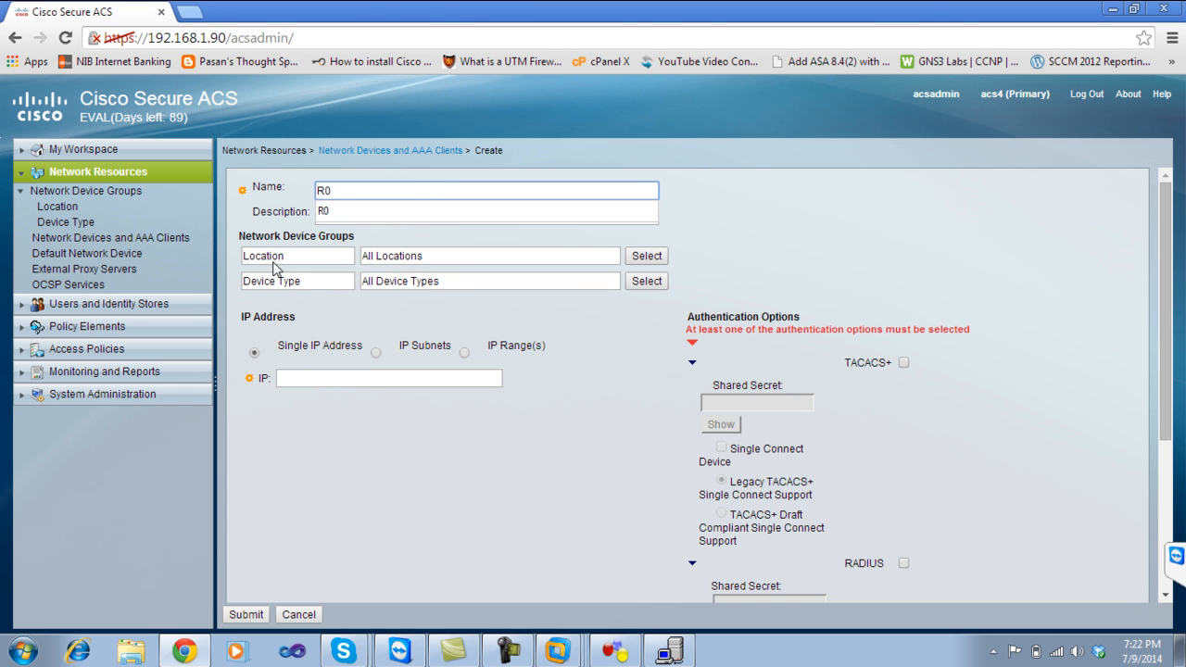
{"action": "left_click", "coordinate": [348, 301]}
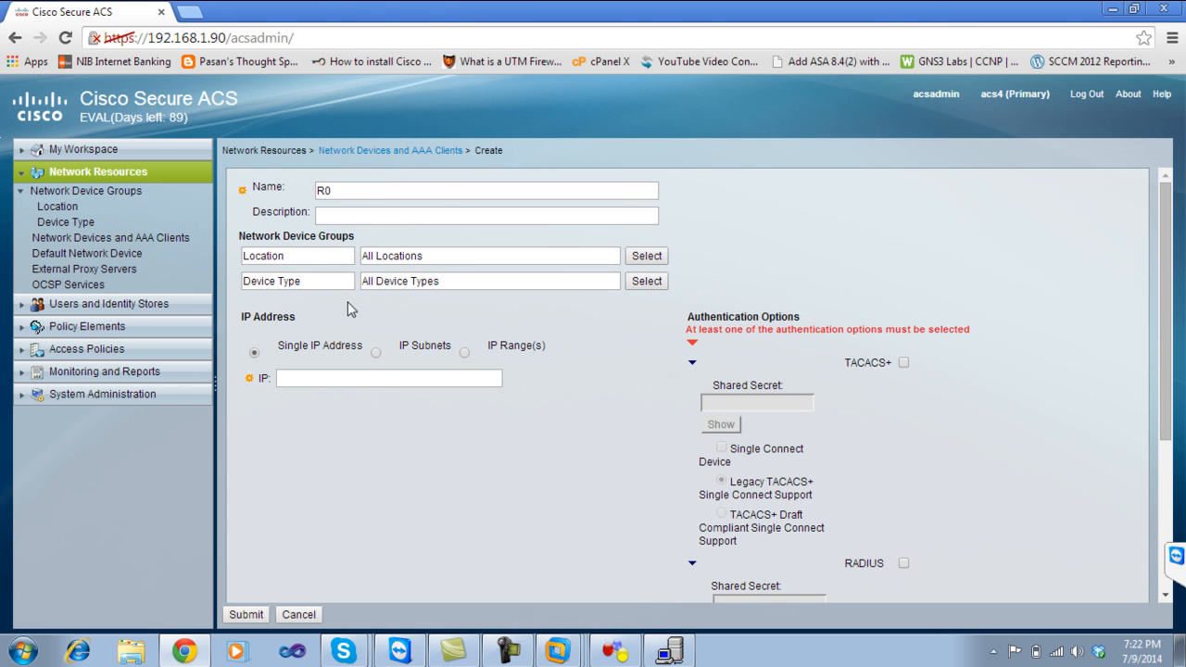
{"action": "left_click", "coordinate": [293, 378]}
{"action": "type", "text": "192.1"}
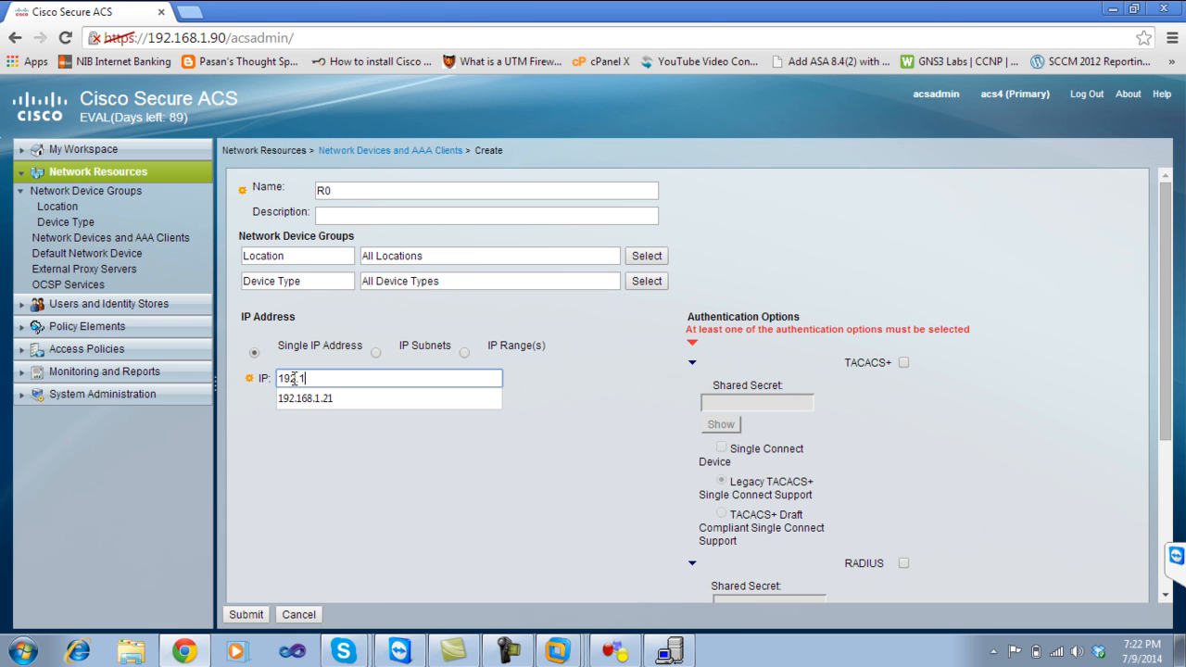
{"action": "type", "text": "68.1.34"}
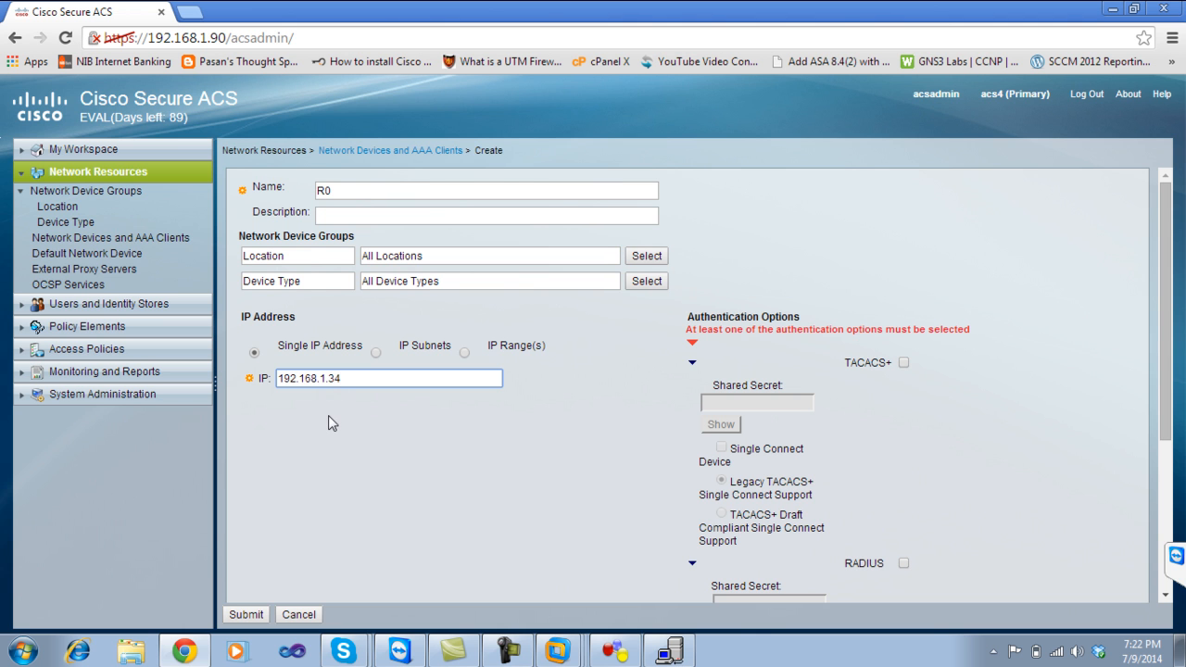
{"action": "left_click", "coordinate": [614, 650]}
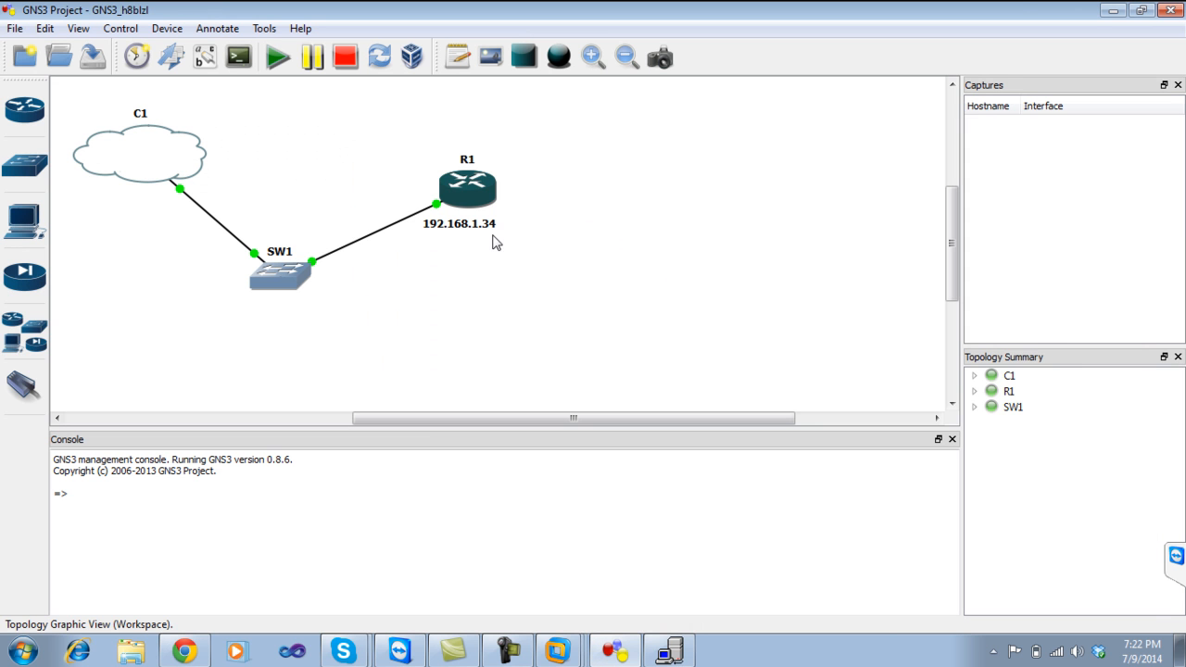
{"action": "left_click", "coordinate": [1112, 10]}
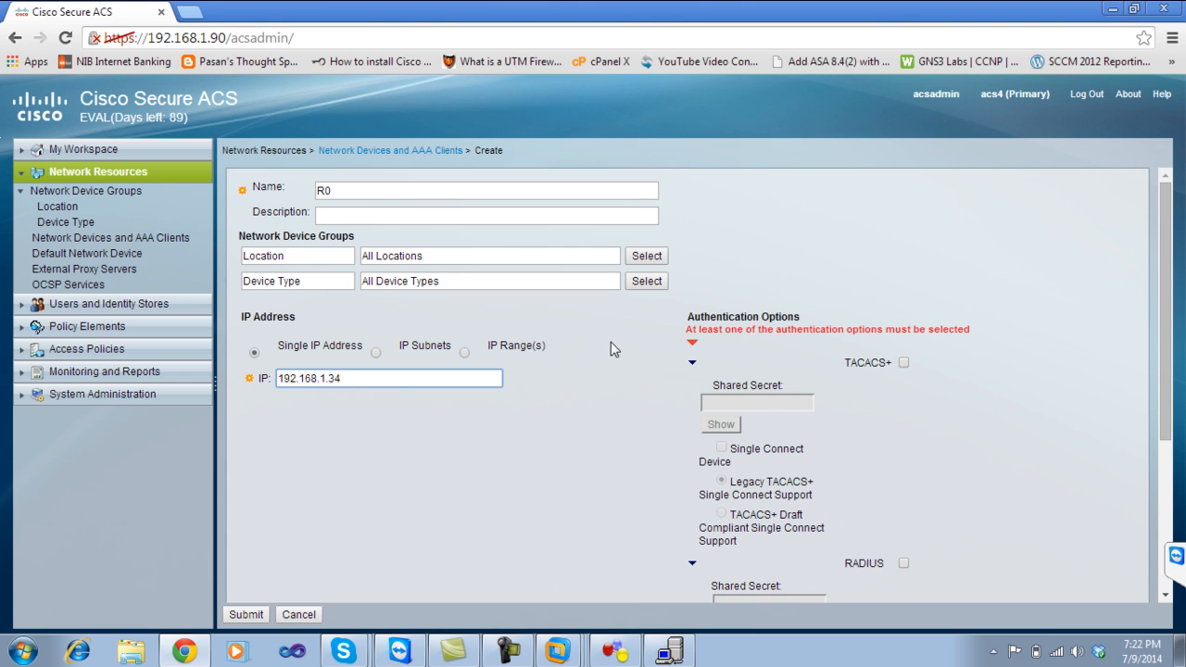
Enable TACACS+ authentication for R0 and enter its shared secret.
{"action": "left_click", "coordinate": [903, 364]}
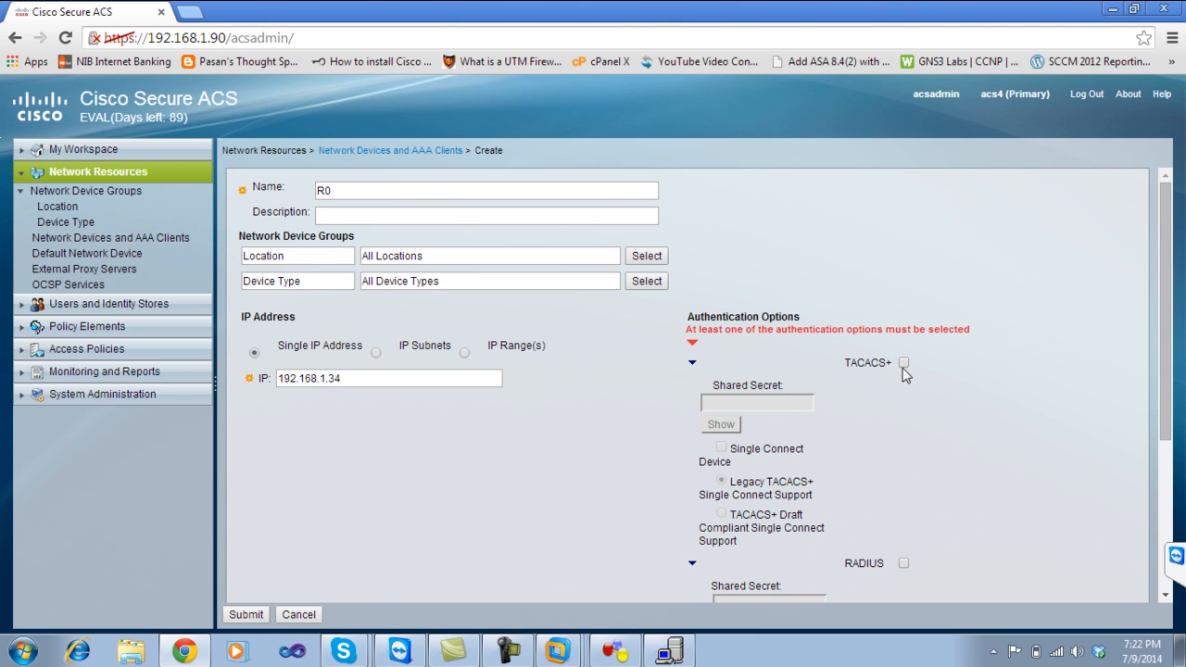
{"action": "left_click", "coordinate": [903, 363]}
{"action": "left_click", "coordinate": [775, 372]}
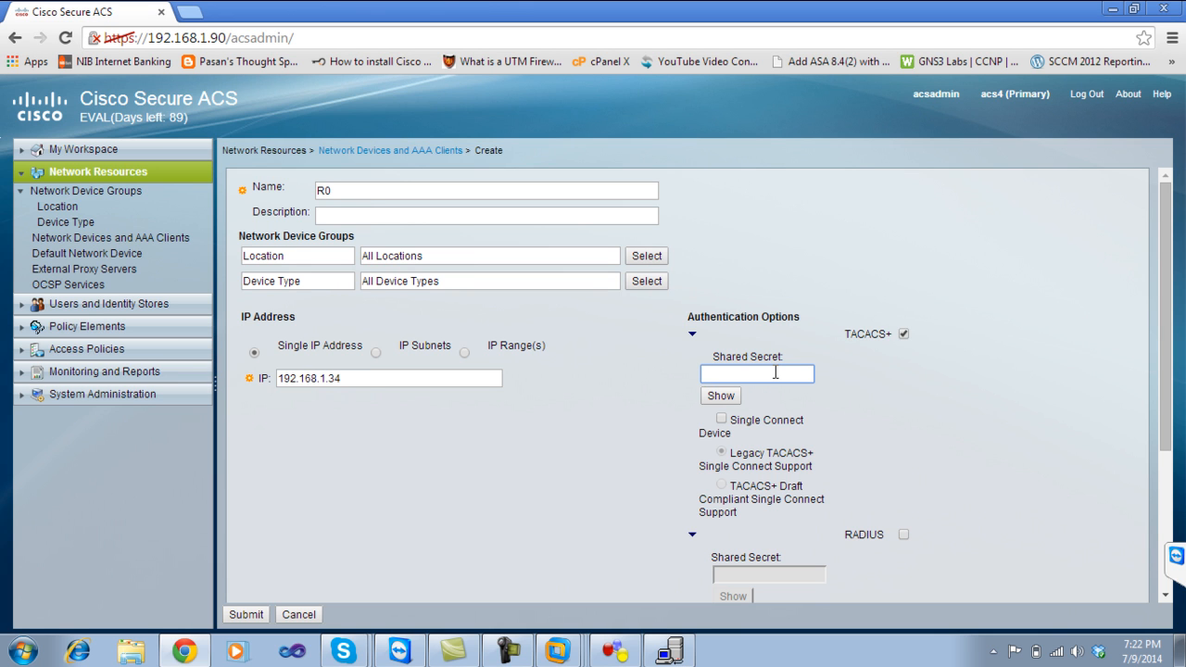
{"action": "type", "text": "••••••••"}
{"action": "mouse_move", "coordinate": [1166, 220]}
{"action": "left_mouse_down"}
{"action": "mouse_move", "coordinate": [1164, 380]}
{"action": "mouse_move", "coordinate": [1176, 205]}
{"action": "left_mouse_up"}
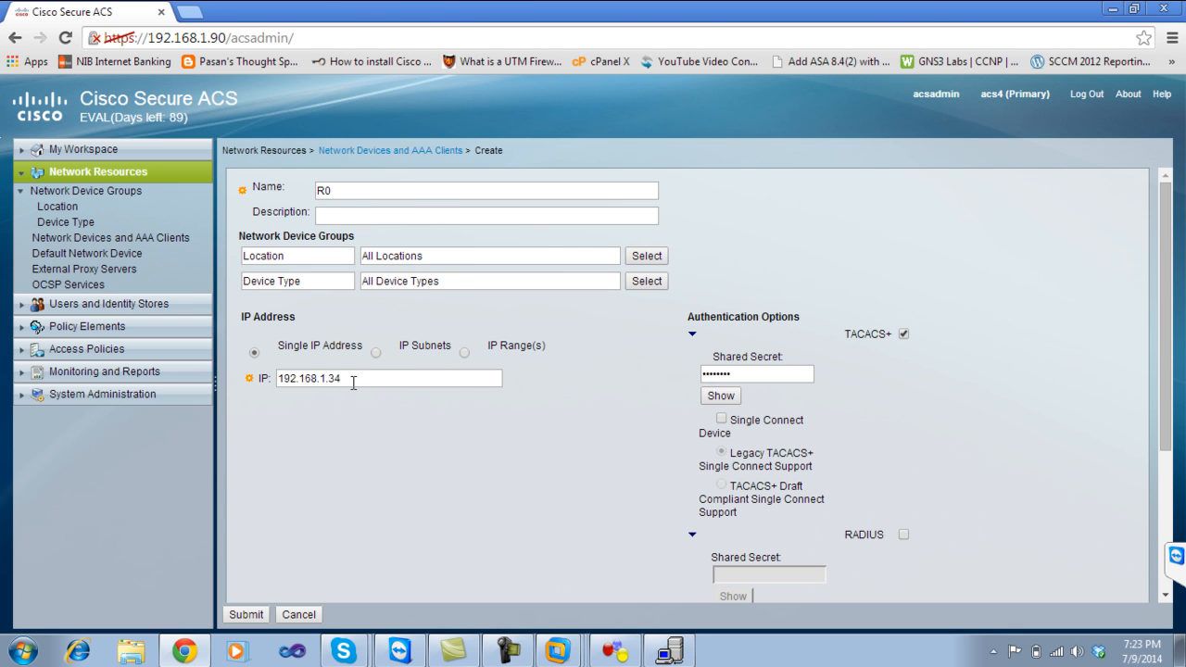
Submit device R0 so it is listed at 192.168.1.34/32.
{"action": "left_click", "coordinate": [246, 614]}
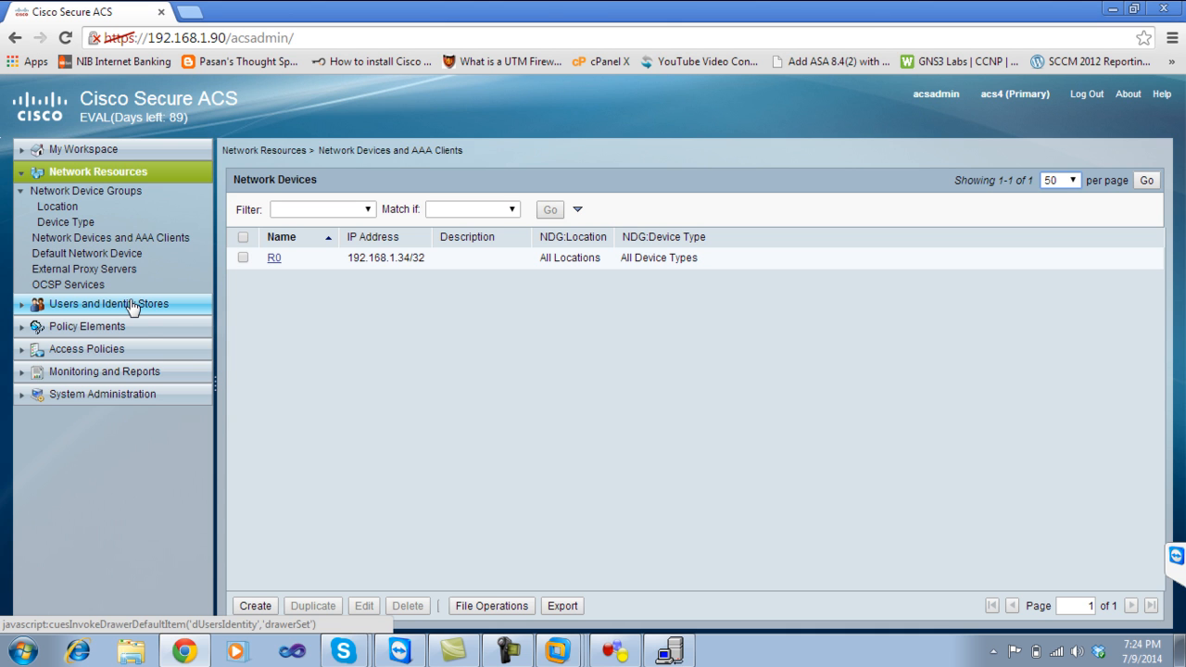
Go to Users and Identity Stores > Internal Identity Stores > Users, showing no users yet.
{"action": "left_click", "coordinate": [132, 305]}
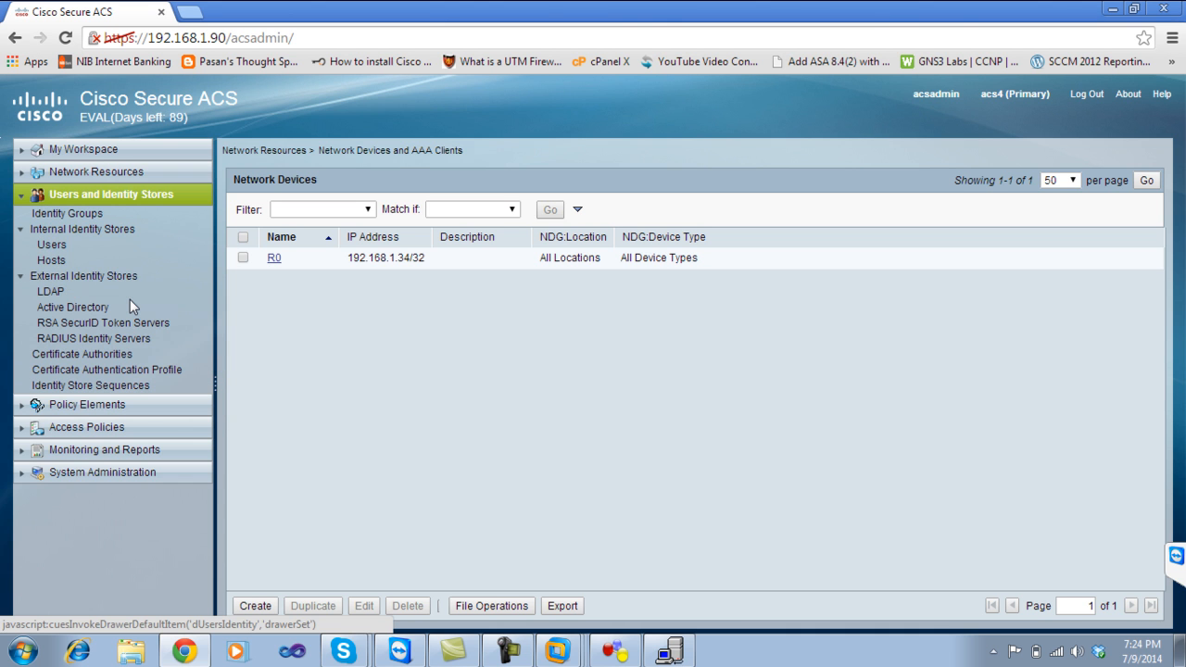
{"action": "left_click", "coordinate": [56, 245]}
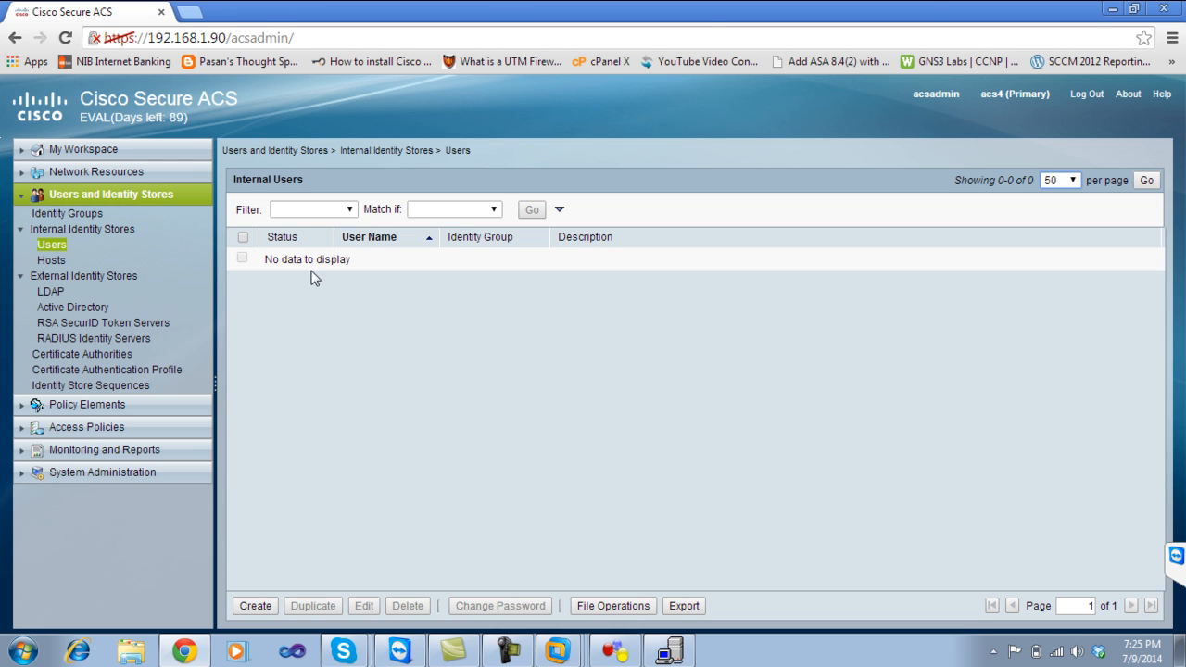
Create a new internal user, entering the username, login password and password confirmation.
{"action": "left_click", "coordinate": [255, 607]}
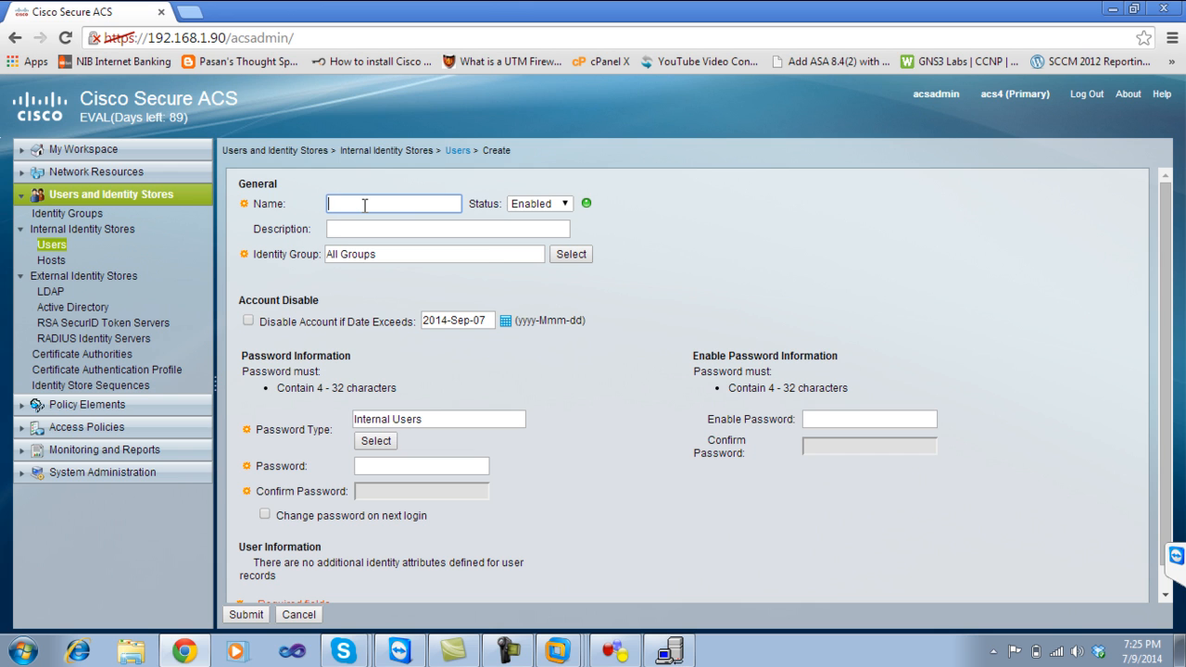
{"action": "type", "text": "aamir"}
{"action": "left_click", "coordinate": [374, 467]}
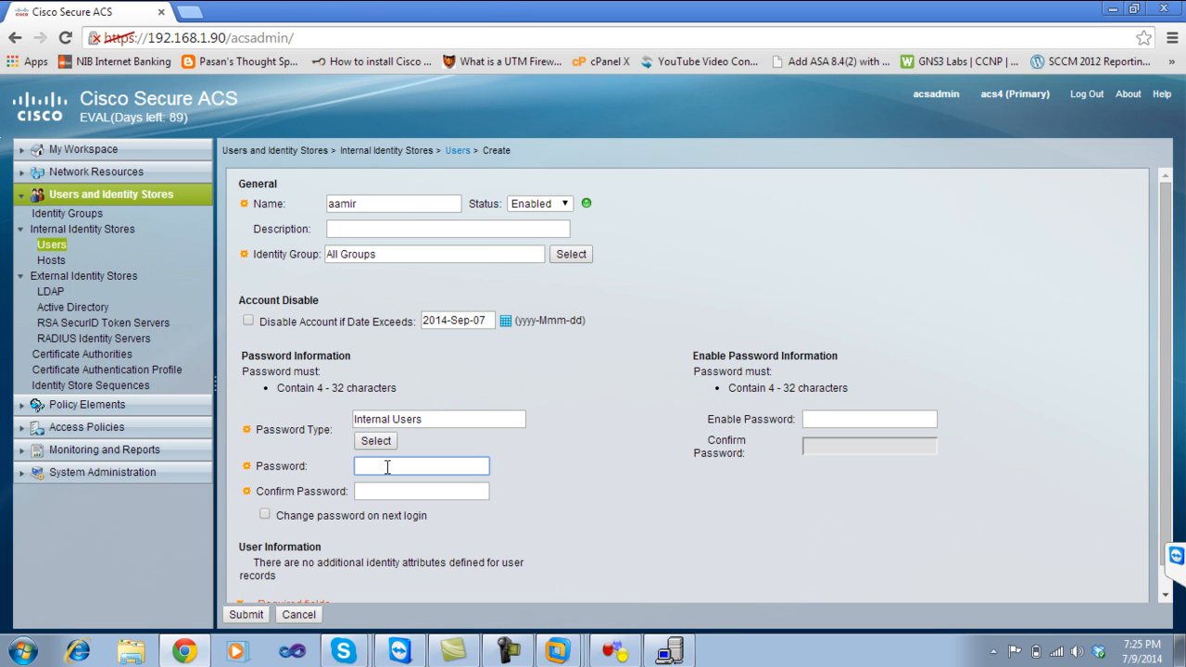
{"action": "left_click", "coordinate": [406, 490]}
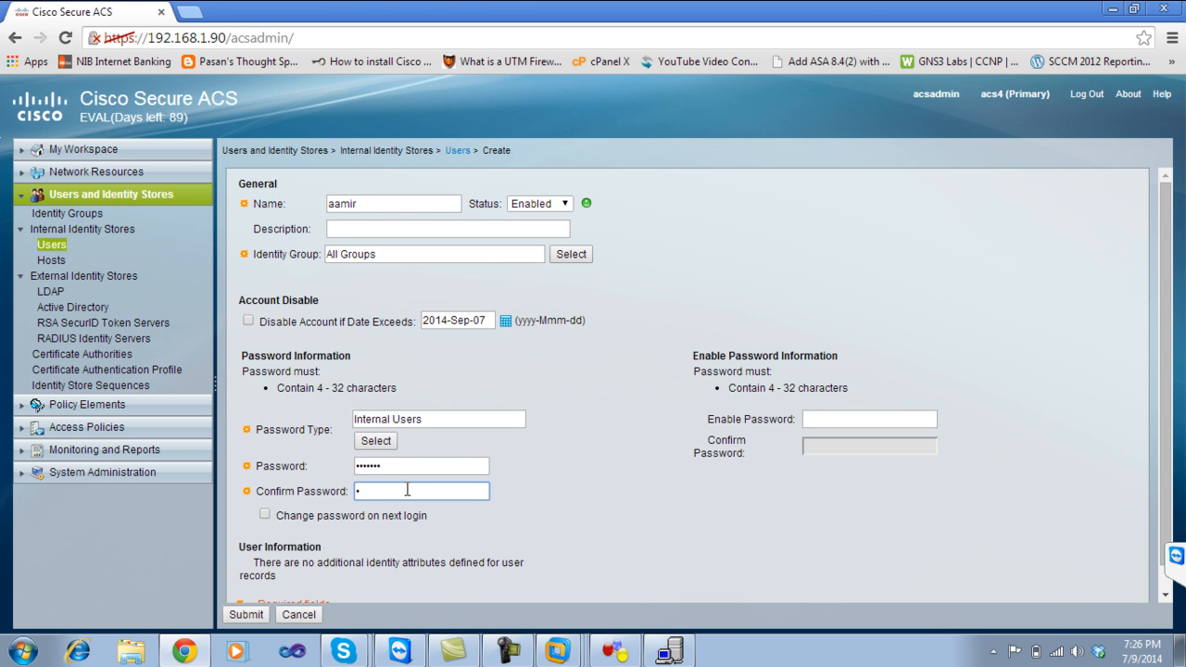
{"action": "left_click", "coordinate": [826, 417]}
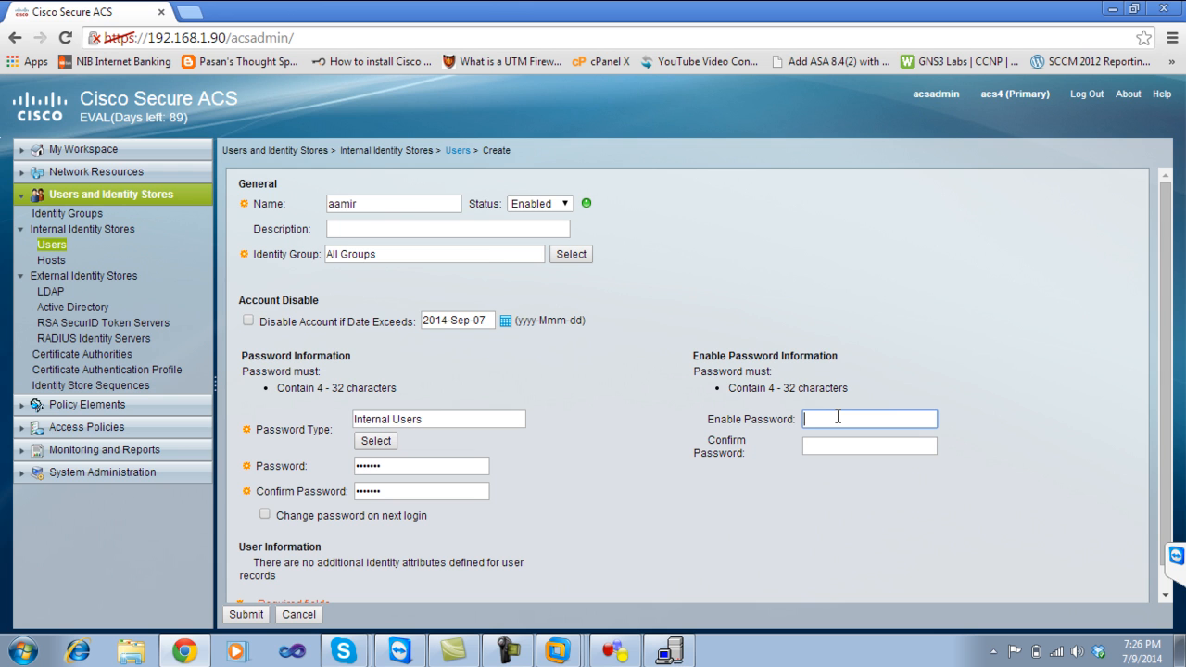
Enter the new user's enable password in both Enable Password and Confirm Password.
{"action": "left_click", "coordinate": [829, 449]}
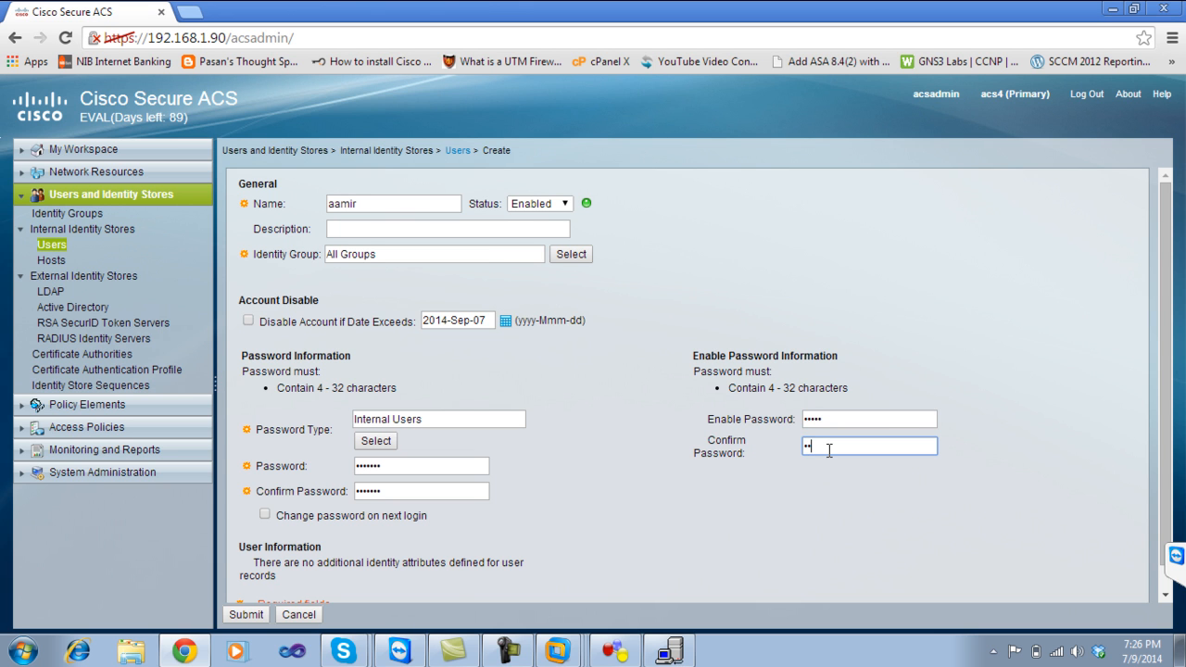
{"action": "left_click", "coordinate": [842, 420]}
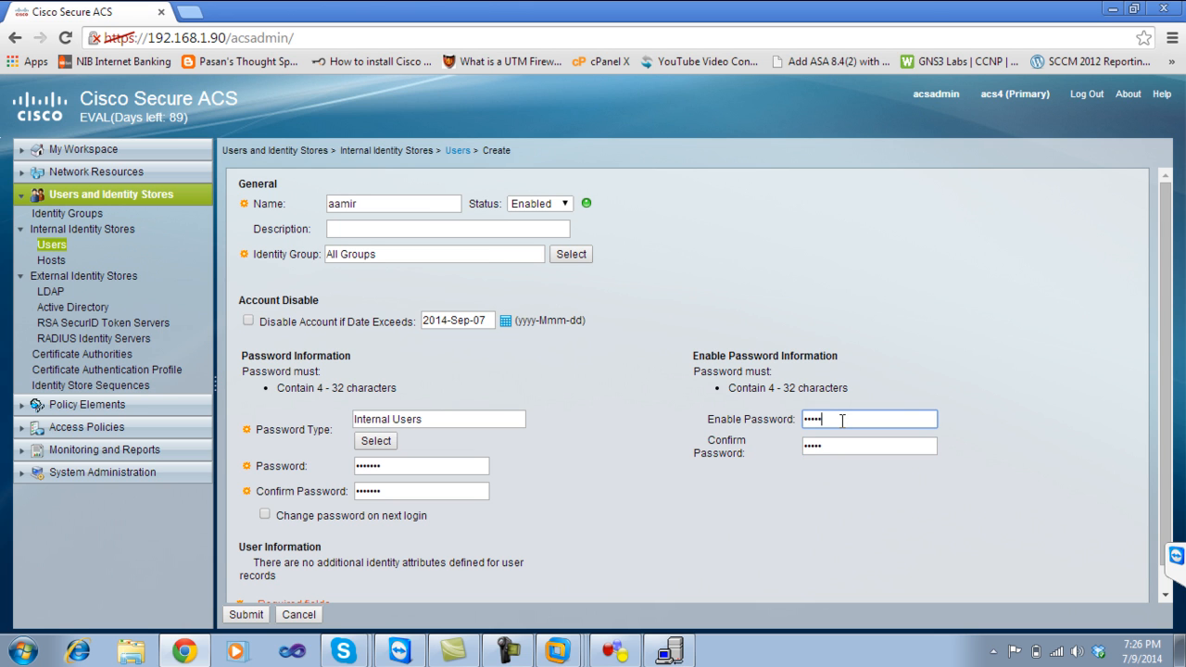
{"action": "left_click", "coordinate": [838, 448]}
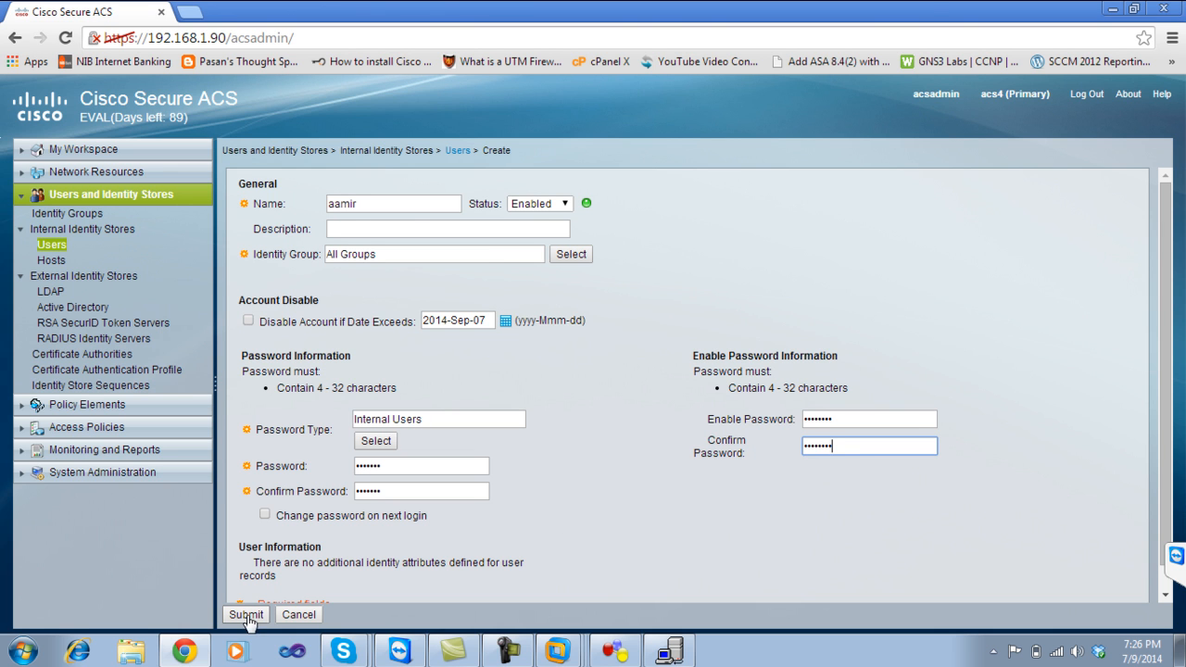
Submit the new user account and return to R1's Telnet console.
{"action": "left_click", "coordinate": [1157, 370]}
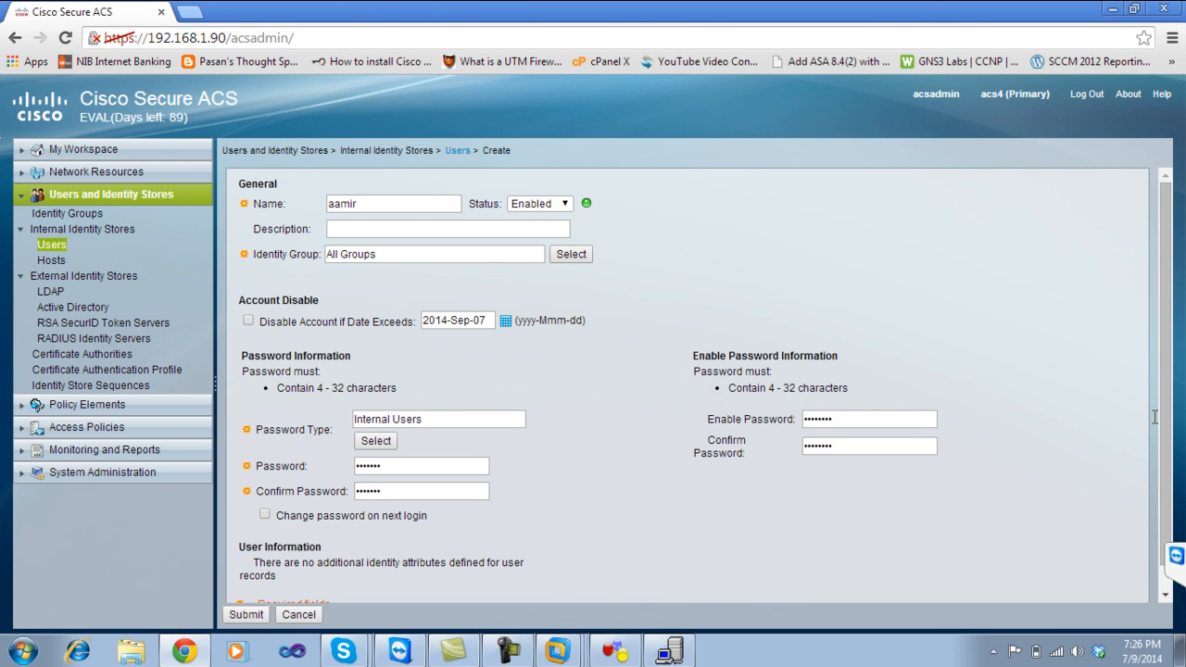
{"action": "scroll", "coordinate": [1167, 409], "scroll_direction": "down", "scroll_amount": 1}
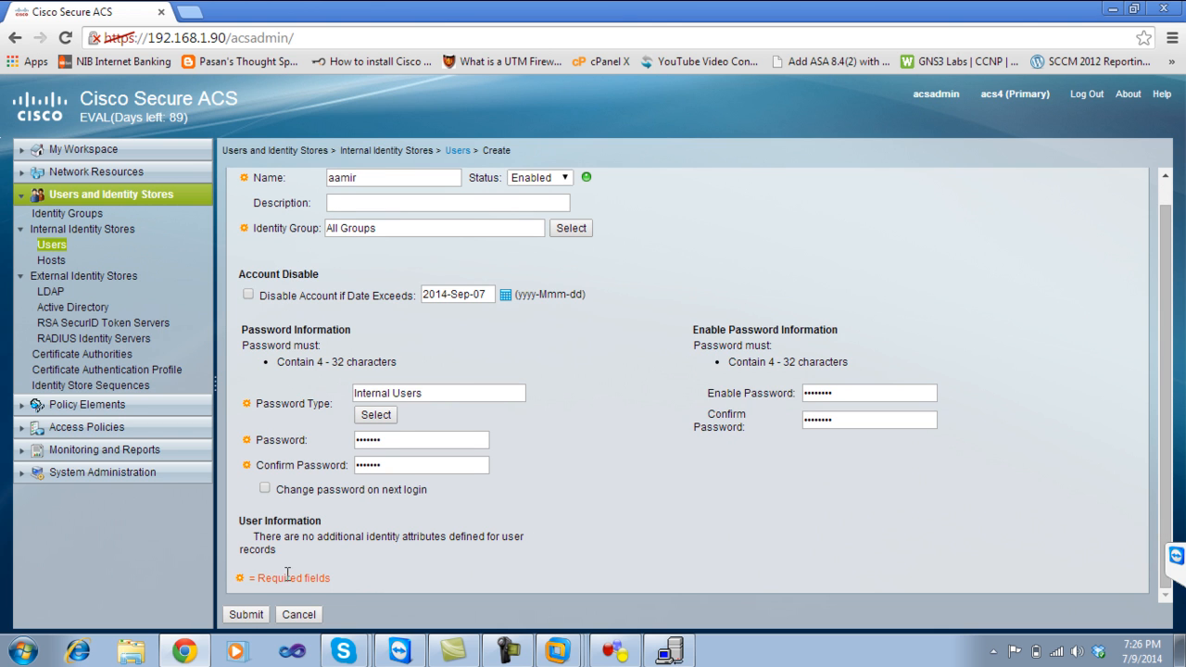
{"action": "left_click", "coordinate": [247, 615]}
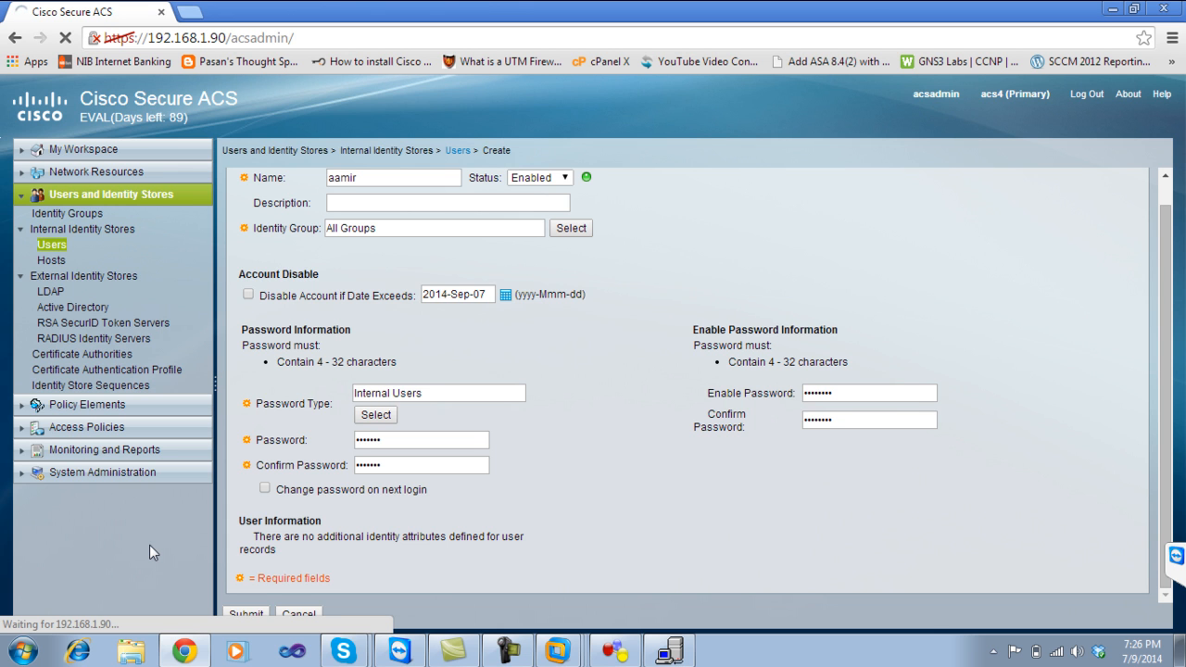
{"action": "left_click", "coordinate": [676, 653]}
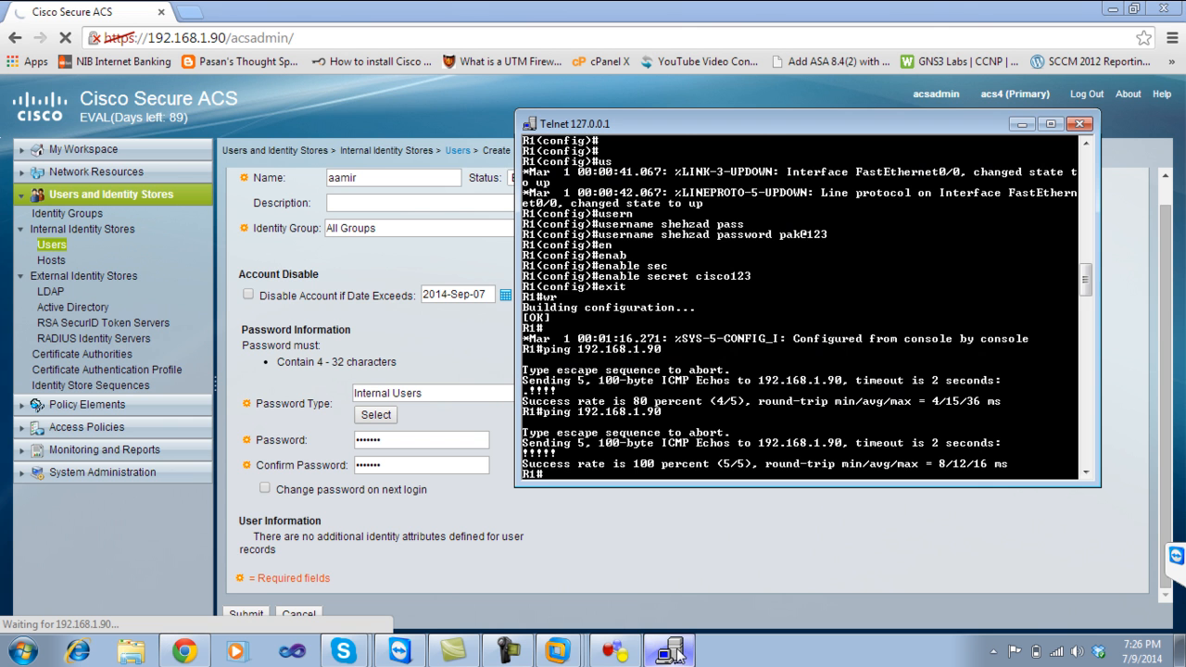
On R1, enter global configuration mode and enable AAA with aaa new-model.
{"action": "left_click", "coordinate": [660, 653]}
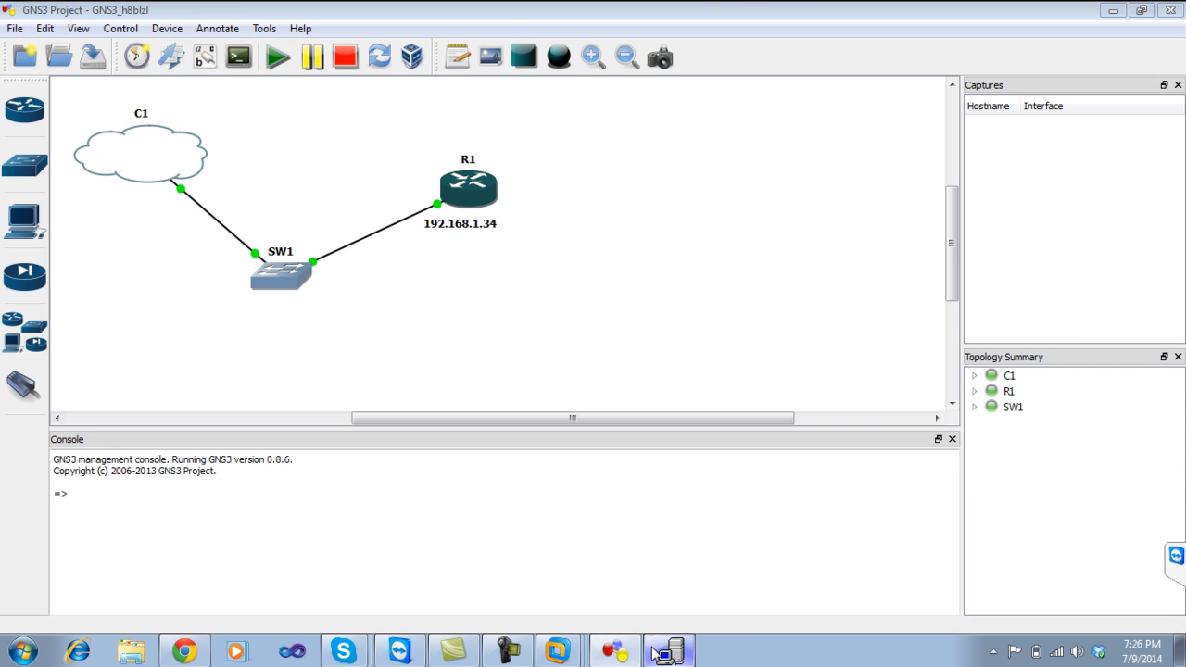
{"action": "left_click", "coordinate": [656, 653]}
{"action": "type", "text": "conf t"}
{"action": "key", "text": "Return"}
{"action": "key", "text": "Return"}
{"action": "key", "text": "Return"}
{"action": "key", "text": "Return"}
{"action": "key", "text": "Return"}
{"action": "type", "text": "aaa new"}
{"action": "key", "text": "Tab"}
{"action": "key", "text": "Return"}
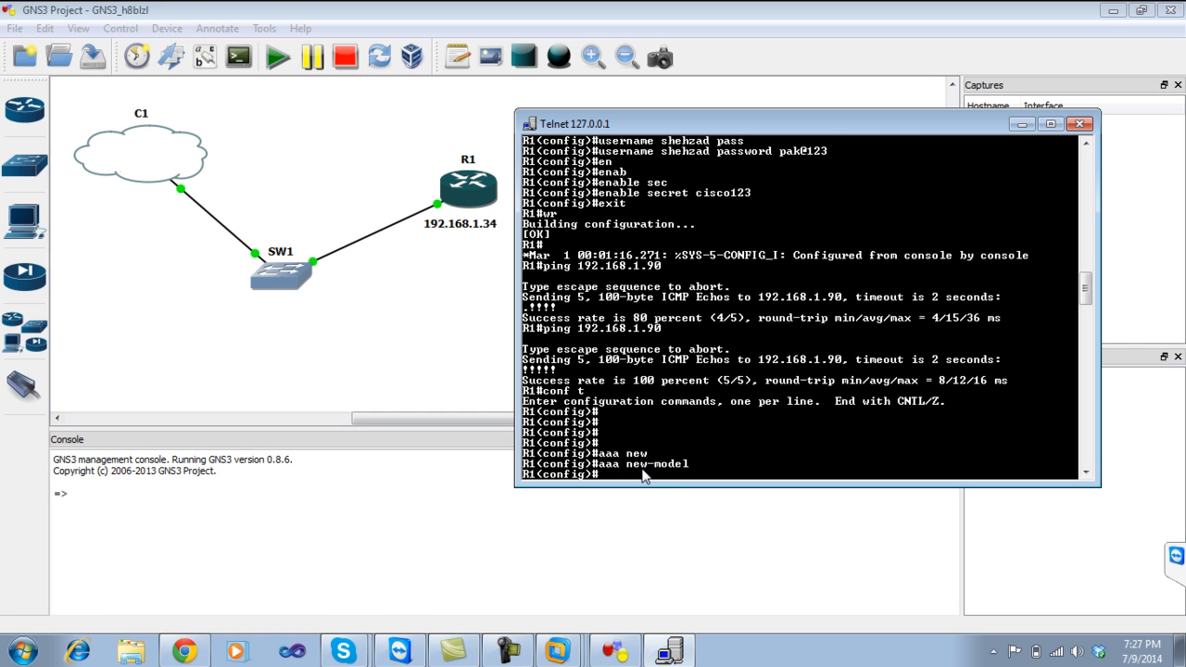
Set 'aaa authentication login default group tacacs+ local' on R1.
{"action": "type", "text": "aaa tue"}
{"action": "key", "text": "Tab"}
{"action": "key", "text": "BackSpace"}
{"action": "key", "text": "BackSpace"}
{"action": "key", "text": "BackSpace"}
{"action": "type", "text": "at"}
{"action": "key", "text": "BackSpace"}
{"action": "type", "text": "uth"}
{"action": "key", "text": "Tab"}
{"action": "type", "text": "en"}
{"action": "key", "text": "Tab"}
{"action": "type", "text": "?"}
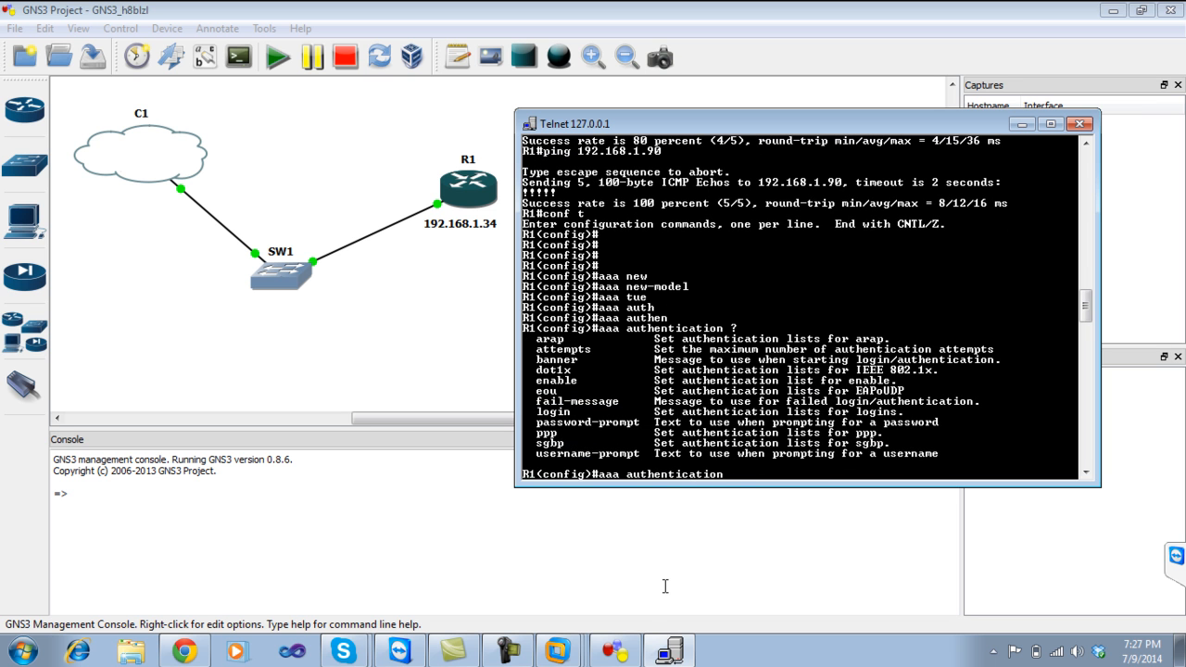
{"action": "type", "text": "log"}
{"action": "key", "text": "Tab"}
{"action": "type", "text": "?de"}
{"action": "key", "text": "Tab"}
{"action": "type", "text": "?"}
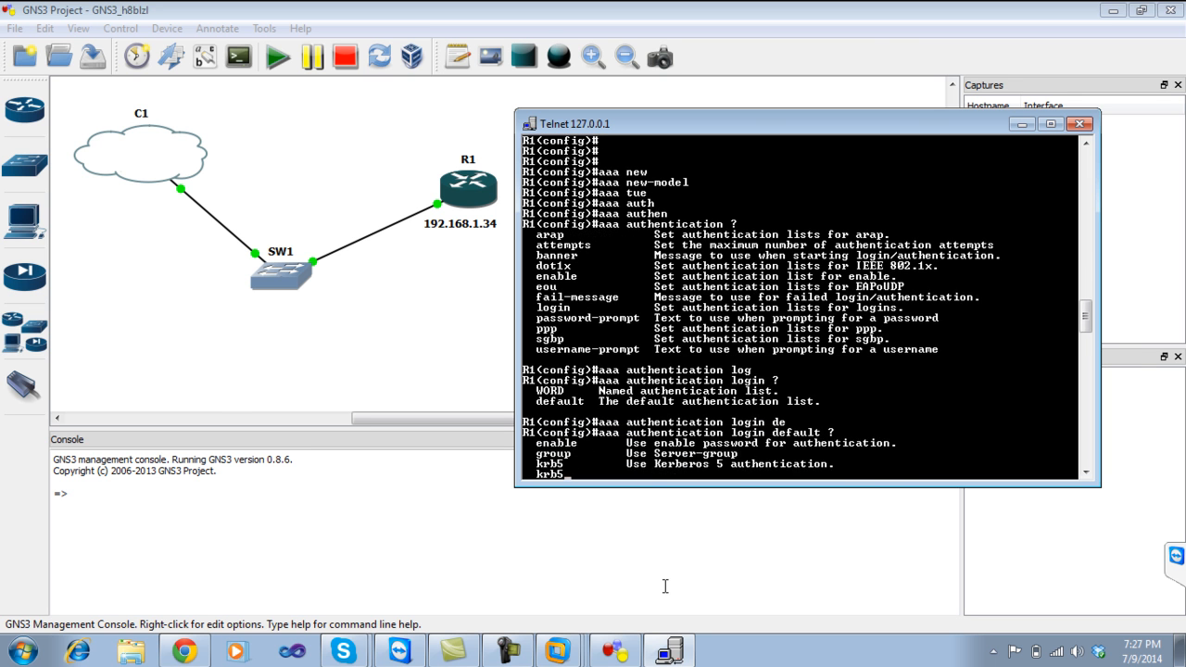
{"action": "type", "text": "gr"}
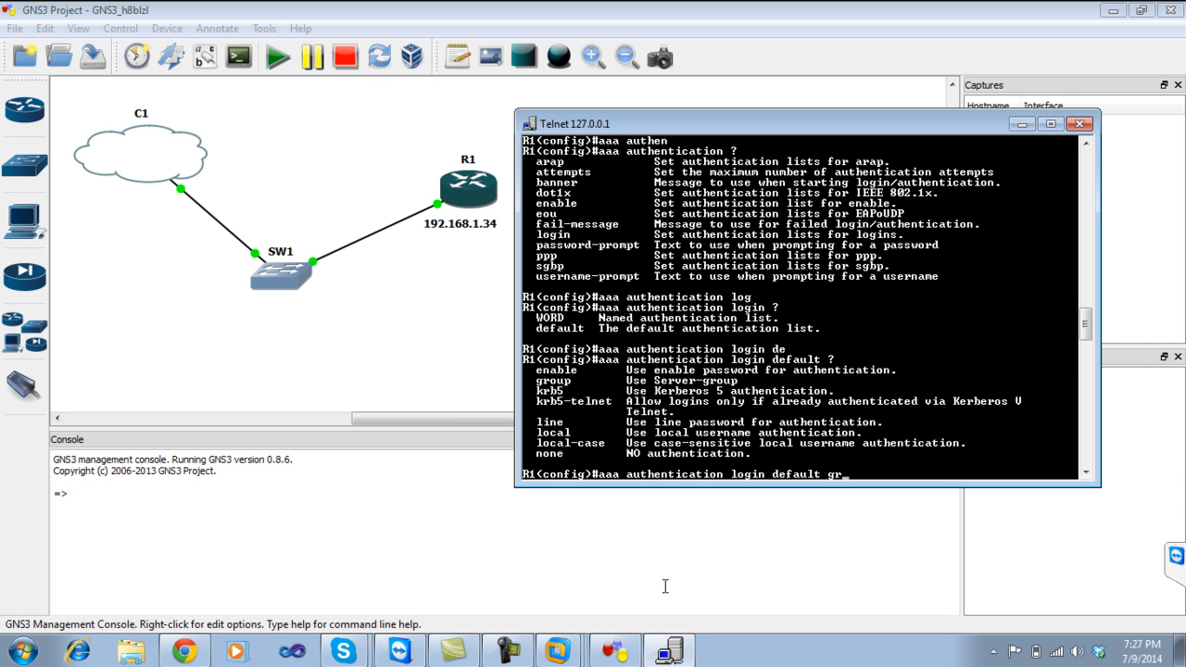
{"action": "key", "text": "Tab"}
{"action": "key", "text": "Return"}
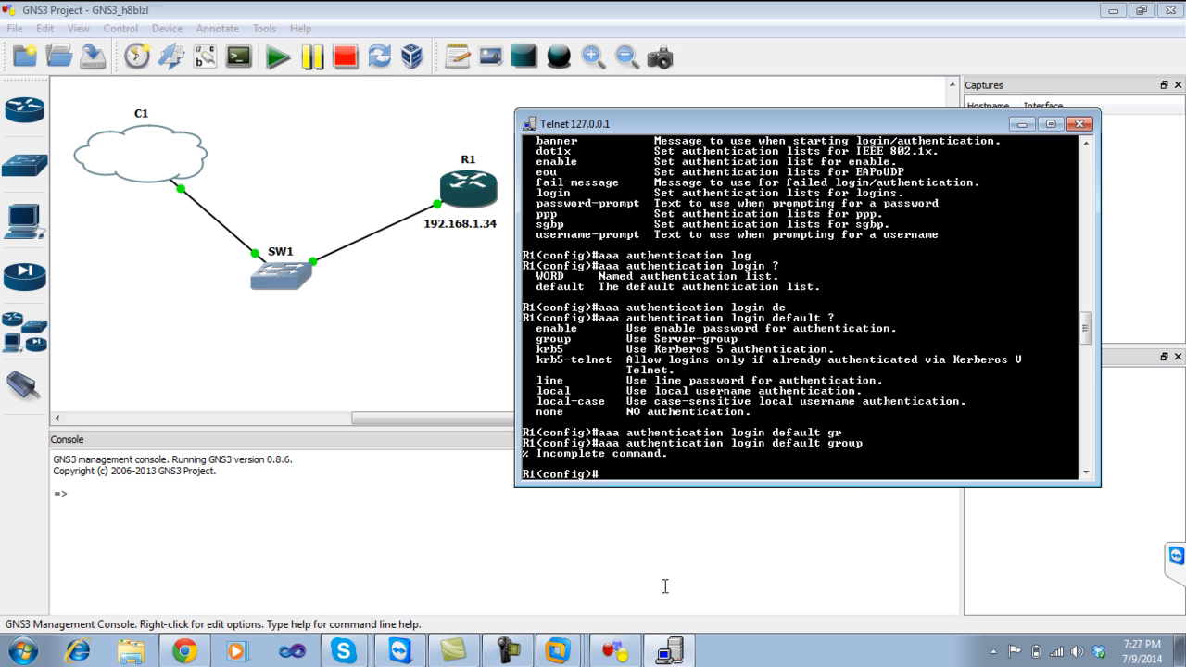
{"action": "key", "text": "Up"}
{"action": "type", "text": "tac"}
{"action": "key", "text": "Tab"}
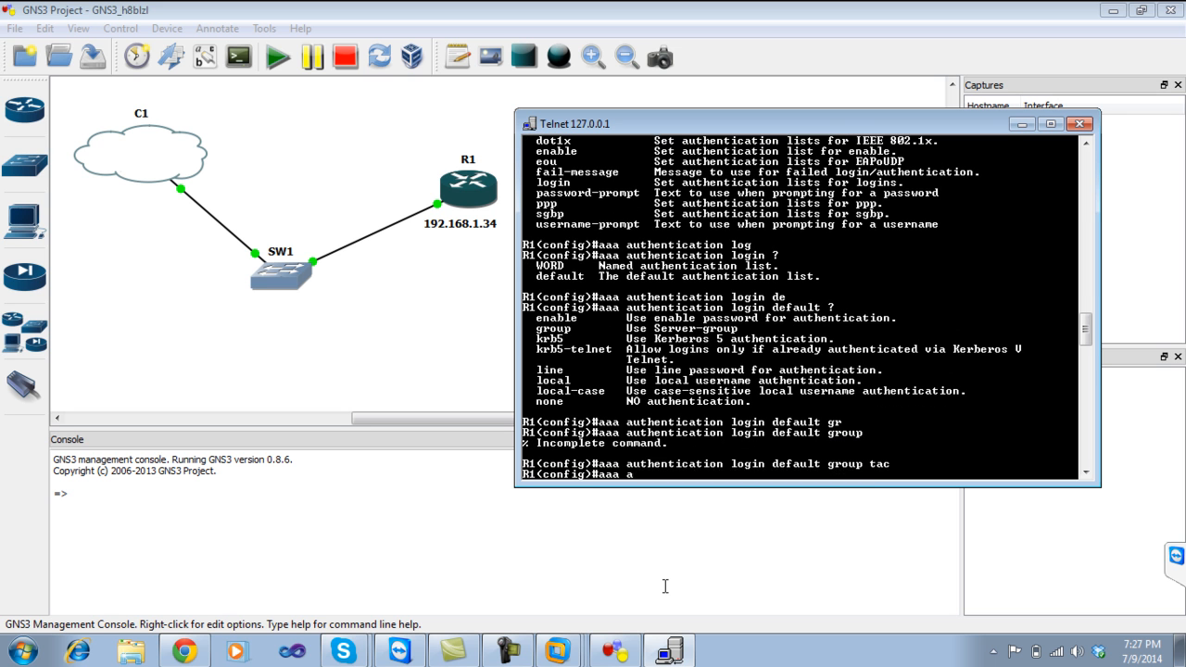
{"action": "type", "text": "loc"}
{"action": "key", "text": "Tab"}
{"action": "key", "text": "Return"}
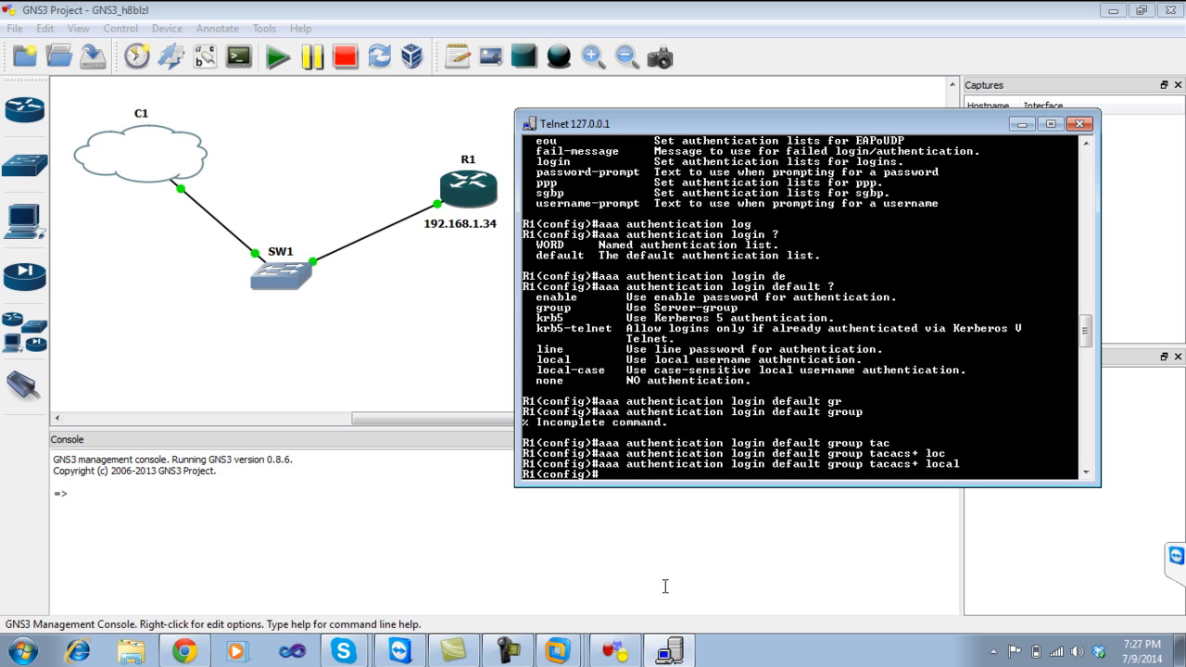
Set 'aaa authorization exec default group tacacs+ local' on R1.
{"action": "type", "text": "aaa authori"}
{"action": "key", "text": "Tab"}
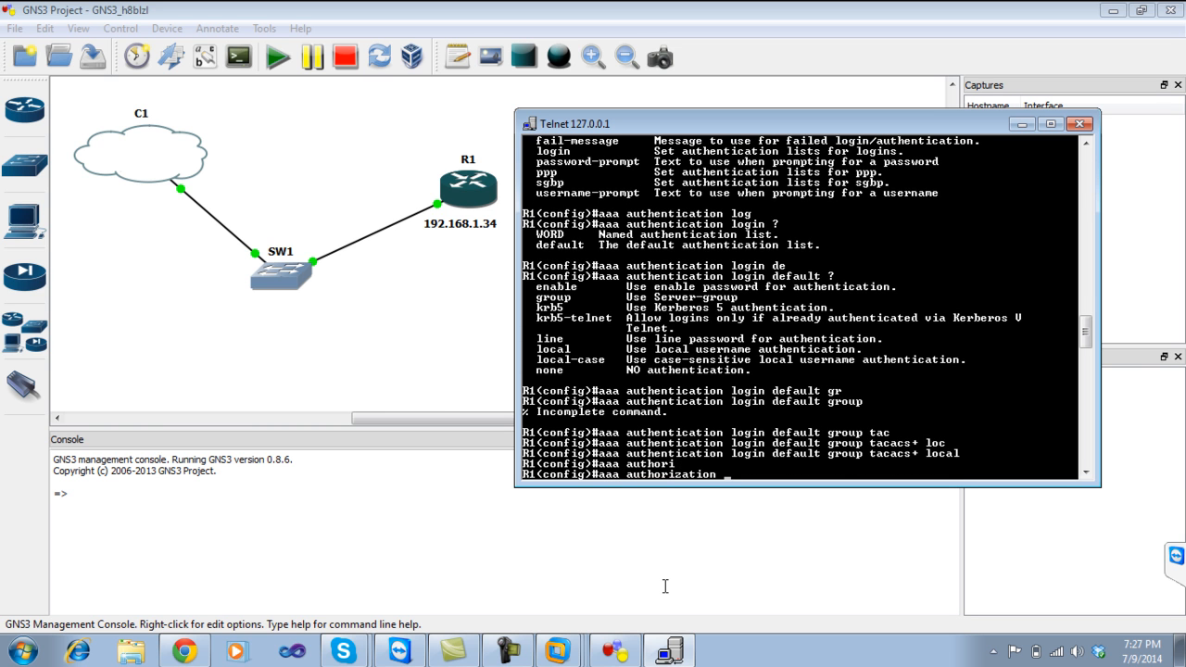
{"action": "type", "text": "exe"}
{"action": "key", "text": "Tab"}
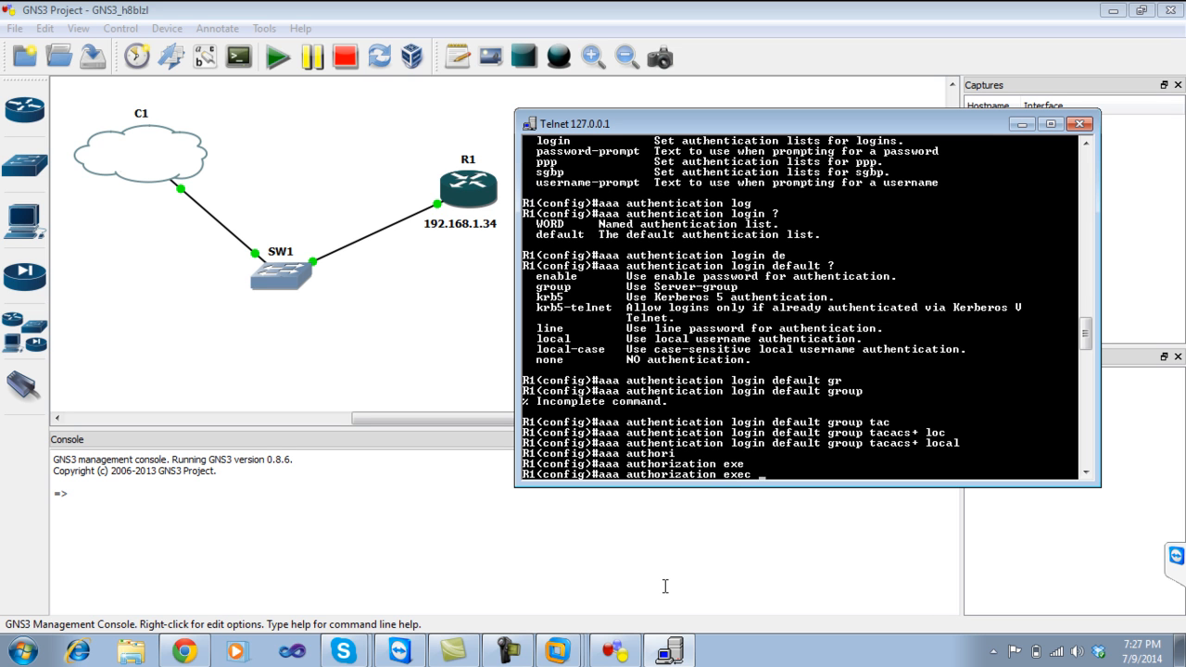
{"action": "type", "text": "?"}
{"action": "type", "text": "d"}
{"action": "type", "text": "grou"}
{"action": "key", "text": "Tab"}
{"action": "type", "text": "ta"}
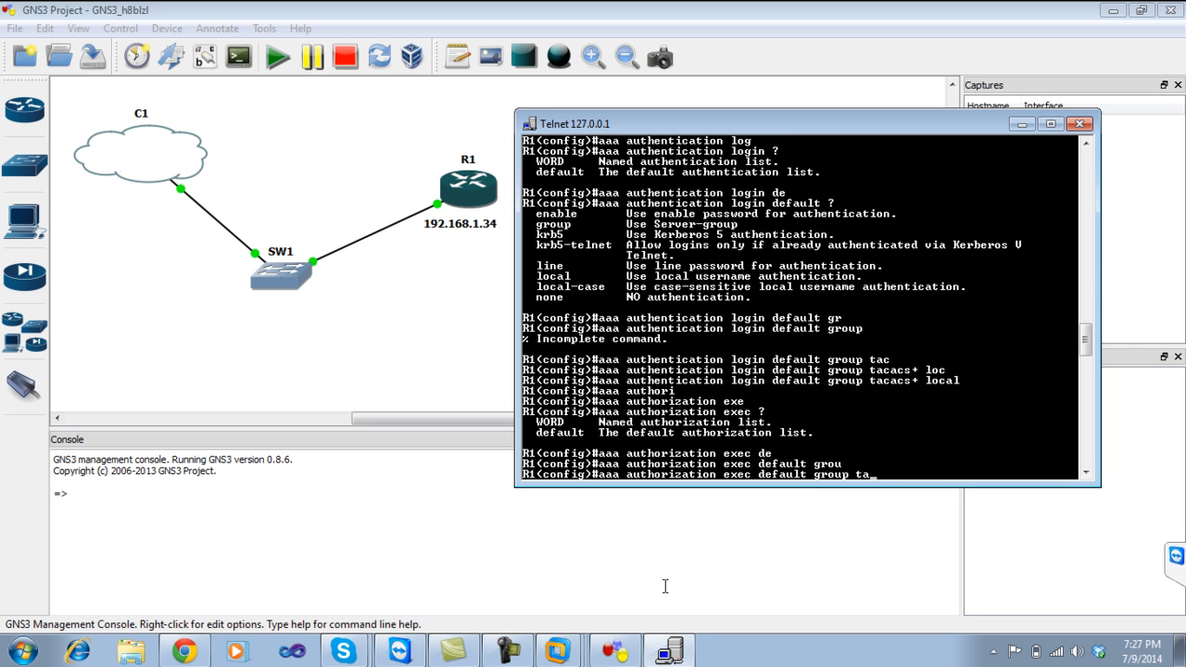
{"action": "key", "text": "Tab"}
{"action": "type", "text": "loc"}
{"action": "key", "text": "Tab"}
{"action": "key", "text": "Return"}
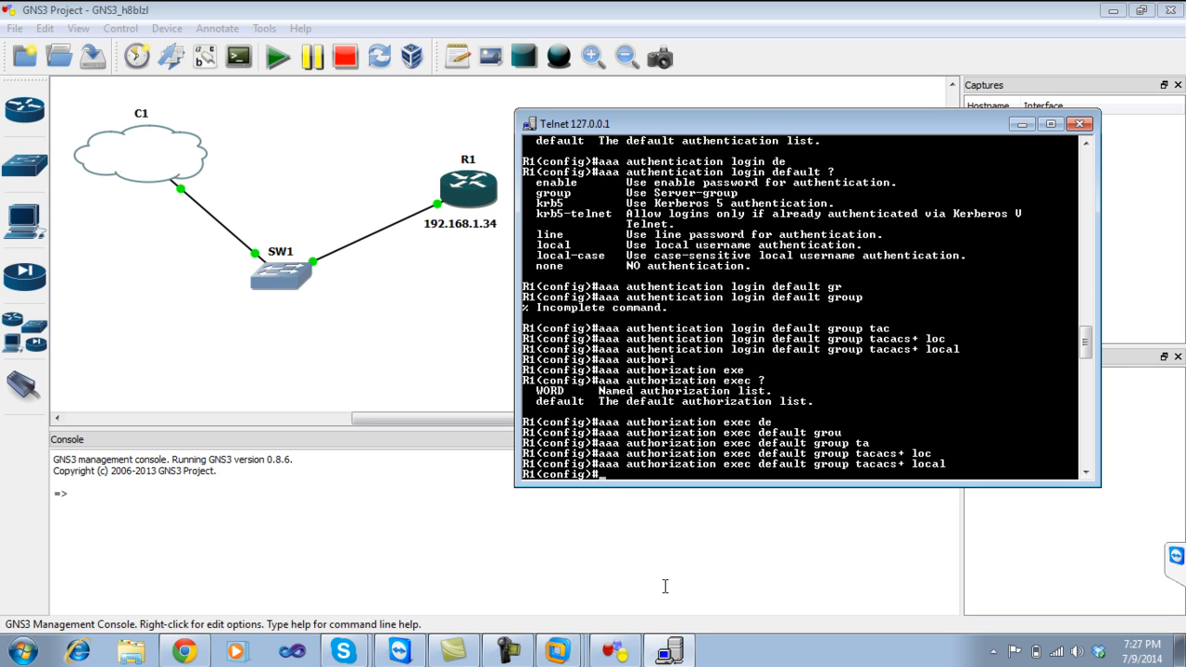
{"action": "key", "text": "Return"}
{"action": "key", "text": "Return"}
{"action": "key", "text": "Return"}
{"action": "key", "text": "Return"}
Configure 'tacacs-server host 192.168.1.90' with the shared key on R1.
{"action": "key", "text": "Tab"}
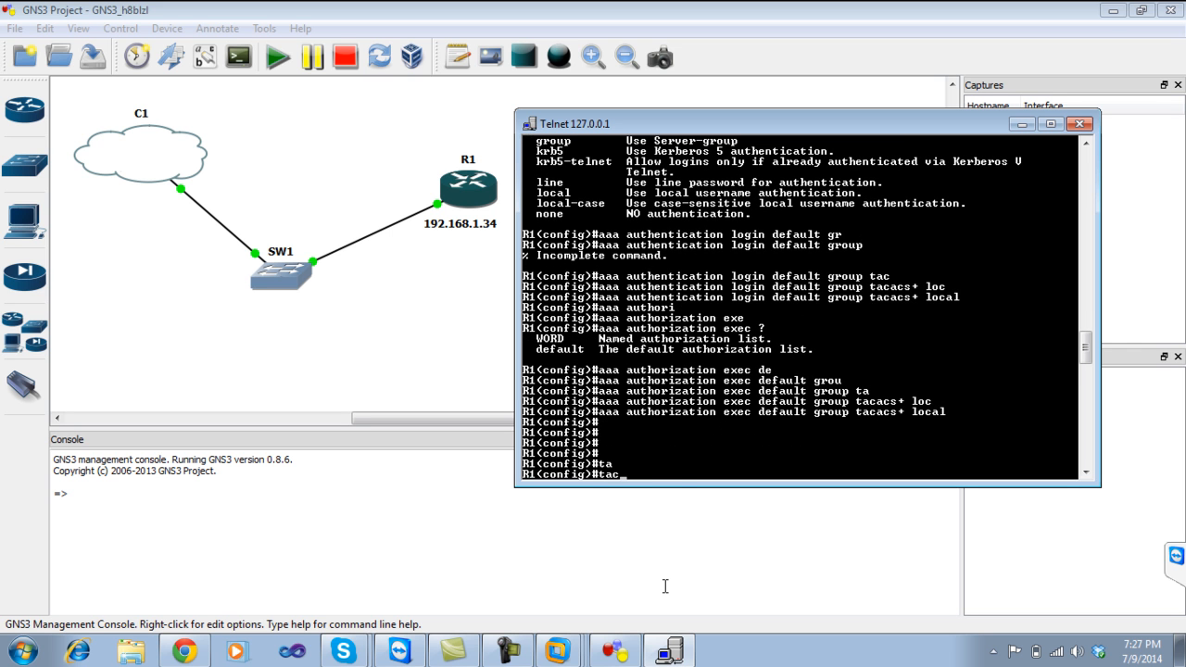
{"action": "key", "text": "Tab"}
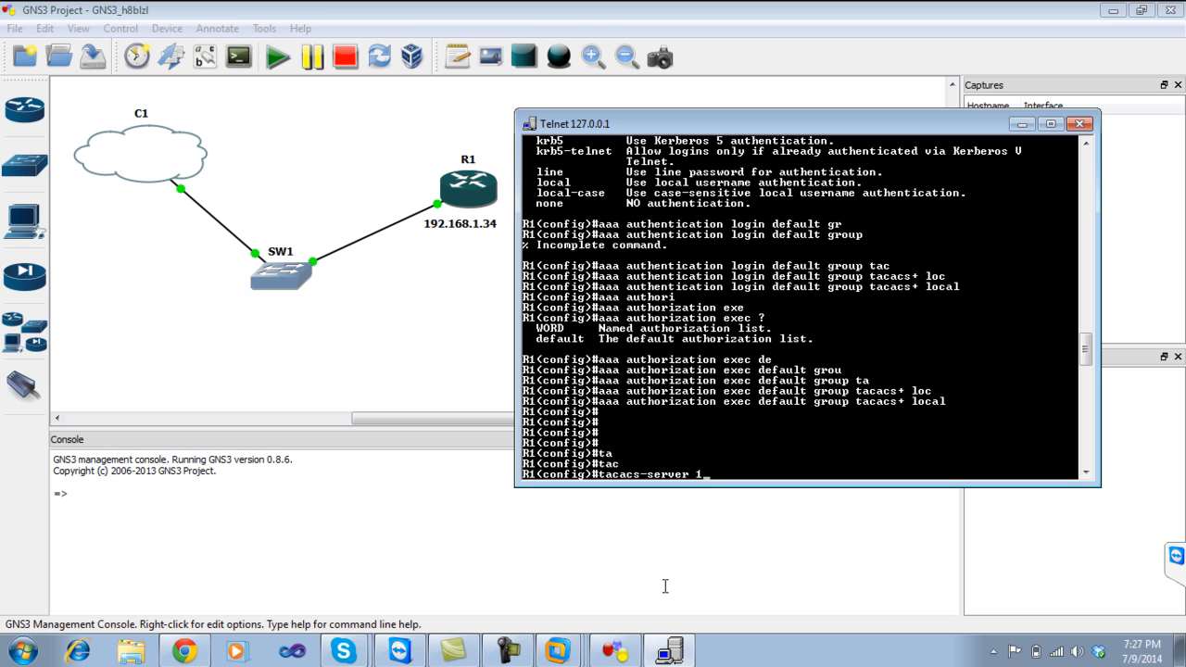
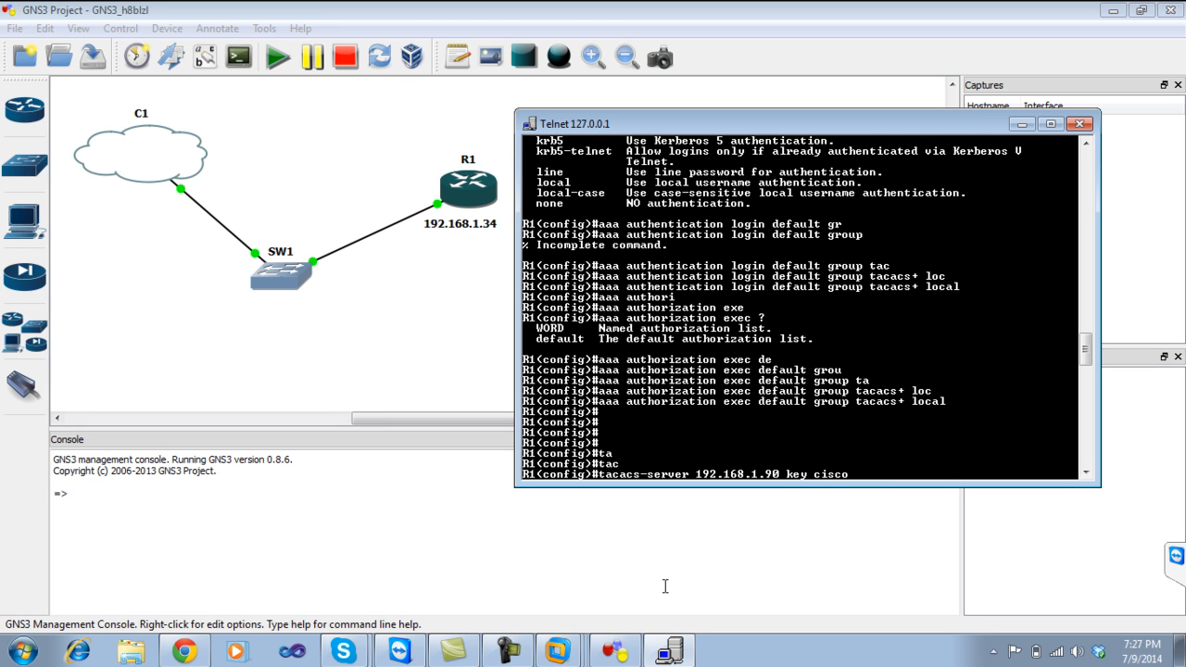
{"action": "key", "text": "Return"}
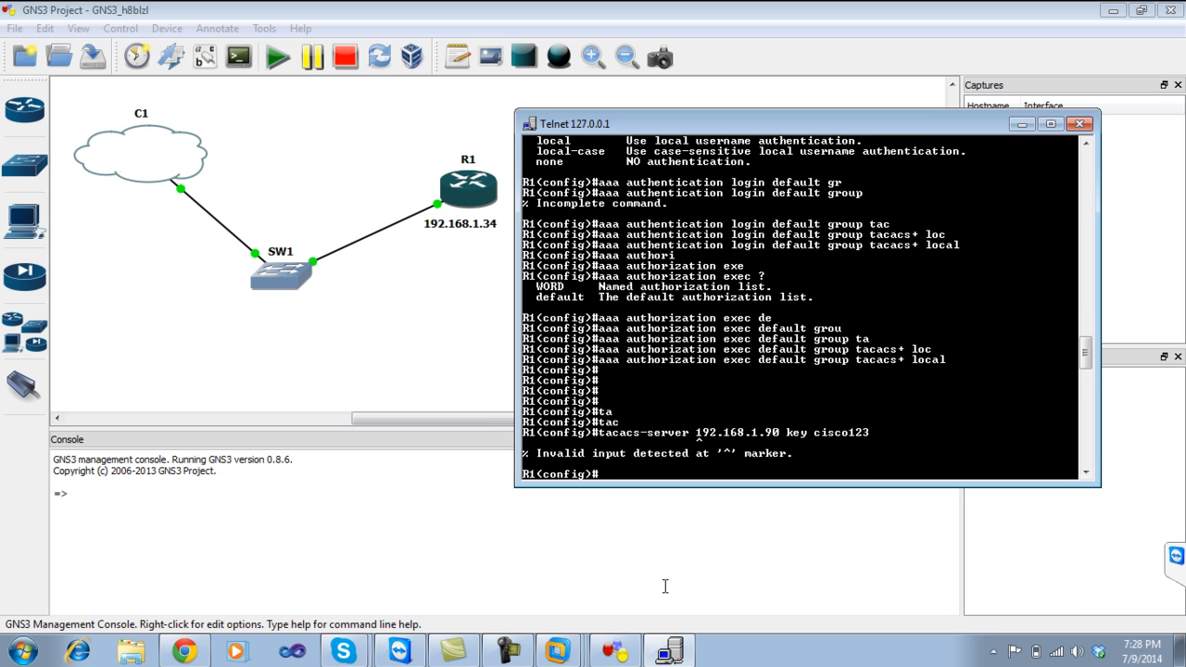
{"action": "key", "text": "Up"}
{"action": "key", "text": "BackSpace"}
{"action": "key", "text": "BackSpace"}
{"action": "key", "text": "BackSpace"}
{"action": "key", "text": "BackSpace"}
{"action": "key", "text": "BackSpace"}
{"action": "key", "text": "BackSpace"}
{"action": "key", "text": "BackSpace"}
{"action": "key", "text": "BackSpace"}
{"action": "key", "text": "BackSpace"}
{"action": "key", "text": "BackSpace"}
{"action": "key", "text": "BackSpace"}
{"action": "key", "text": "BackSpace"}
{"action": "key", "text": "BackSpace"}
{"action": "key", "text": "BackSpace"}
{"action": "key", "text": "BackSpace"}
{"action": "key", "text": "BackSpace"}
{"action": "key", "text": "BackSpace"}
{"action": "key", "text": "BackSpace"}
{"action": "key", "text": "BackSpace"}
{"action": "key", "text": "BackSpace"}
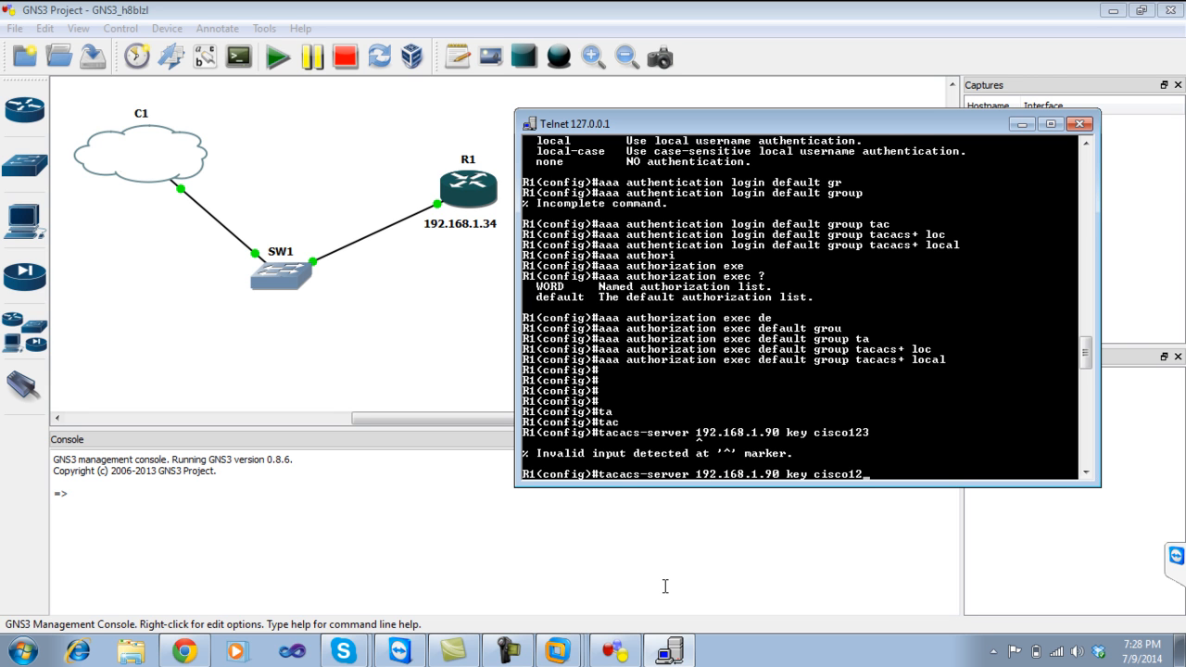
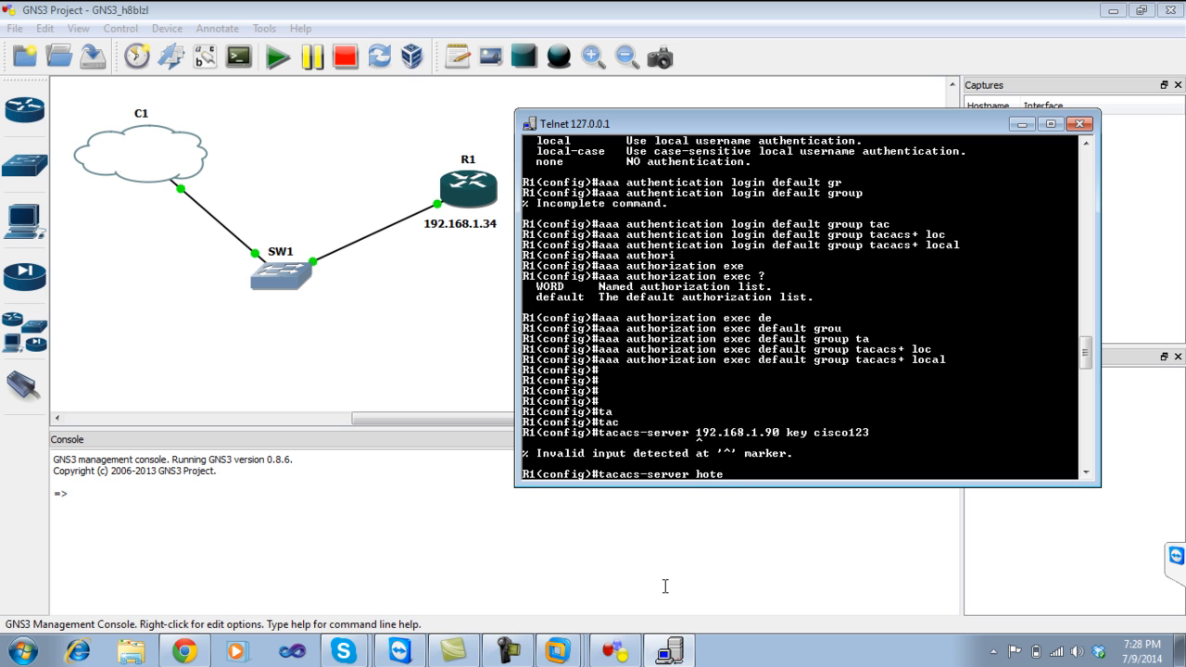
{"action": "key", "text": "BackSpace"}
{"action": "key", "text": "BackSpace"}
{"action": "key", "text": "BackSpace"}
{"action": "key", "text": "BackSpace"}
{"action": "key", "text": "Tab"}
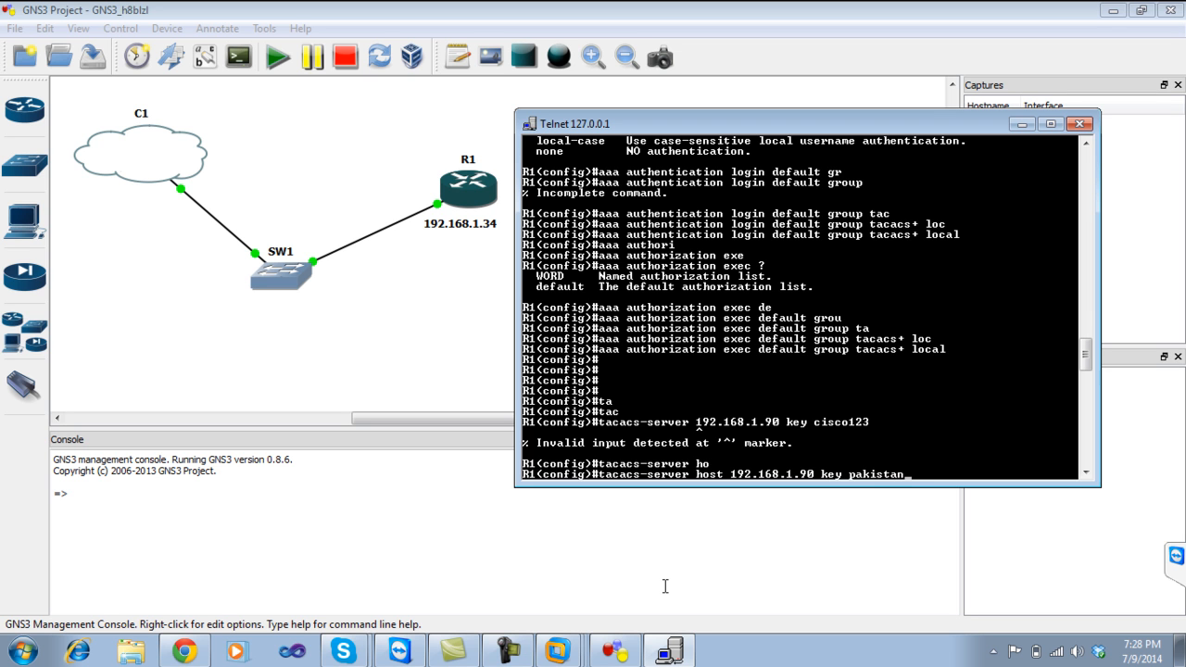
{"action": "key", "text": "Return"}
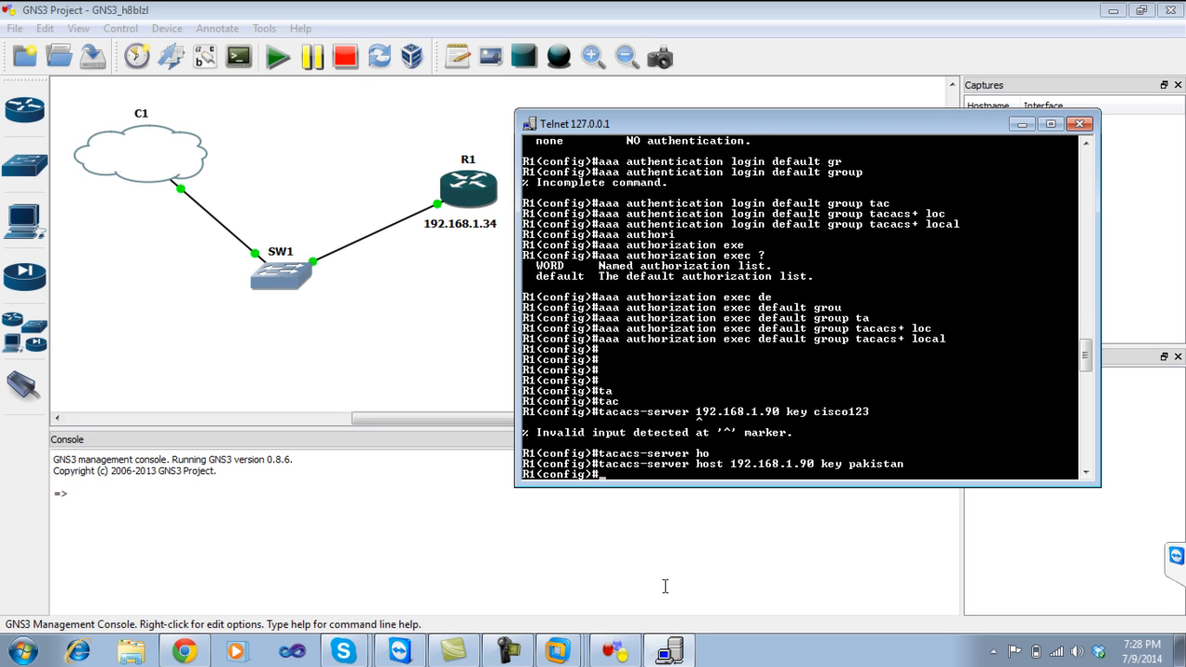
Exit configuration mode, save R1's config with wr, and return to the ACS users page.
{"action": "key", "text": "ctrl+z"}
{"action": "type", "text": "wr"}
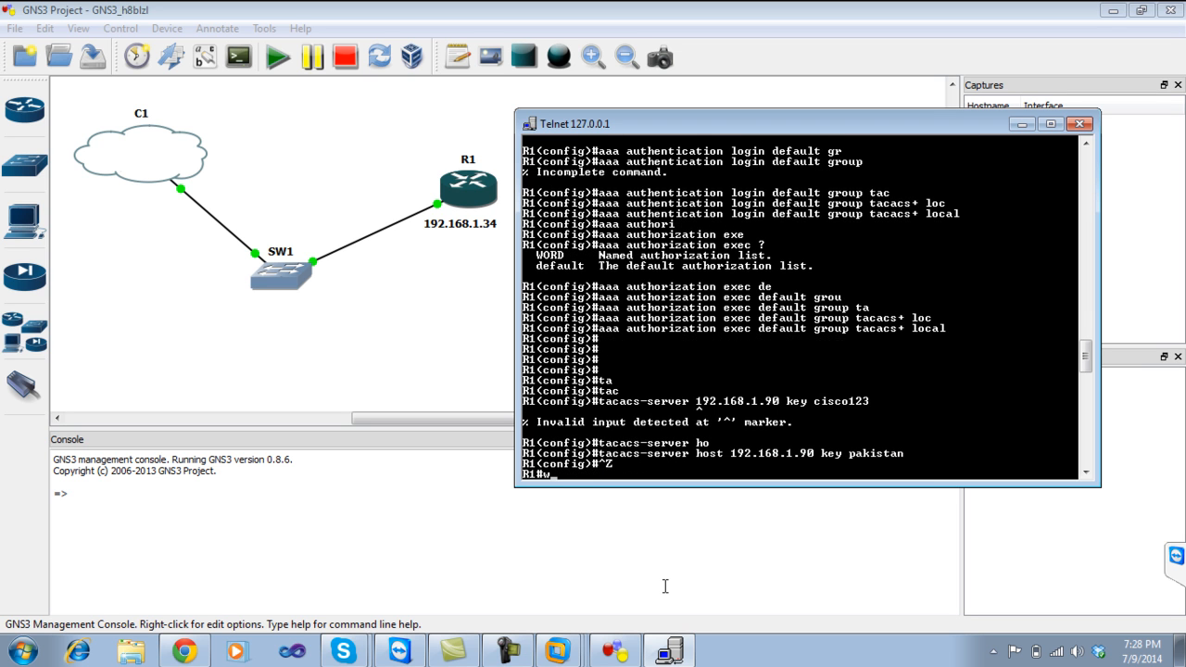
{"action": "key", "text": "Return"}
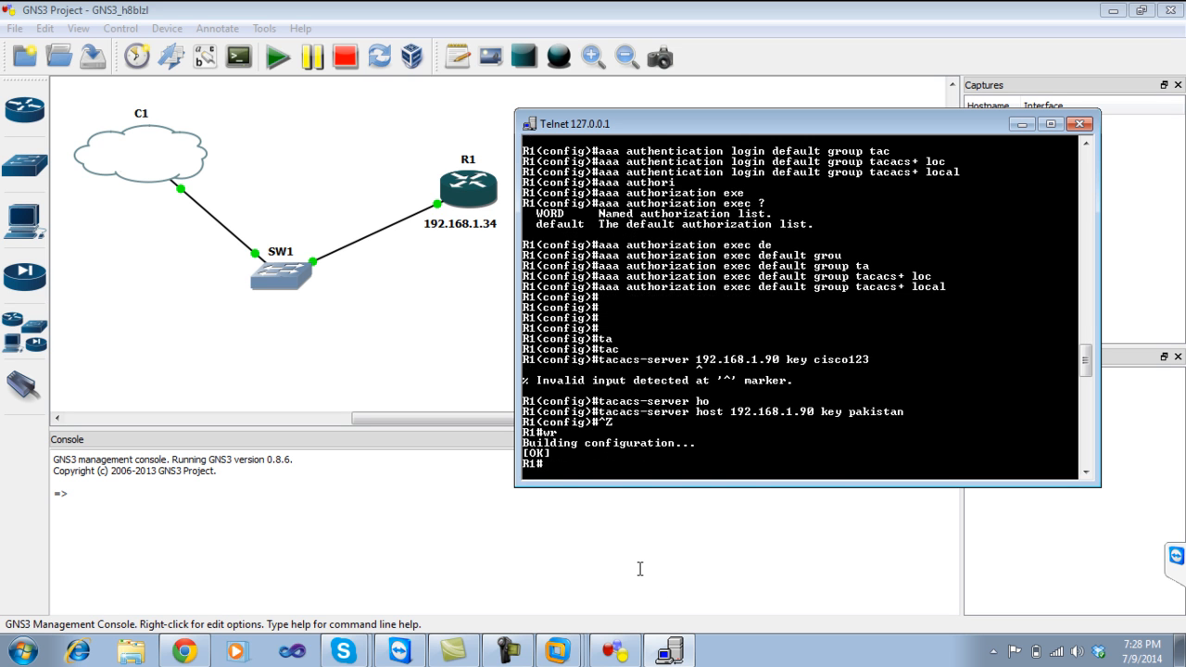
{"action": "left_click", "coordinate": [185, 652]}
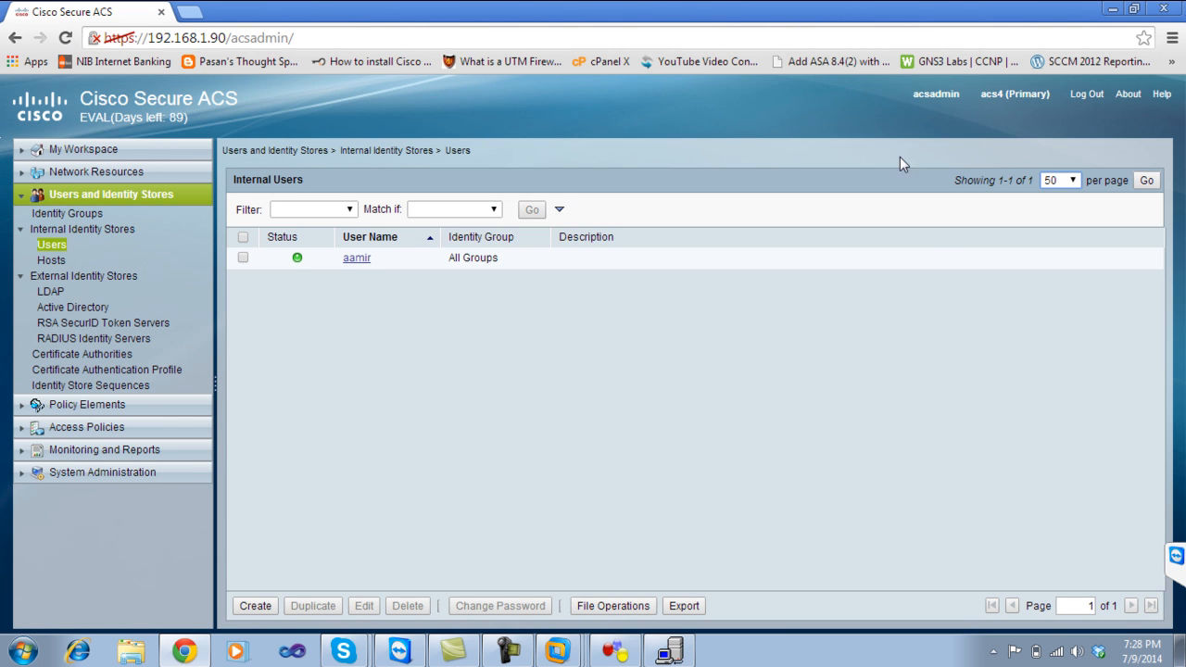
Back on R1's console, turn on 'debug aaa authentication'.
{"action": "left_click", "coordinate": [1112, 8]}
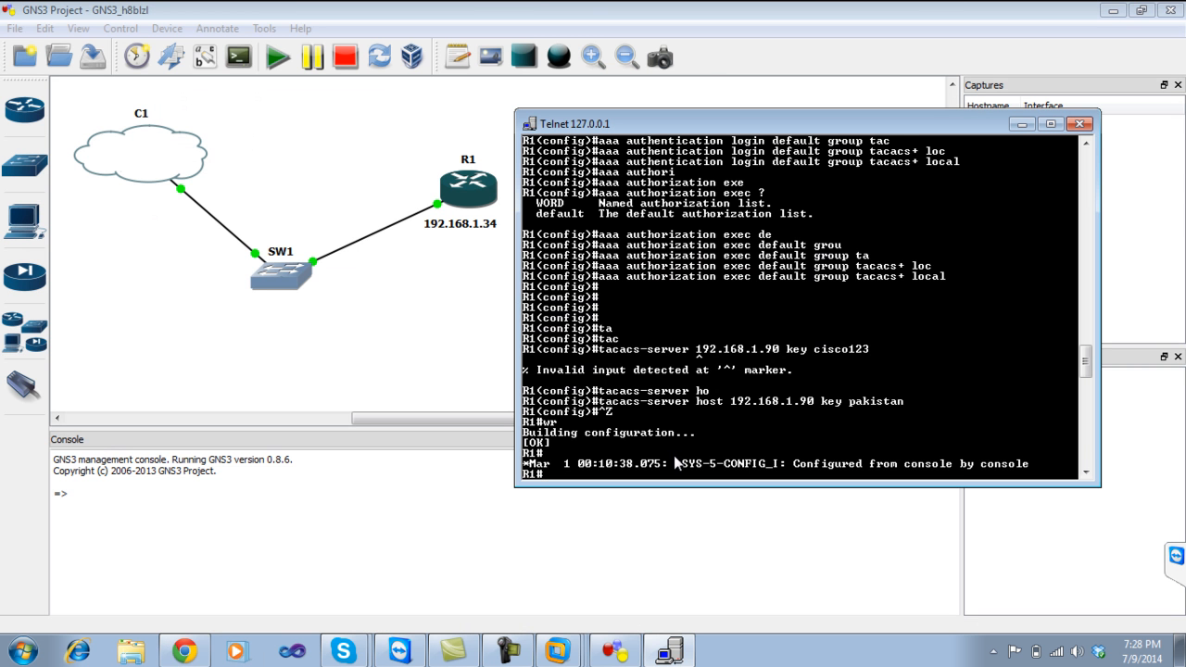
{"action": "type", "text": "deb"}
{"action": "key", "text": "Tab"}
{"action": "type", "text": "aaa tueh"}
{"action": "key", "text": "Tab"}
{"action": "key", "text": "BackSpace"}
{"action": "key", "text": "BackSpace"}
{"action": "key", "text": "BackSpace"}
{"action": "key", "text": "BackSpace"}
{"action": "type", "text": "auth"}
{"action": "key", "text": "Tab"}
{"action": "type", "text": "en"}
{"action": "key", "text": "Tab"}
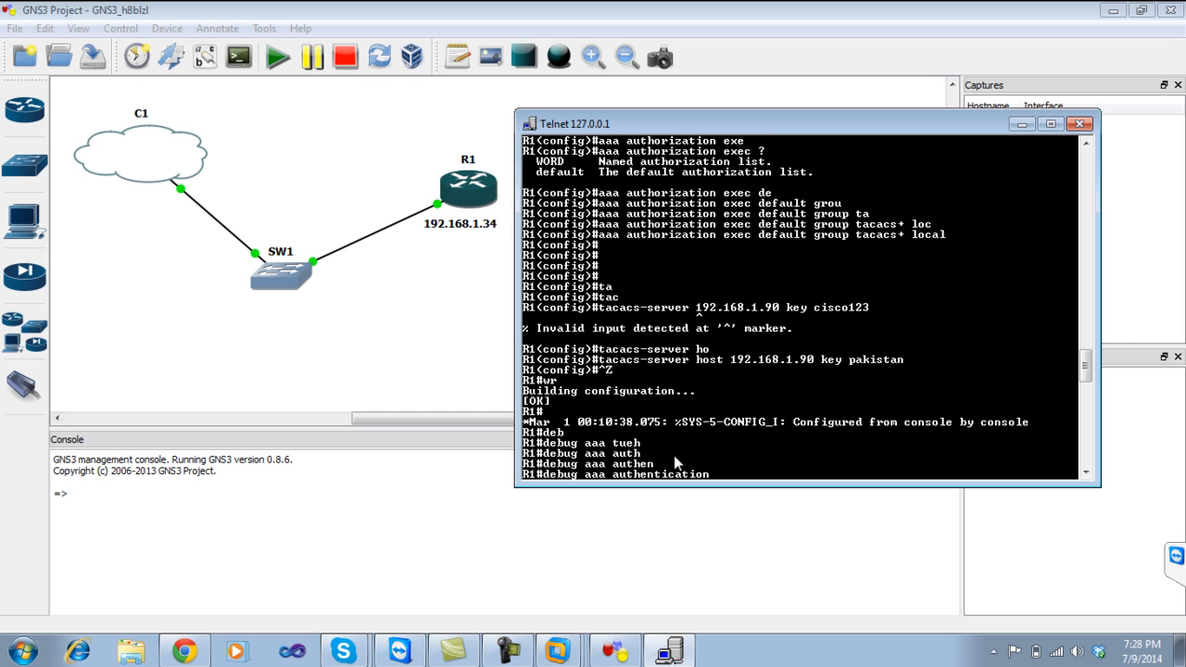
{"action": "key", "text": "Return"}
Turn on 'debug aaa authorization' on R1.
{"action": "type", "text": "deb"}
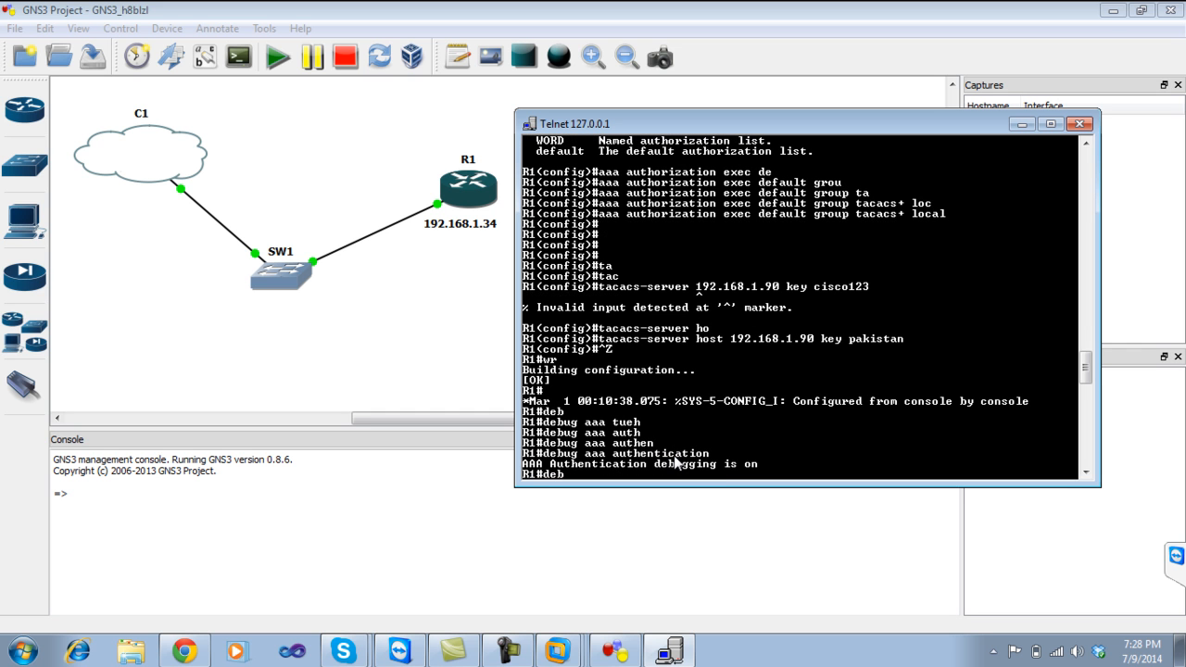
{"action": "key", "text": "Tab"}
{"action": "type", "text": "aaa autho"}
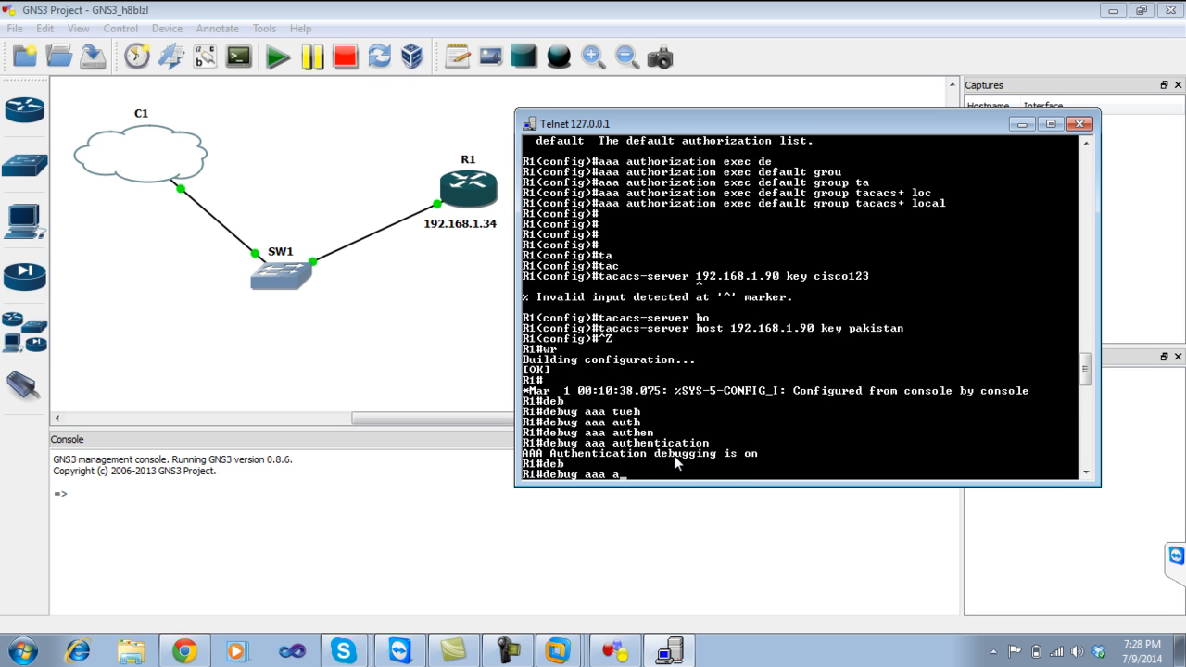
{"action": "key", "text": "Tab"}
{"action": "key", "text": "Return"}
{"action": "key", "text": "Return"}
{"action": "key", "text": "Return"}
{"action": "key", "text": "Return"}
Telnet from R1 to 192.168.1.34.
{"action": "type", "text": "telnet"}
{"action": "key", "text": "Tab"}
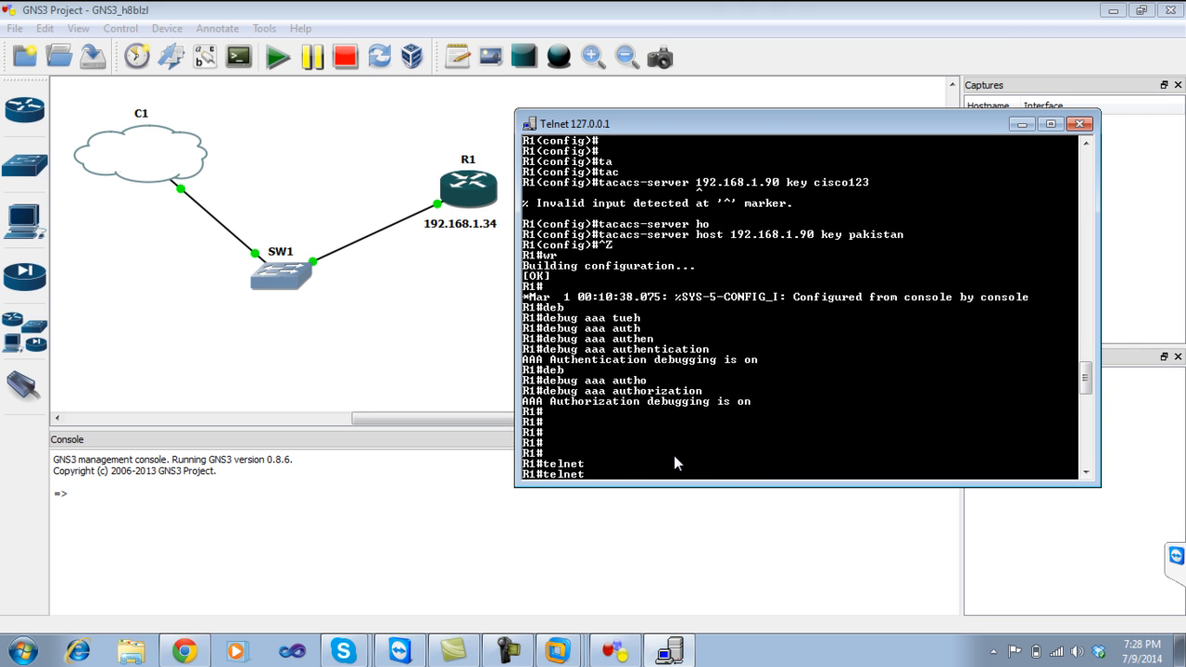
{"action": "type", "text": "192.168.1.34"}
{"action": "key", "text": "Return"}
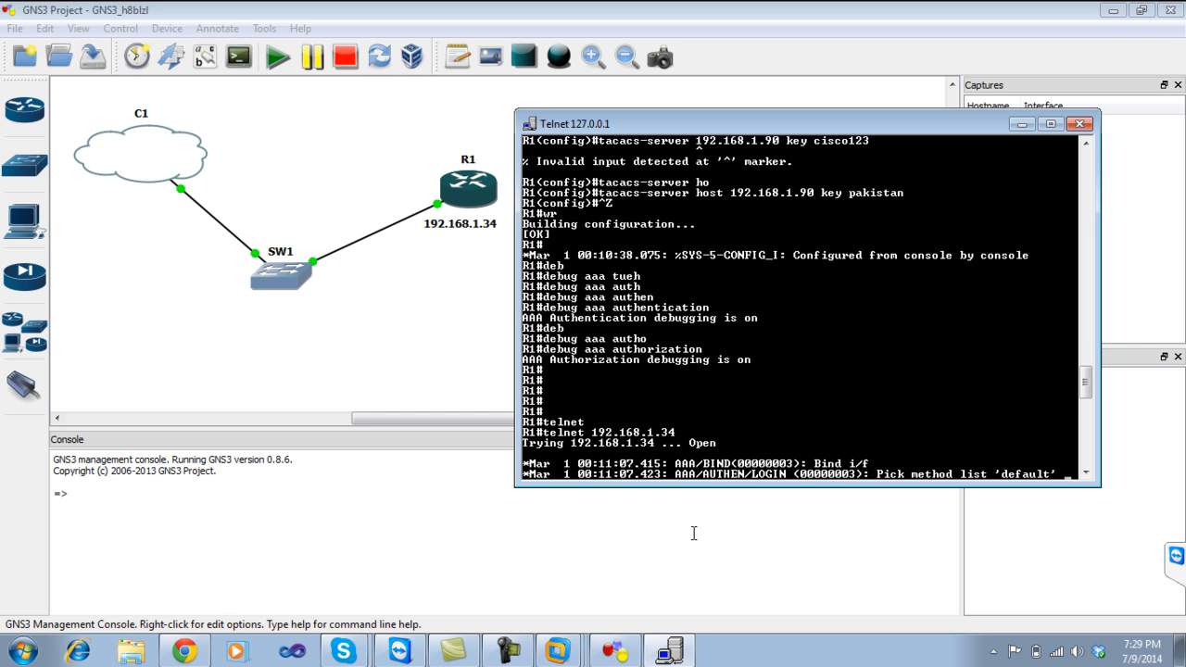
Try logging in twice as the ACS user (both fail), then rerun telnet 192.168.1.34.
{"action": "type", "text": "aamir"}
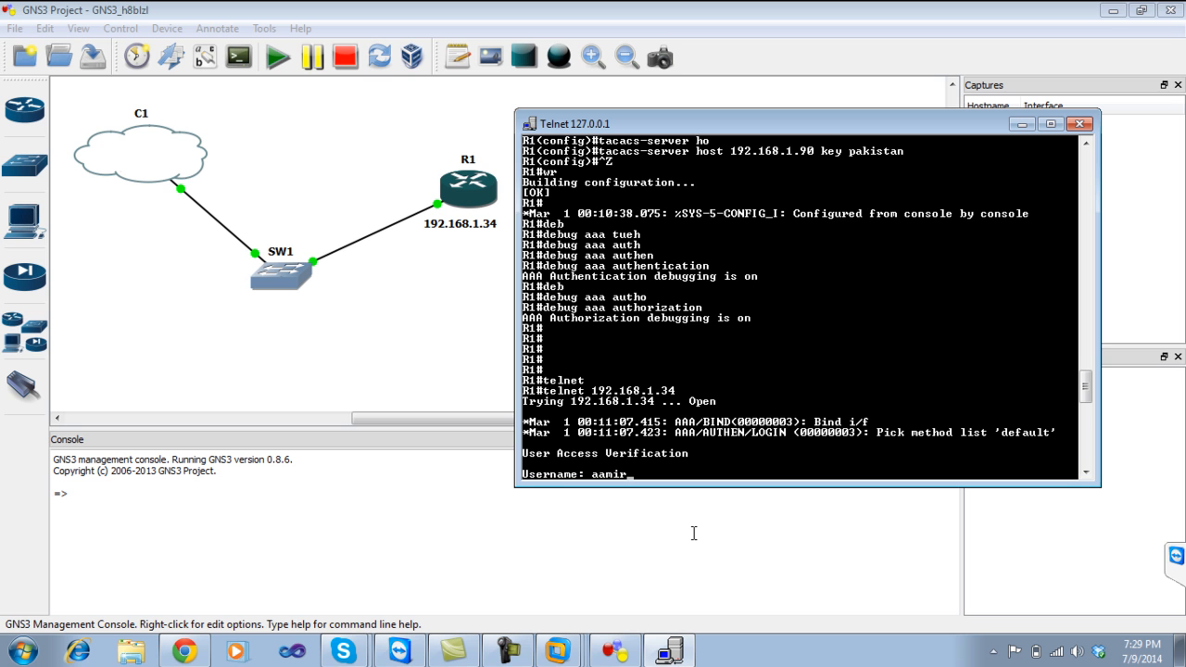
{"action": "key", "text": "Return"}
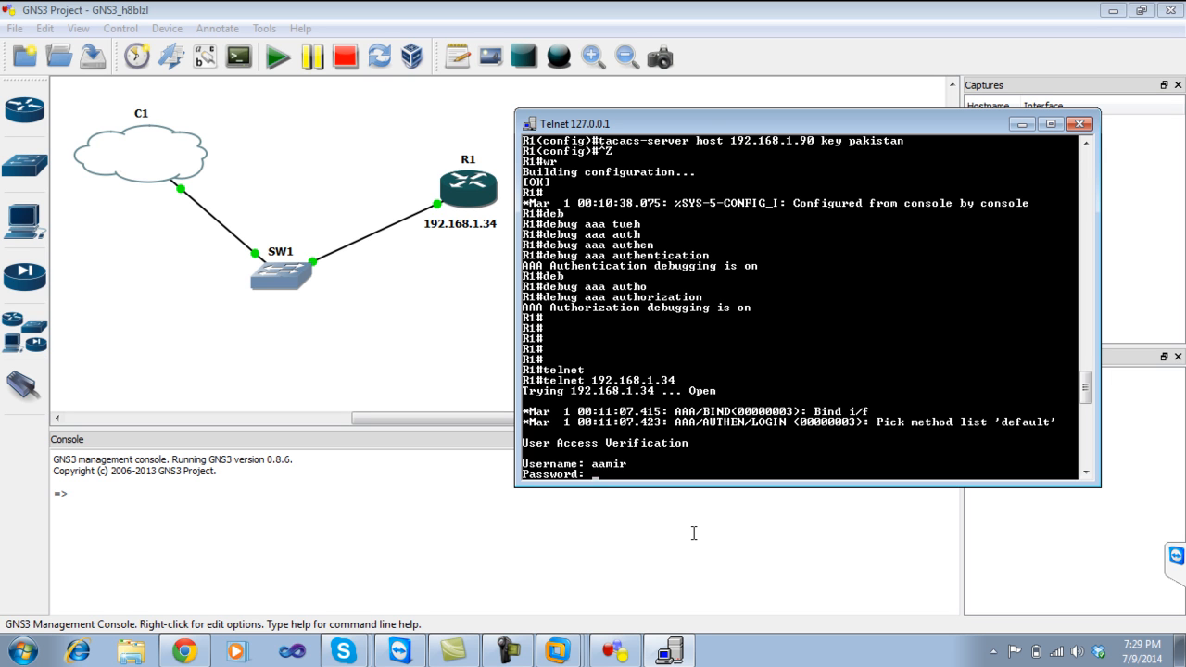
{"action": "key", "text": "Return"}
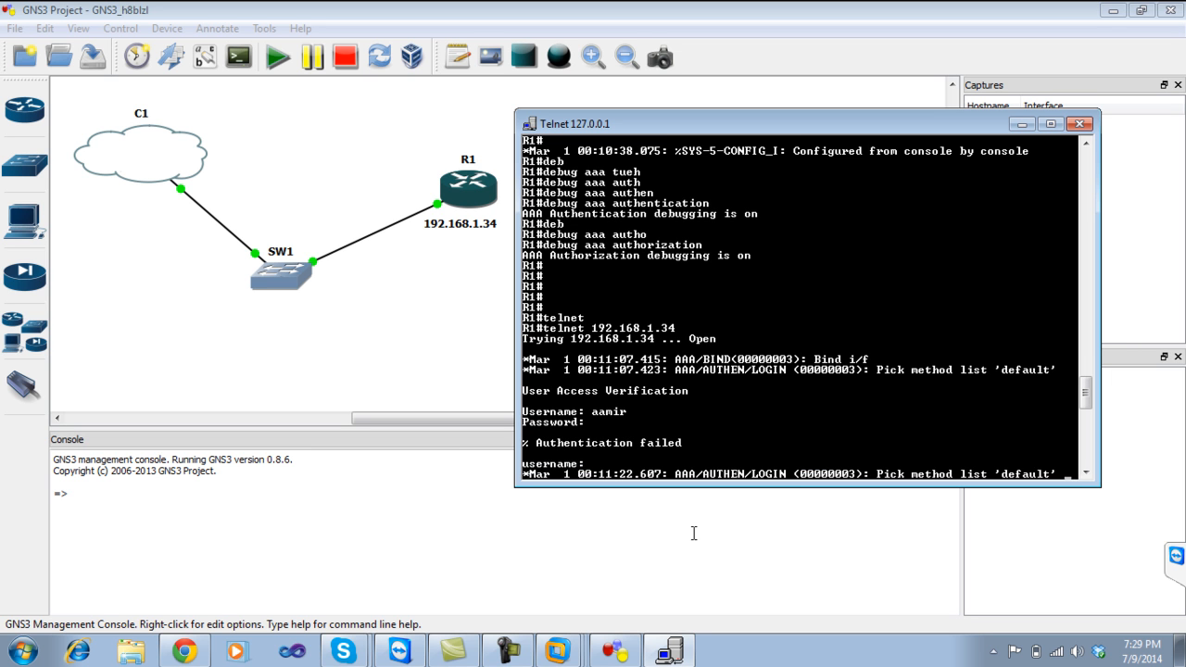
{"action": "type", "text": "aamir"}
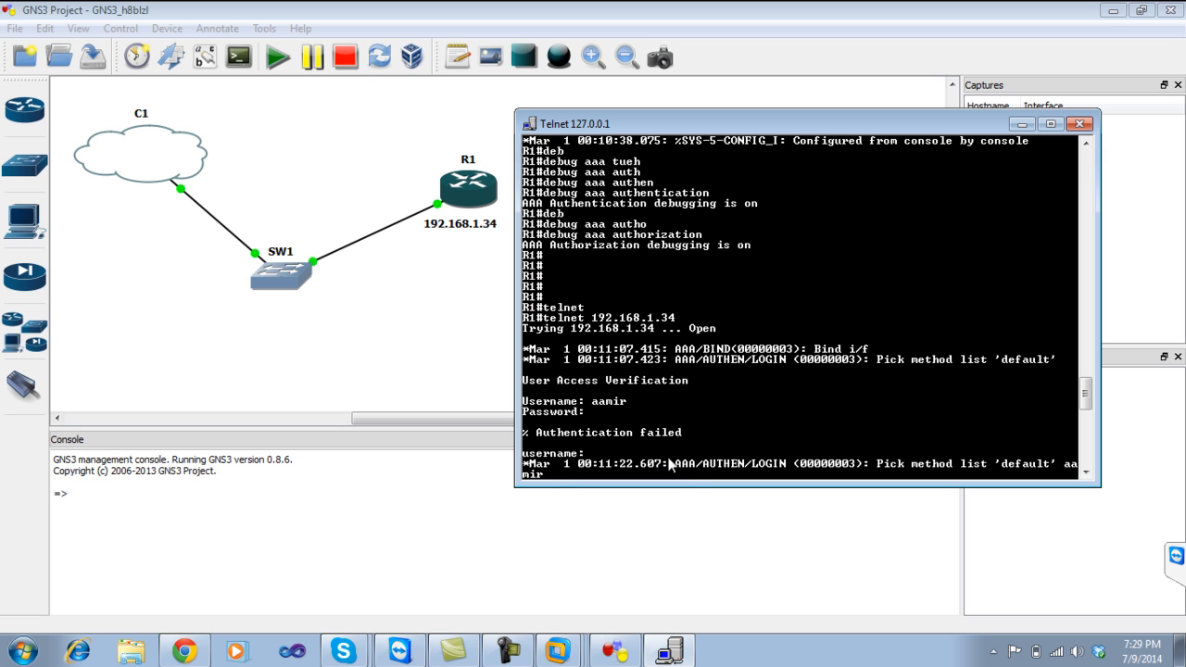
{"action": "key", "text": "Return"}
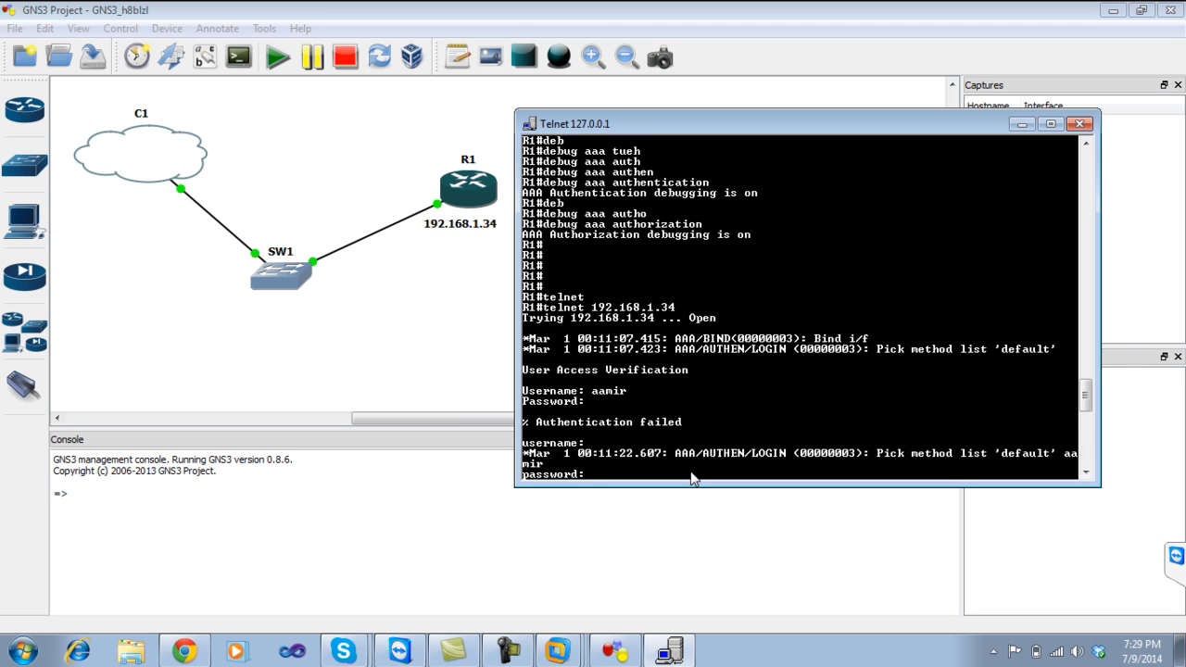
{"action": "key", "text": "Return"}
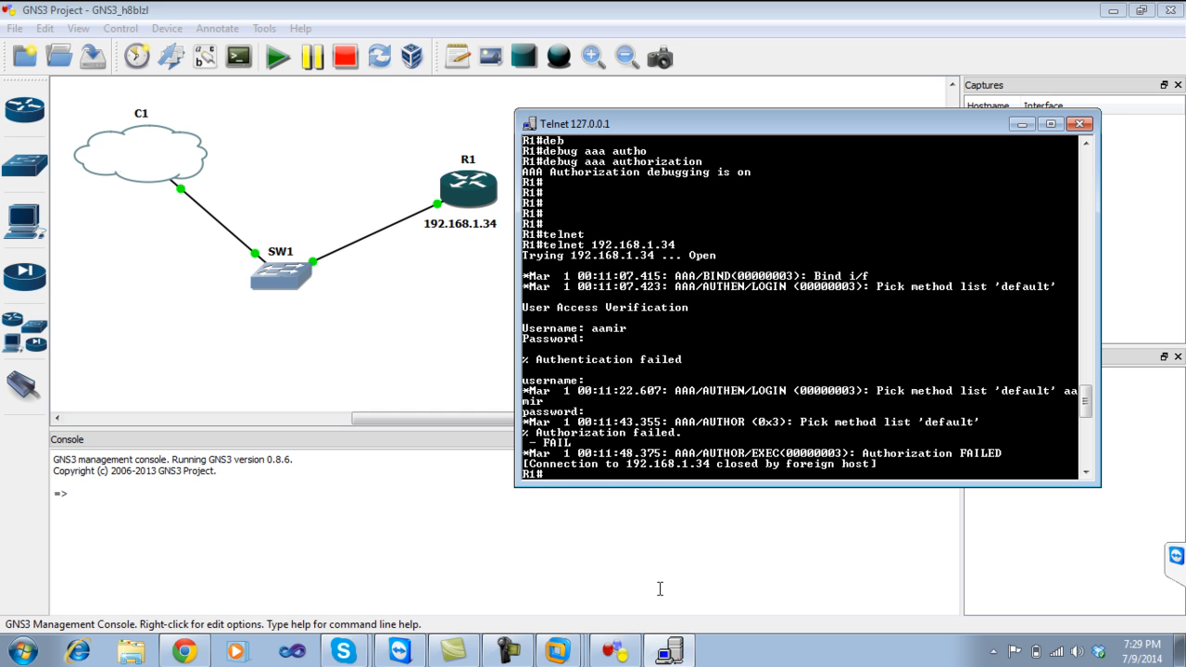
{"action": "key", "text": "Up"}
{"action": "key", "text": "Return"}
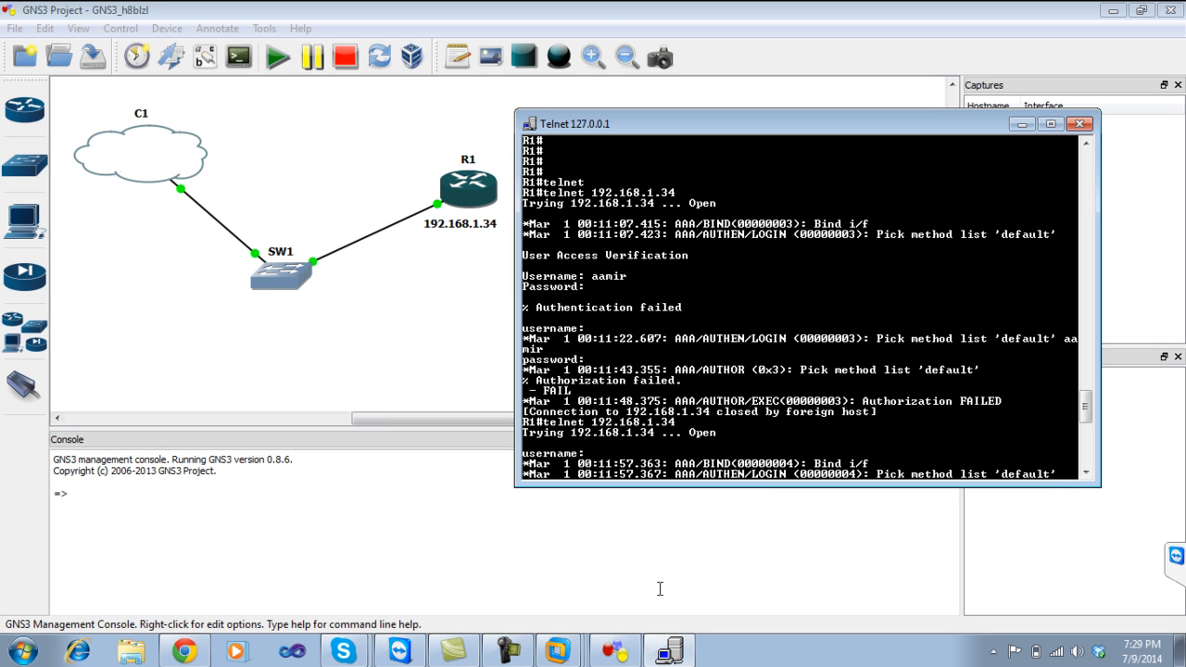
Log in to R1 with the ACS user's username and password via TACACS+.
{"action": "type", "text": "Aamir"}
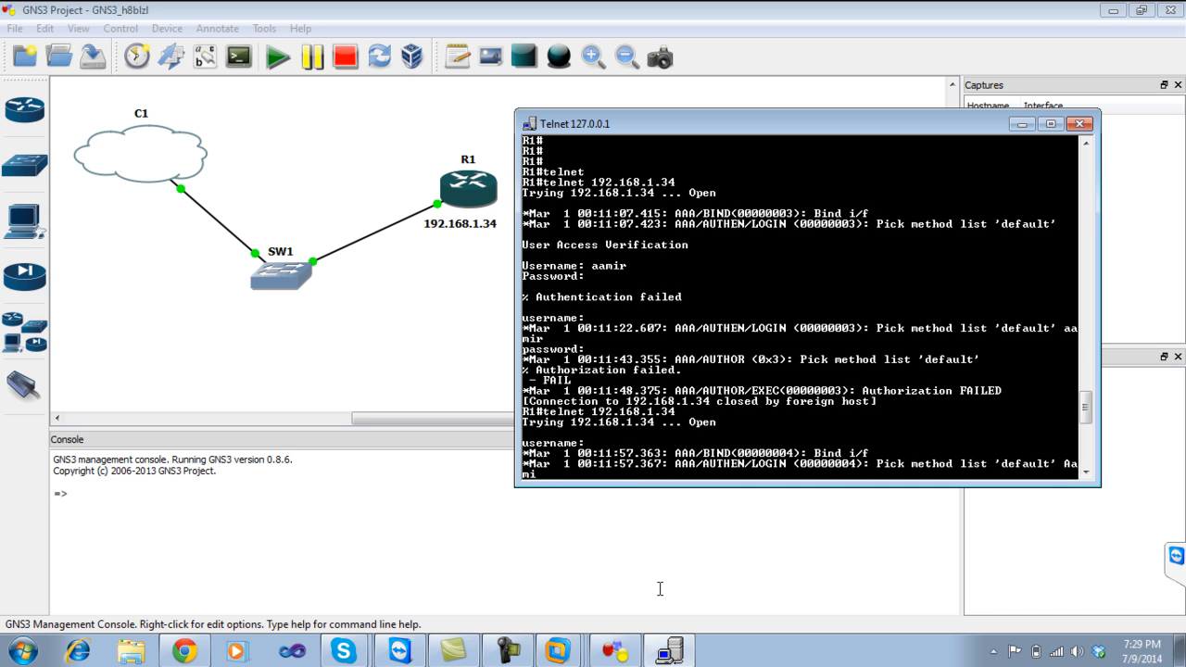
{"action": "key", "text": "Return"}
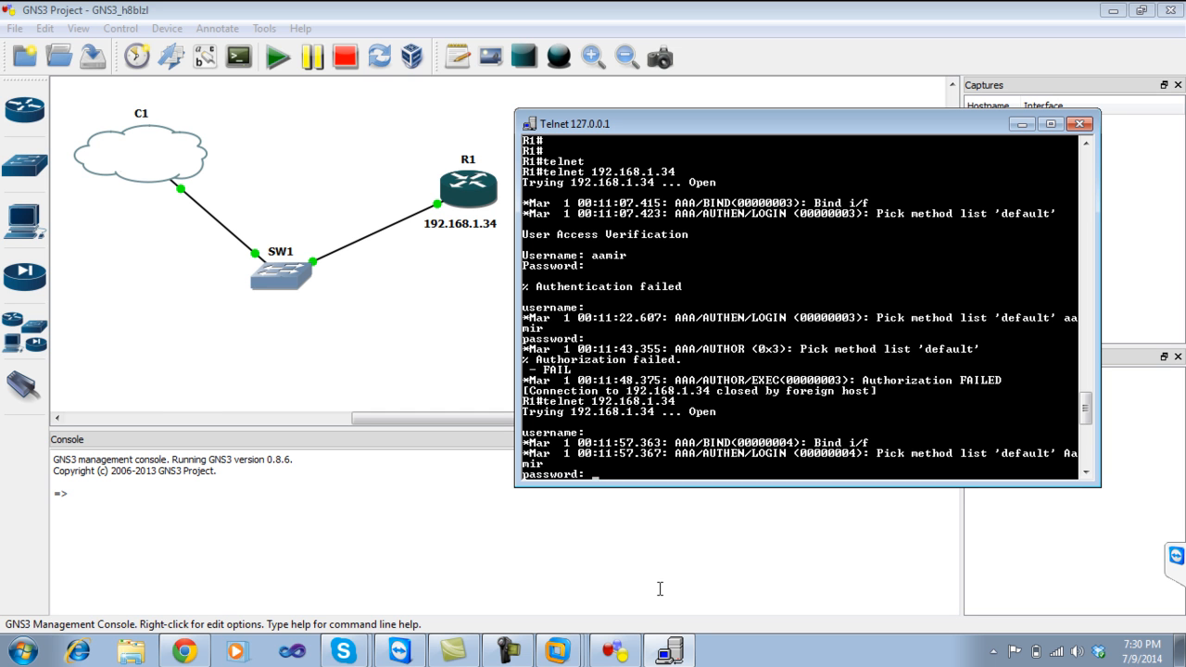
{"action": "key", "text": "Return"}
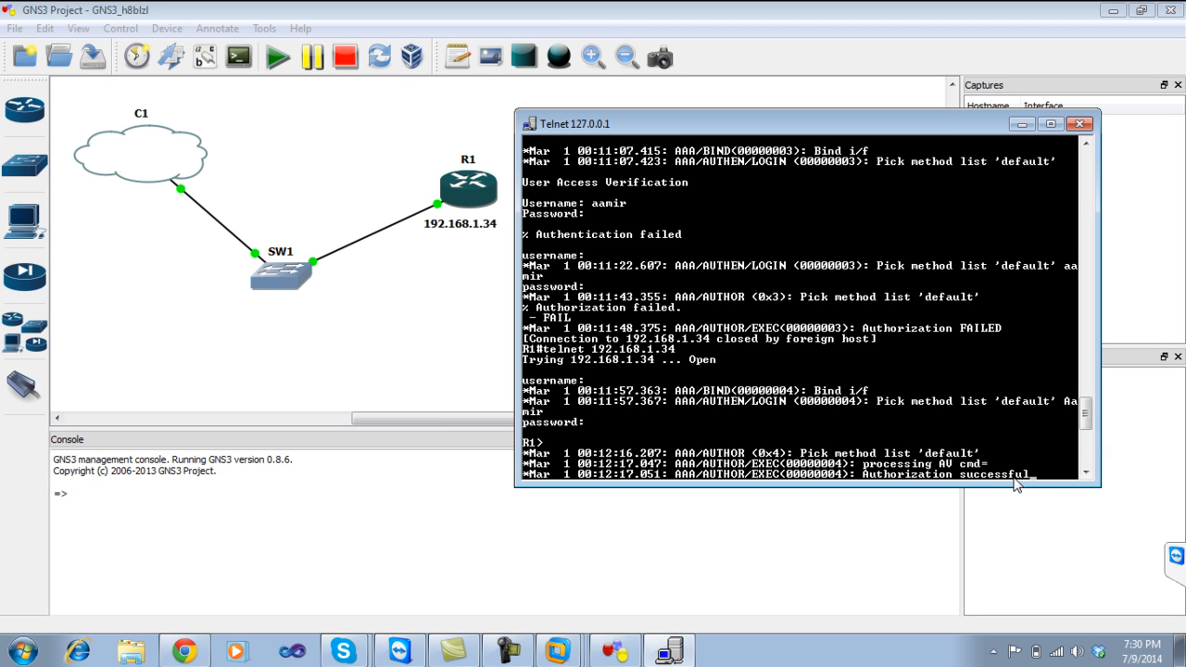
{"action": "key", "text": "Return"}
{"action": "key", "text": "Return"}
{"action": "key", "text": "Return"}
{"action": "key", "text": "Return"}
{"action": "key", "text": "Return"}
Enter privileged mode with en and the enable password, then close the R1 console.
{"action": "type", "text": "en"}
{"action": "key", "text": "Return"}
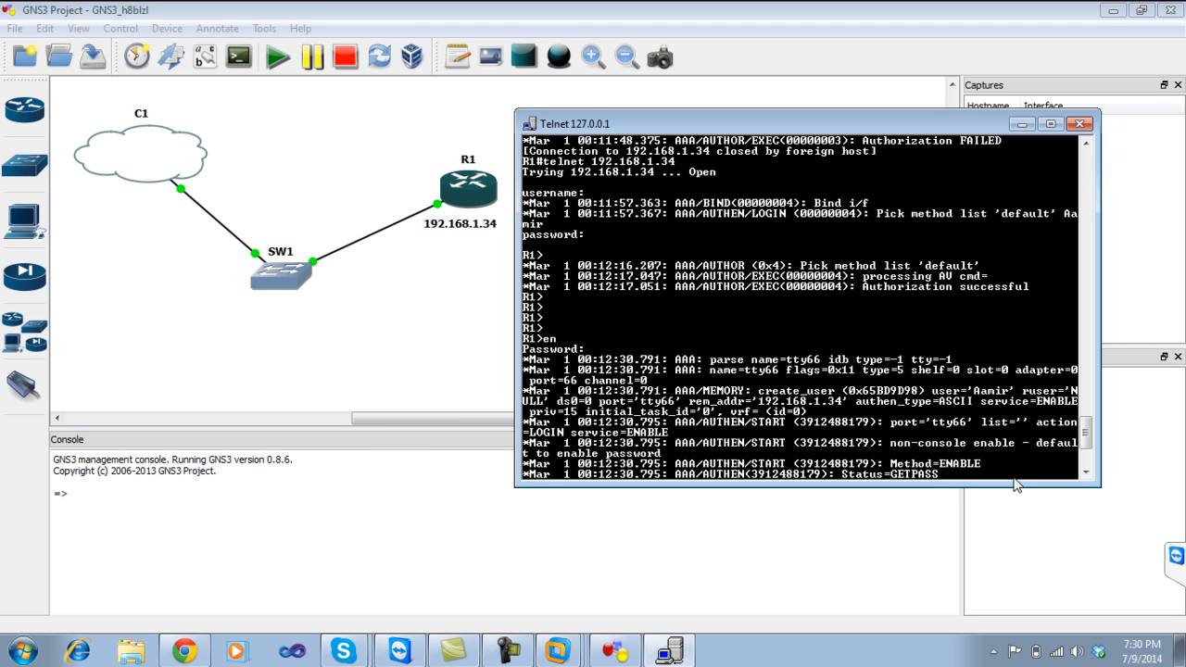
{"action": "key", "text": "Return"}
{"action": "key", "text": "Return"}
{"action": "key", "text": "Return"}
{"action": "key", "text": "Return"}
{"action": "key", "text": "Return"}
{"action": "key", "text": "Return"}
{"action": "key", "text": "Return"}
{"action": "key", "text": "Return"}
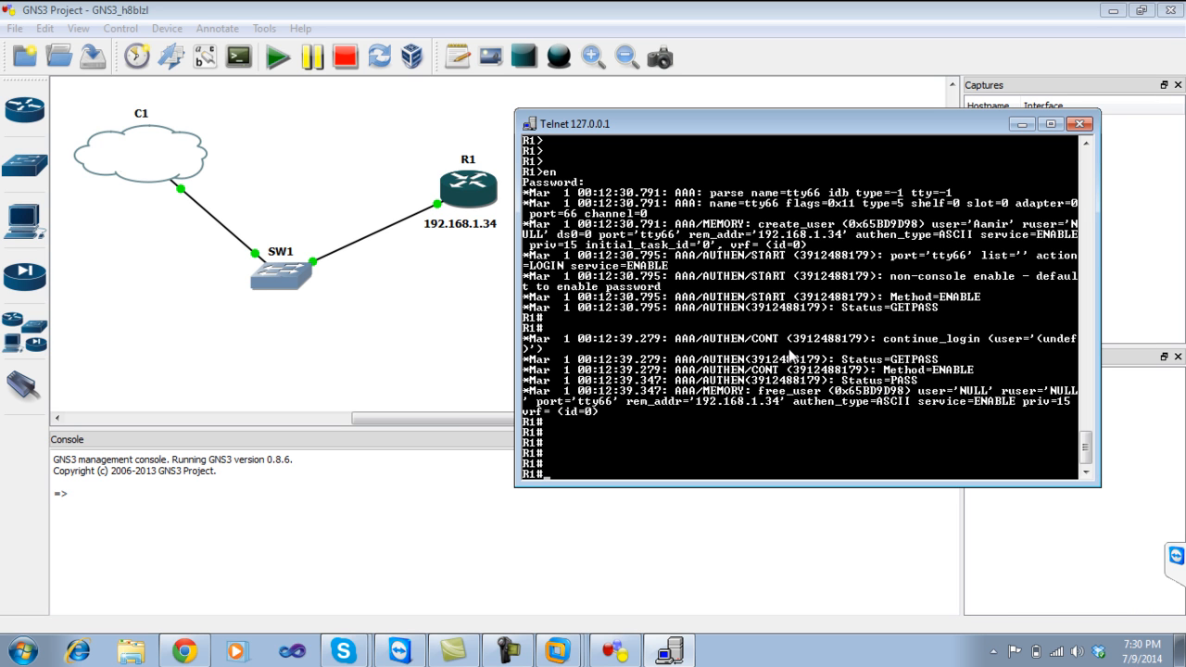
{"action": "left_click", "coordinate": [1078, 123]}
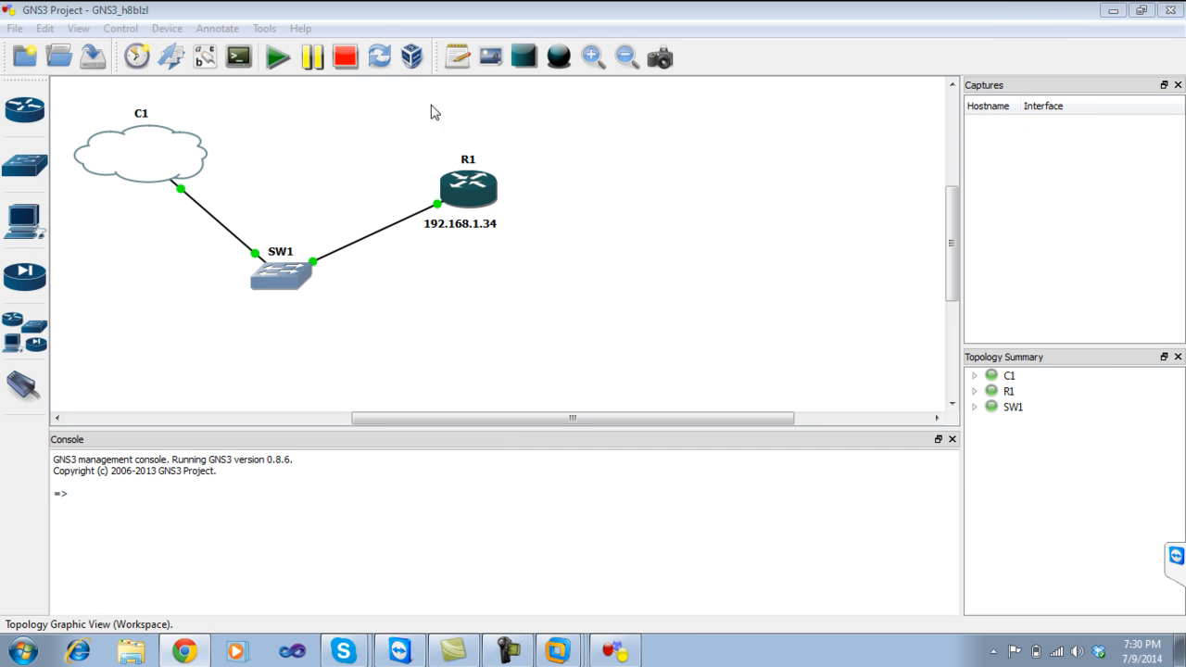
Stop R1, quit GNS3 without saving the topology, and return to the ACS users page.
{"action": "left_click", "coordinate": [345, 57]}
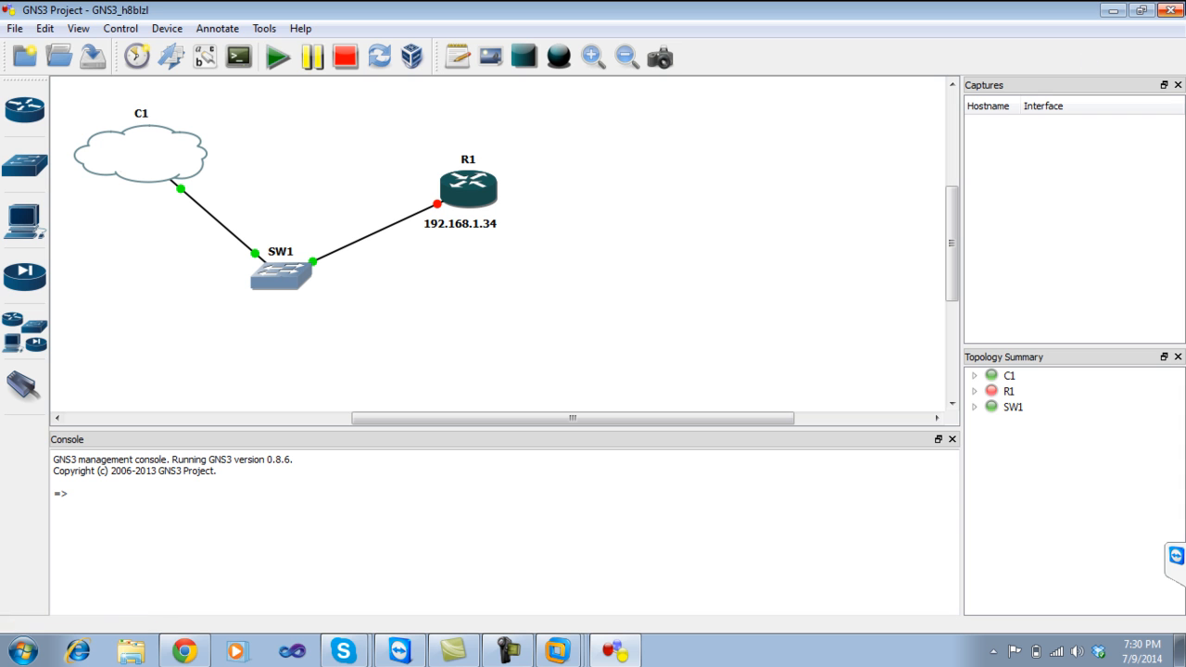
{"action": "left_click", "coordinate": [1170, 11]}
{"action": "left_click", "coordinate": [612, 348]}
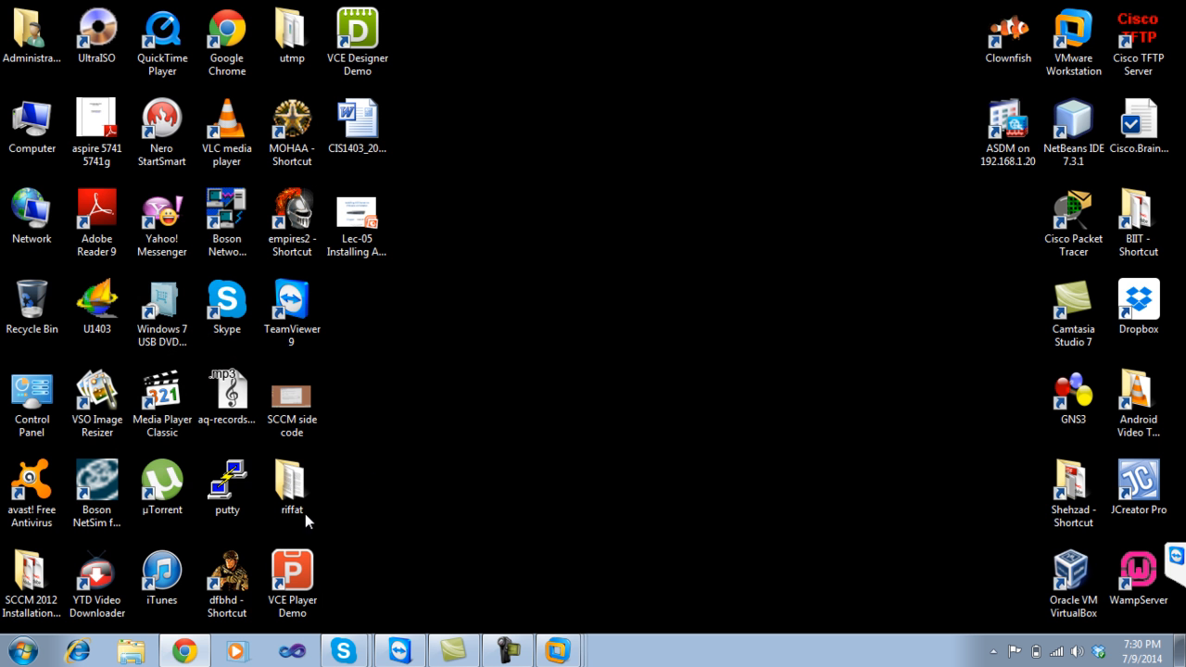
{"action": "left_click", "coordinate": [184, 650]}
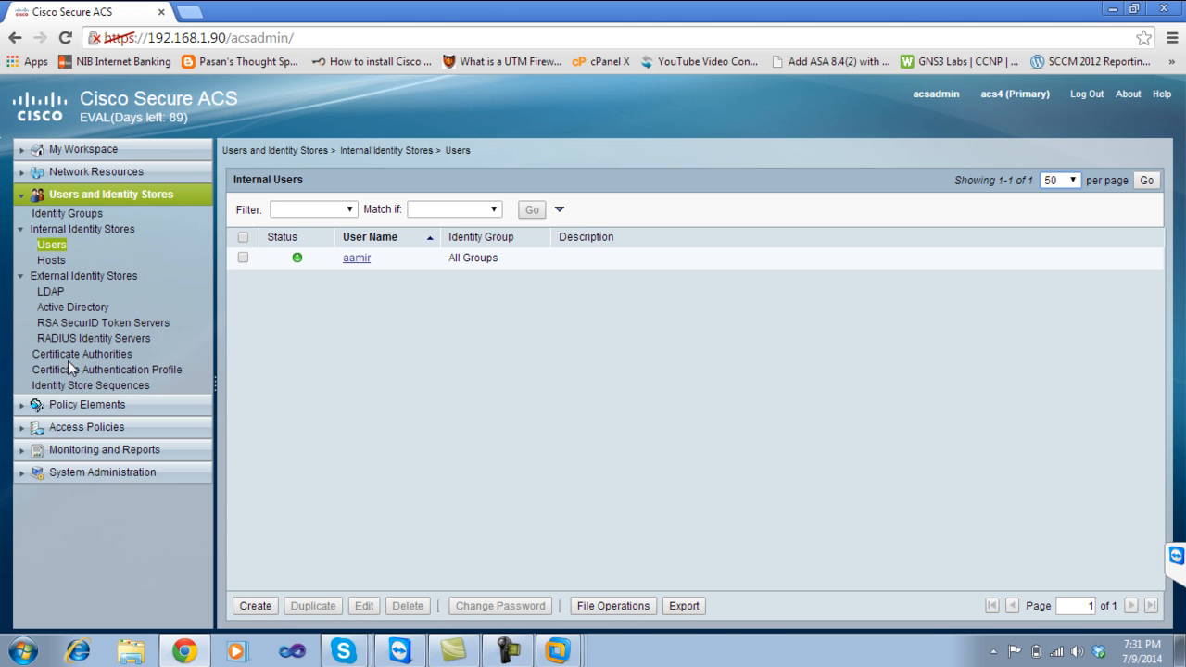
Expand Network Resources in the ACS left pane, then close the ACS browser window.
{"action": "left_click", "coordinate": [65, 477]}
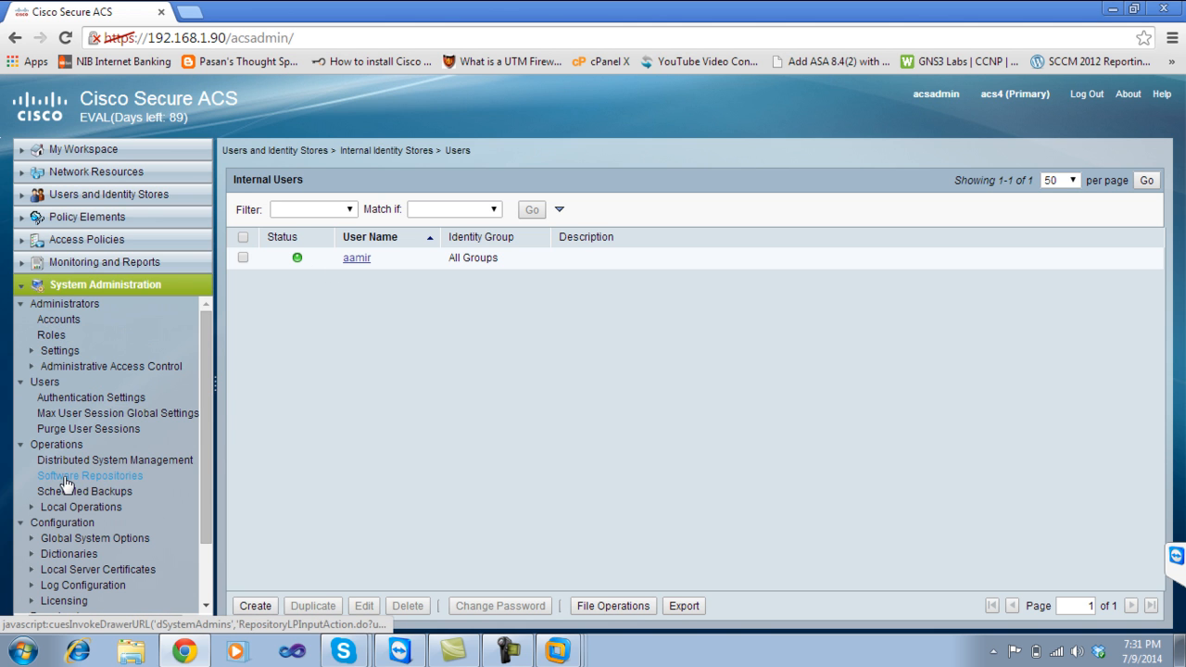
{"action": "left_click_drag", "start_coordinate": [202, 397], "coordinate": [220, 311]}
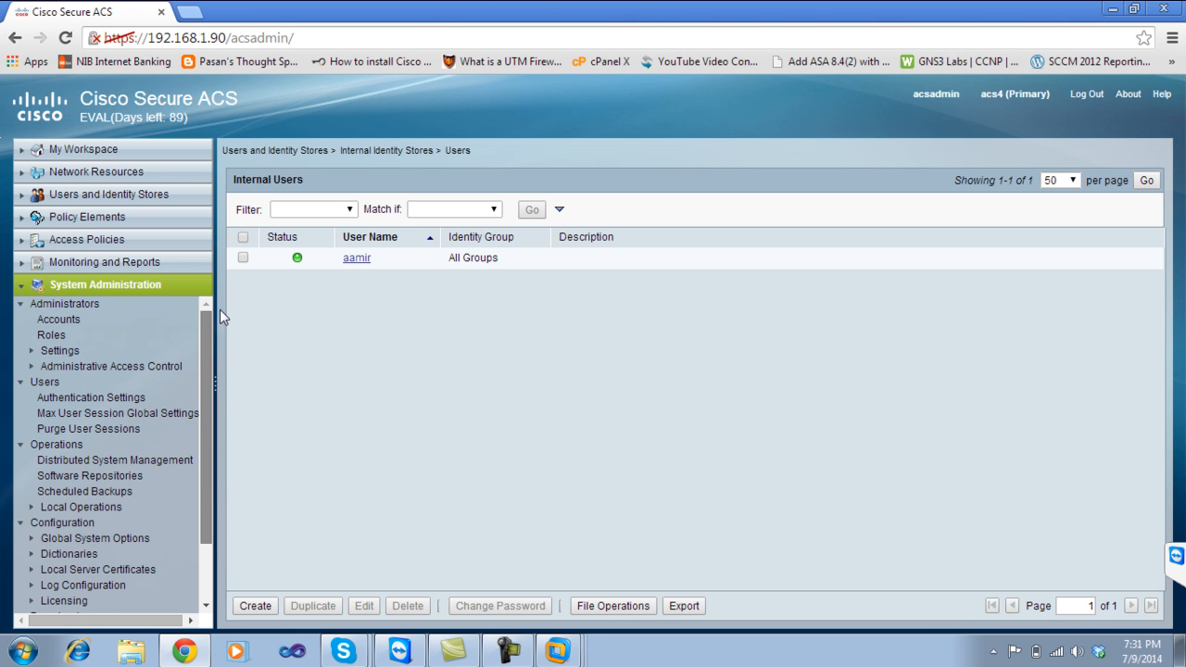
{"action": "left_click", "coordinate": [109, 174]}
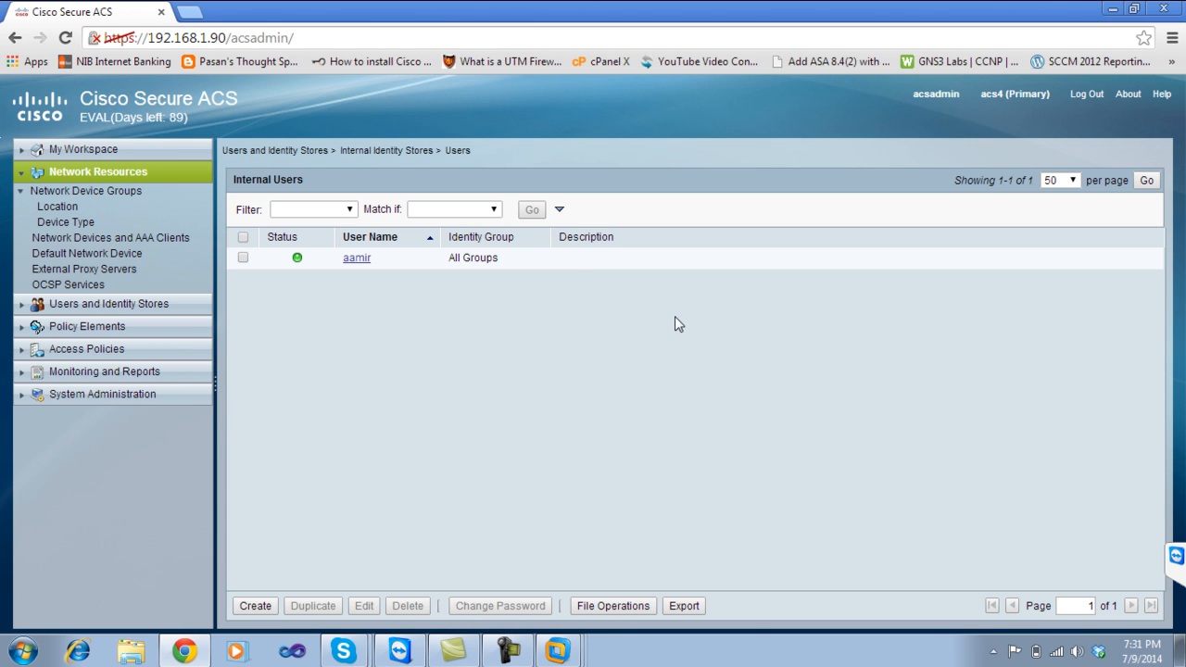
{"action": "left_click", "coordinate": [1172, 12]}
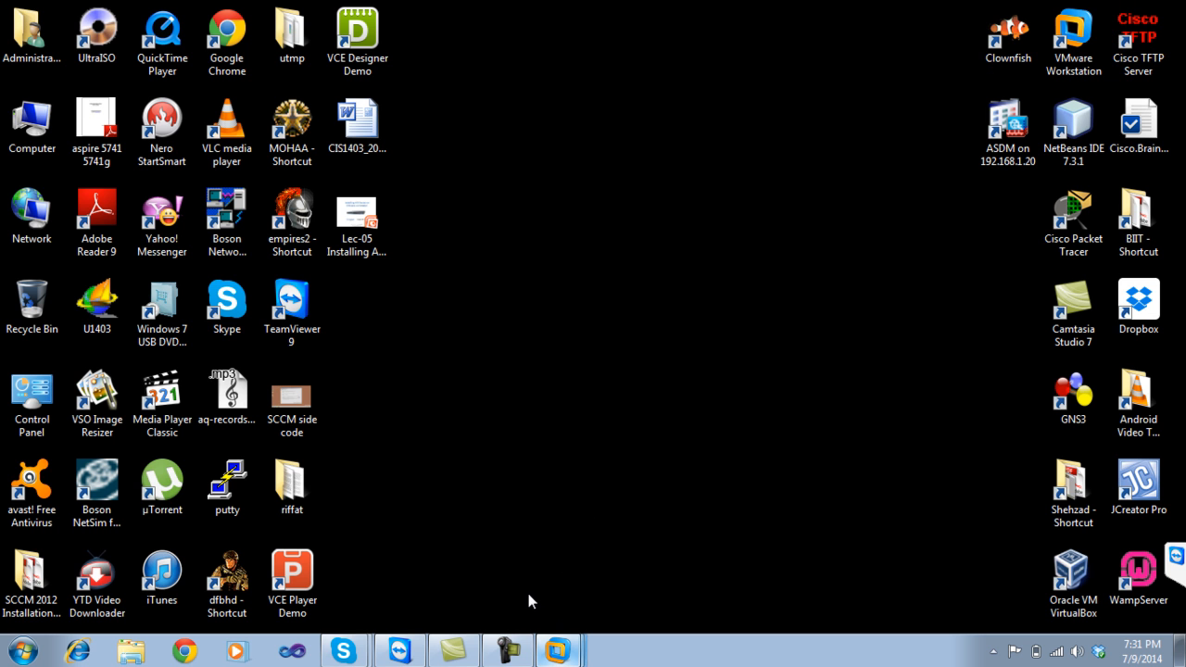
Shut down the ACS_4.5 guest via Power > Shut Down Guest in VMware.
{"action": "key", "text": "alt+Tab"}
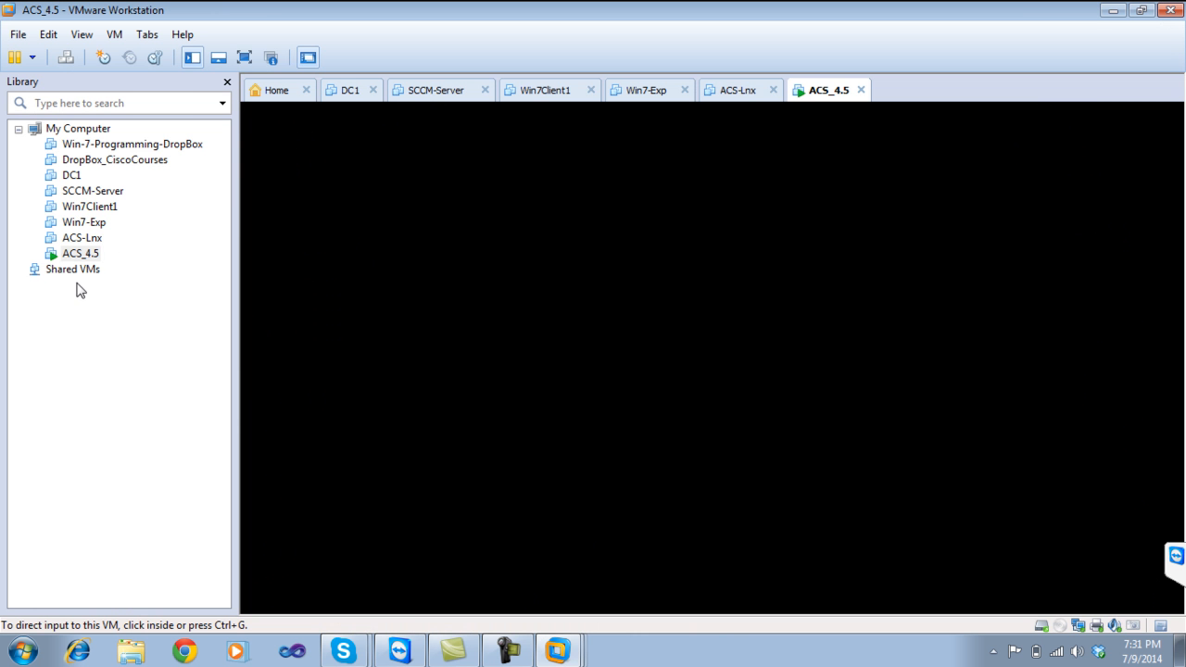
{"action": "right_click", "coordinate": [94, 262]}
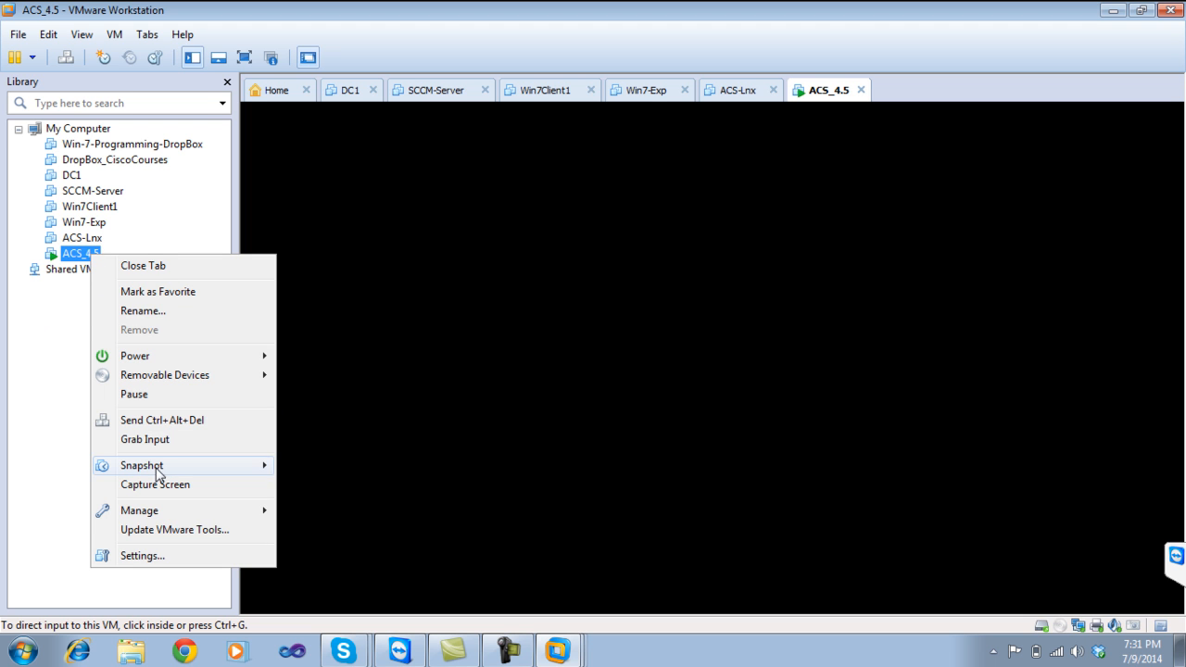
{"action": "mouse_move", "coordinate": [245, 361]}
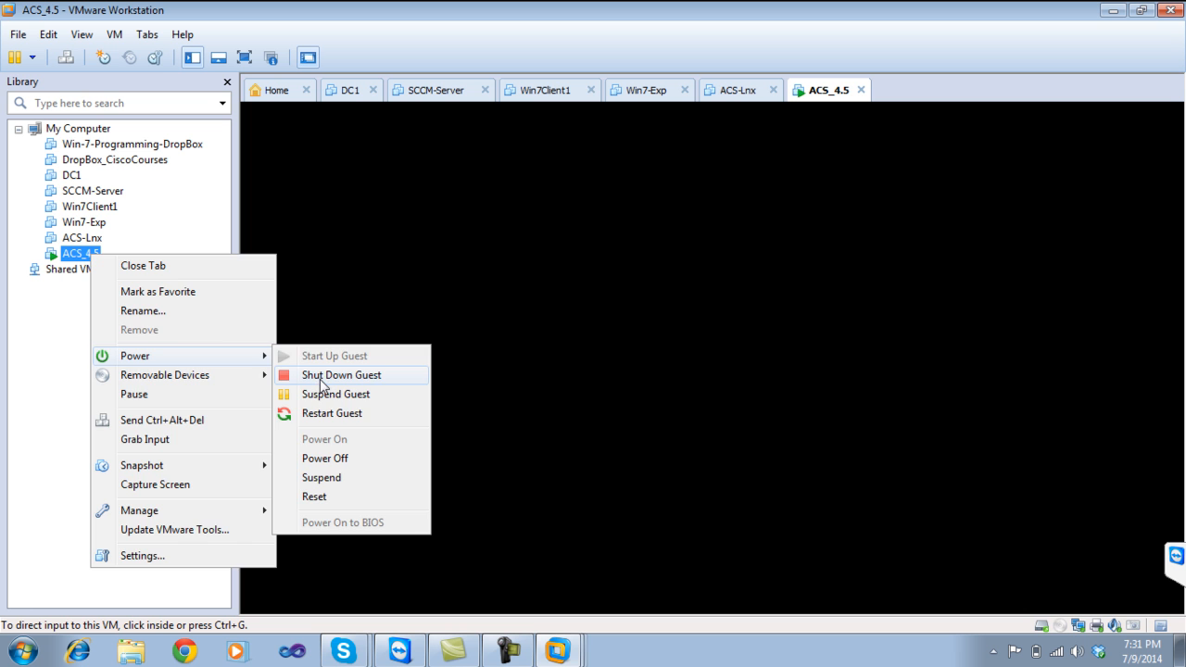
{"action": "left_click", "coordinate": [322, 375]}
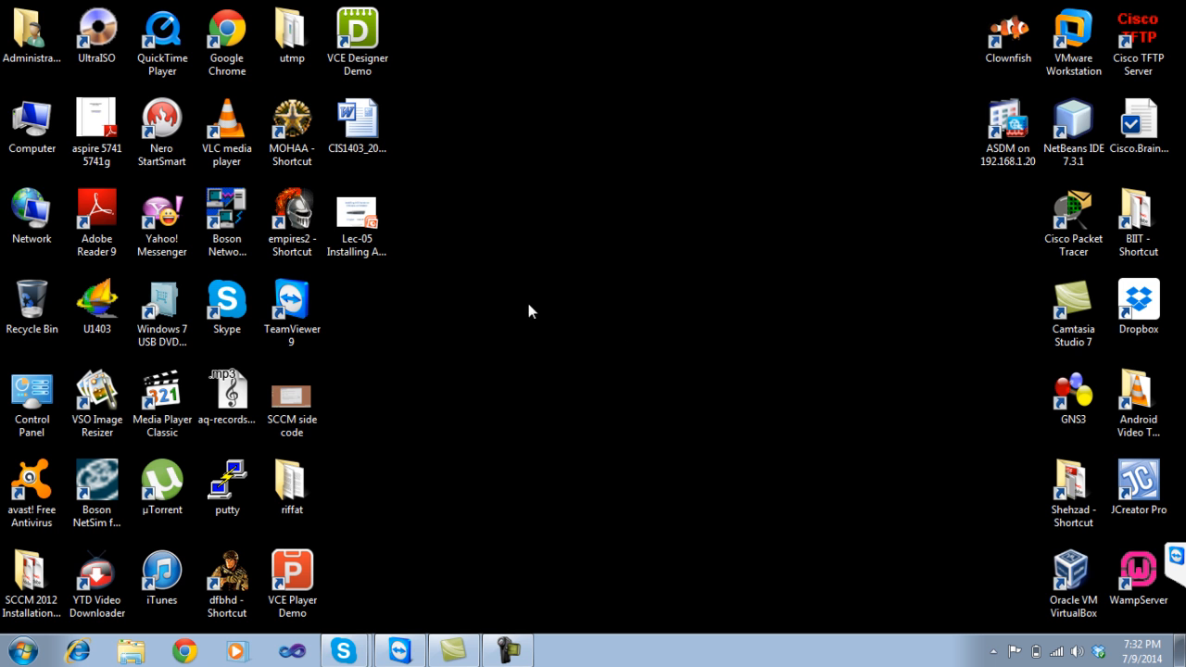
Open Lec-05, select the Cisco licensing URL on slide 2, then open a new Chrome tab.
{"action": "double_click", "coordinate": [355, 249]}
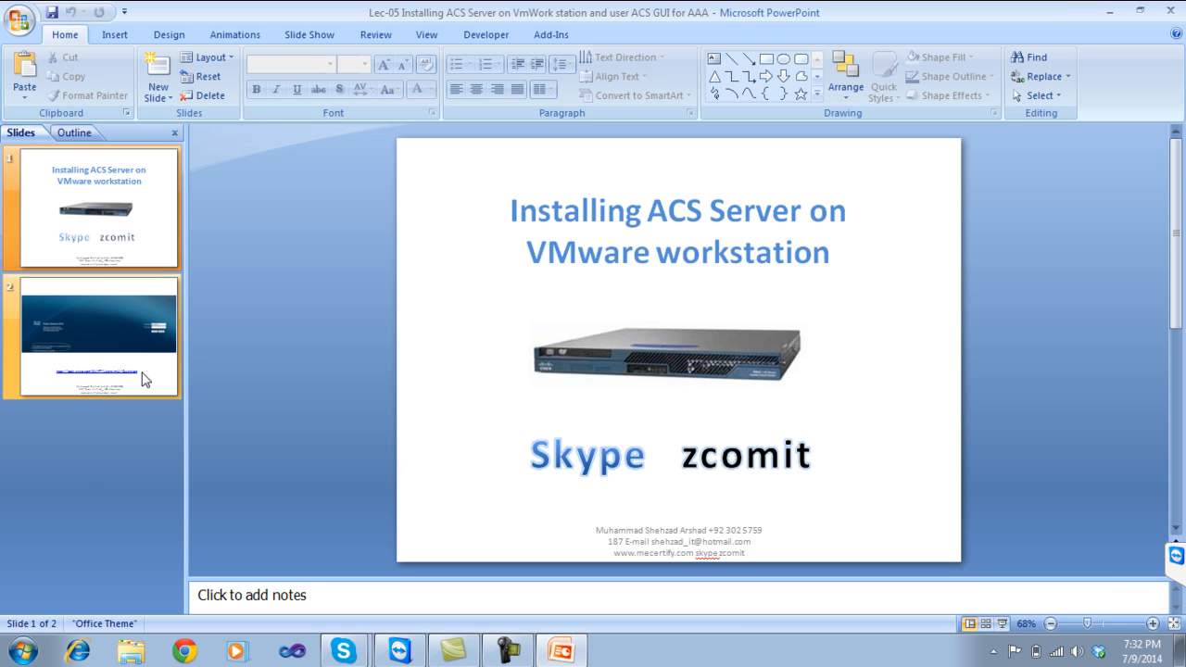
{"action": "left_click", "coordinate": [145, 380]}
{"action": "left_click", "coordinate": [681, 484]}
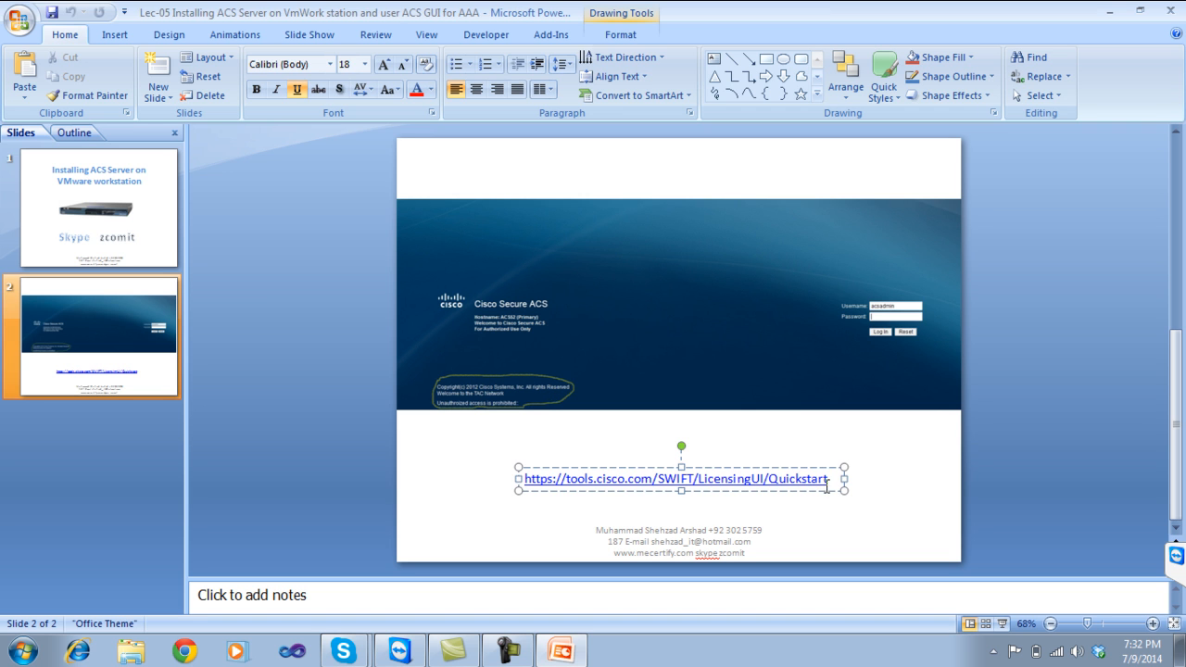
{"action": "left_click_drag", "start_coordinate": [830, 480], "coordinate": [491, 495]}
{"action": "key", "text": "ctrl+c"}
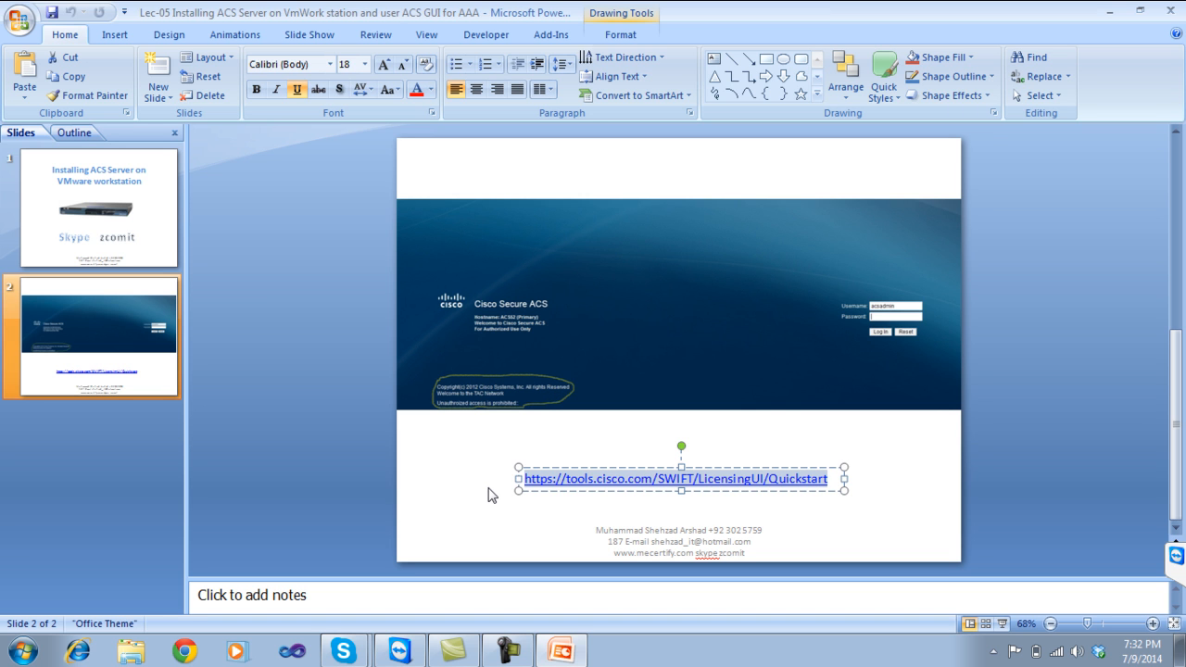
{"action": "left_click", "coordinate": [1115, 11]}
{"action": "left_click", "coordinate": [194, 653]}
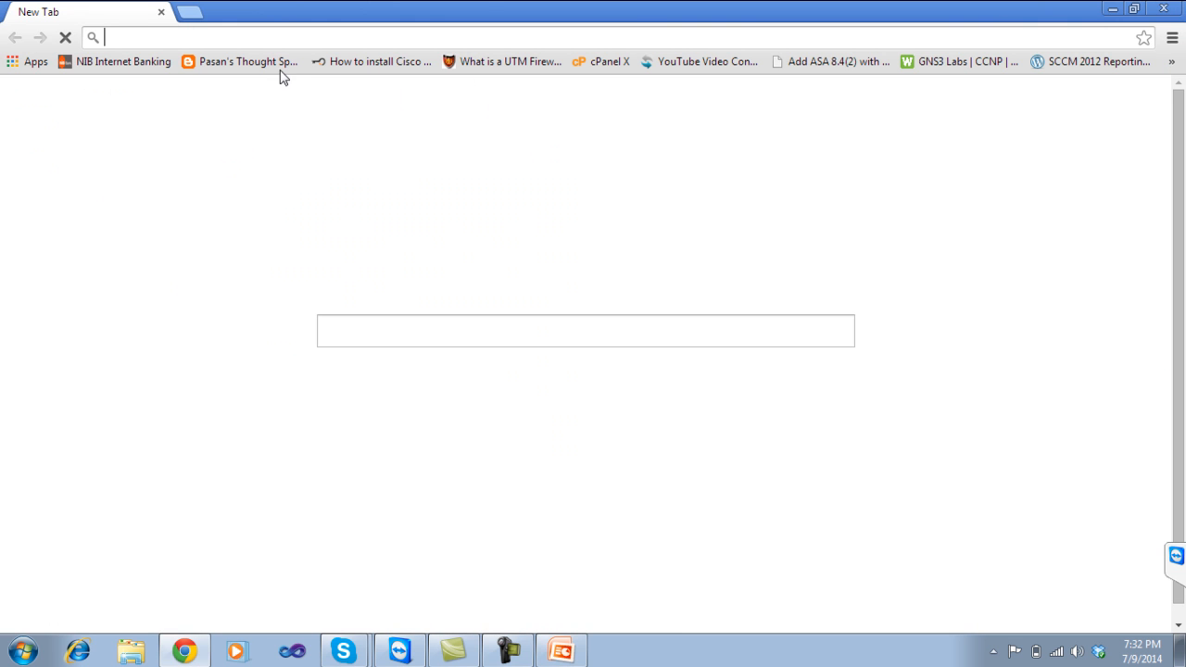
Load the pasted Cisco licensing Quickstart URL and log in to the Cisco account.
{"action": "key", "text": "ctrl+v"}
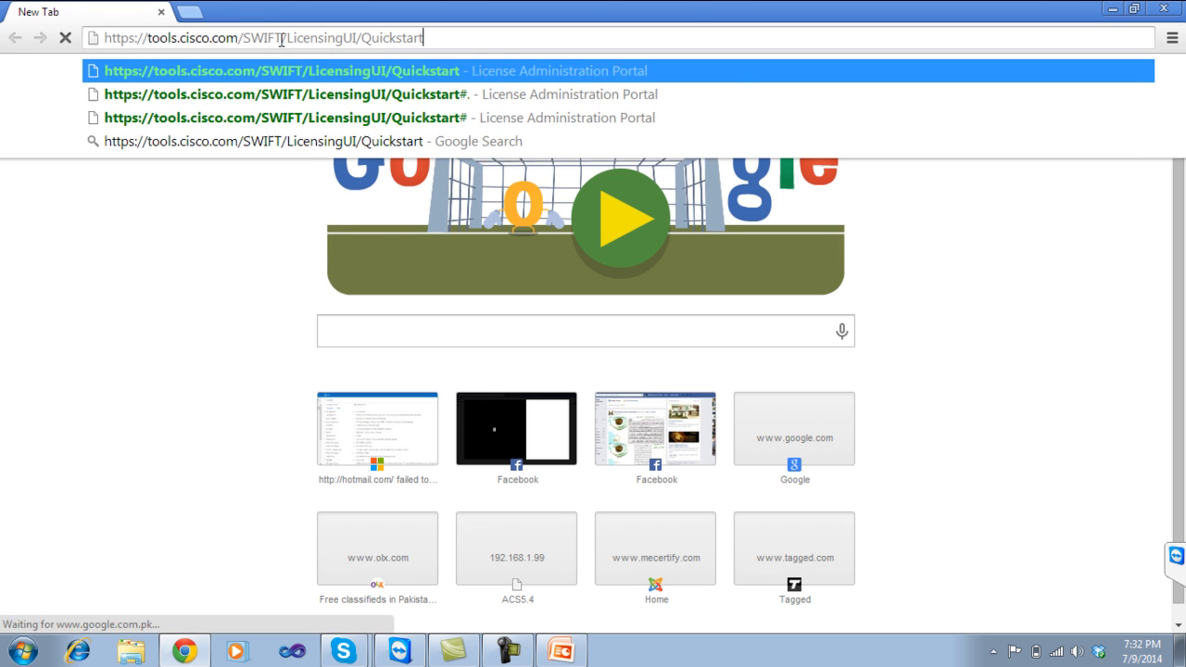
{"action": "key", "text": "Return"}
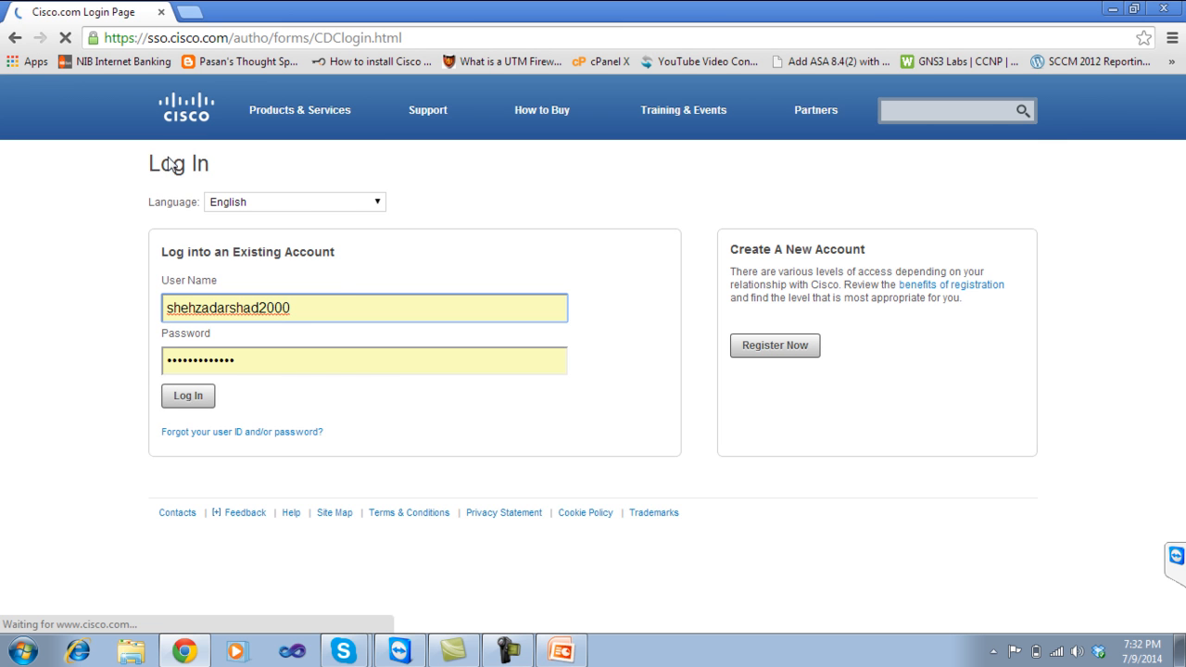
{"action": "left_click", "coordinate": [190, 398]}
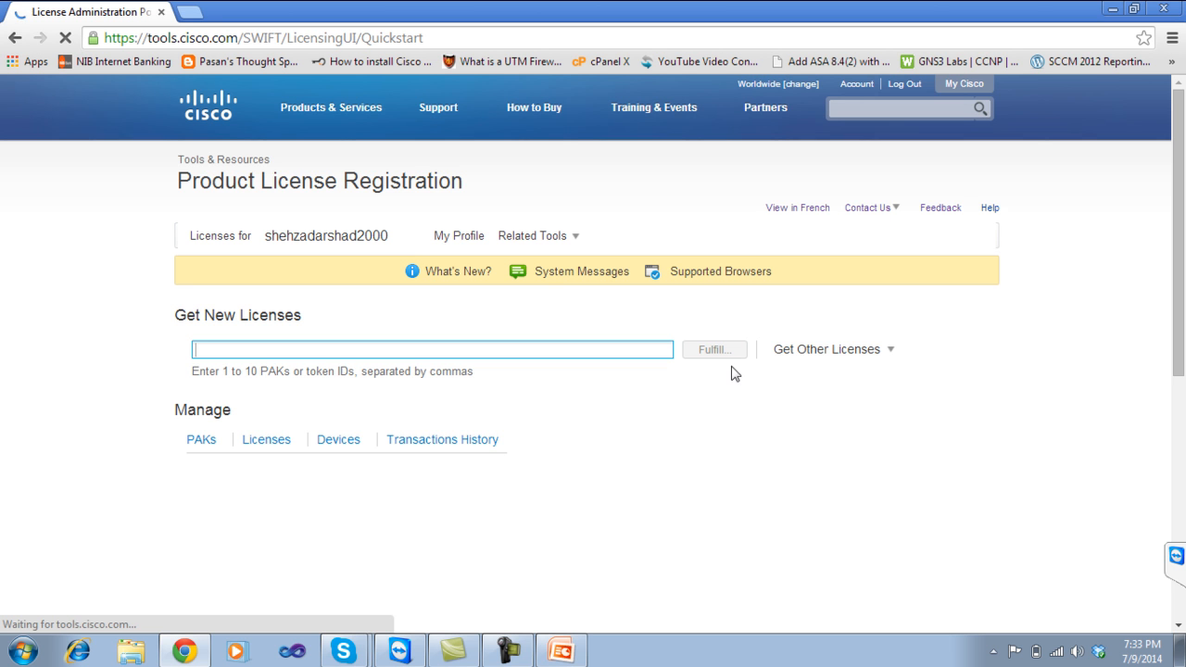
Start a Demo and Evaluation license request for Cisco Secure ACS View Evaluation under Network Mgmt Products.
{"action": "left_click", "coordinate": [895, 362]}
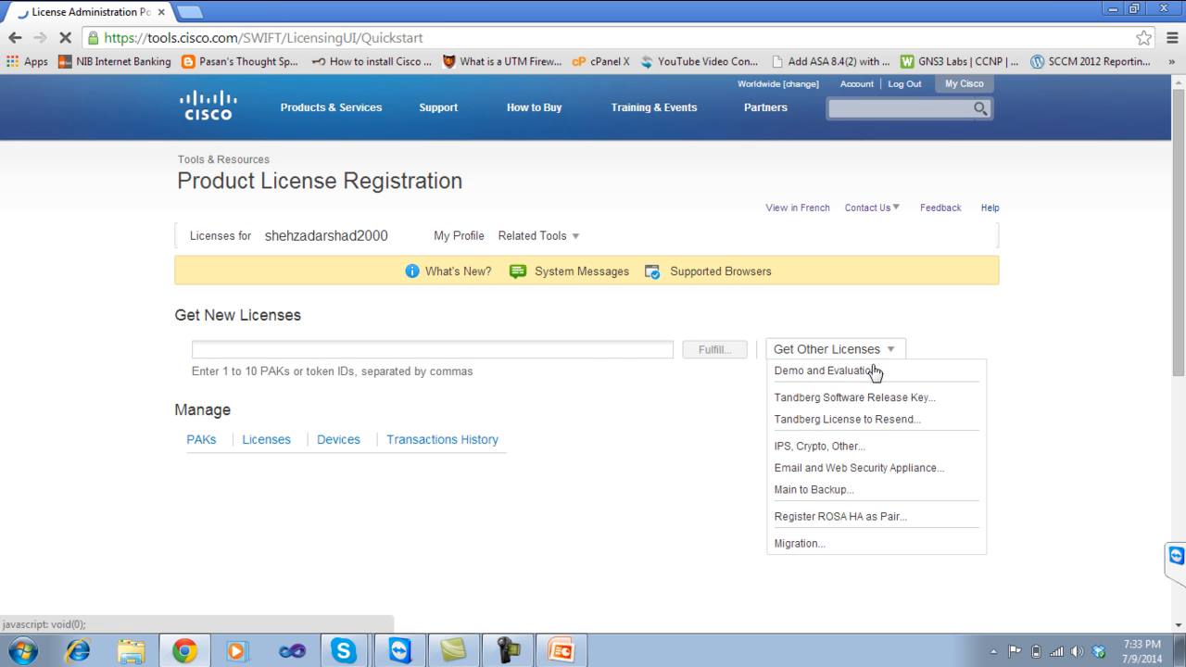
{"action": "left_click", "coordinate": [845, 372]}
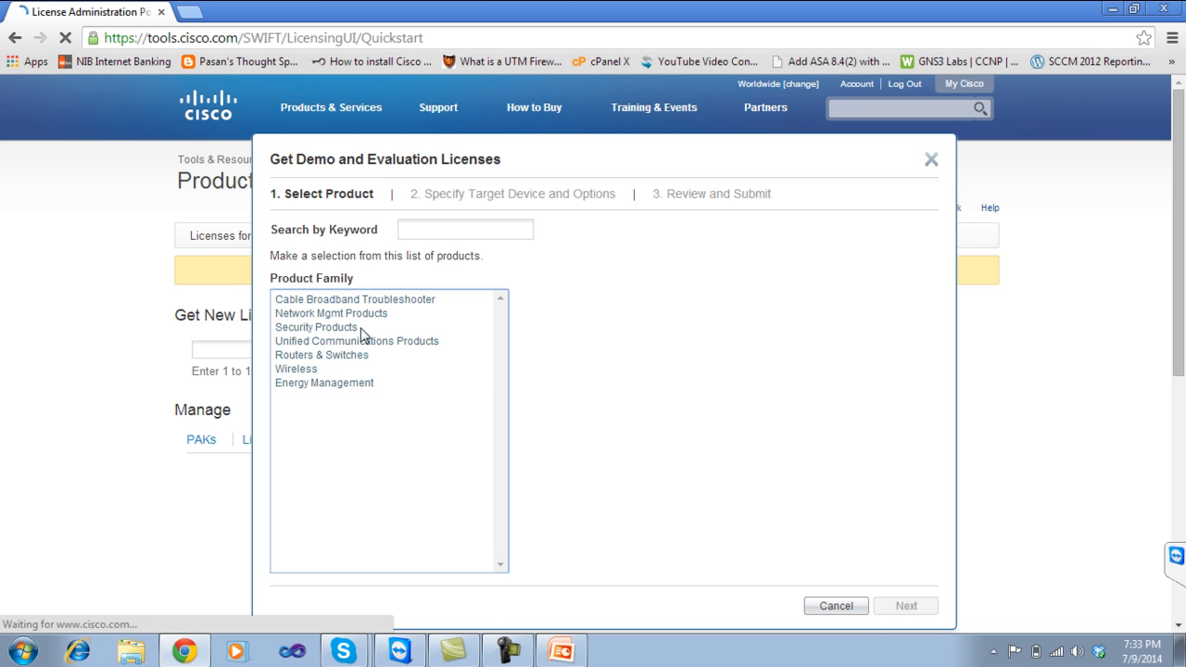
{"action": "left_click", "coordinate": [338, 383]}
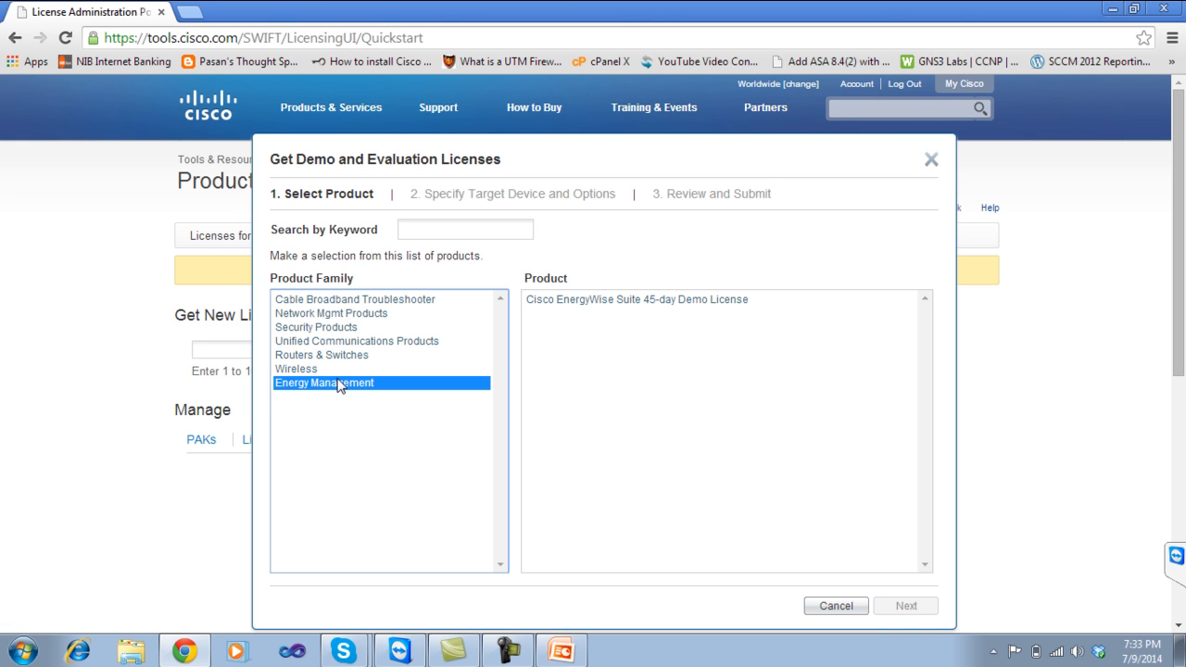
{"action": "left_click", "coordinate": [321, 369]}
{"action": "left_click", "coordinate": [334, 353]}
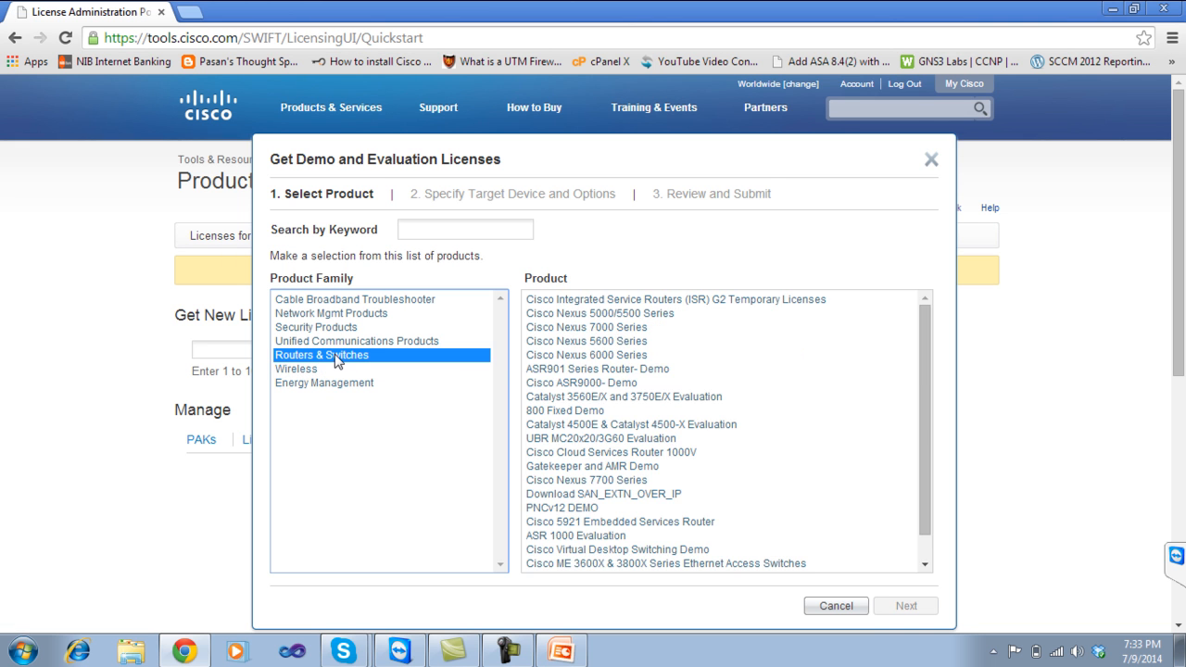
{"action": "left_click", "coordinate": [360, 342]}
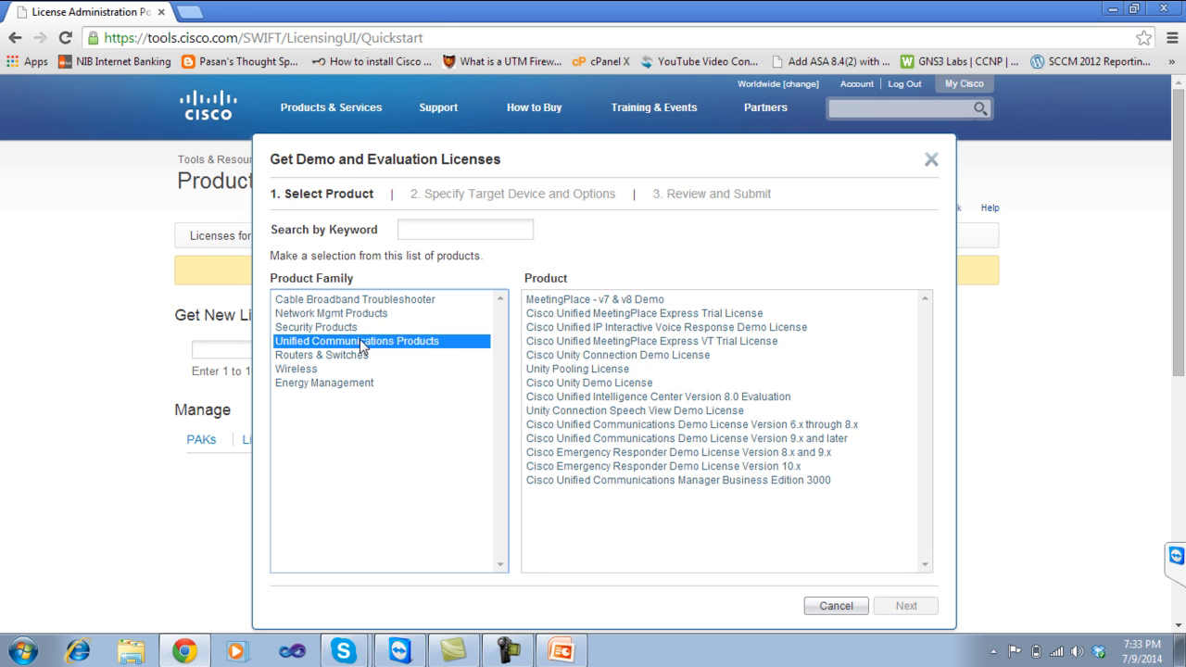
{"action": "left_click", "coordinate": [348, 328]}
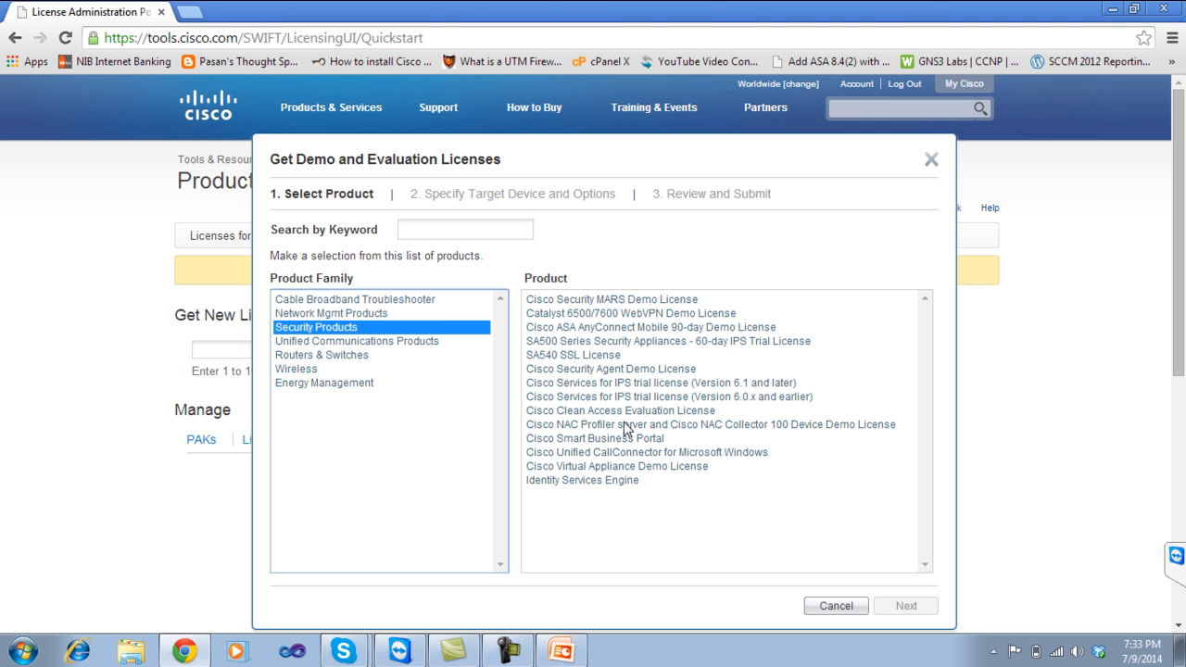
{"action": "left_click", "coordinate": [350, 316]}
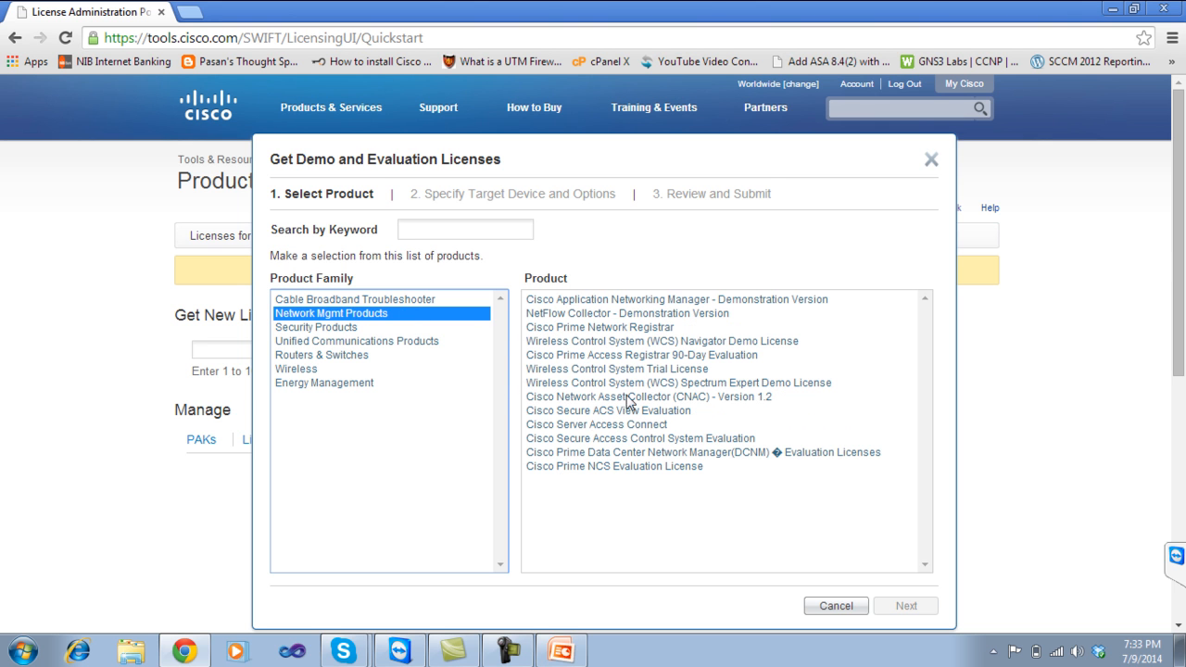
{"action": "left_click", "coordinate": [592, 411]}
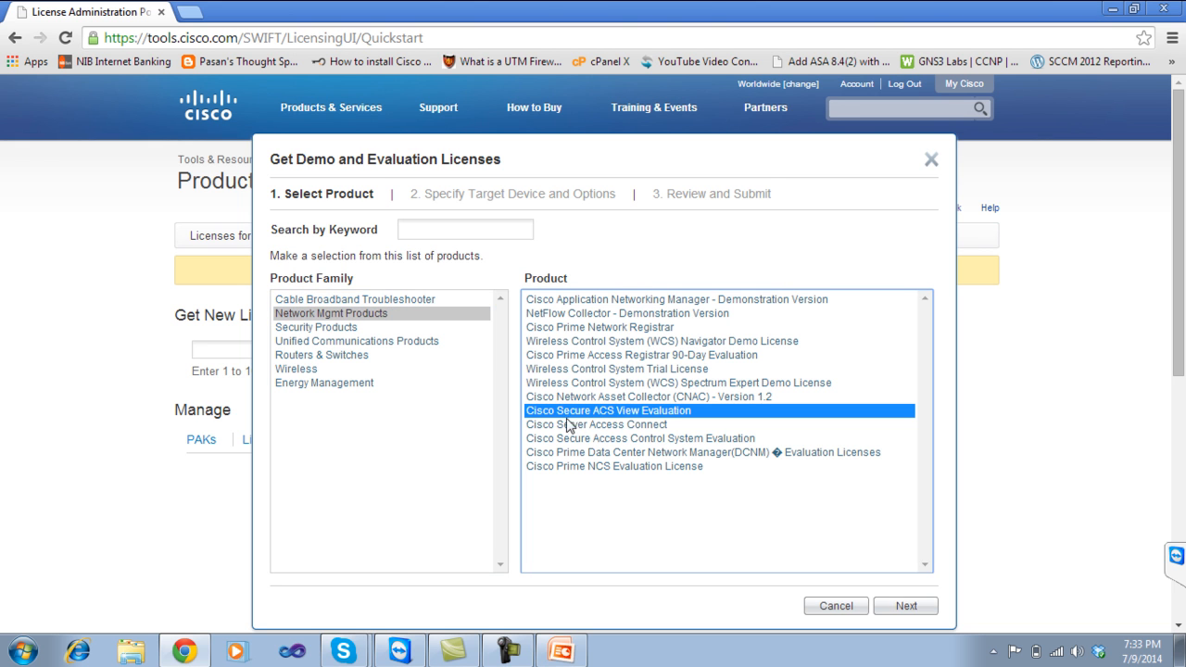
Advance through device options to the review step and accept the license terms.
{"action": "left_click", "coordinate": [898, 608]}
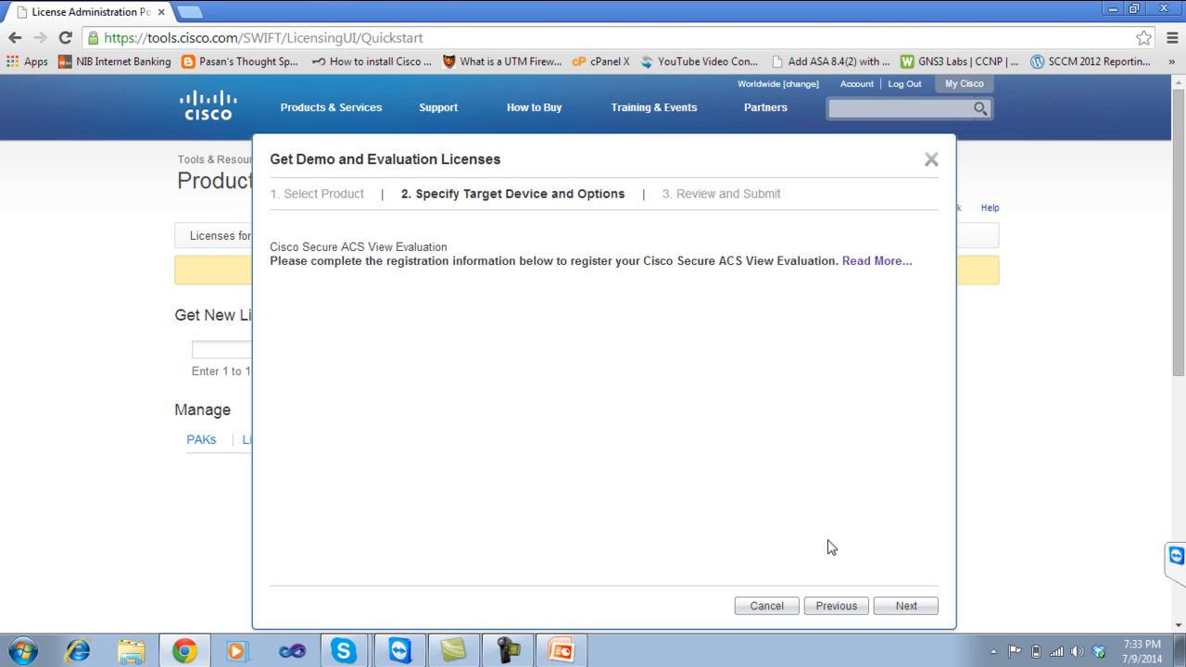
{"action": "left_click", "coordinate": [900, 604]}
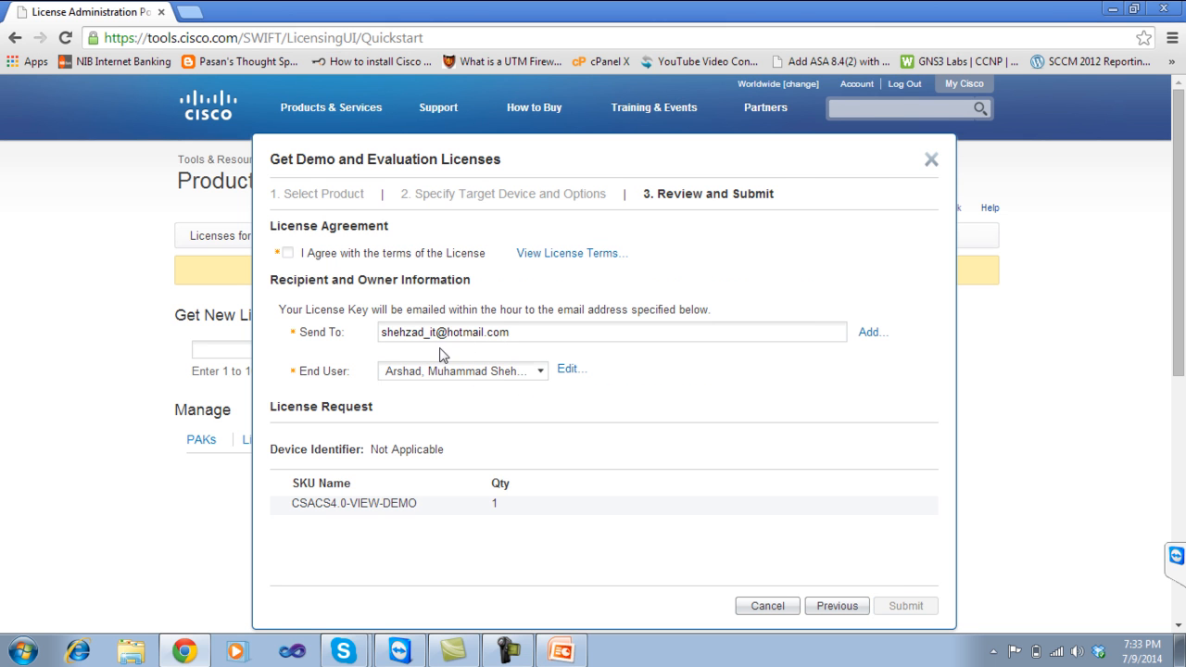
{"action": "left_click", "coordinate": [287, 254]}
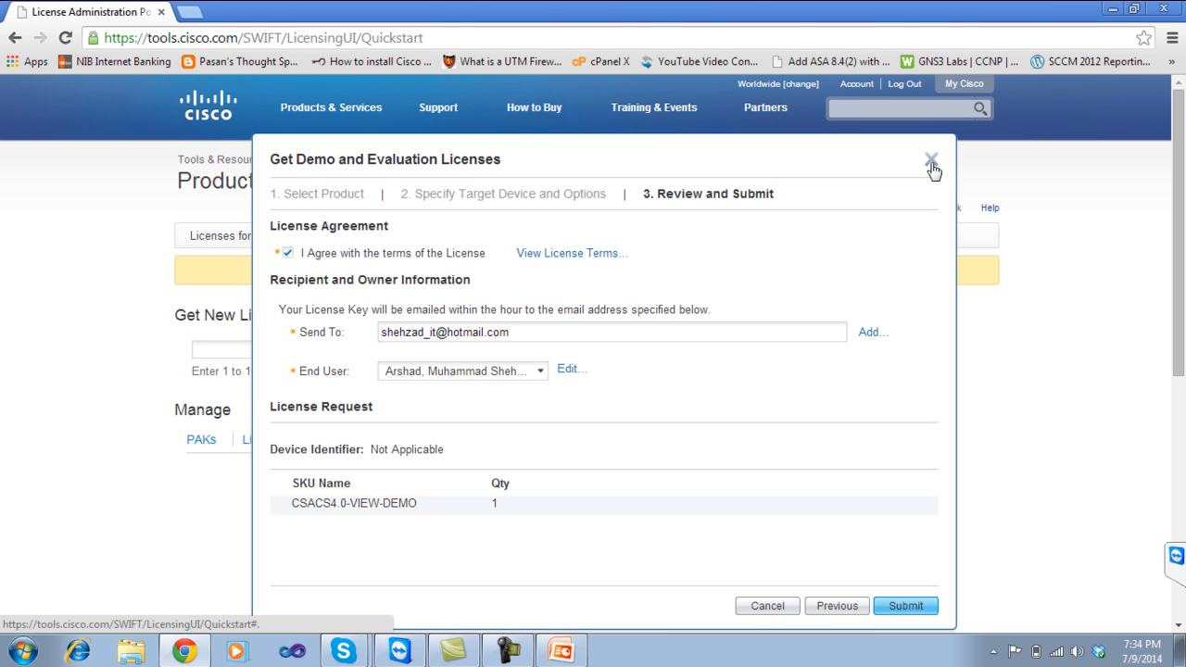
Close the evaluation request and Chrome, returning to the Lec-05 presentation.
{"action": "left_click", "coordinate": [931, 163]}
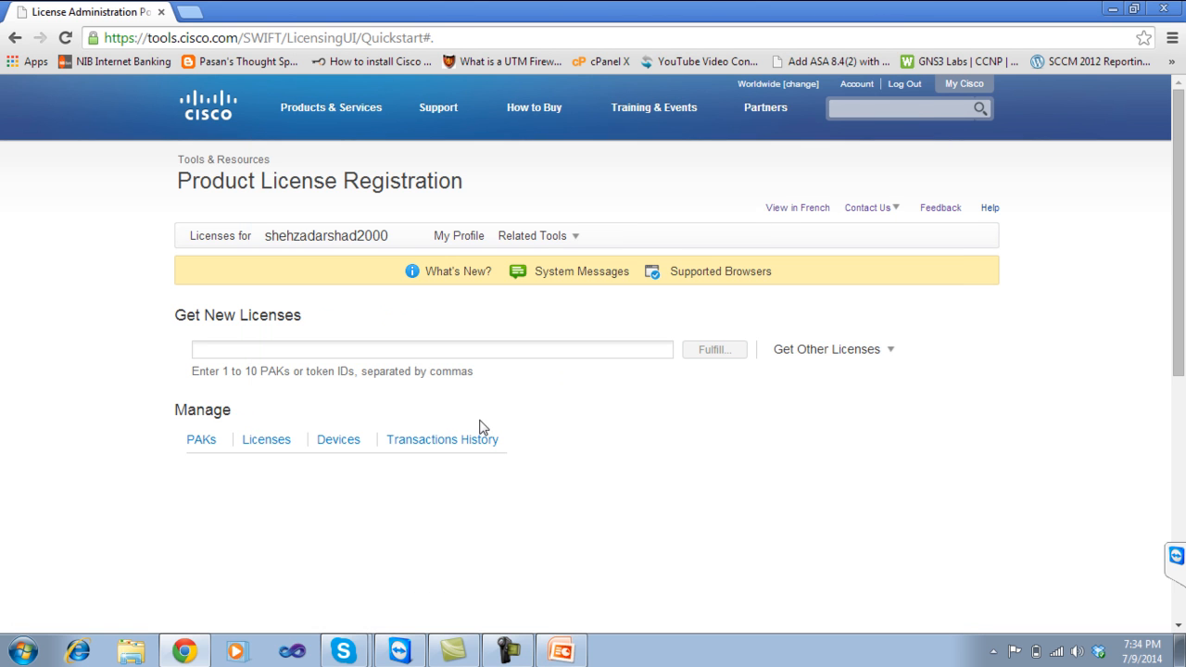
{"action": "left_click", "coordinate": [1171, 9]}
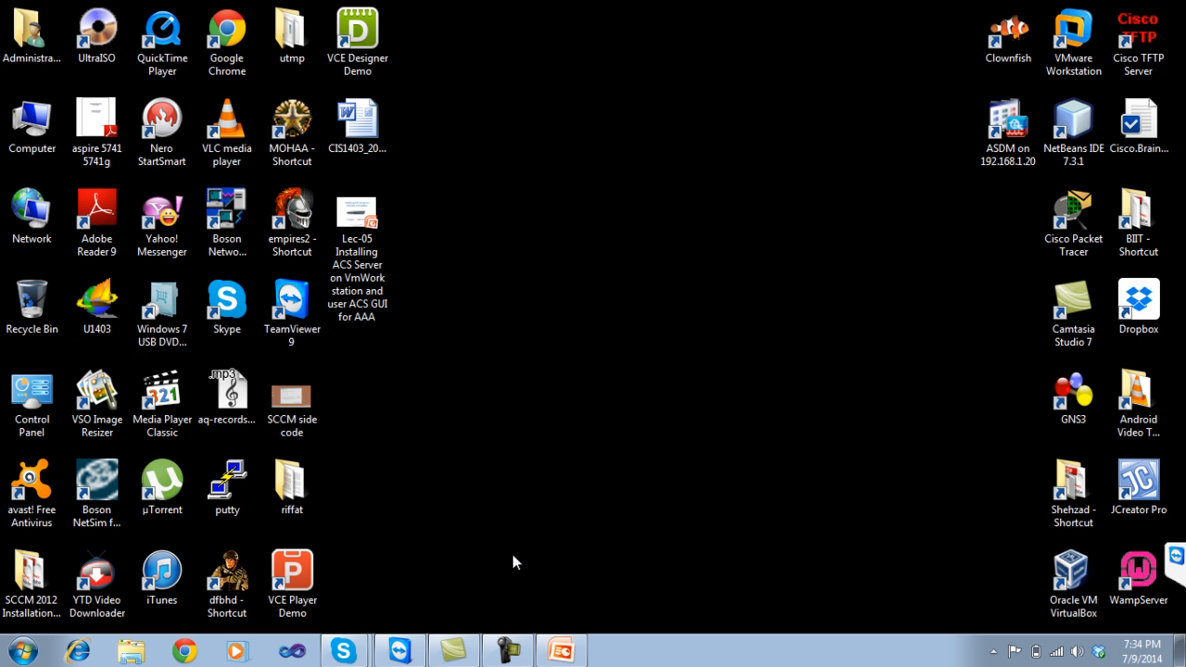
{"action": "left_click", "coordinate": [561, 651]}
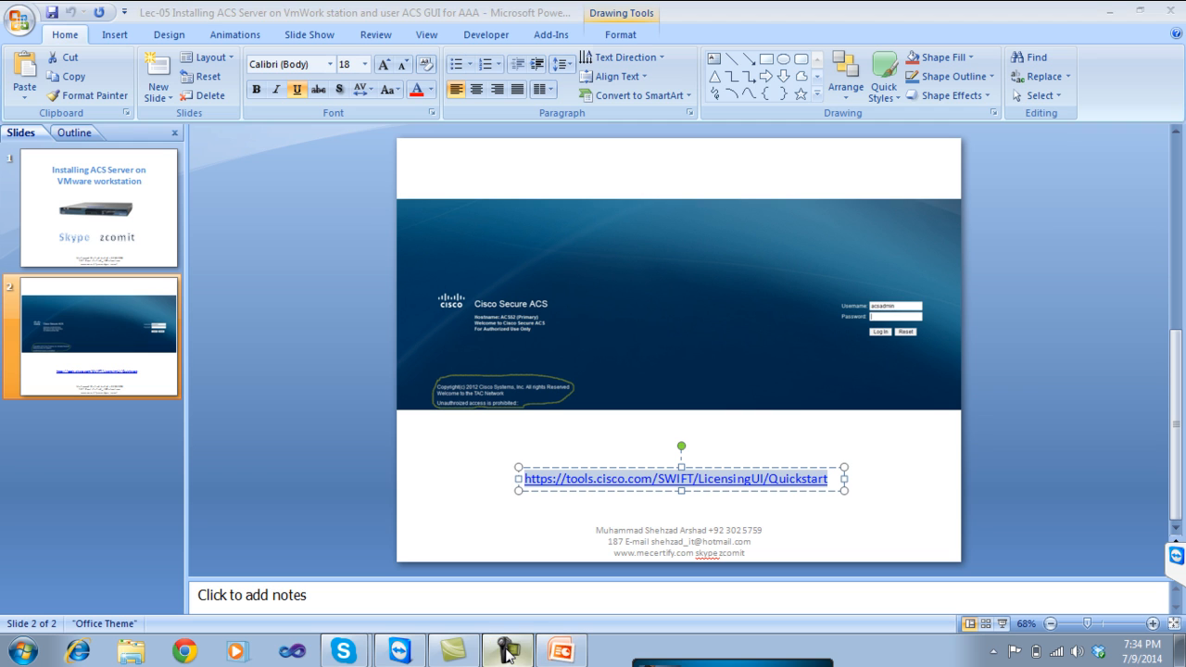